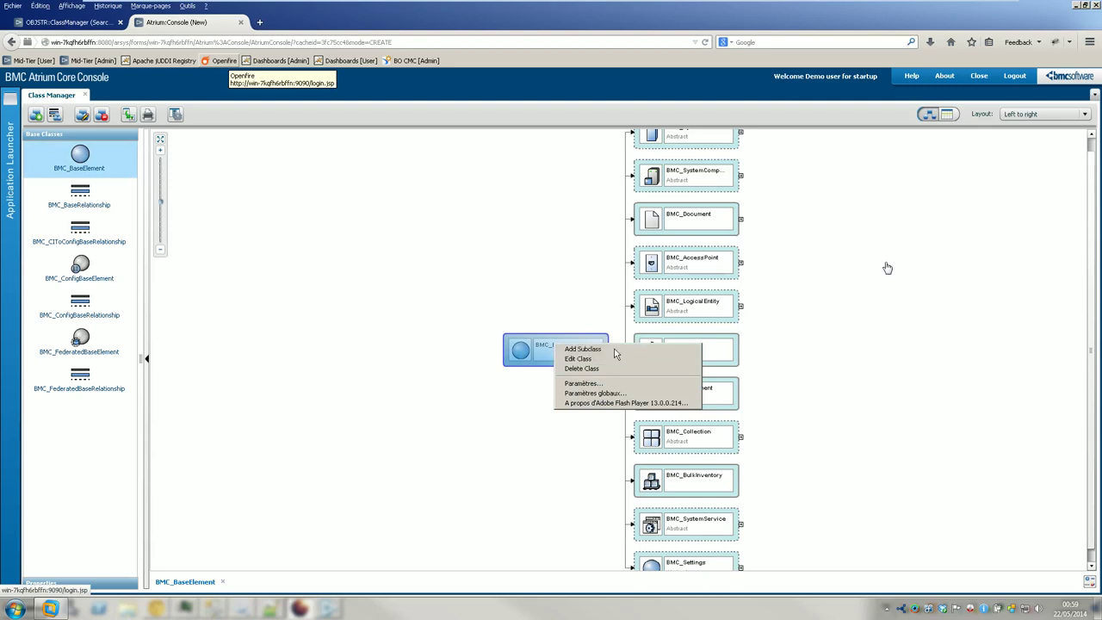
- Add subclass LMACLASSBE under BMC_BaseElement in namespace BMC.CORE and show its attributes
{"action": "left_click", "coordinate": [611, 351]}
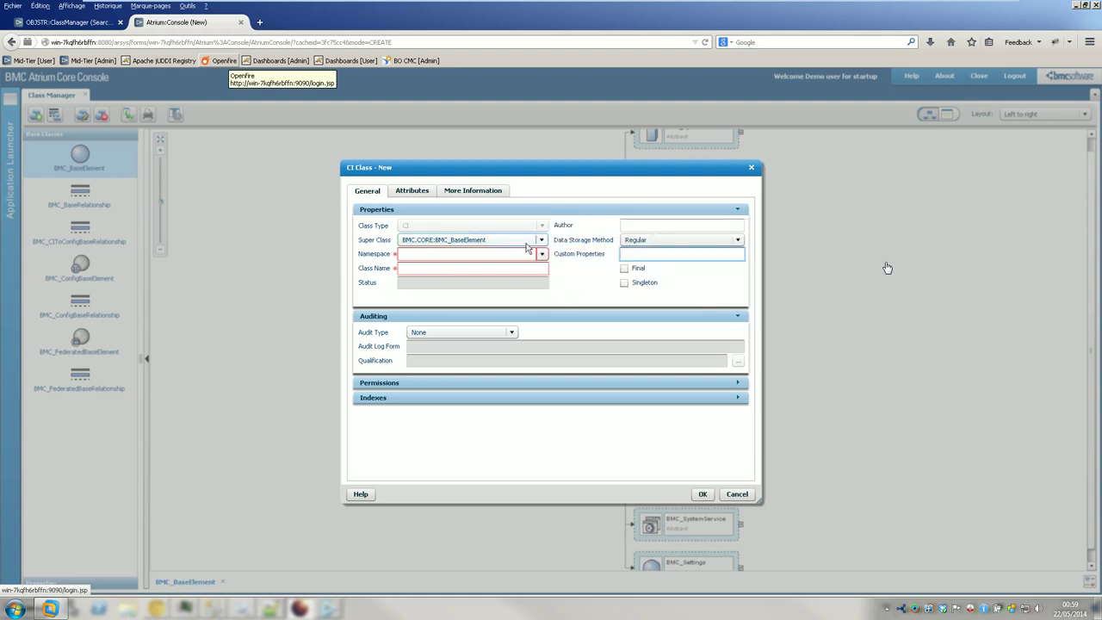
{"action": "left_click", "coordinate": [542, 254]}
{"action": "left_click", "coordinate": [499, 282]}
{"action": "left_click", "coordinate": [453, 268]}
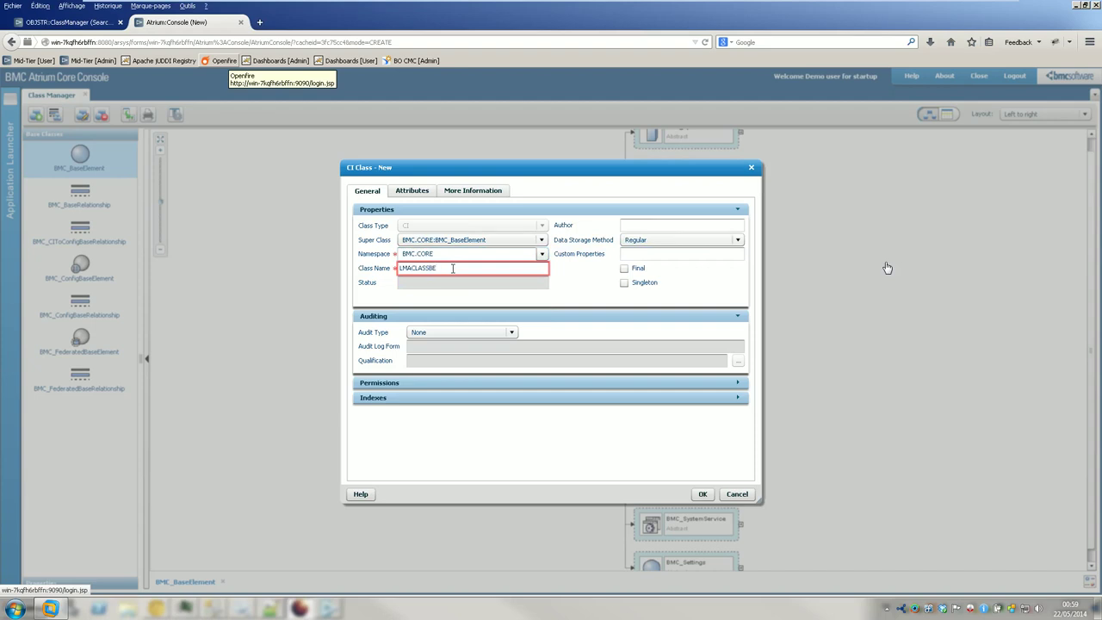
{"action": "left_click", "coordinate": [415, 192]}
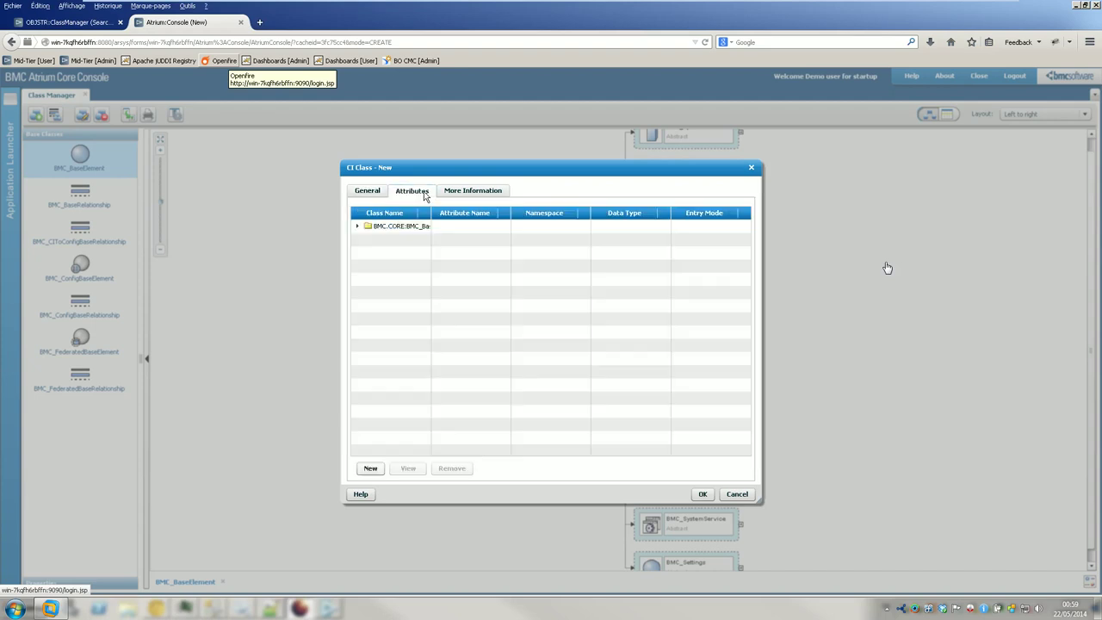
- Add a new attribute LMACHARBE in namespace BMC.CORE to the class
{"action": "left_click", "coordinate": [357, 225]}
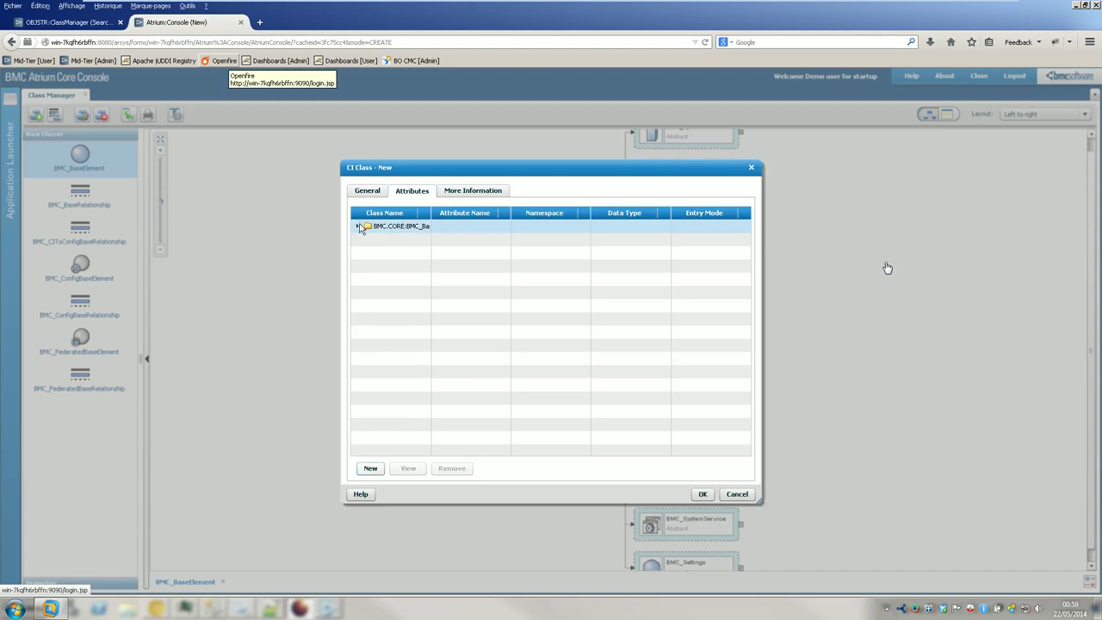
{"action": "left_click", "coordinate": [370, 468]}
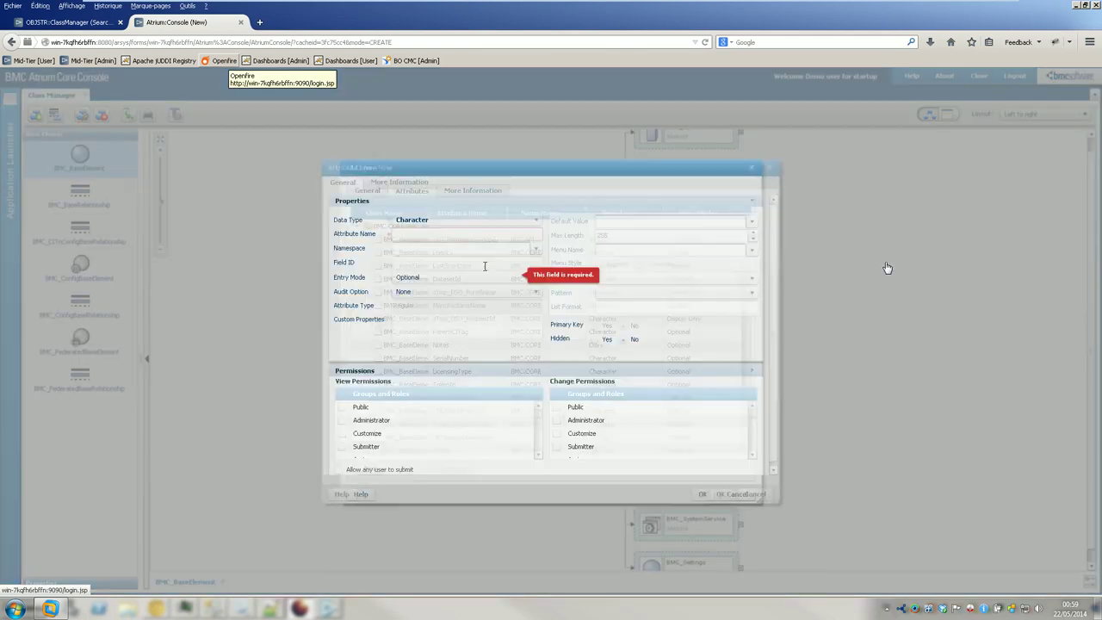
{"action": "left_click", "coordinate": [446, 234]}
{"action": "type", "text": "LMACHARBE"}
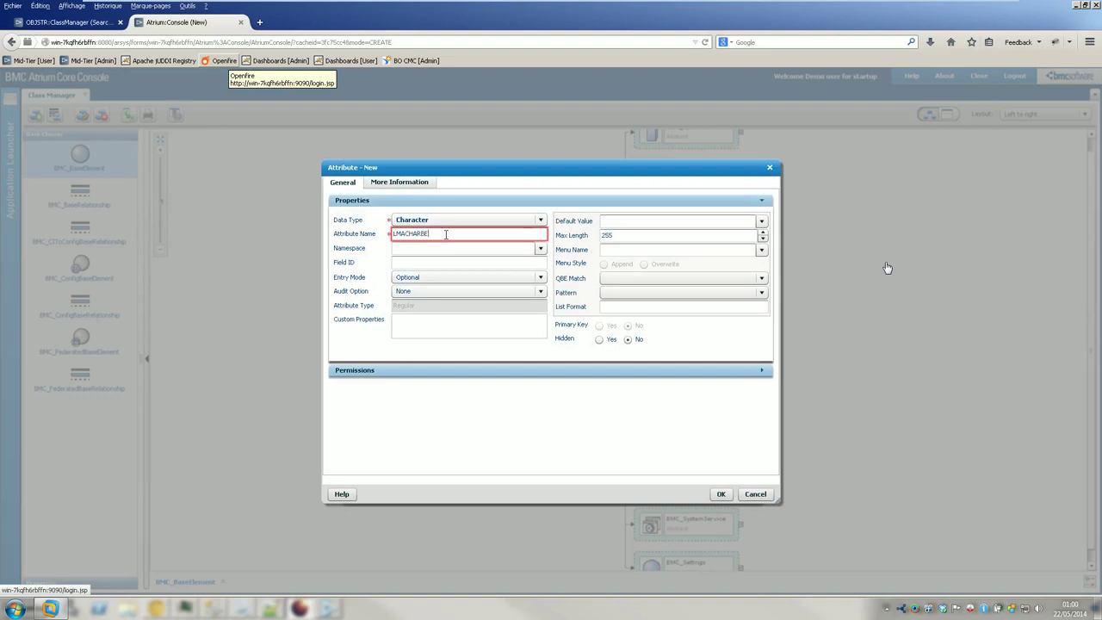
{"action": "left_click", "coordinate": [542, 249]}
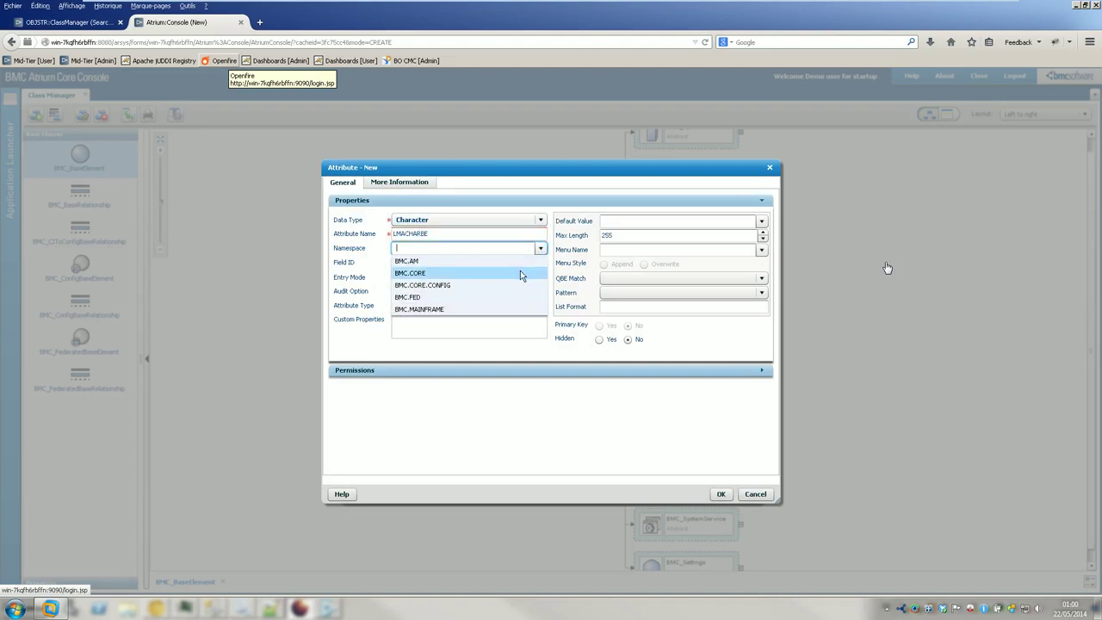
{"action": "left_click", "coordinate": [520, 270]}
{"action": "left_click", "coordinate": [754, 495]}
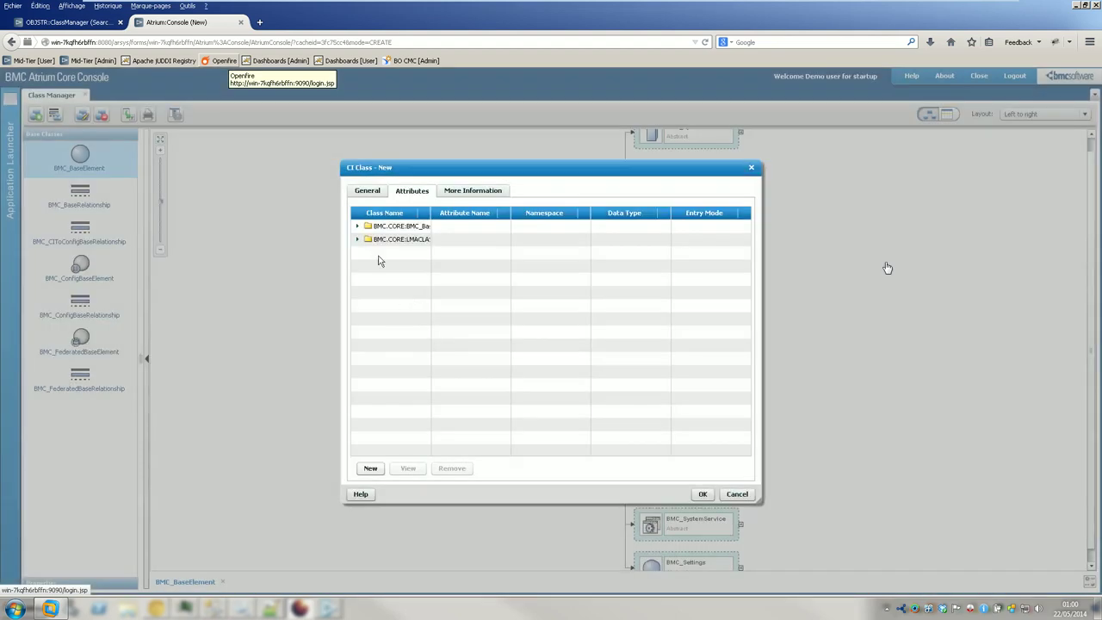
- Review the LMACHARBE attribute in the class's attribute list without changing it
{"action": "left_click", "coordinate": [375, 239]}
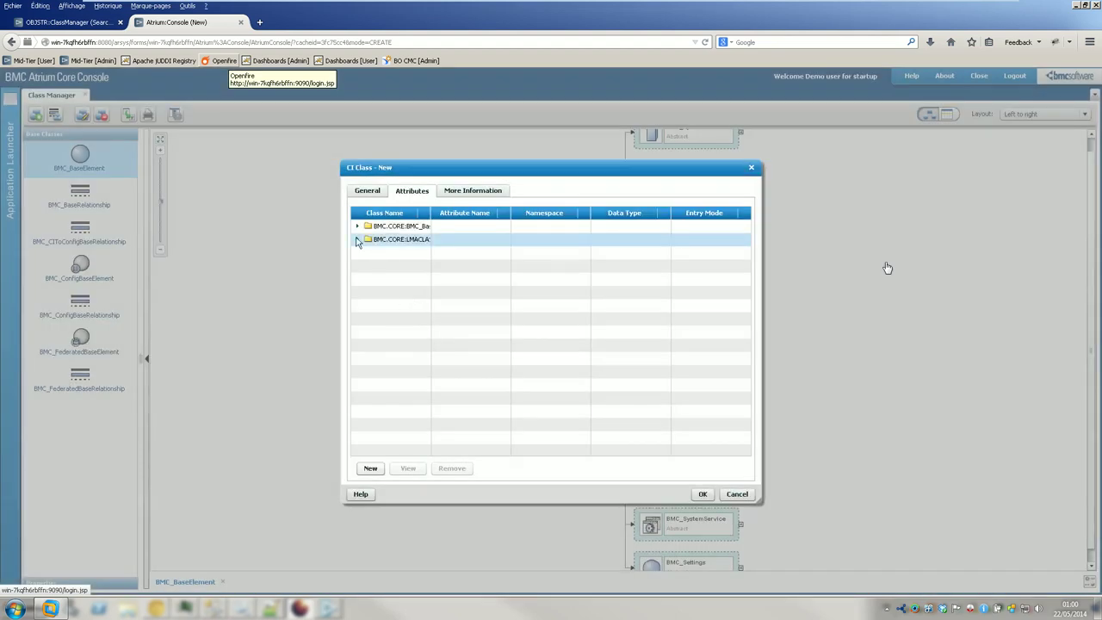
{"action": "left_click", "coordinate": [357, 238]}
{"action": "left_click", "coordinate": [371, 469]}
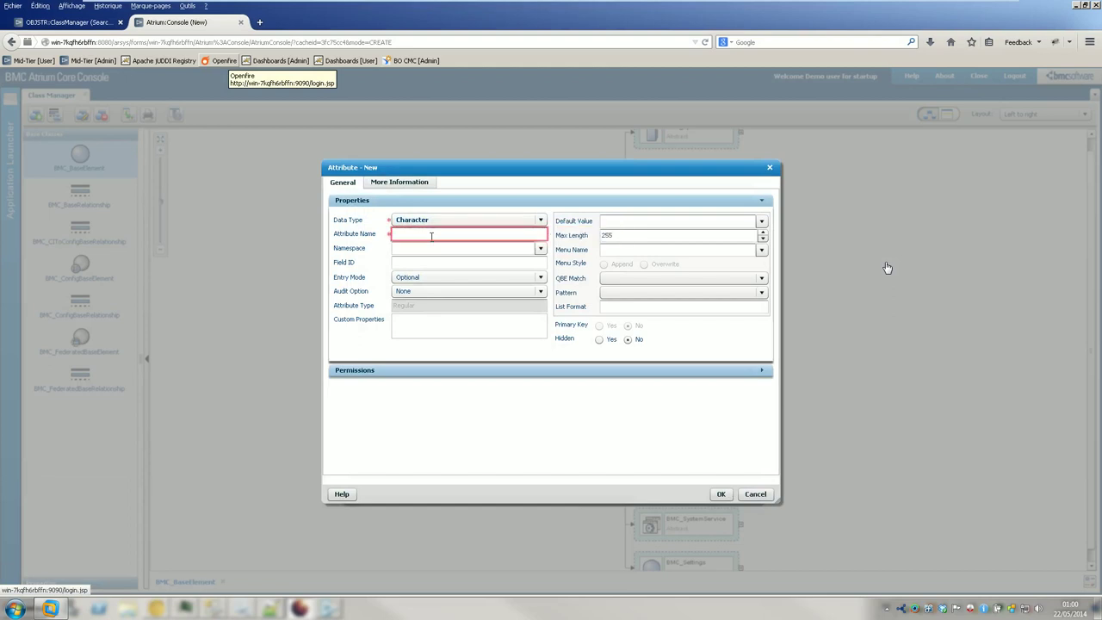
{"action": "left_click", "coordinate": [755, 493]}
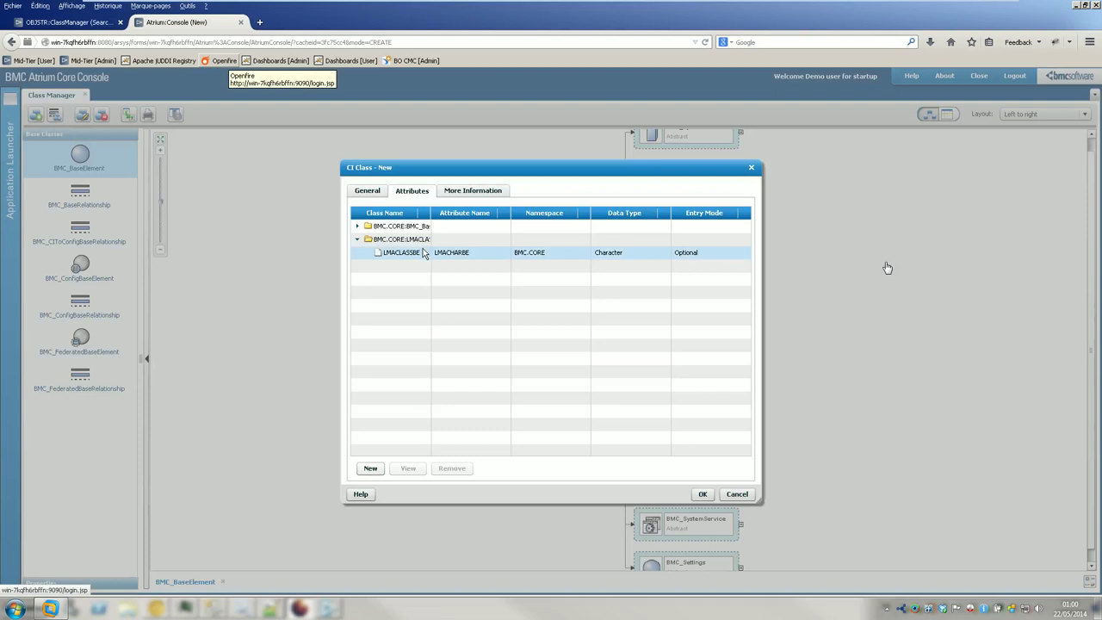
{"action": "left_click", "coordinate": [423, 252]}
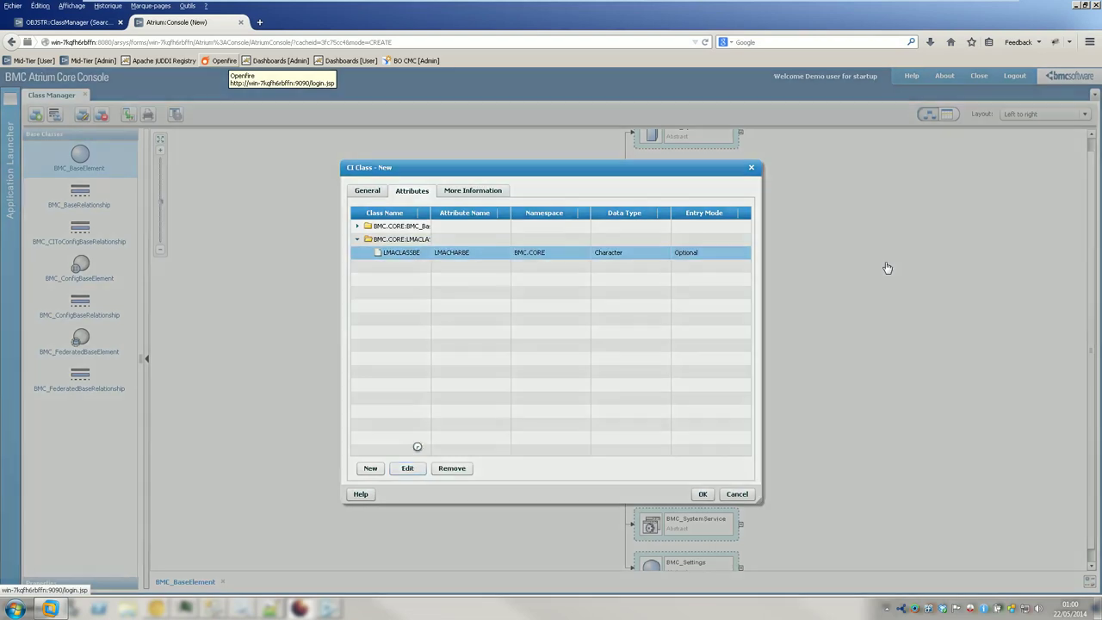
{"action": "left_click_drag", "start_coordinate": [405, 234], "coordinate": [492, 240]}
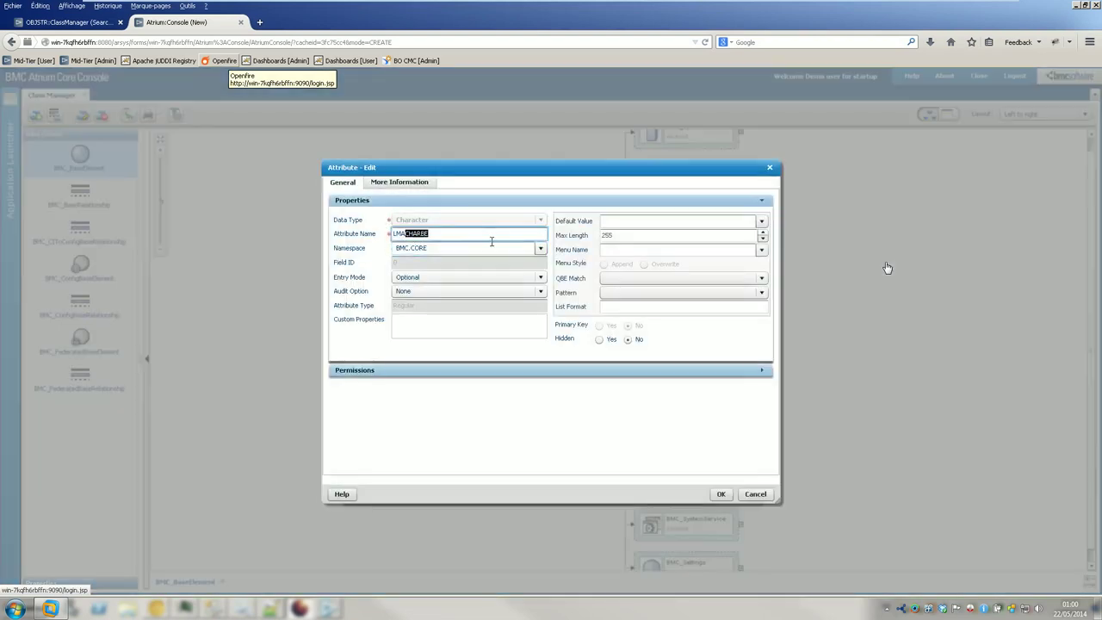
{"action": "left_click", "coordinate": [755, 493]}
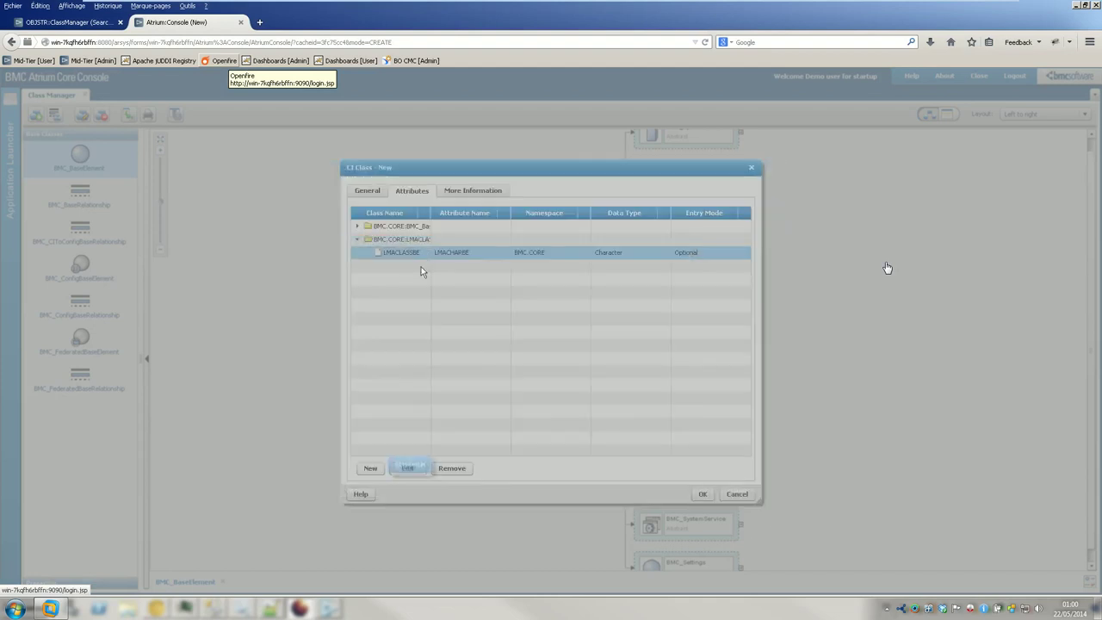
{"action": "left_click", "coordinate": [419, 256]}
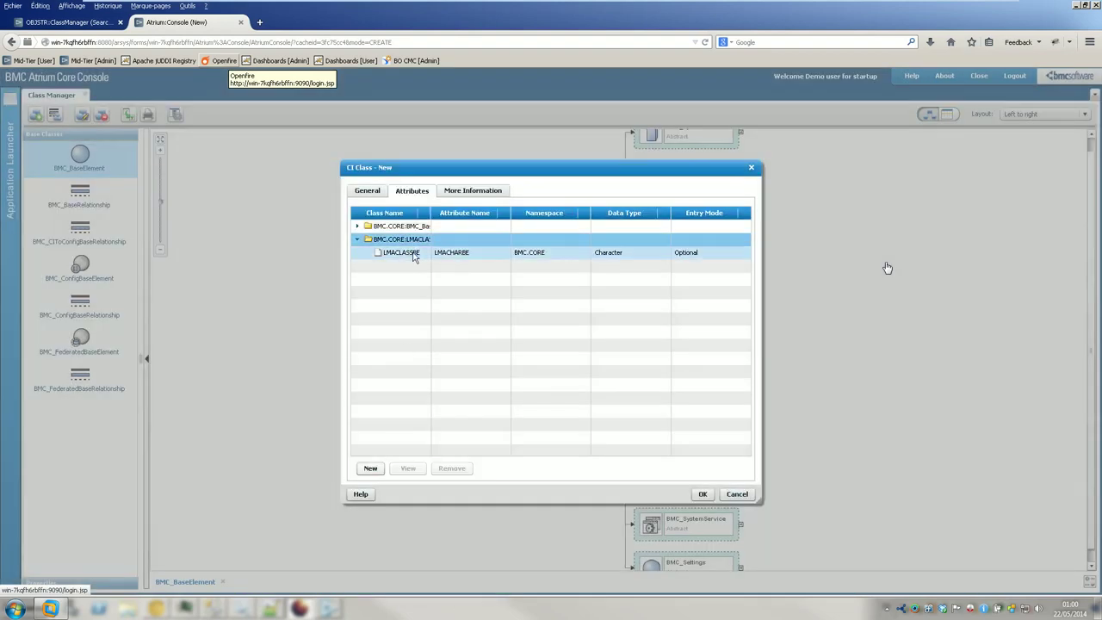
{"action": "left_click", "coordinate": [370, 467]}
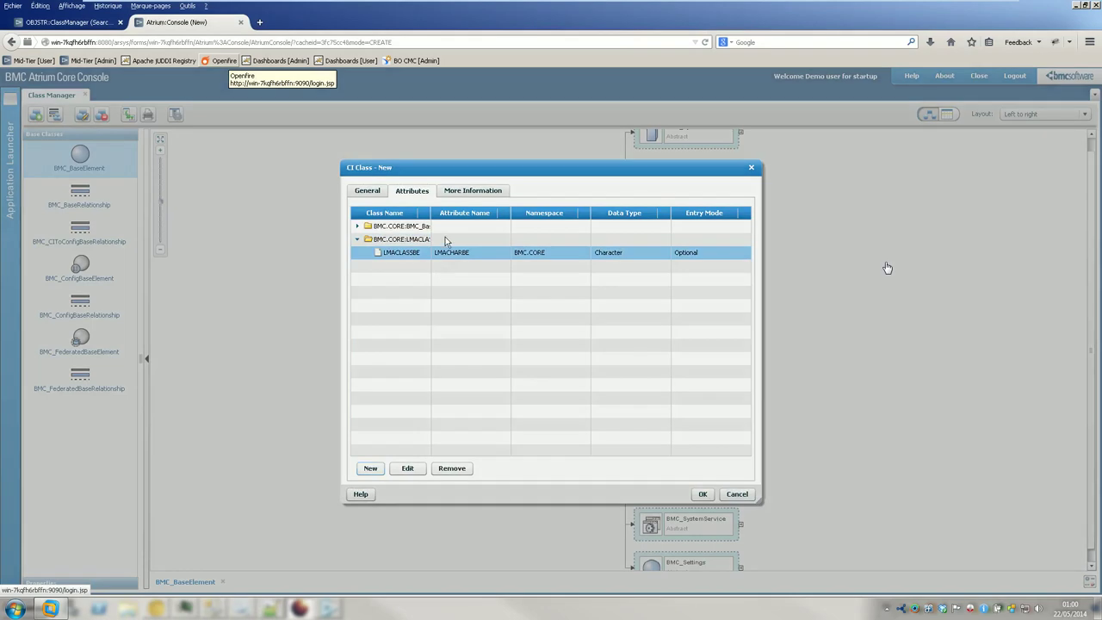
- Add an Integer attribute LMAINTBE in namespace BMC.CORE and check both class attributes
{"action": "left_click", "coordinate": [437, 235]}
{"action": "type", "text": "LMAINTBE"}
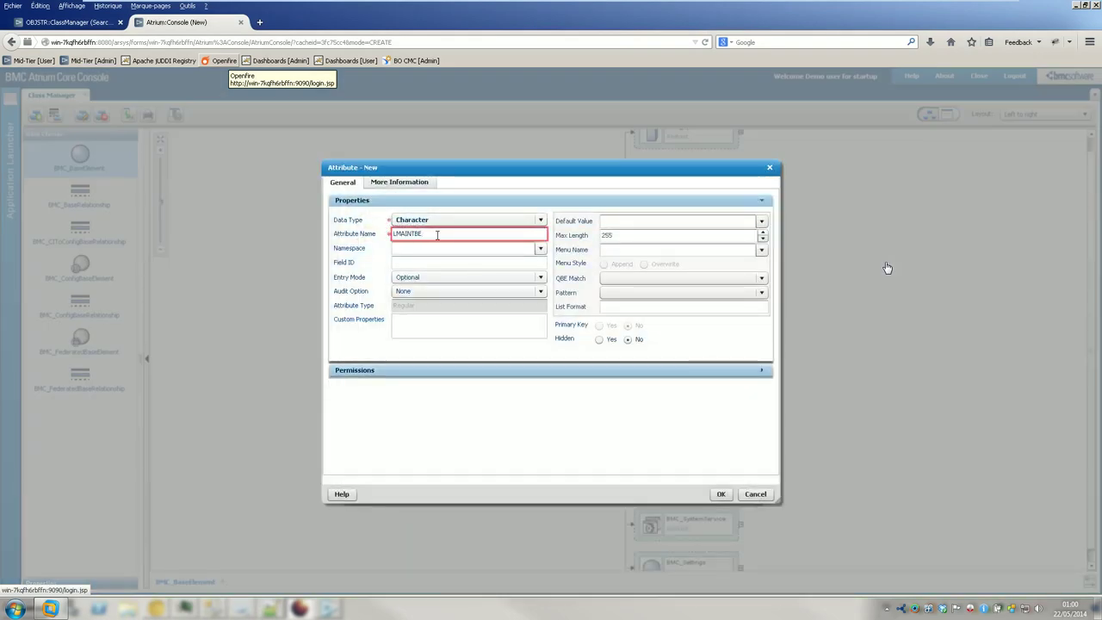
{"action": "left_click", "coordinate": [462, 220]}
{"action": "left_click", "coordinate": [455, 234]}
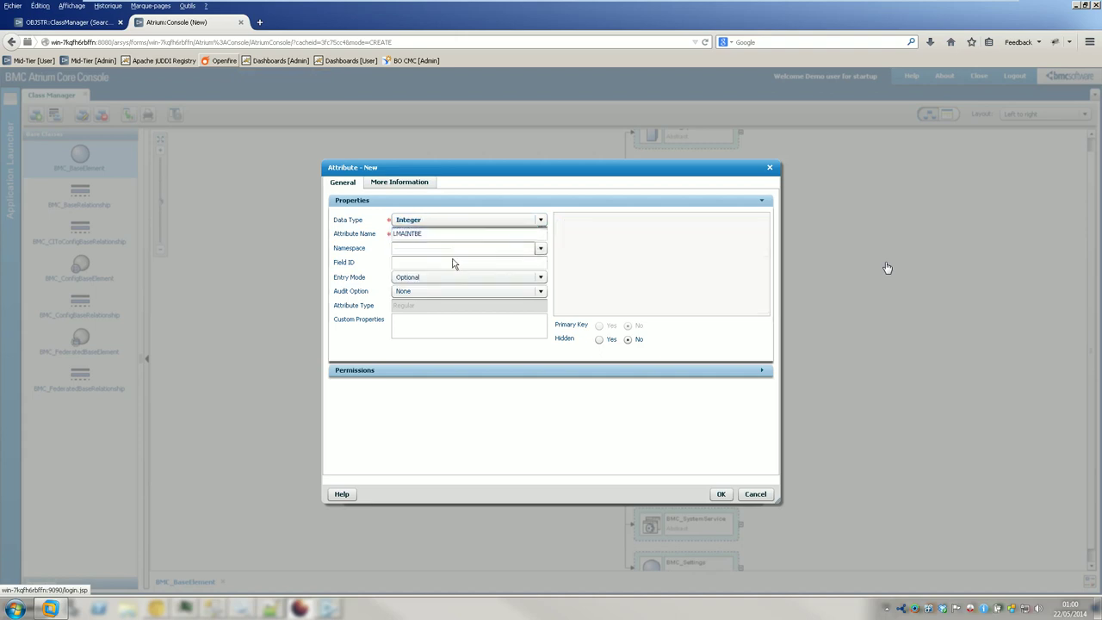
{"action": "left_click", "coordinate": [538, 249]}
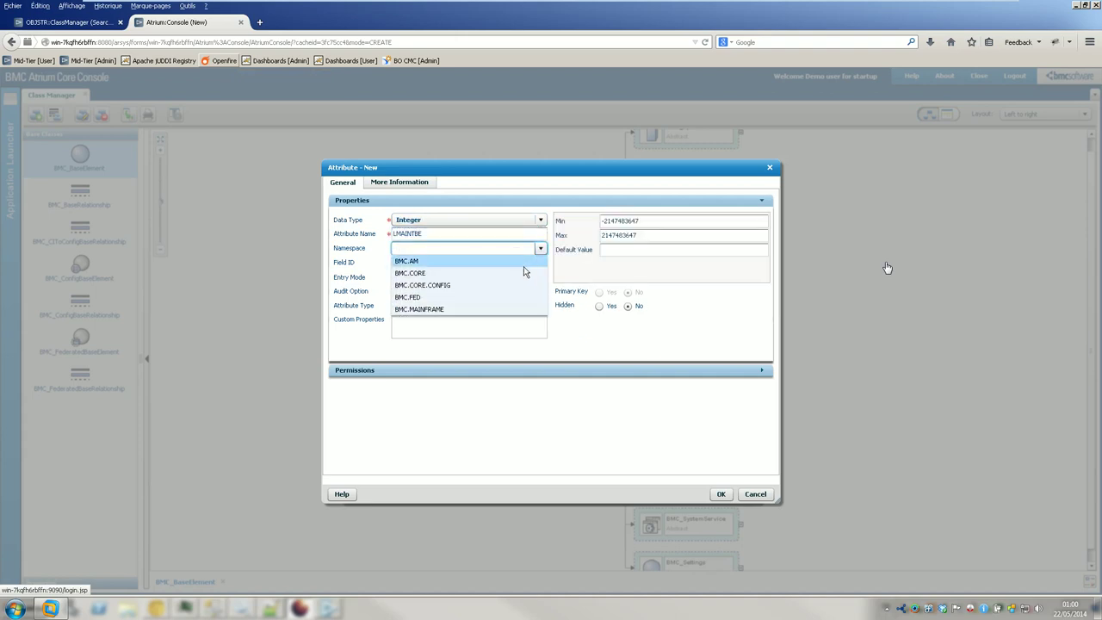
{"action": "left_click", "coordinate": [522, 273]}
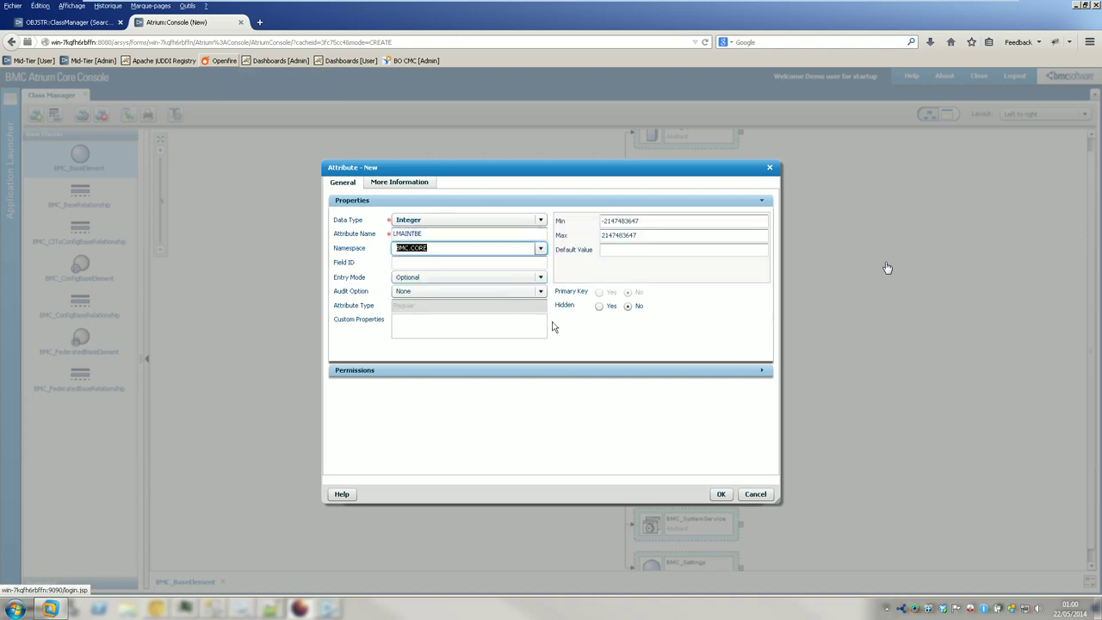
{"action": "left_click", "coordinate": [722, 494]}
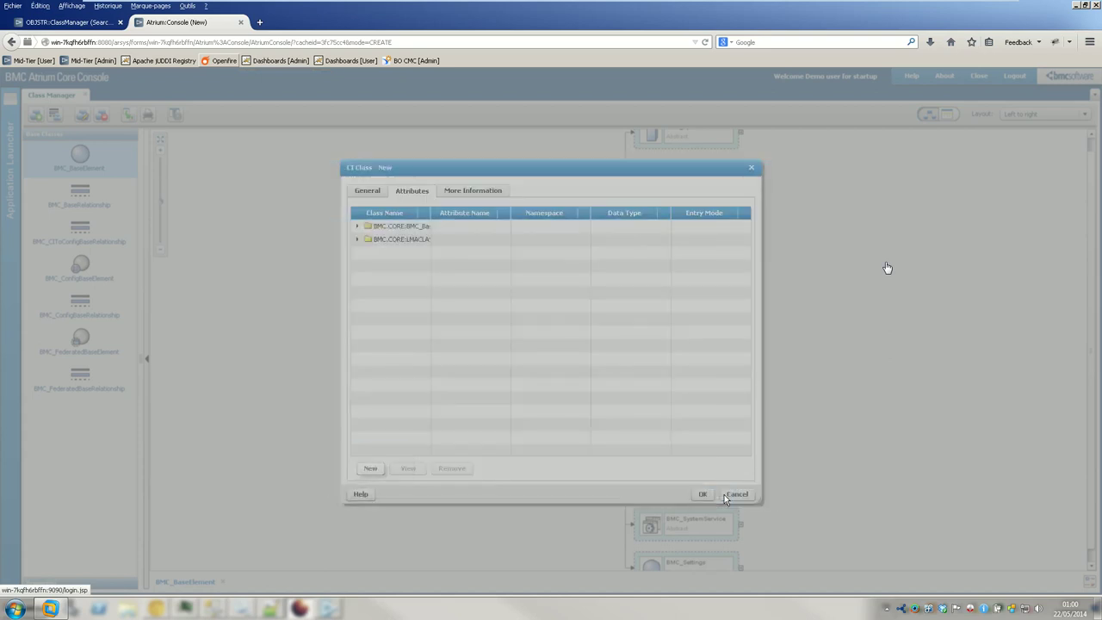
{"action": "left_click", "coordinate": [358, 240]}
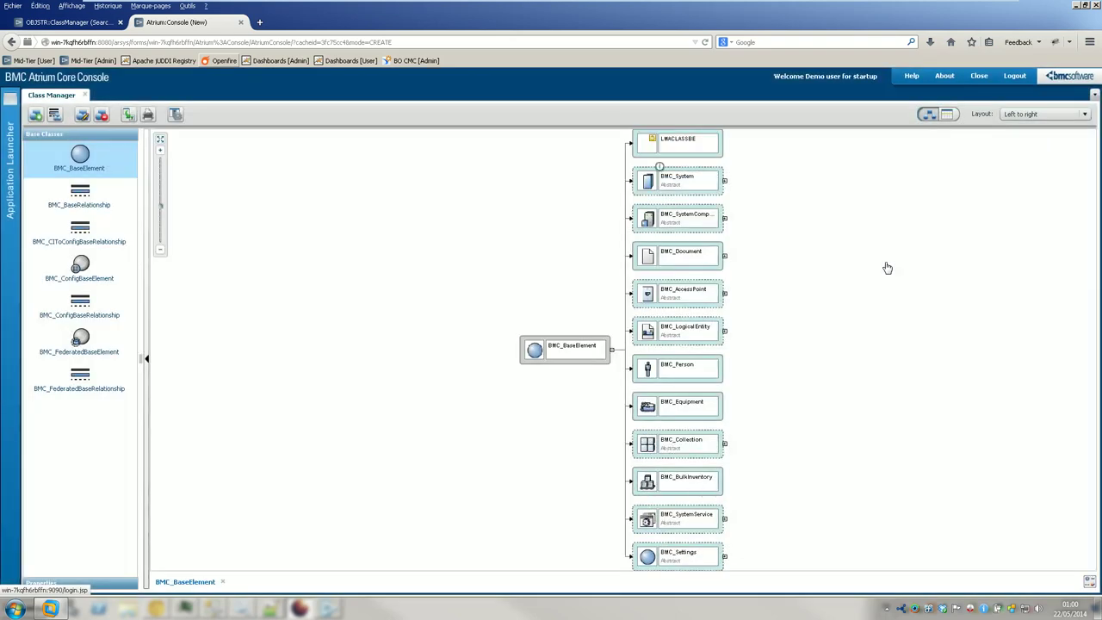
{"action": "key", "text": "ctrl+shift+Escape"}
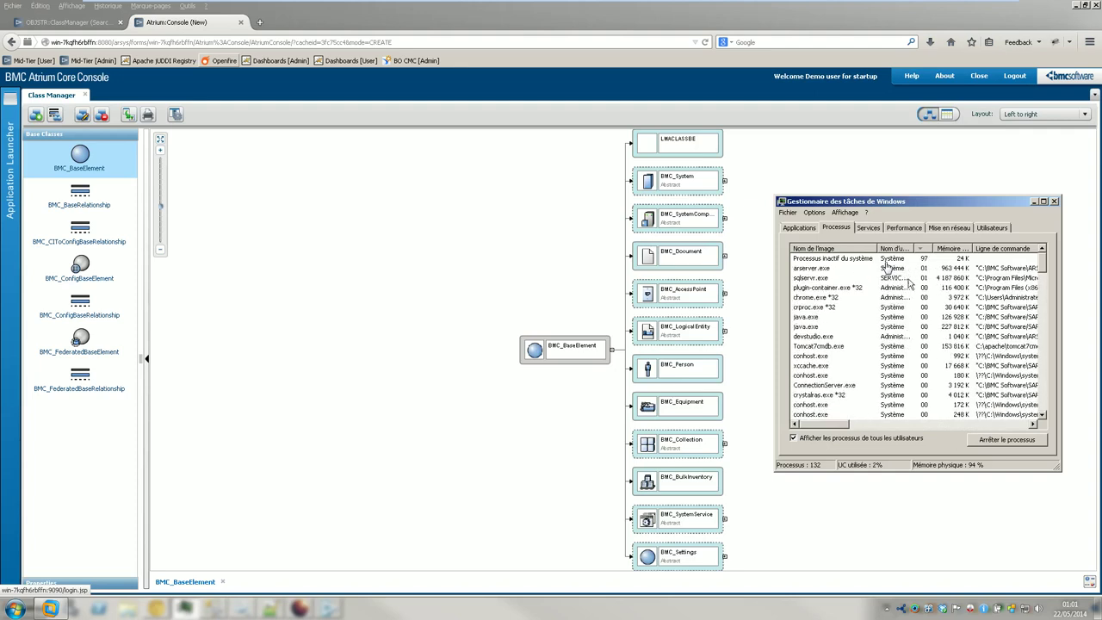
- Minimize Task Manager, select LMACLASSBE, and open BMC_BaseRelationship in its own tab
{"action": "left_click", "coordinate": [1034, 202]}
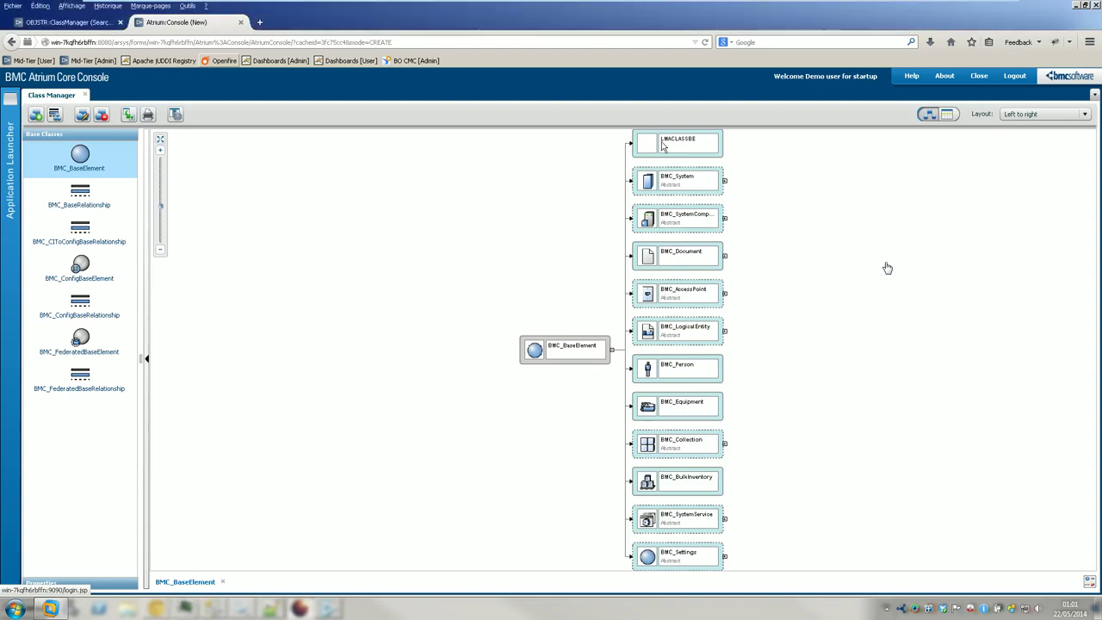
{"action": "left_click", "coordinate": [660, 149]}
{"action": "left_click", "coordinate": [101, 207]}
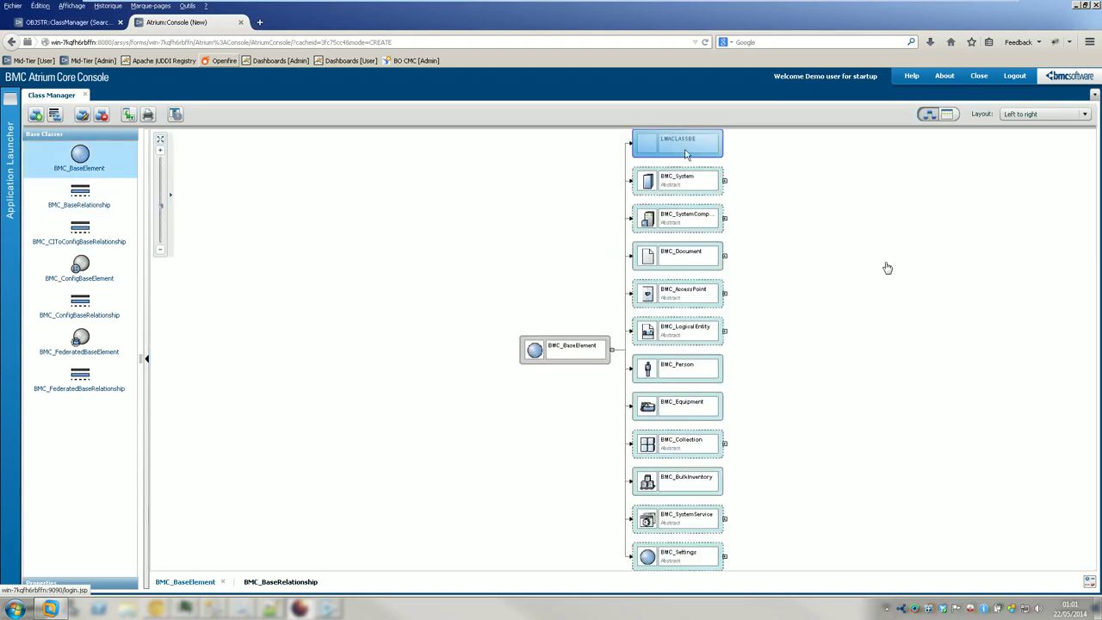
{"action": "right_click", "coordinate": [686, 153]}
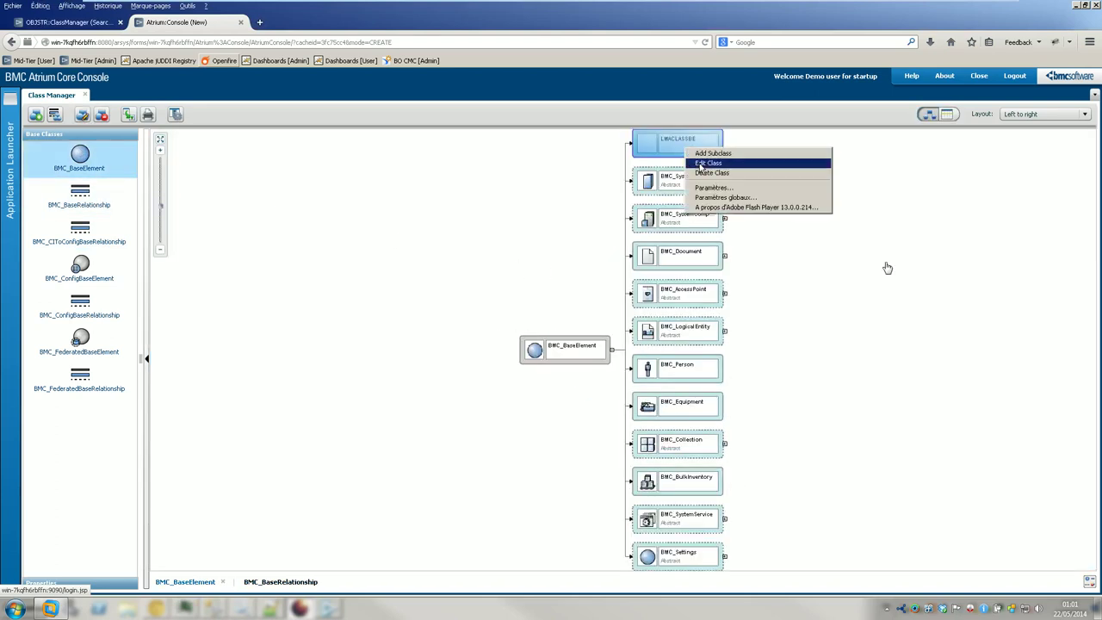
- Cancel the LMACLASSBE class edit and open the Mid-Tier IT Home console in a new browser tab
{"action": "left_click", "coordinate": [707, 162]}
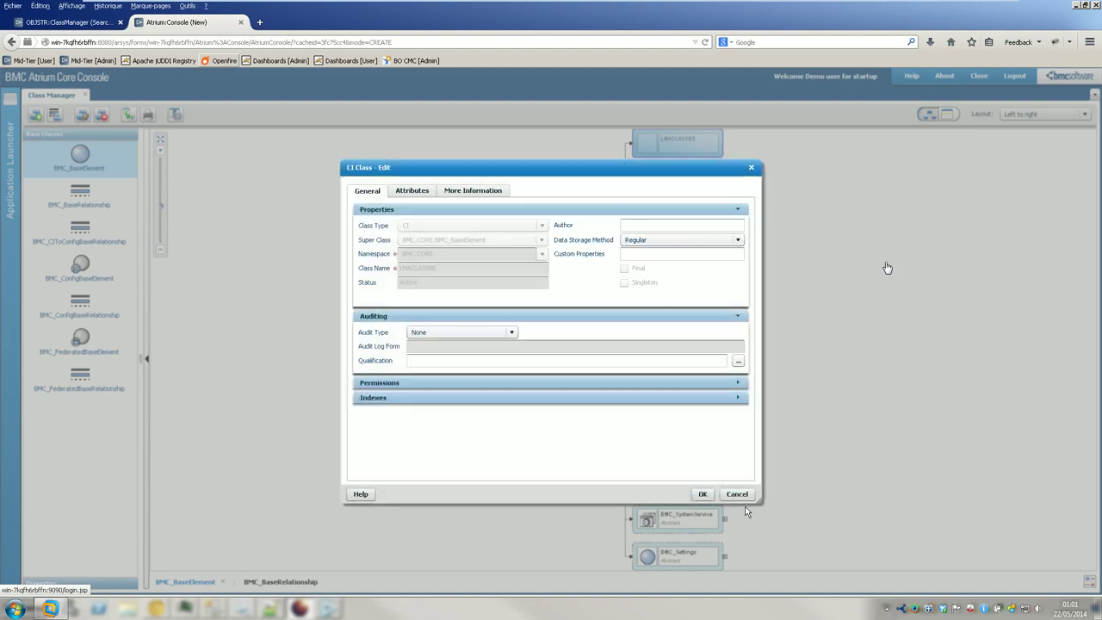
{"action": "left_click", "coordinate": [737, 494]}
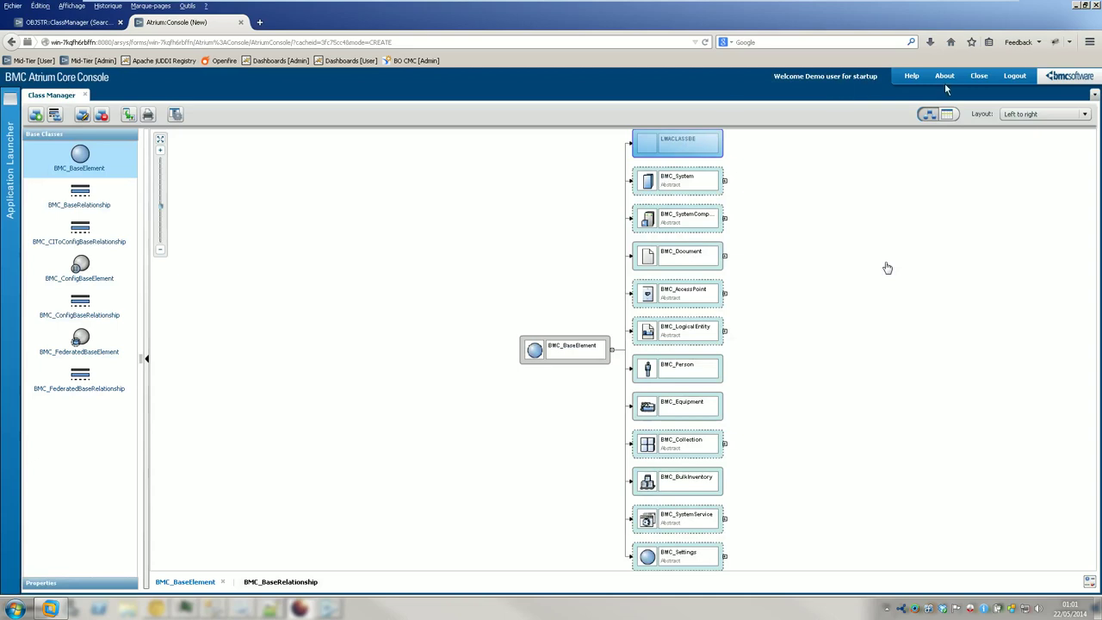
{"action": "left_click", "coordinate": [112, 38]}
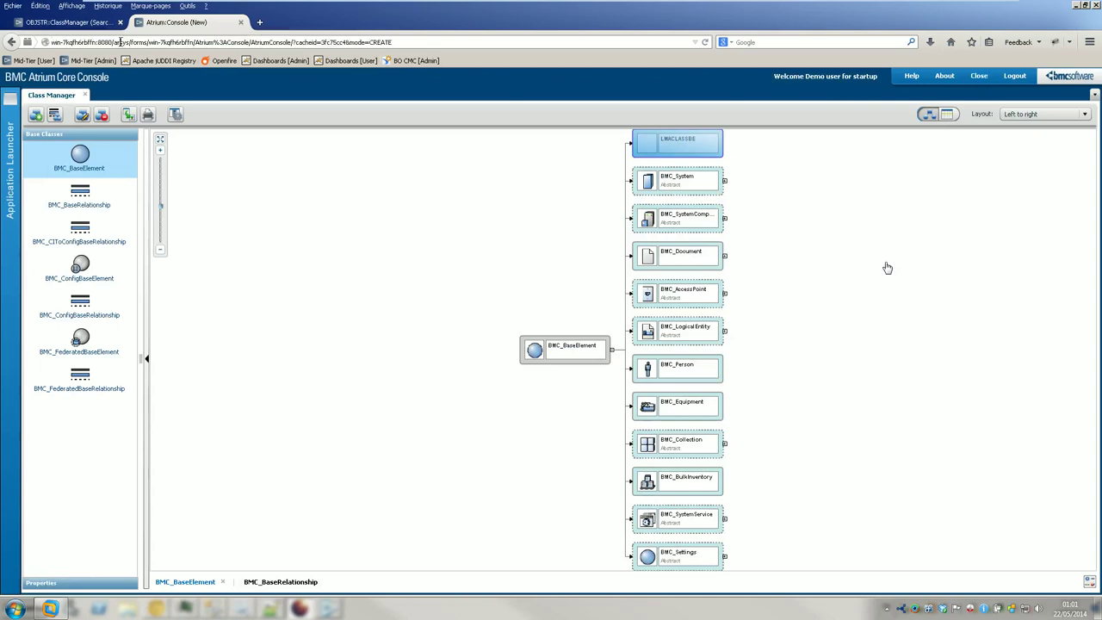
{"action": "left_click_drag", "start_coordinate": [132, 42], "coordinate": [4, 38]}
{"action": "left_click_drag", "start_coordinate": [222, 62], "coordinate": [260, 25]}
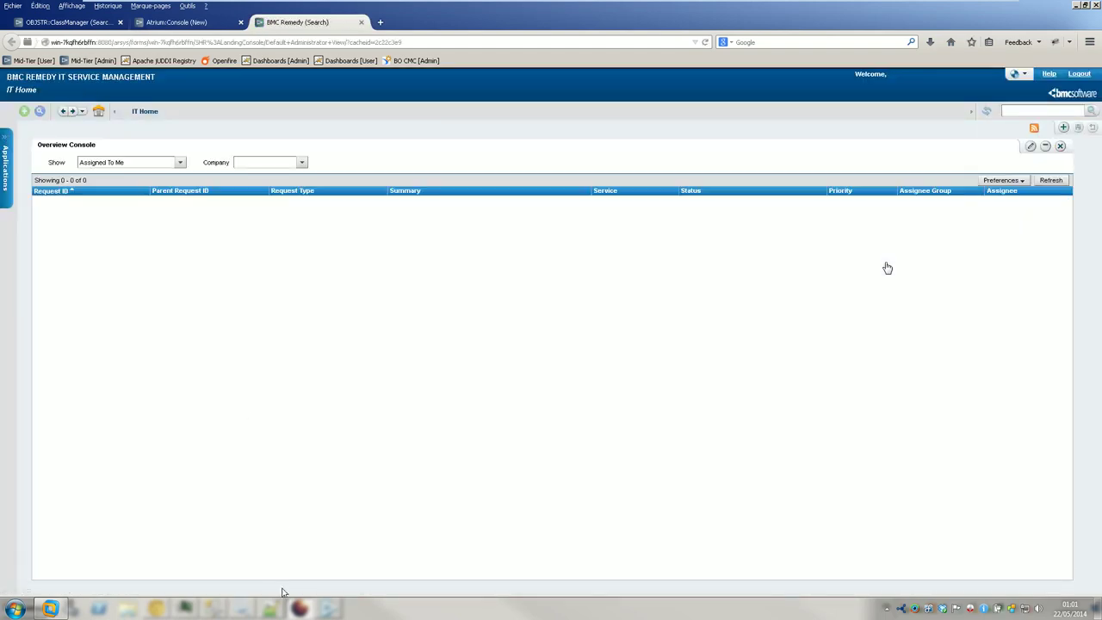
- Exit and restart Developer Studio on the default workspace, then log in again
{"action": "key", "text": "alt+Tab"}
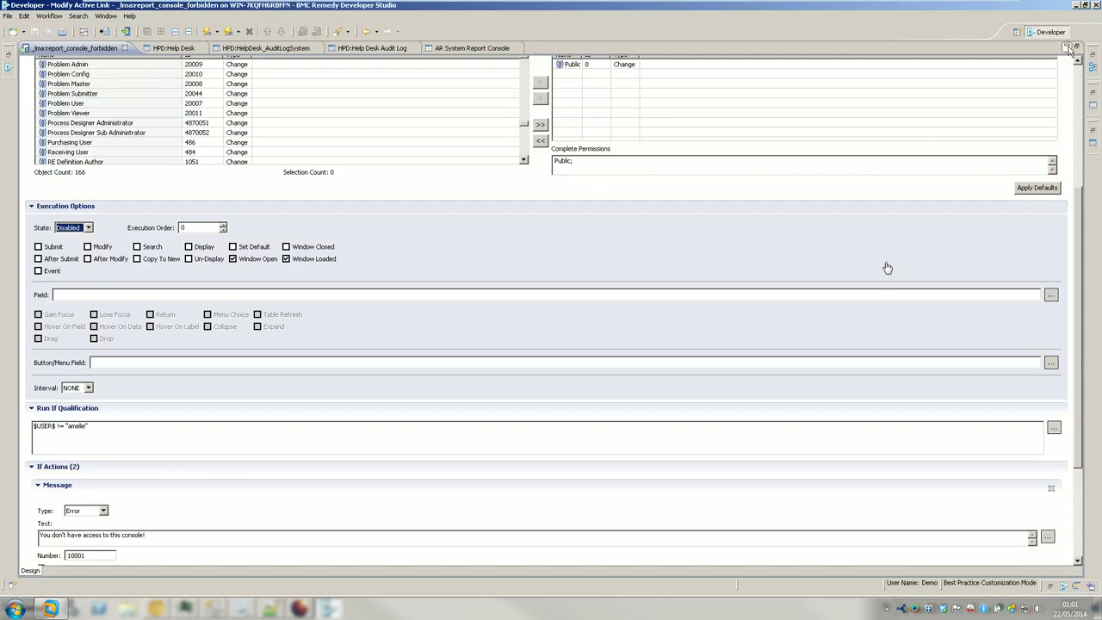
{"action": "left_click", "coordinate": [1094, 7]}
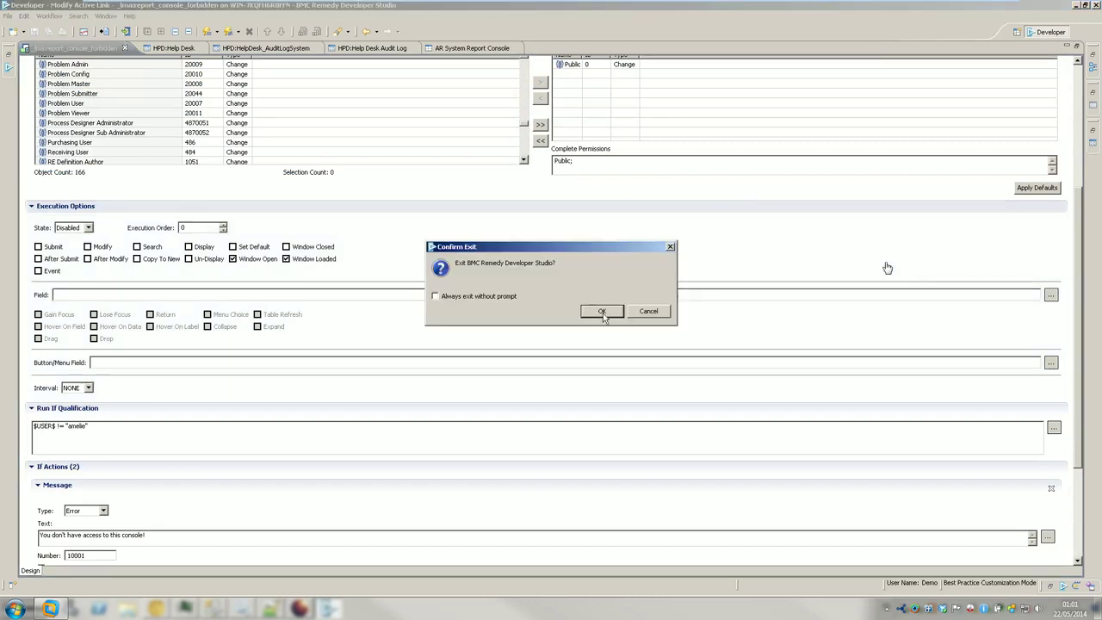
{"action": "left_click", "coordinate": [601, 310]}
{"action": "key", "text": "super"}
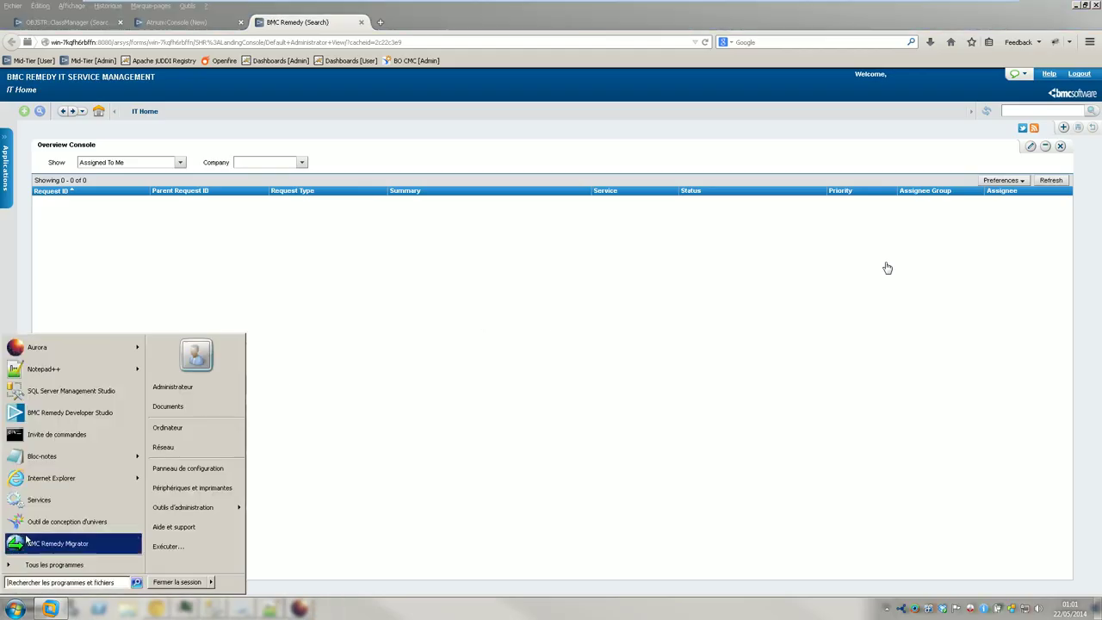
{"action": "left_click", "coordinate": [77, 413]}
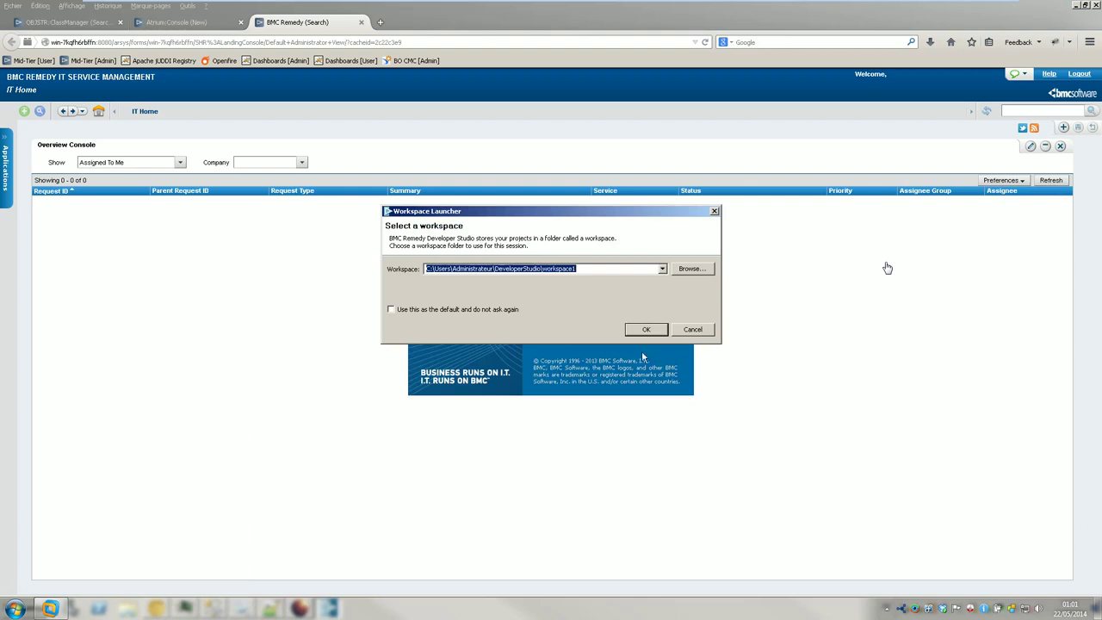
{"action": "left_click", "coordinate": [645, 331]}
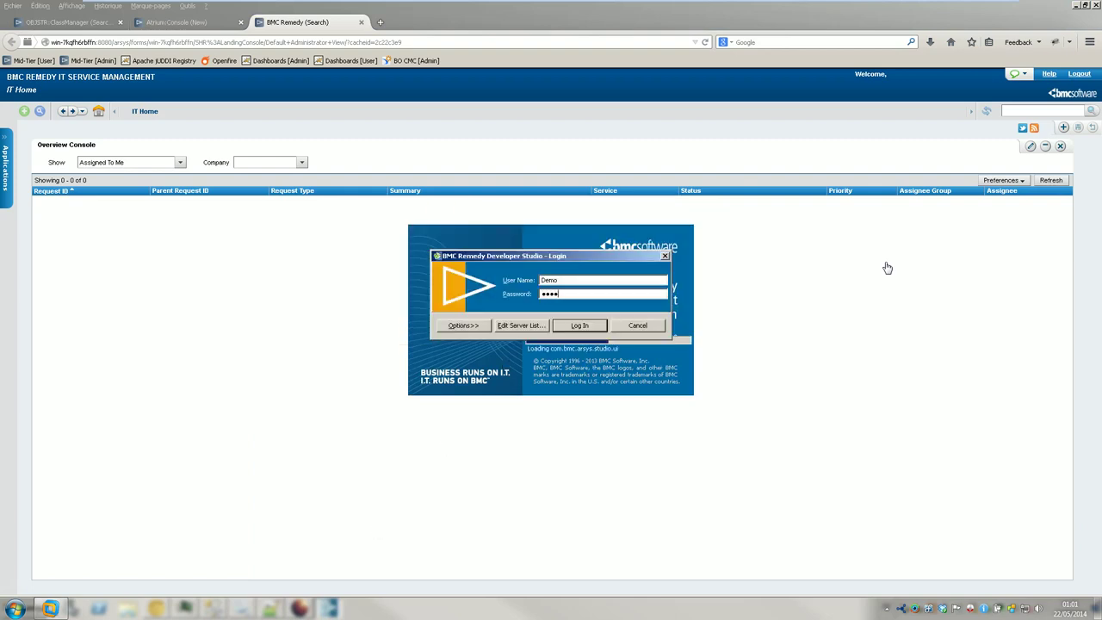
{"action": "key", "text": "Return"}
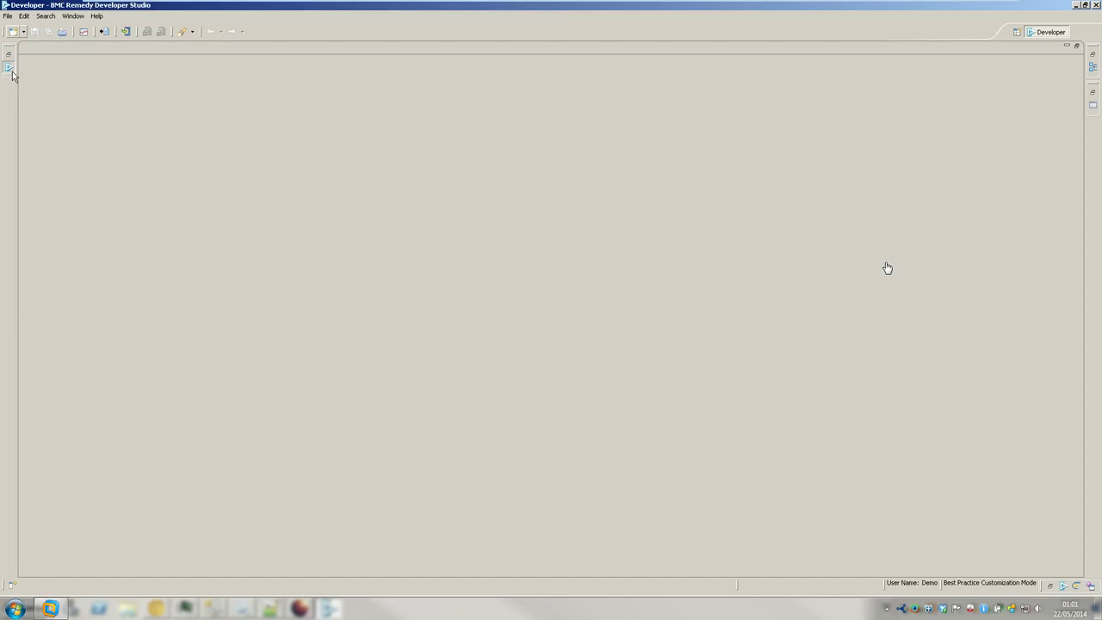
- Filter the server's forms list on 'LMACLASS' to show the two BMC.CORE:LMACLASSBE forms
{"action": "left_click", "coordinate": [9, 67]}
{"action": "left_click", "coordinate": [26, 61]}
{"action": "left_click", "coordinate": [36, 78]}
{"action": "left_click", "coordinate": [74, 88]}
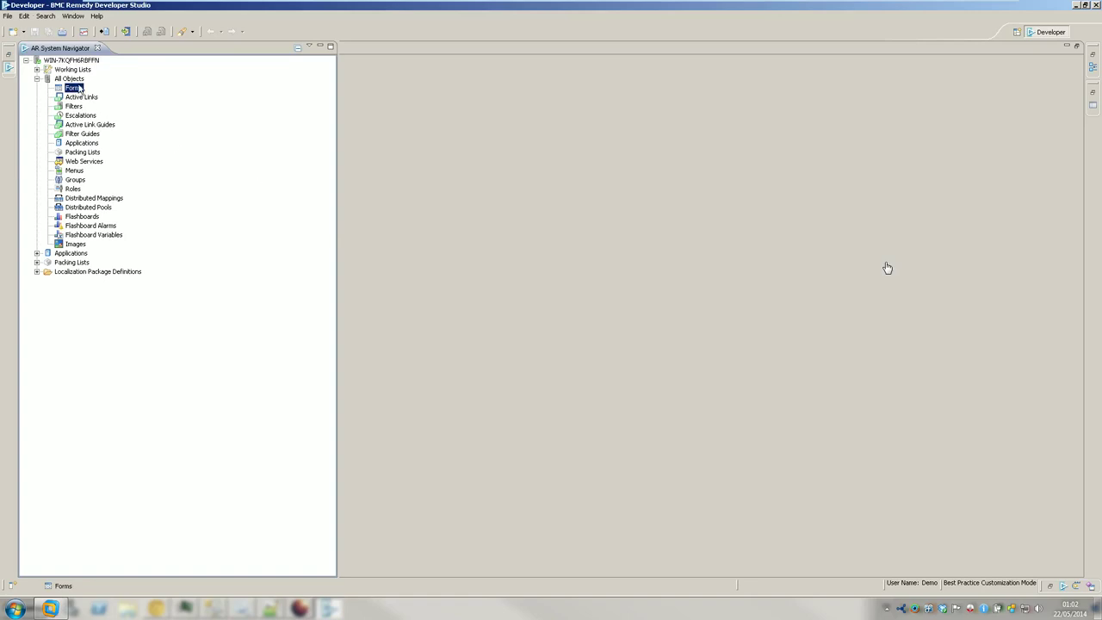
{"action": "double_click", "coordinate": [74, 89]}
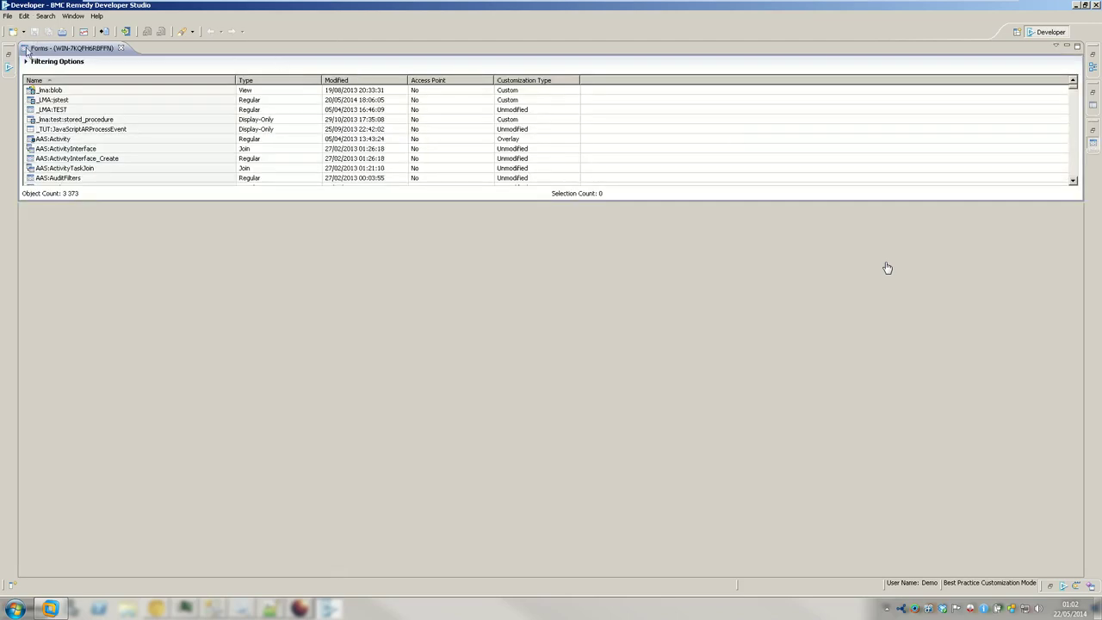
{"action": "left_click", "coordinate": [26, 61]}
{"action": "type", "text": "LMACLASS"}
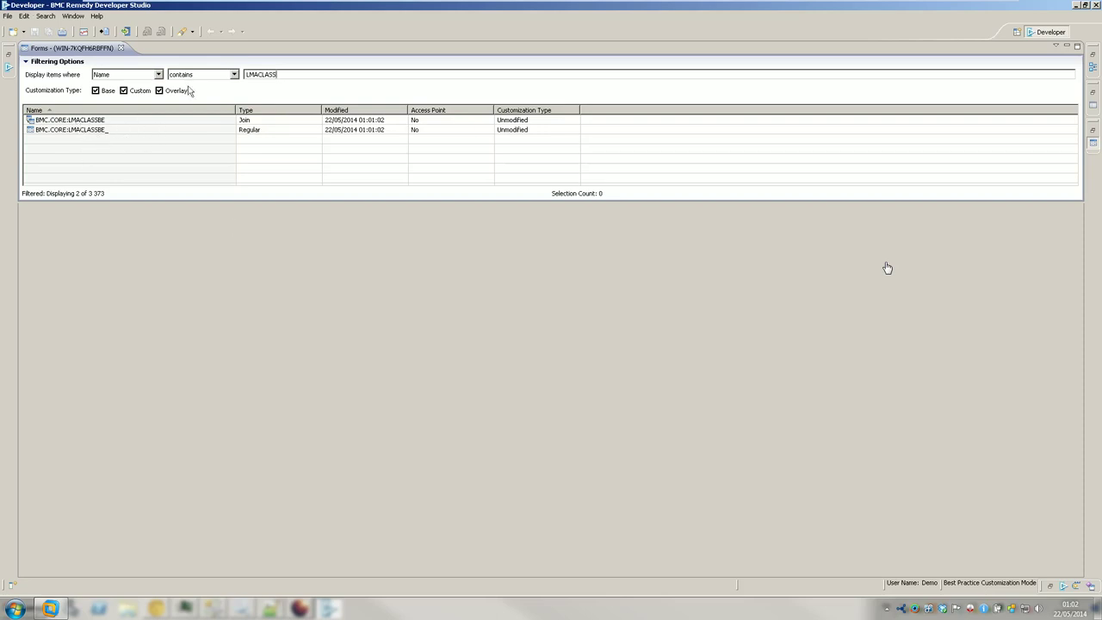
{"action": "left_click", "coordinate": [336, 609]}
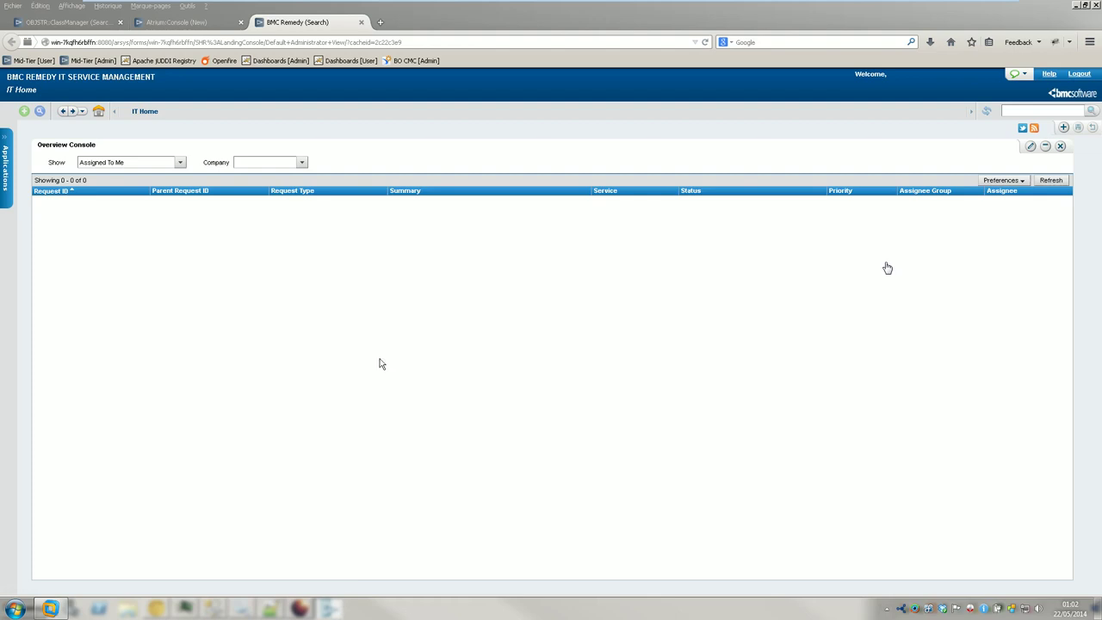
- Open Sync Asset UI with CMDB via Application Administration Console > Custom Configuration > Asset Management > Advanced Options
{"action": "left_click", "coordinate": [5, 138]}
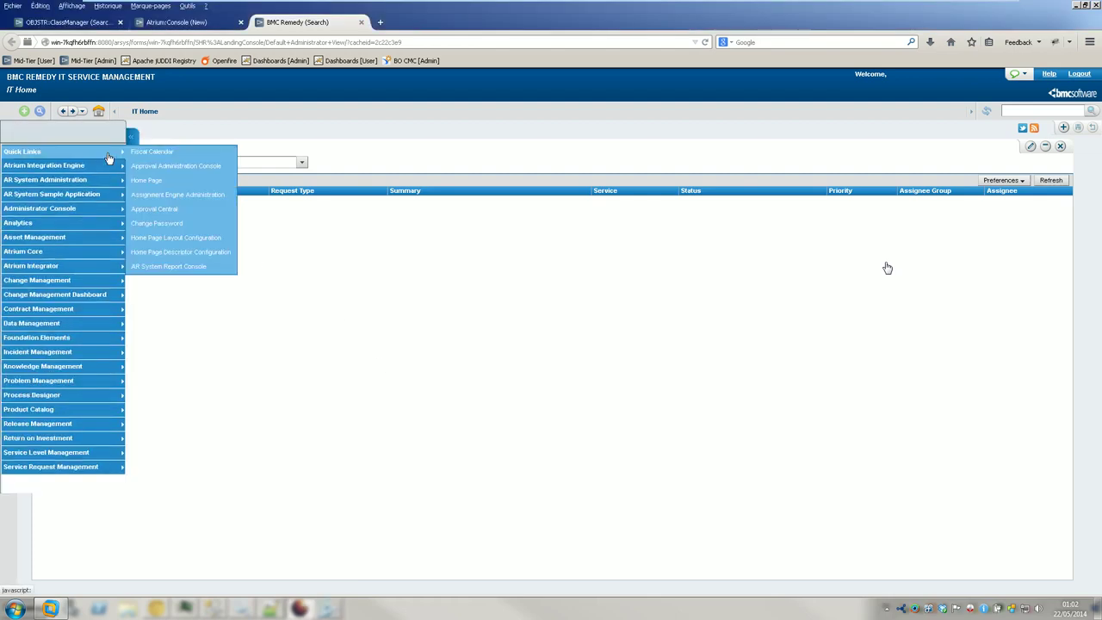
{"action": "mouse_move", "coordinate": [100, 195]}
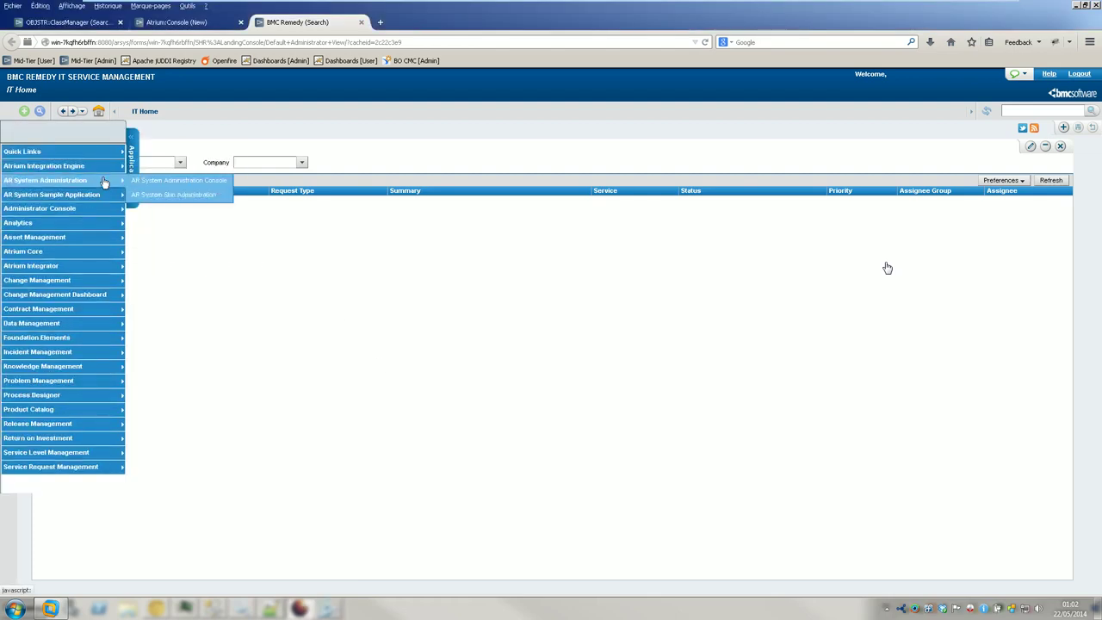
{"action": "left_click", "coordinate": [164, 211]}
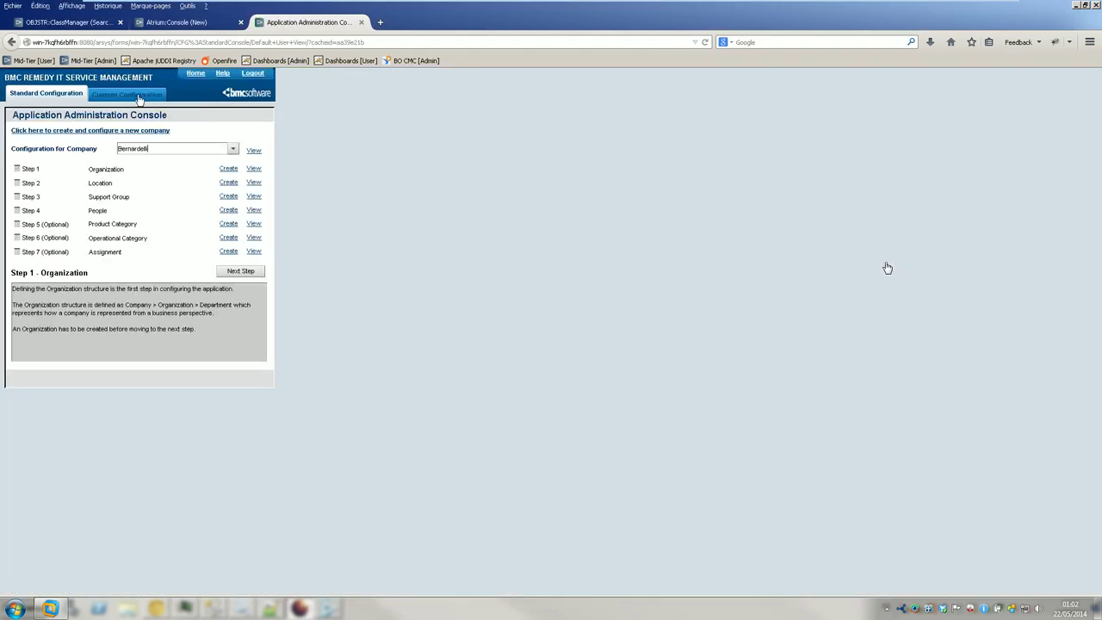
{"action": "left_click", "coordinate": [139, 99]}
{"action": "left_click", "coordinate": [21, 160]}
{"action": "left_click", "coordinate": [31, 170]}
{"action": "scroll", "coordinate": [95, 237], "scroll_direction": "down", "scroll_amount": 5}
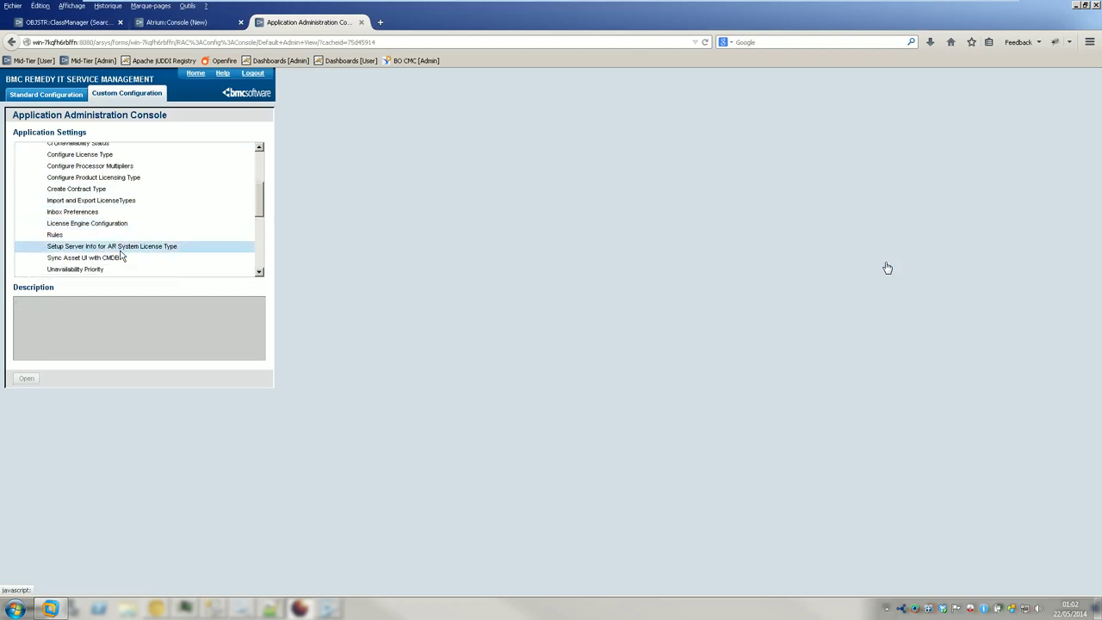
{"action": "scroll", "coordinate": [121, 256], "scroll_direction": "down", "scroll_amount": 1}
{"action": "left_click", "coordinate": [115, 233]}
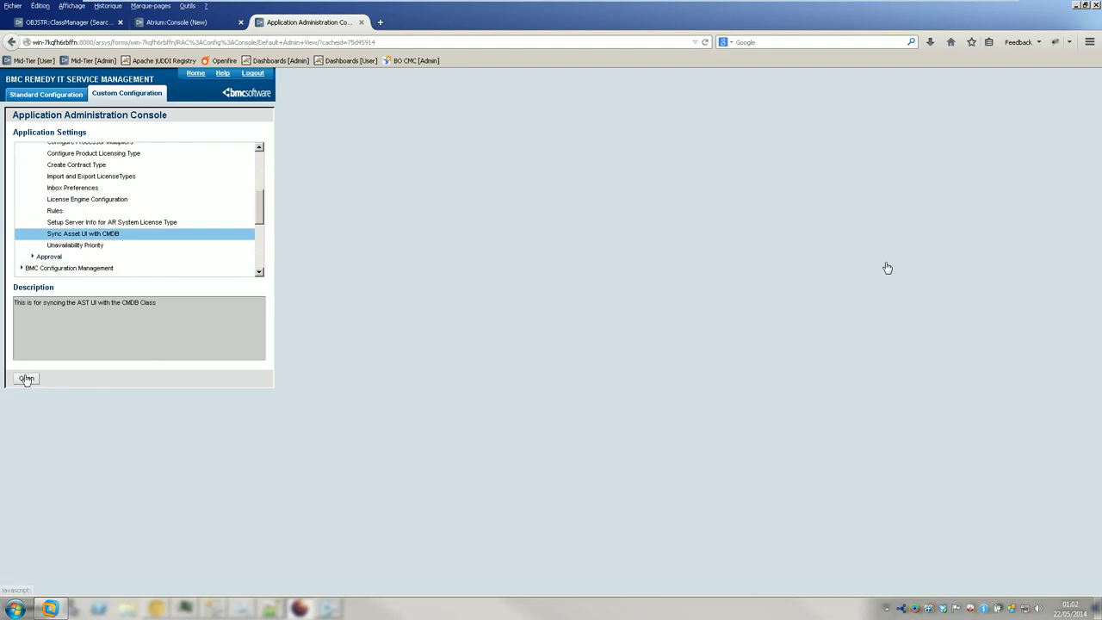
{"action": "left_click", "coordinate": [27, 378]}
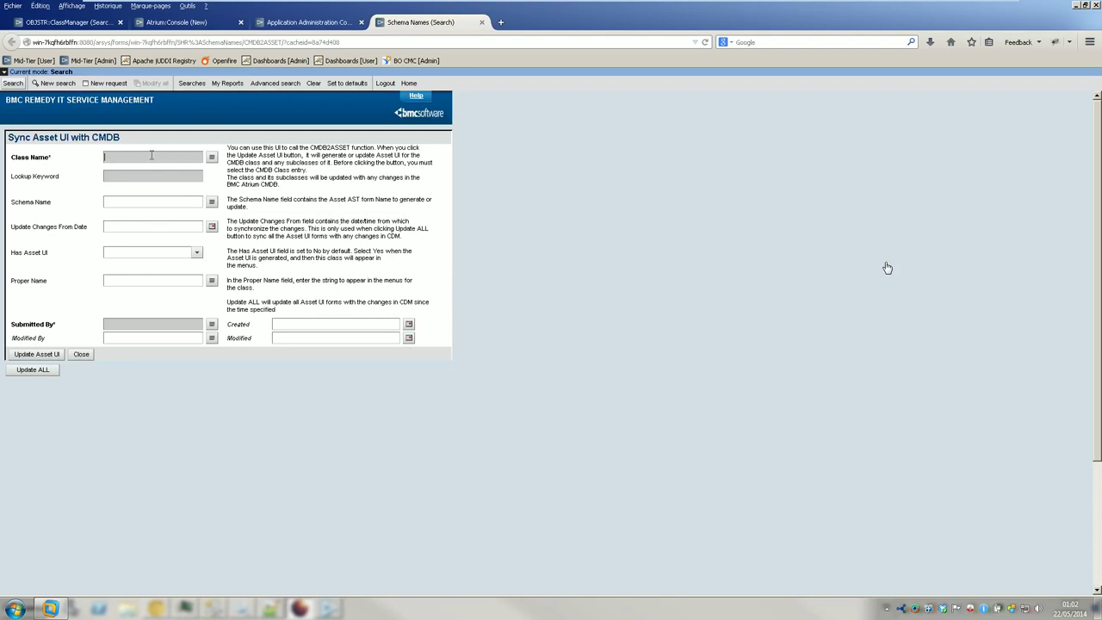
- Search for all class entries and scroll through the schema names results
{"action": "left_click", "coordinate": [211, 158]}
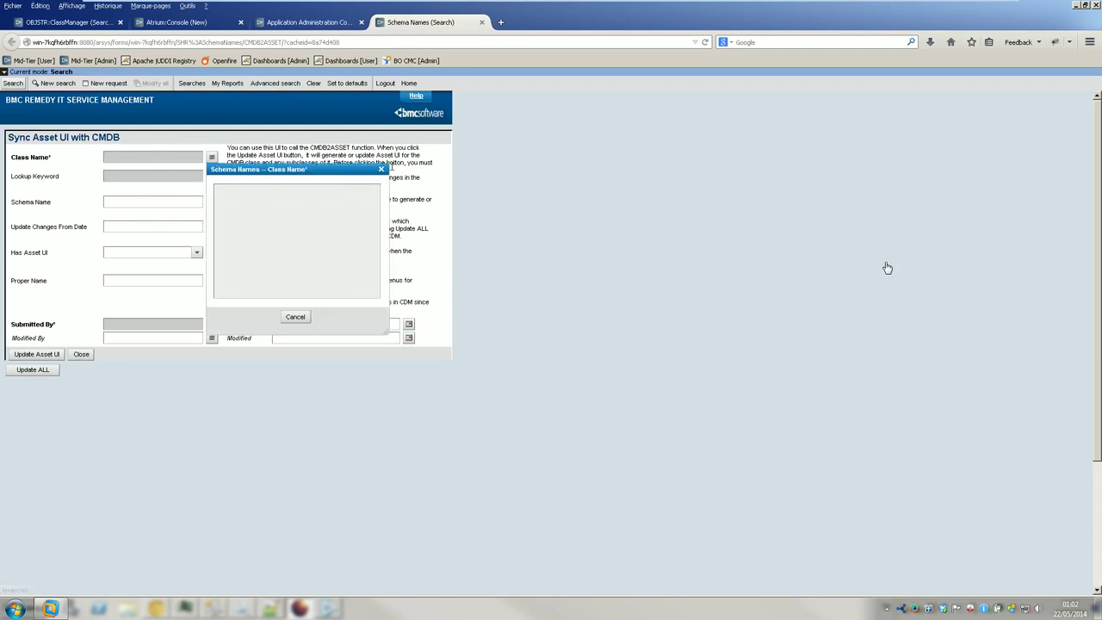
{"action": "left_click", "coordinate": [381, 169]}
{"action": "left_click", "coordinate": [12, 83]}
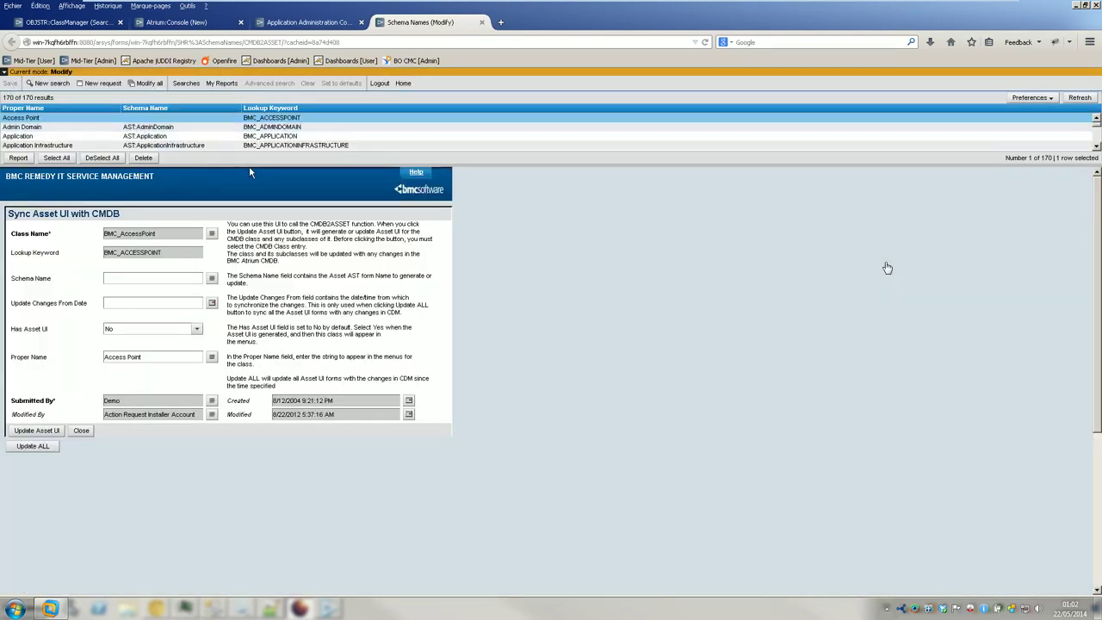
{"action": "left_click_drag", "start_coordinate": [247, 165], "coordinate": [247, 276]}
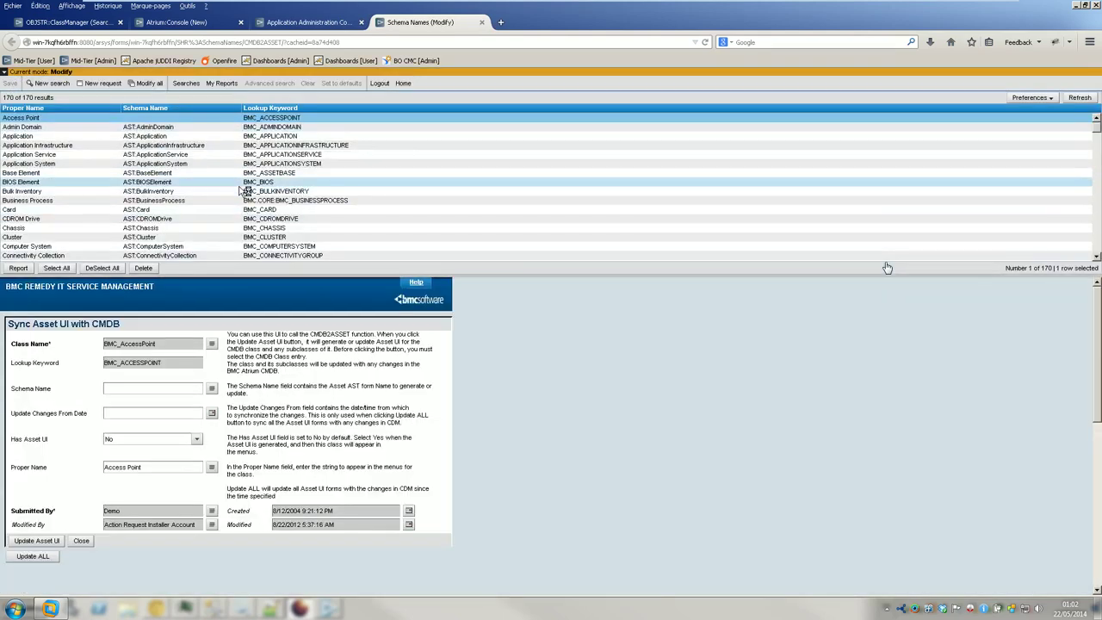
{"action": "scroll", "coordinate": [241, 191], "scroll_direction": "down", "scroll_amount": 2}
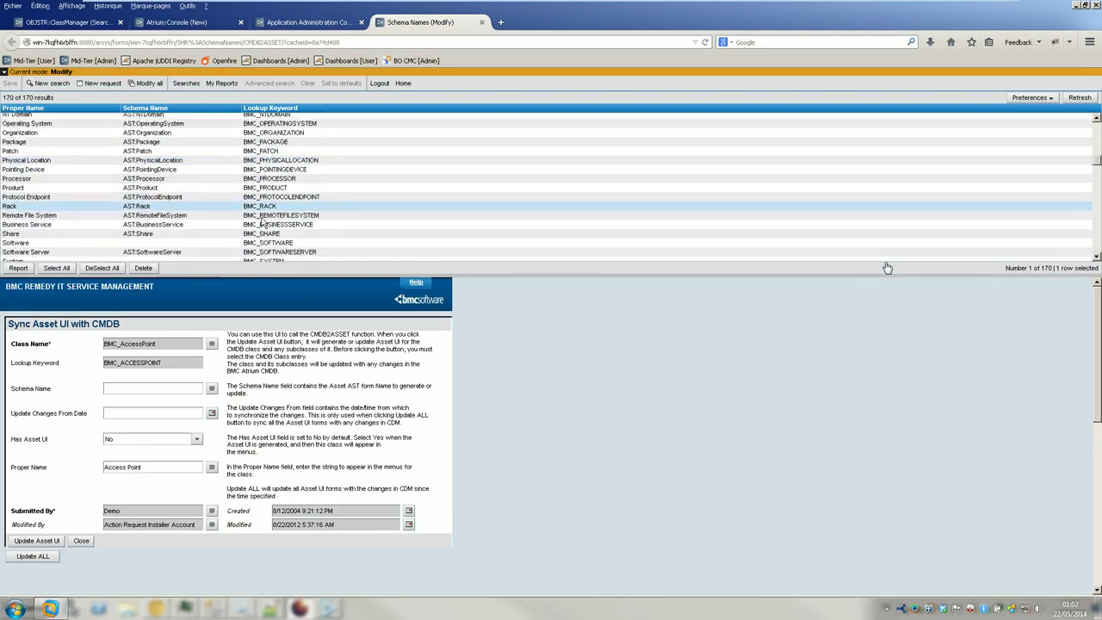
{"action": "scroll", "coordinate": [270, 226], "scroll_direction": "down", "scroll_amount": 20}
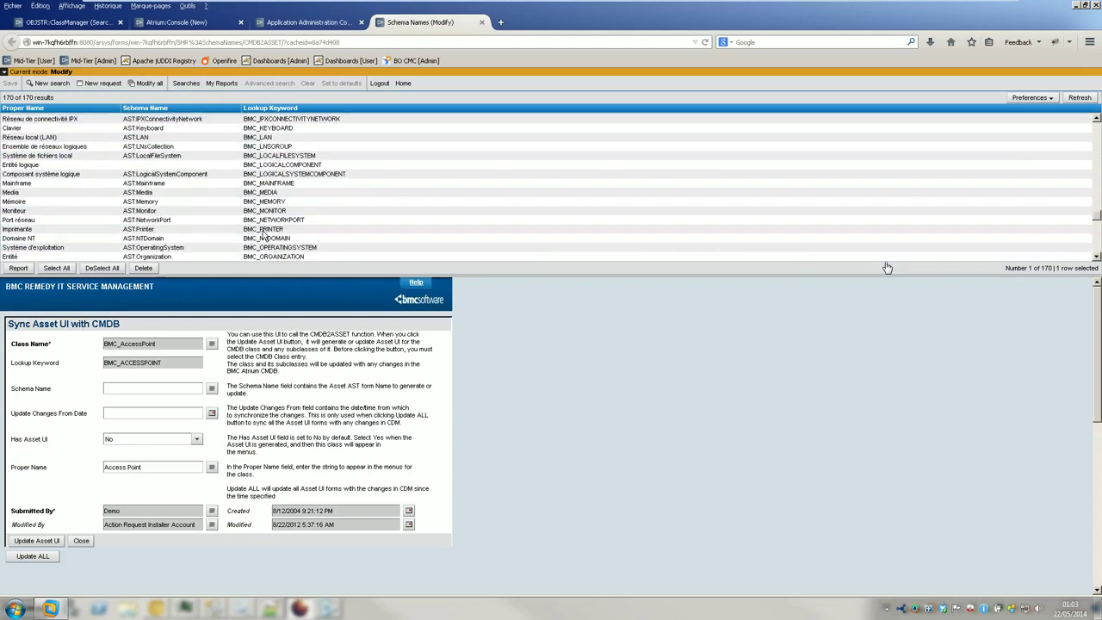
{"action": "scroll", "coordinate": [264, 239], "scroll_direction": "down", "scroll_amount": 10}
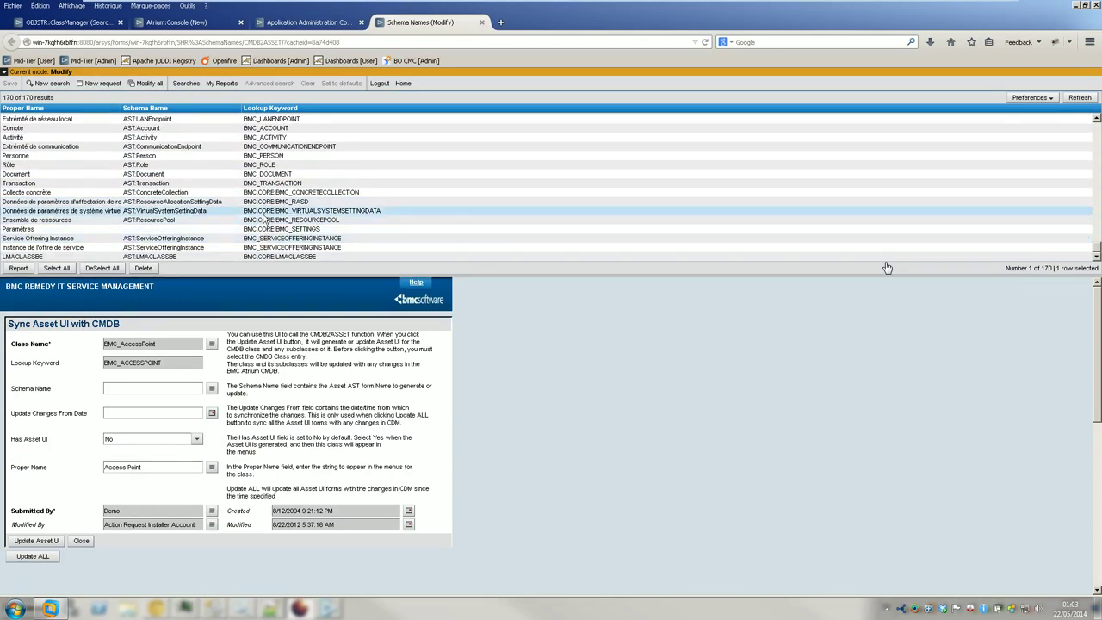
{"action": "scroll", "coordinate": [265, 220], "scroll_direction": "up", "scroll_amount": 10}
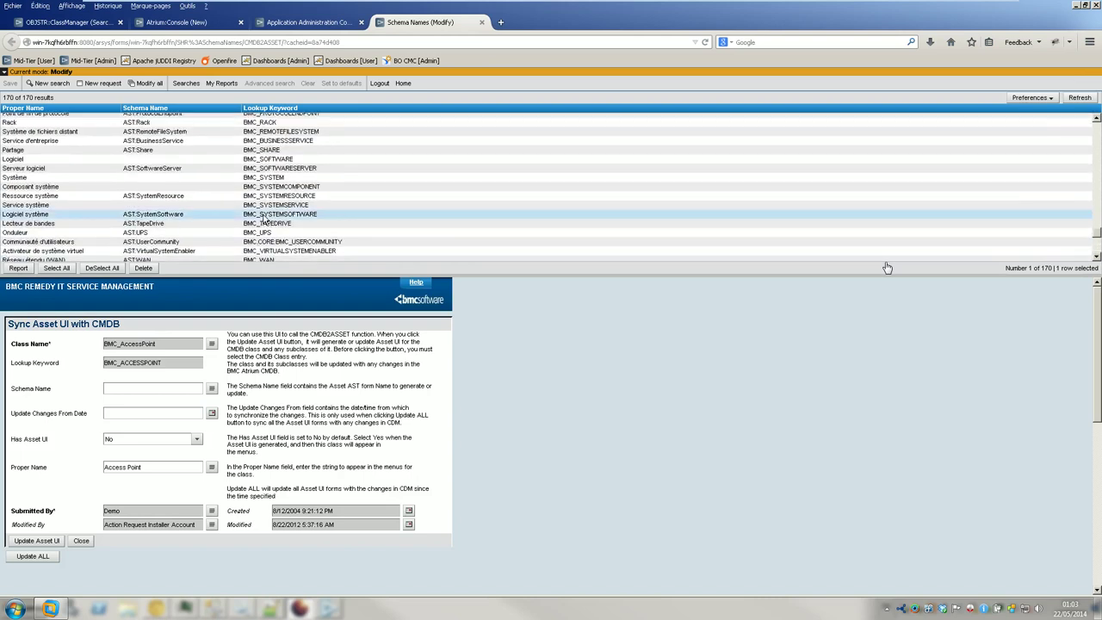
- Sort the results by Lookup Keyword and scroll down to the LMACLASSBE entry
{"action": "left_click", "coordinate": [301, 109]}
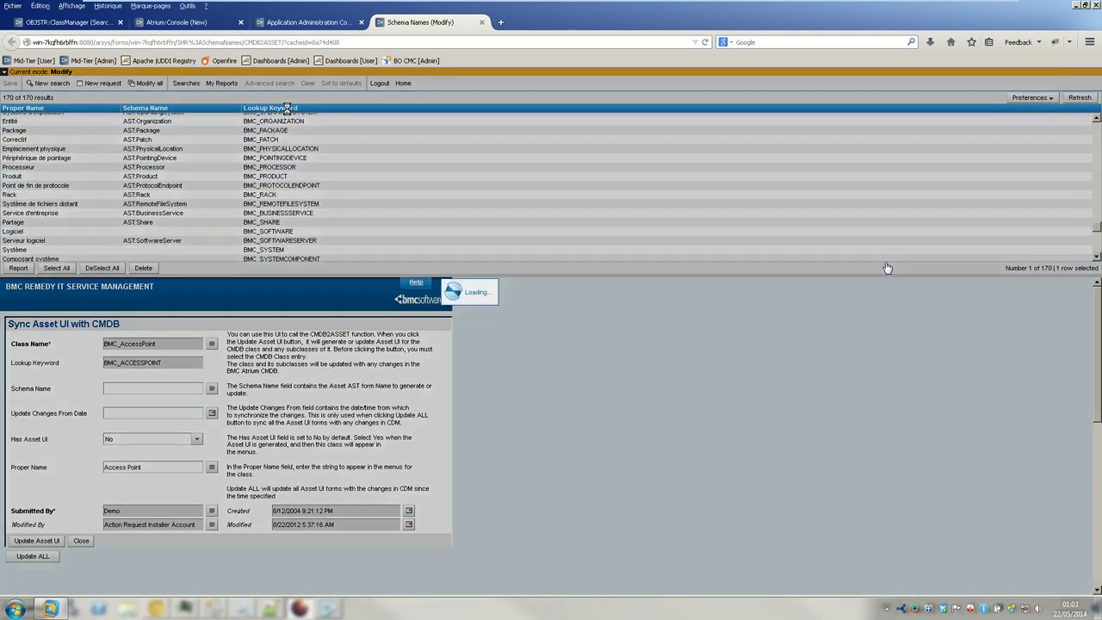
{"action": "scroll", "coordinate": [430, 189], "scroll_direction": "down", "scroll_amount": 3}
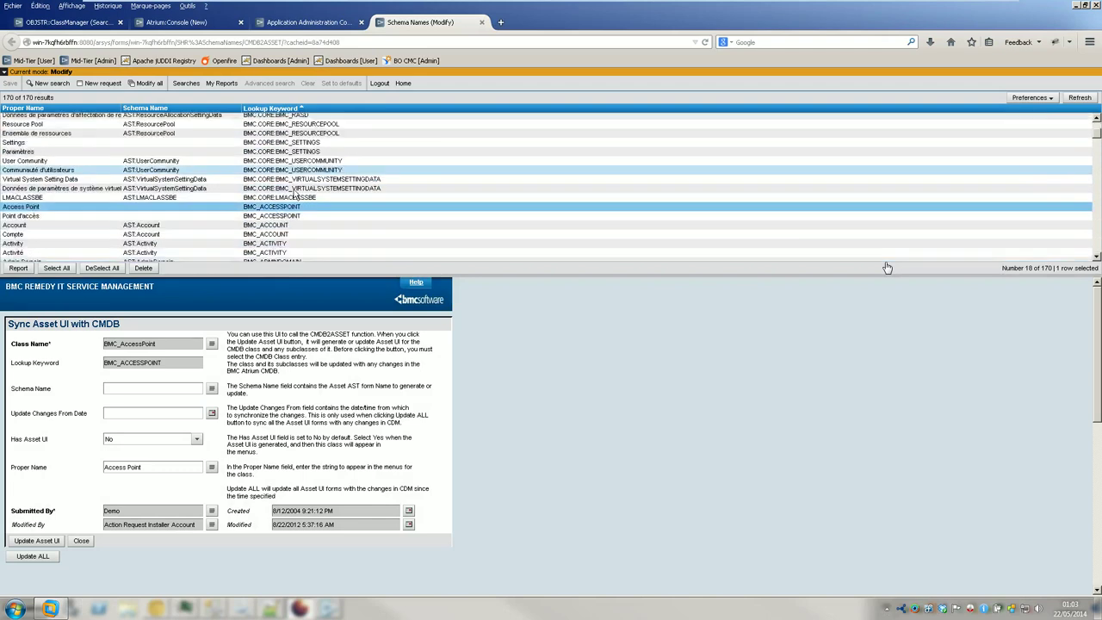
{"action": "scroll", "coordinate": [599, 215], "scroll_direction": "down", "scroll_amount": 20}
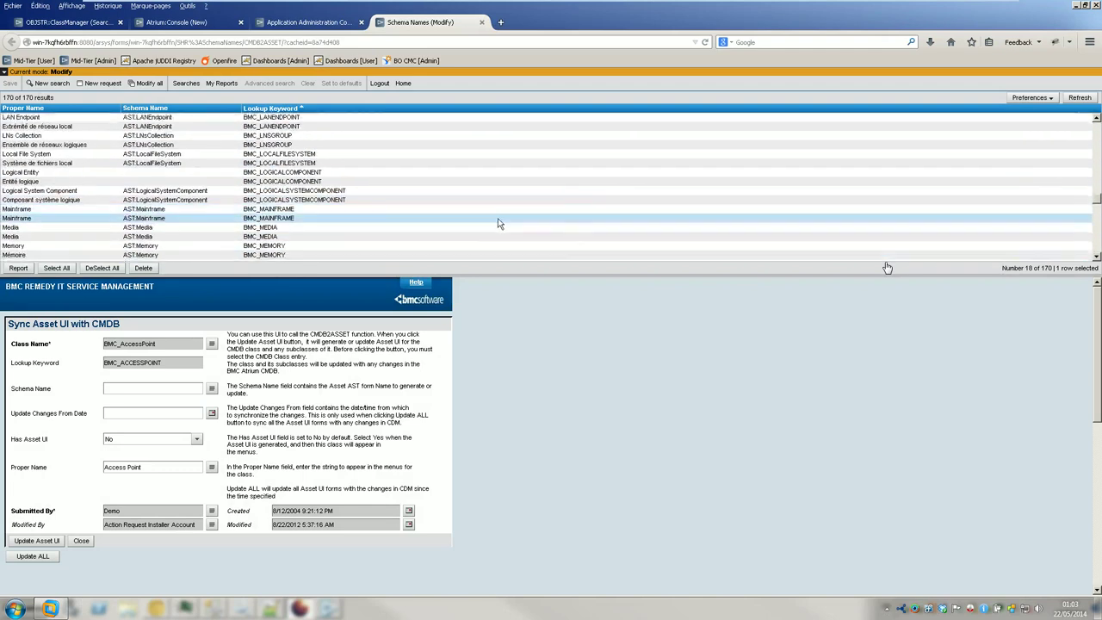
{"action": "scroll", "coordinate": [372, 233], "scroll_direction": "down", "scroll_amount": 15}
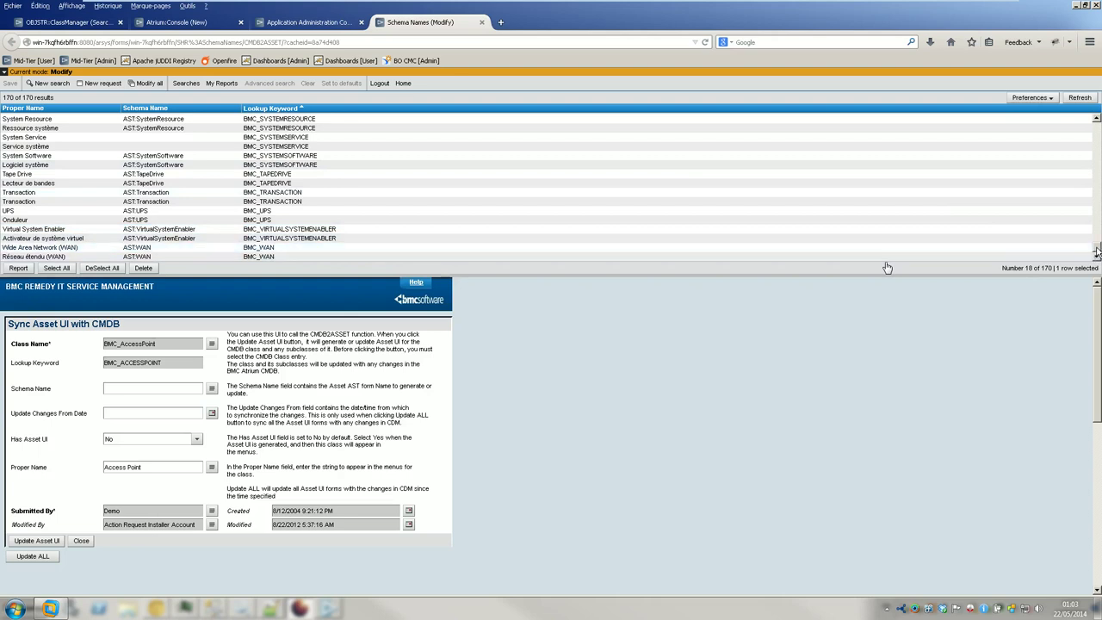
{"action": "left_click_drag", "start_coordinate": [1096, 250], "coordinate": [1089, 130]}
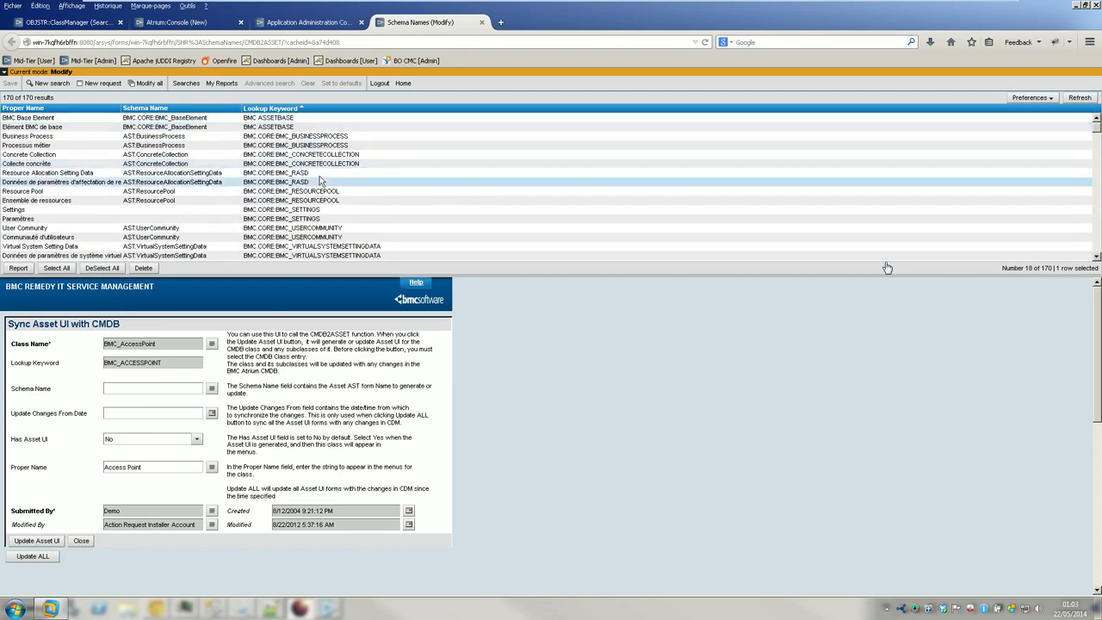
{"action": "scroll", "coordinate": [176, 131], "scroll_direction": "down", "scroll_amount": 3}
- Load the LMACLASSBE row, set Has Asset UI to Yes, and generate its Asset UI
{"action": "left_click", "coordinate": [198, 192]}
{"action": "left_click_drag", "start_coordinate": [307, 274], "coordinate": [299, 225]}
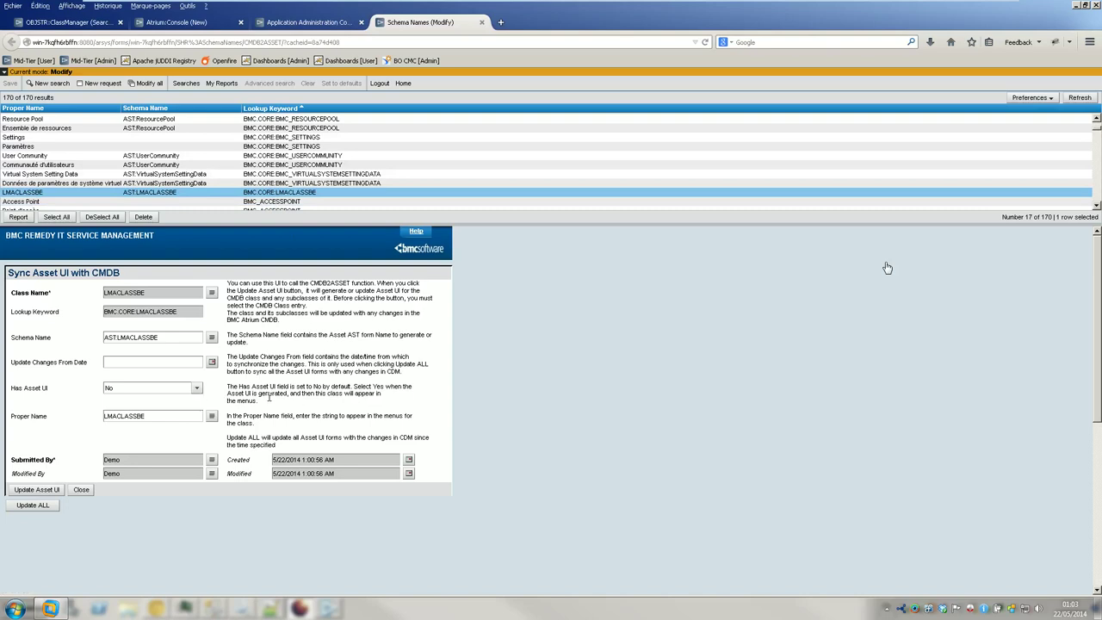
{"action": "left_click", "coordinate": [197, 387]}
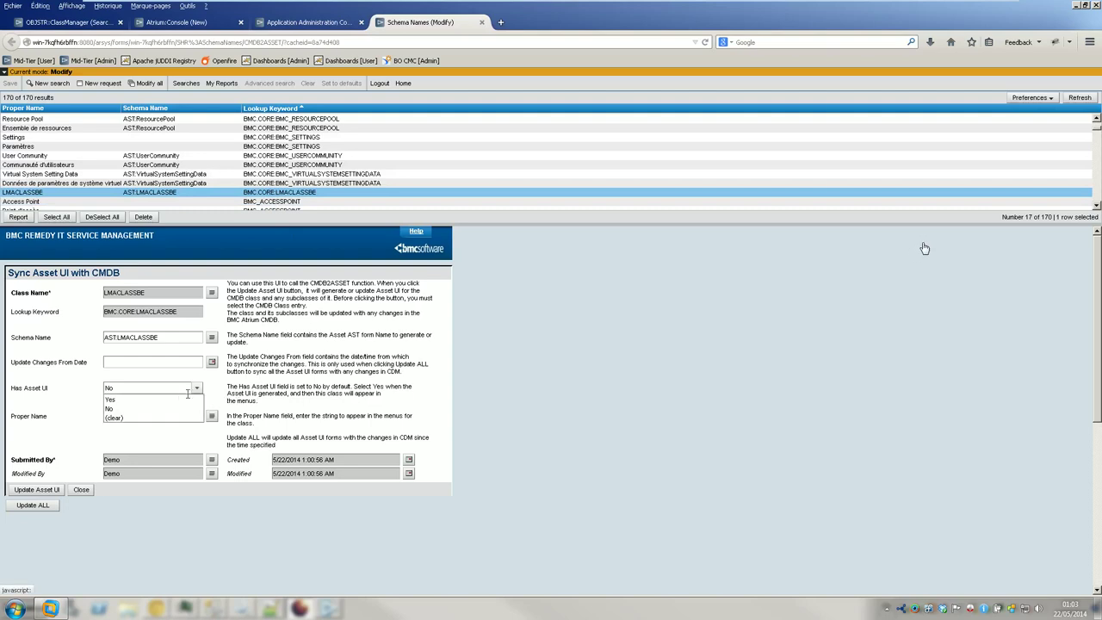
{"action": "left_click", "coordinate": [183, 404]}
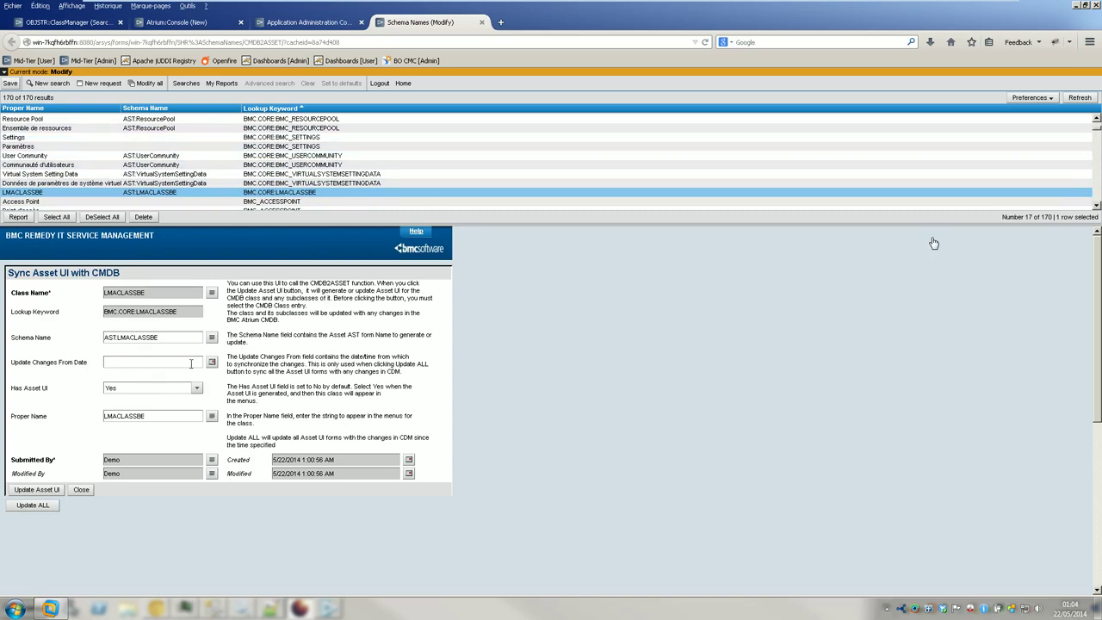
{"action": "left_click", "coordinate": [52, 491]}
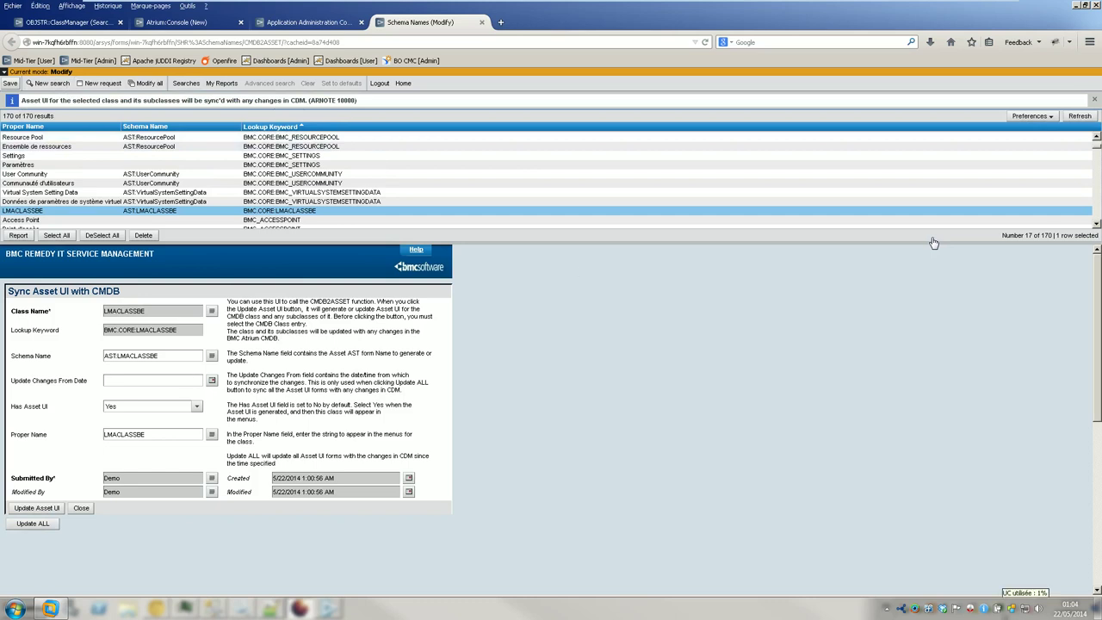
- Bring up Task Manager, then snap the browser with the Sync Asset UI form to the left half
{"action": "left_click", "coordinate": [969, 609]}
{"action": "left_click", "coordinate": [708, 333]}
{"action": "key", "text": "super+Left"}
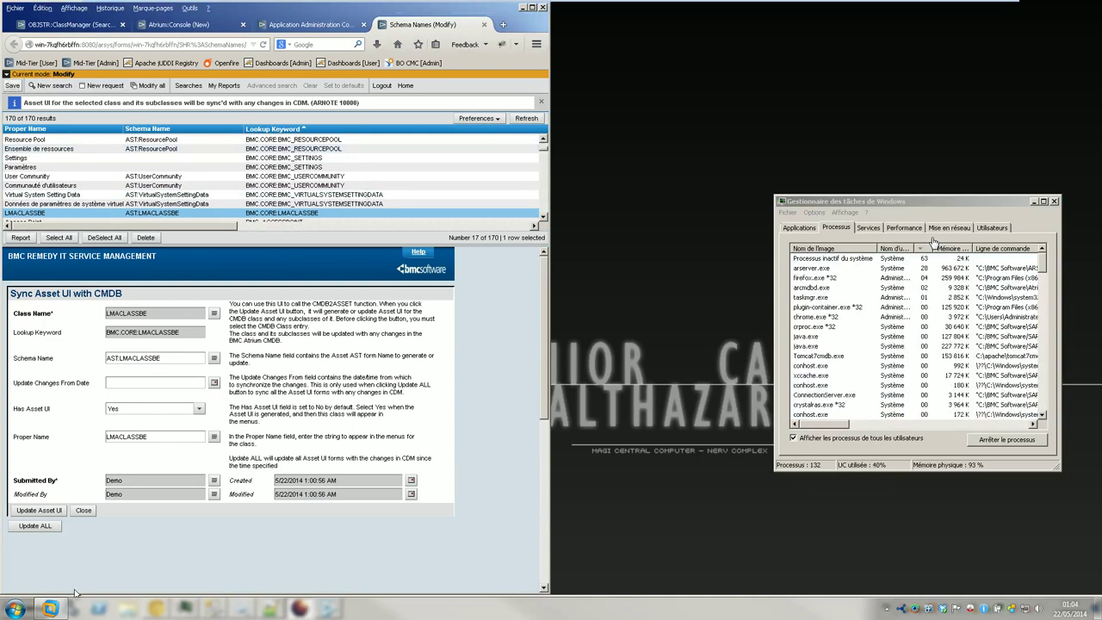
- Dock a new Explorer window on the left and browse to C:\BMC Software\AtriumCore\Logs
{"action": "left_click", "coordinate": [128, 608]}
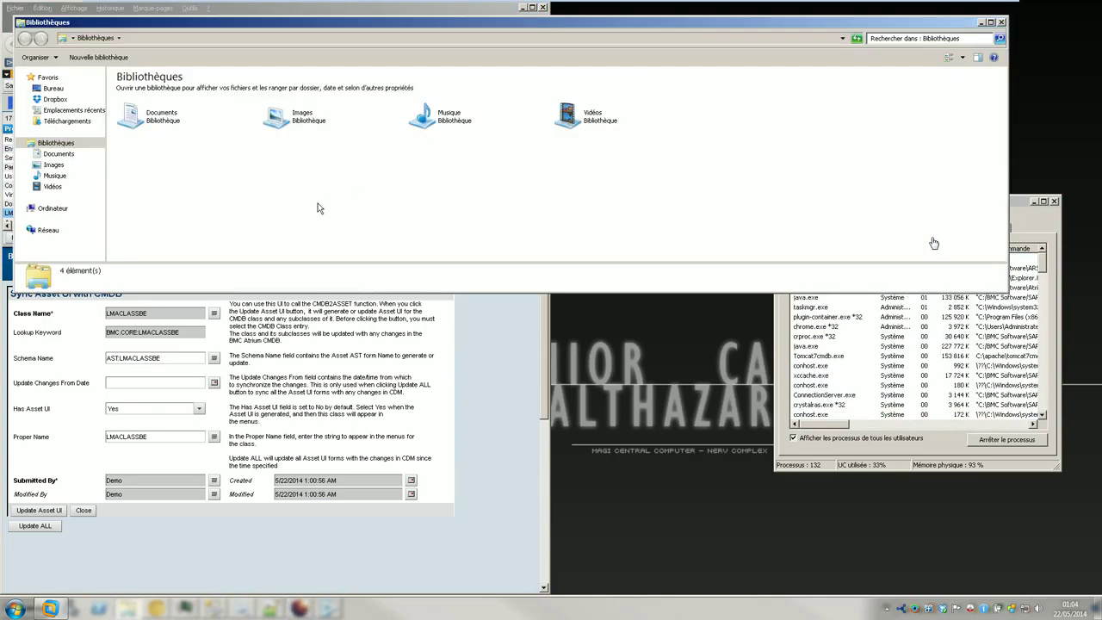
{"action": "key", "text": "super+Left"}
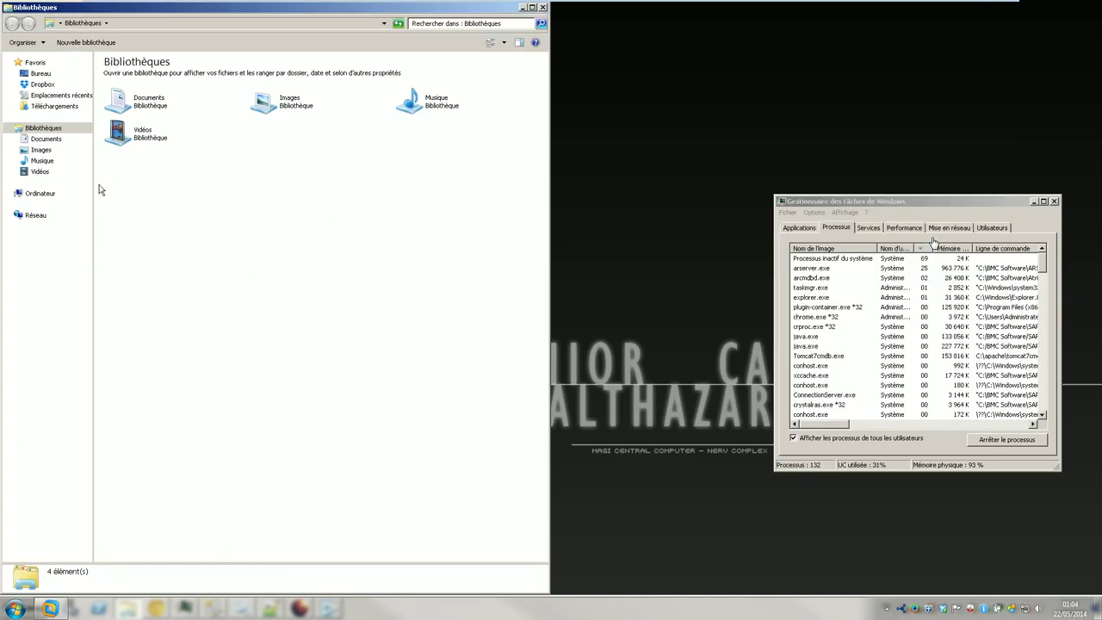
{"action": "left_click", "coordinate": [39, 192]}
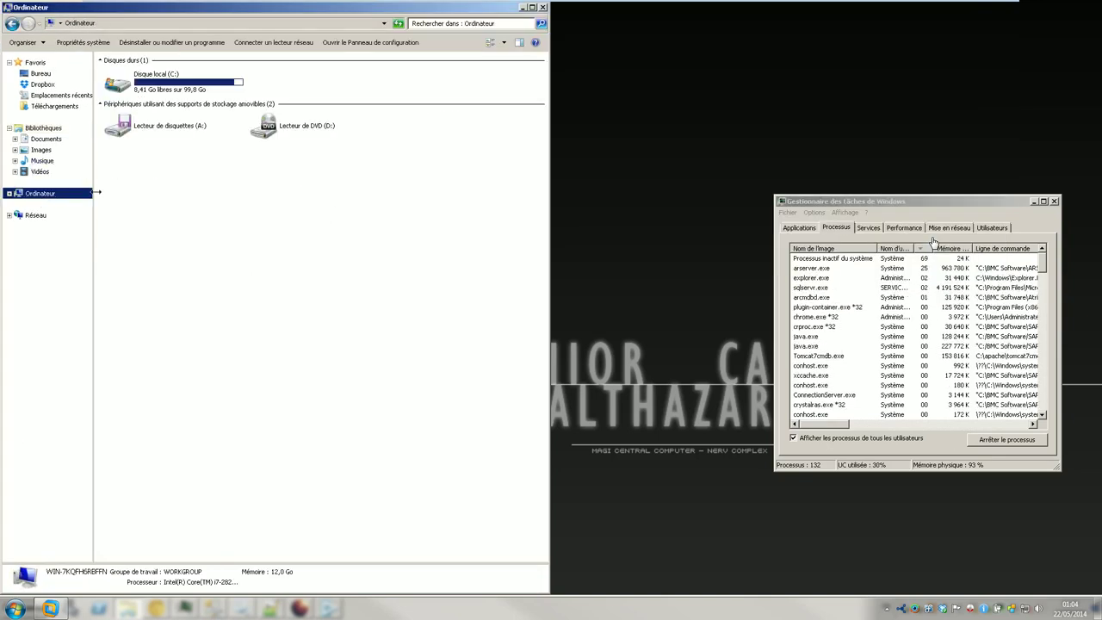
{"action": "double_click", "coordinate": [176, 91]}
{"action": "double_click", "coordinate": [152, 124]}
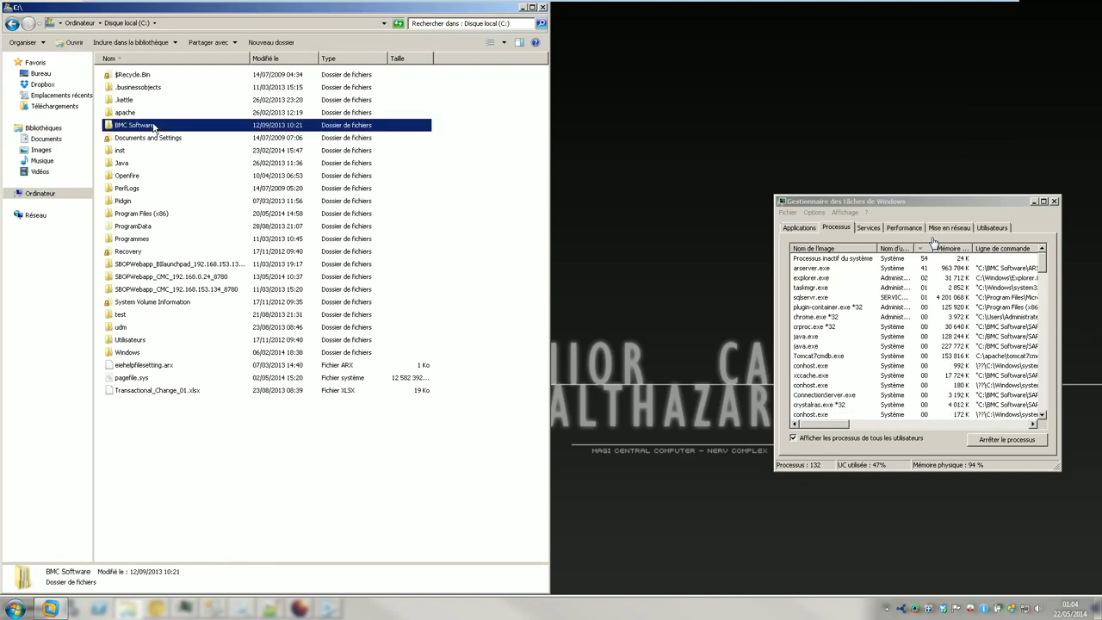
{"action": "double_click", "coordinate": [145, 100]}
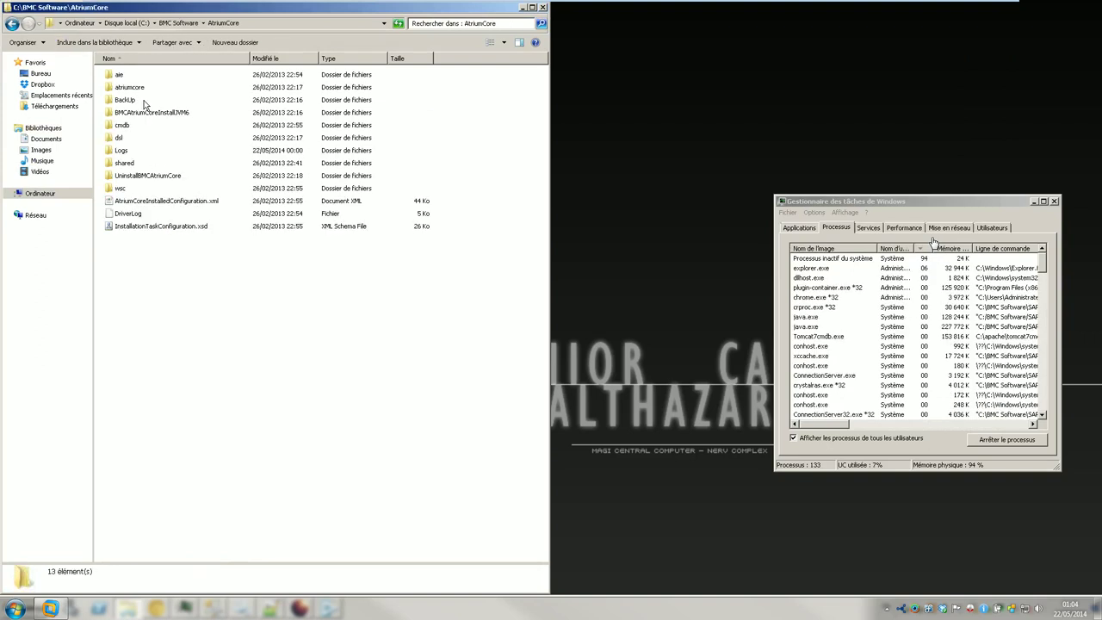
{"action": "double_click", "coordinate": [137, 149]}
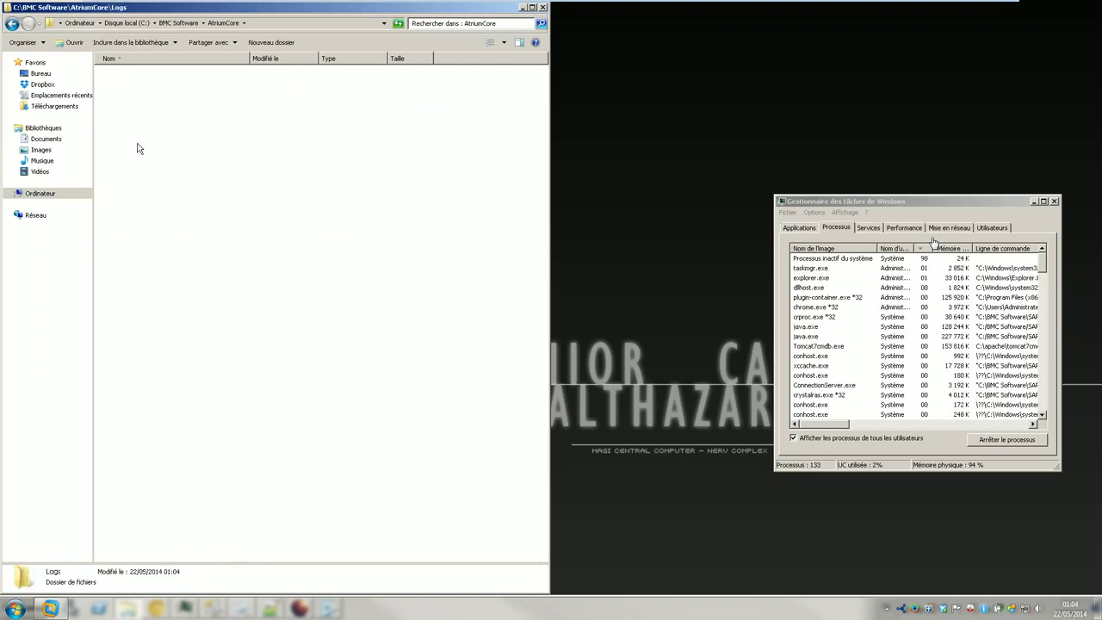
- Sort the logs newest first, open CMDBSynchronizeUI.log in Notepad++, and dock it left
{"action": "left_click", "coordinate": [293, 59]}
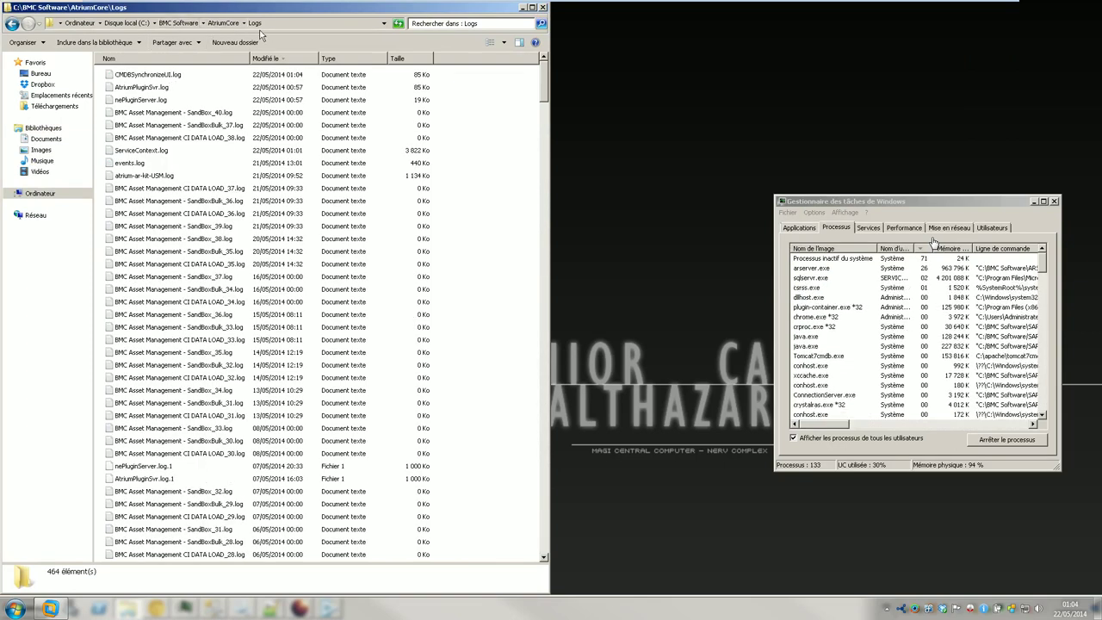
{"action": "left_click", "coordinate": [128, 76]}
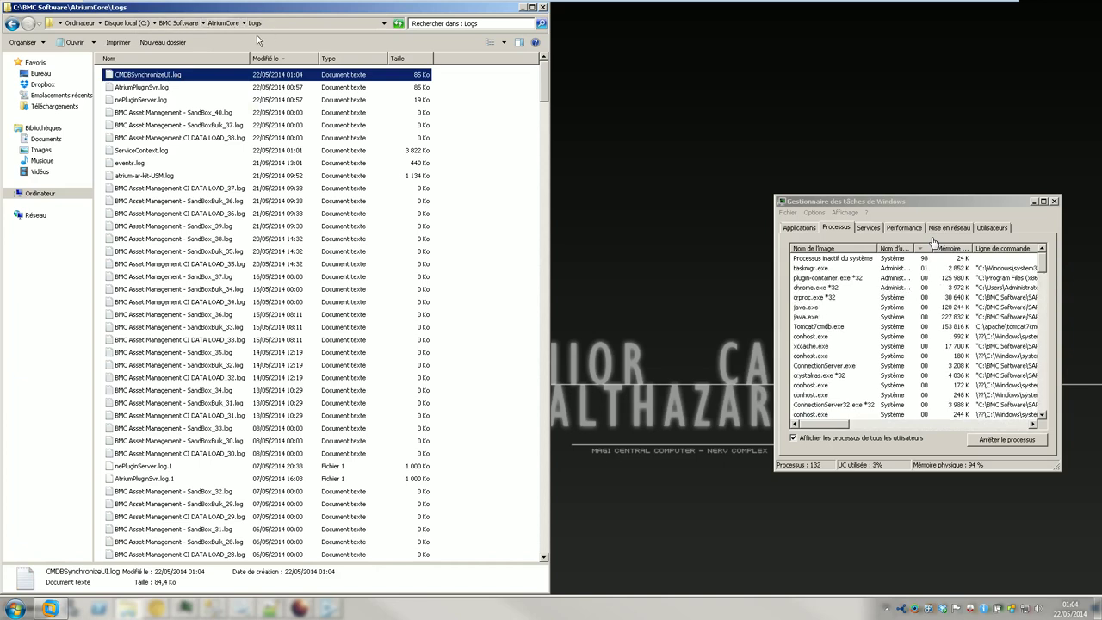
{"action": "right_click", "coordinate": [160, 74]}
{"action": "left_click", "coordinate": [198, 112]}
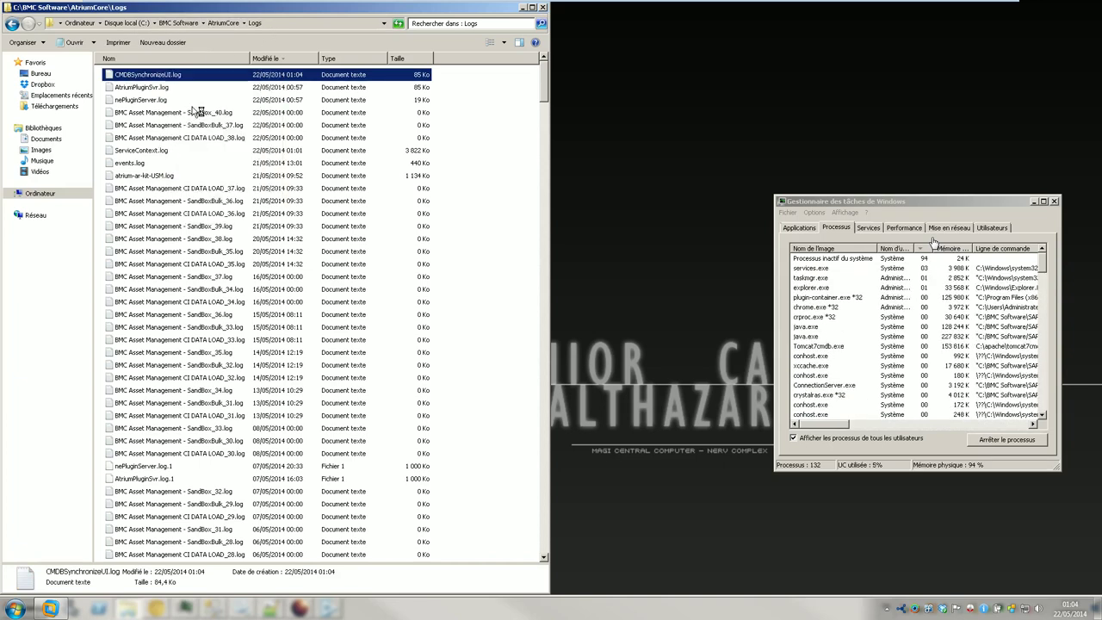
{"action": "key", "text": "super+Left"}
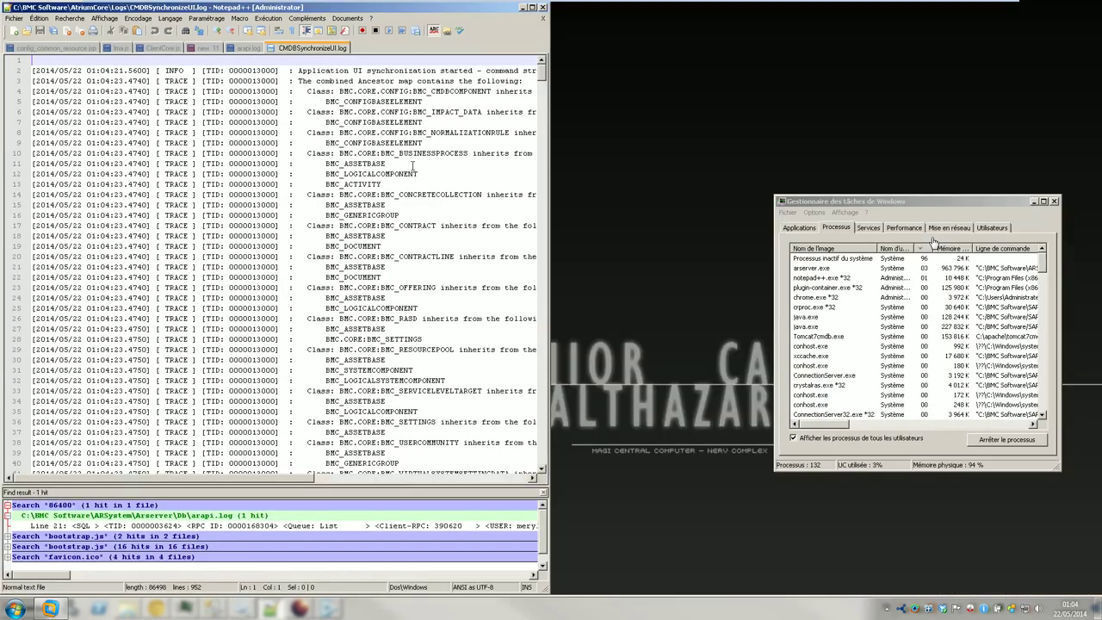
- Hide the search results, jump to the log's end, and widen Notepad++ to show full lines
{"action": "left_click", "coordinate": [544, 493]}
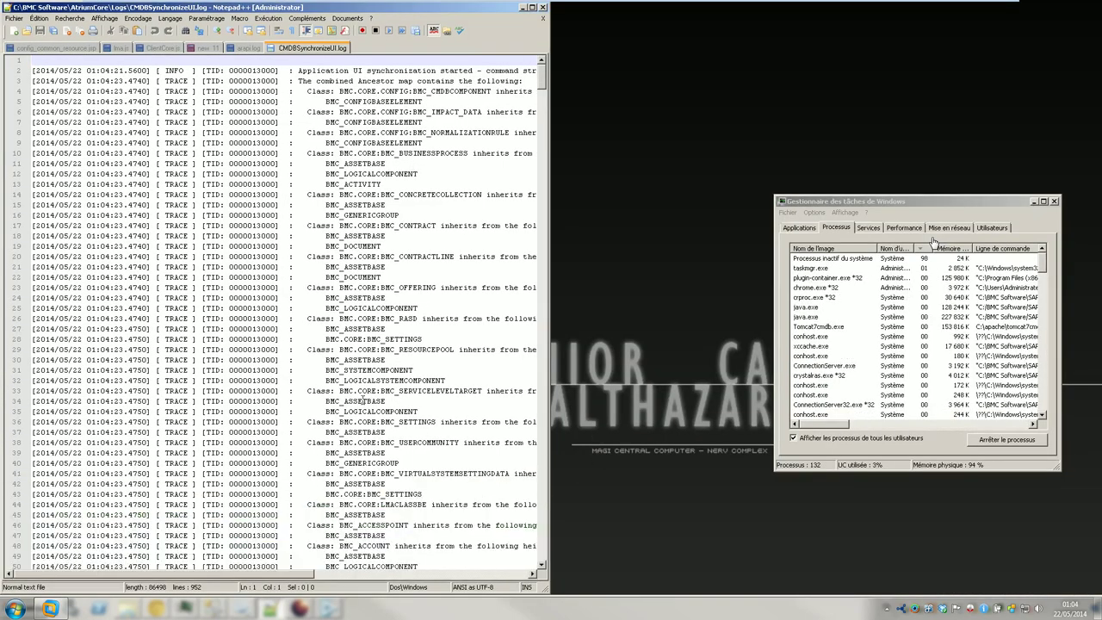
{"action": "left_click", "coordinate": [426, 336]}
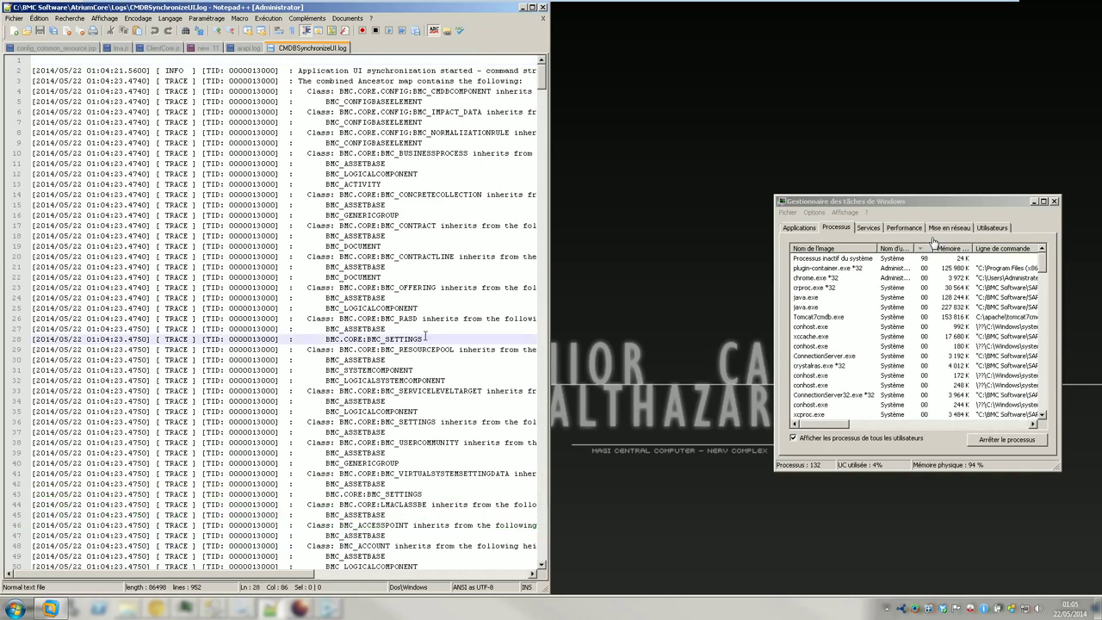
{"action": "key", "text": "ctrl+End"}
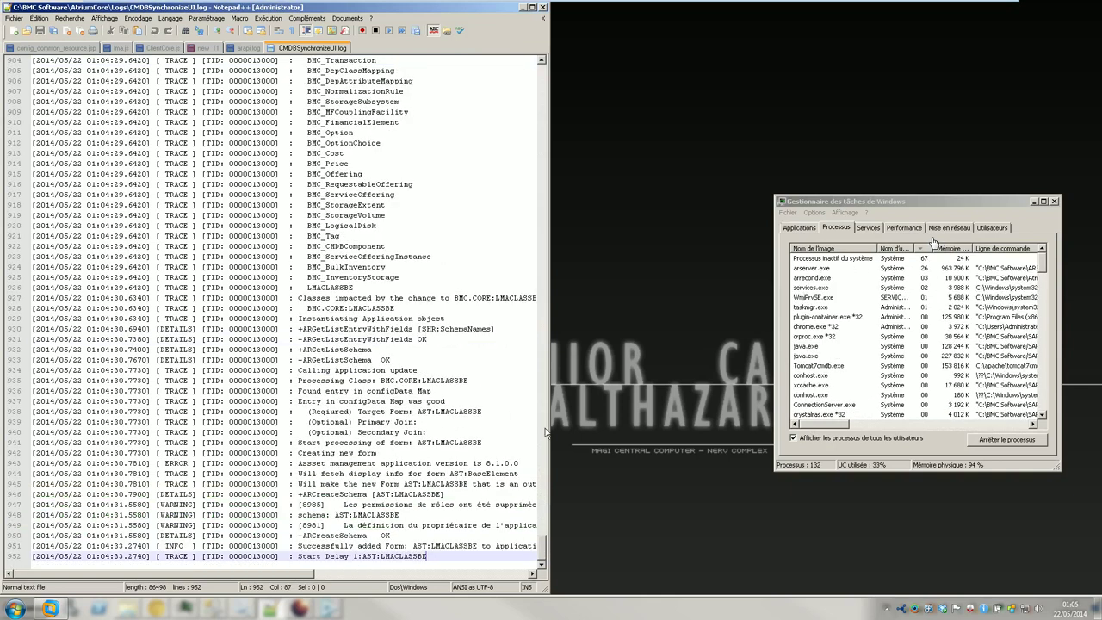
{"action": "left_click_drag", "start_coordinate": [549, 432], "coordinate": [768, 425]}
{"action": "left_click", "coordinate": [371, 350]}
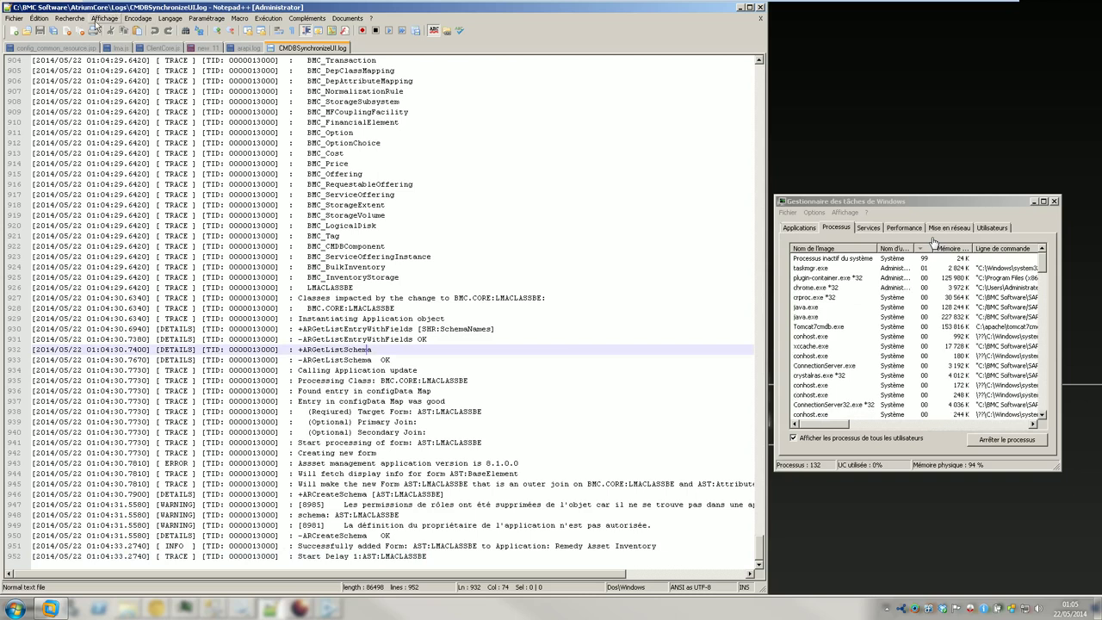
- Reload CMDBSynchronizeUI.log from disk through the Fichier menu
{"action": "left_click", "coordinate": [14, 18]}
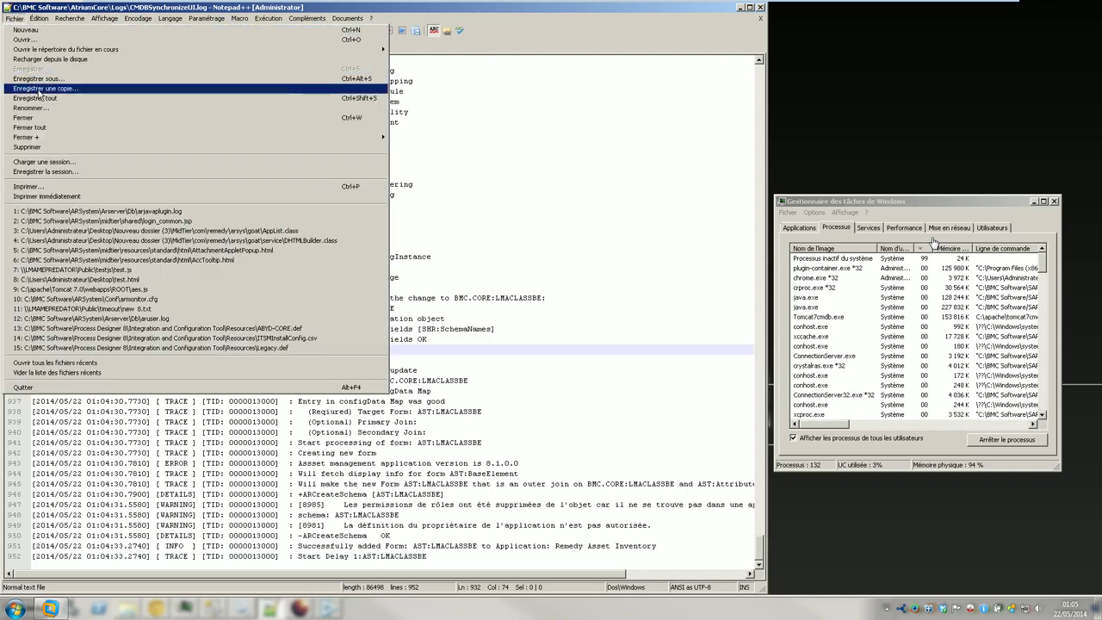
{"action": "key", "text": "Escape"}
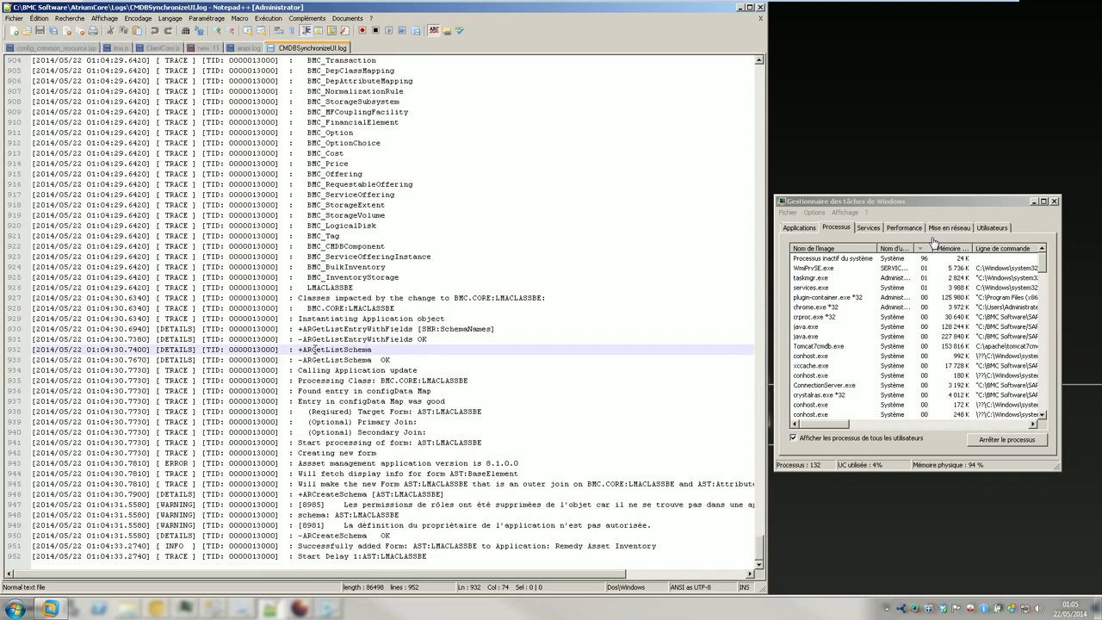
{"action": "left_click", "coordinate": [14, 18]}
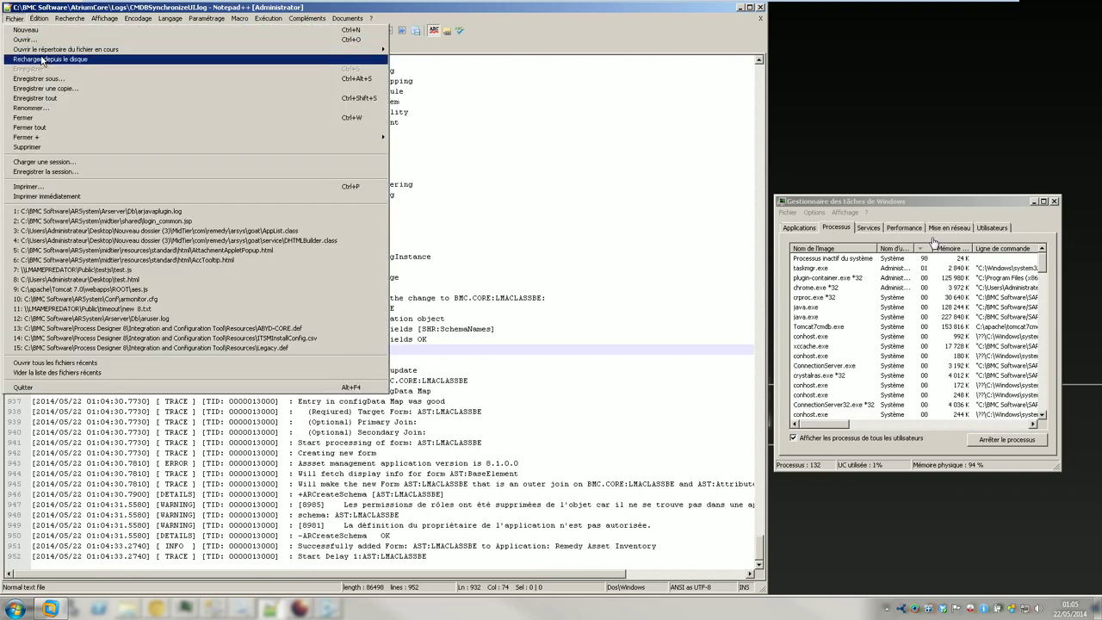
{"action": "left_click", "coordinate": [42, 61]}
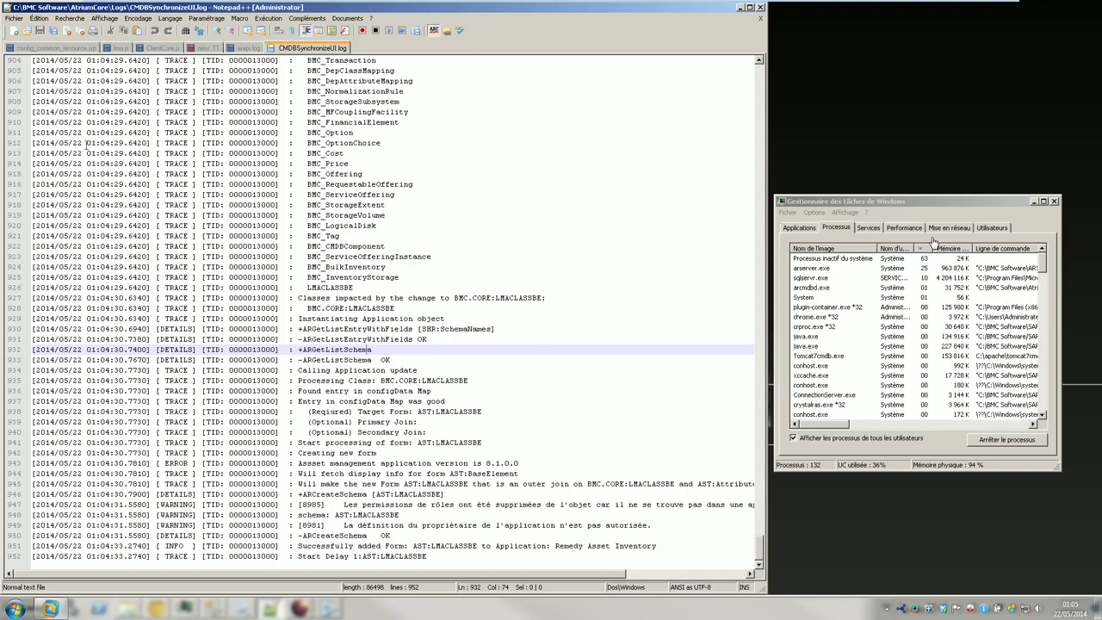
{"action": "left_click", "coordinate": [69, 18]}
- Reload the log from disk and scroll through the new entries
{"action": "mouse_move", "coordinate": [15, 19]}
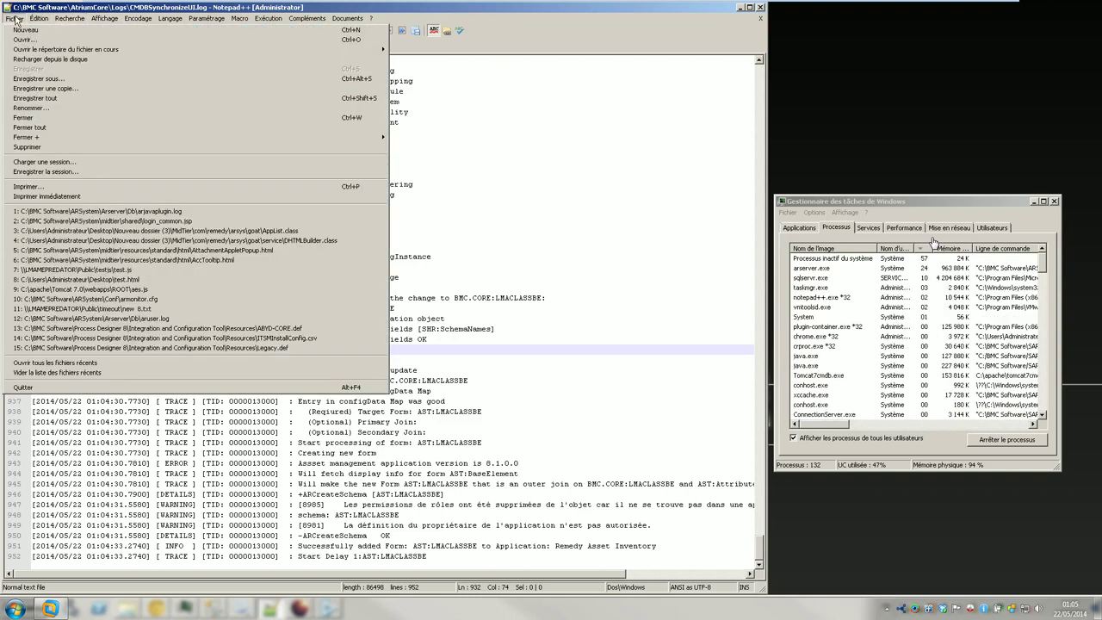
{"action": "left_click", "coordinate": [34, 60]}
{"action": "scroll", "coordinate": [192, 301], "scroll_direction": "down", "scroll_amount": 5}
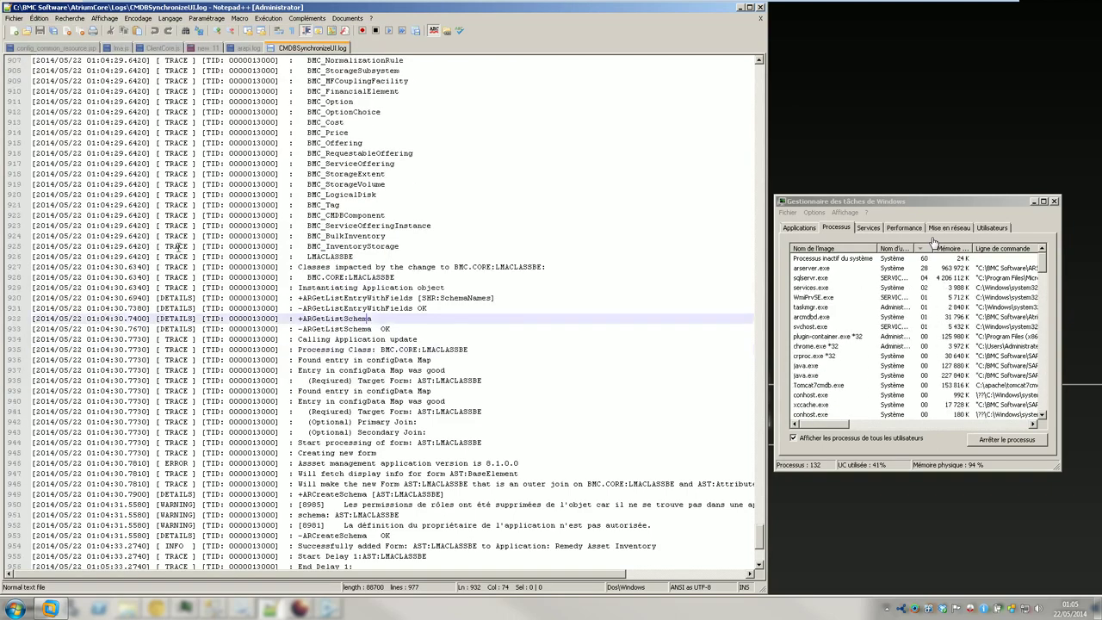
{"action": "scroll", "coordinate": [191, 302], "scroll_direction": "down", "scroll_amount": 4}
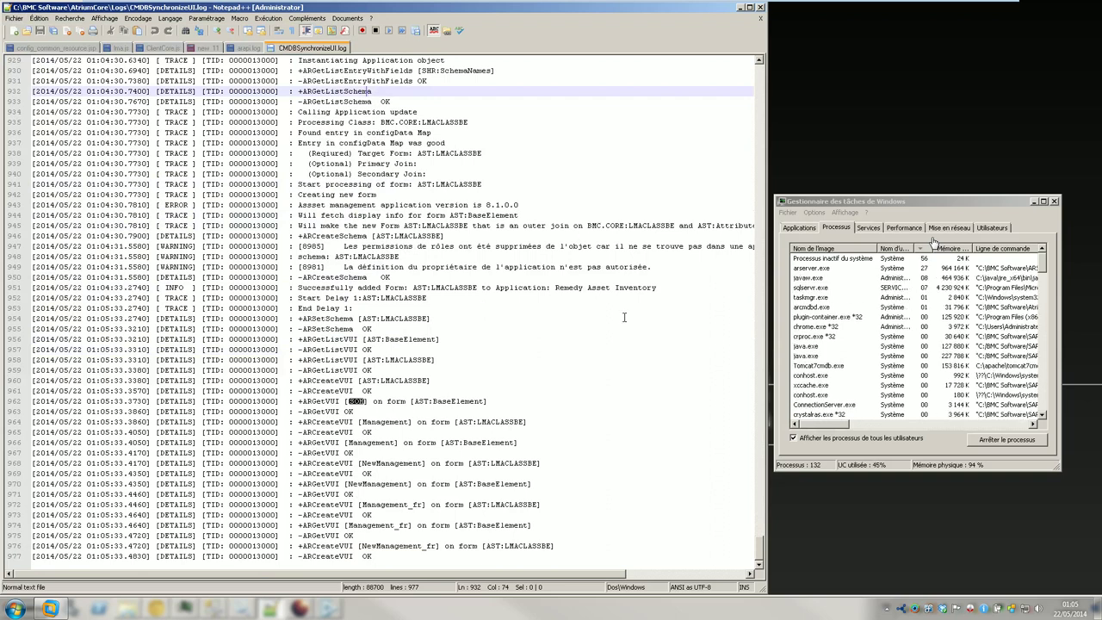
{"action": "scroll", "coordinate": [173, 275], "scroll_direction": "up", "scroll_amount": 20}
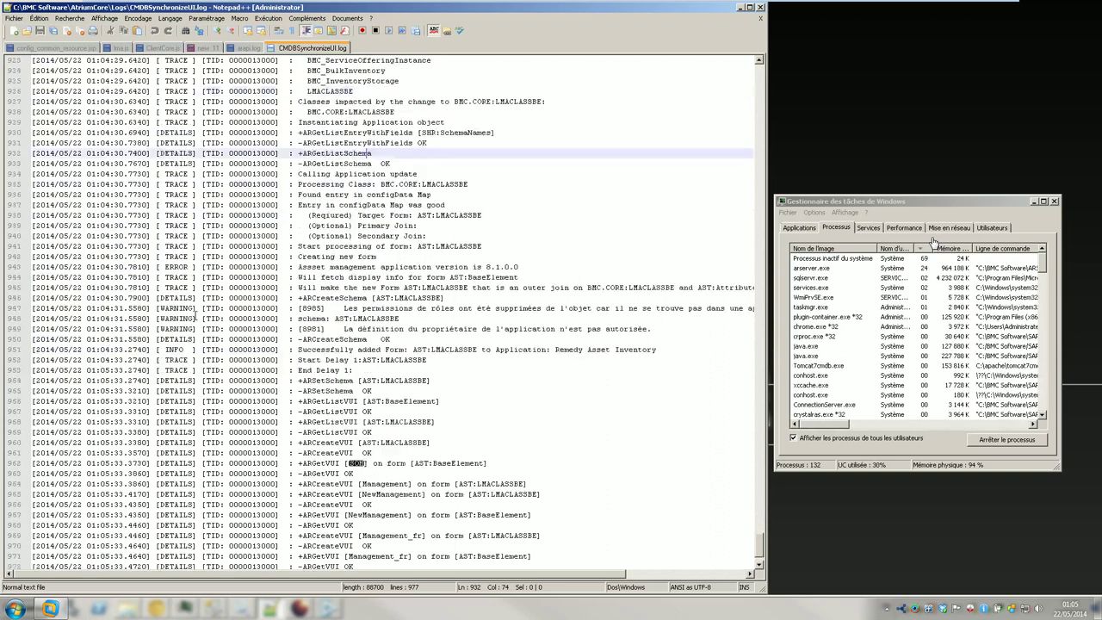
{"action": "scroll", "coordinate": [219, 323], "scroll_direction": "up", "scroll_amount": 14}
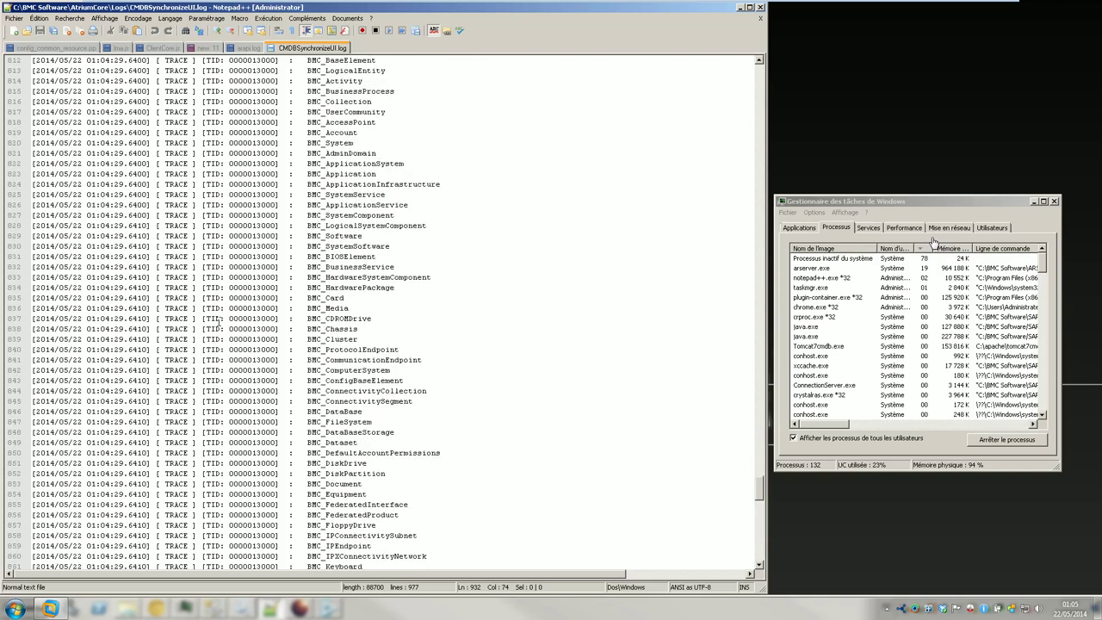
- Search the current log for "error", list all matches, then close the results panel
{"action": "key", "text": "ctrl+f"}
{"action": "type", "text": "error"}
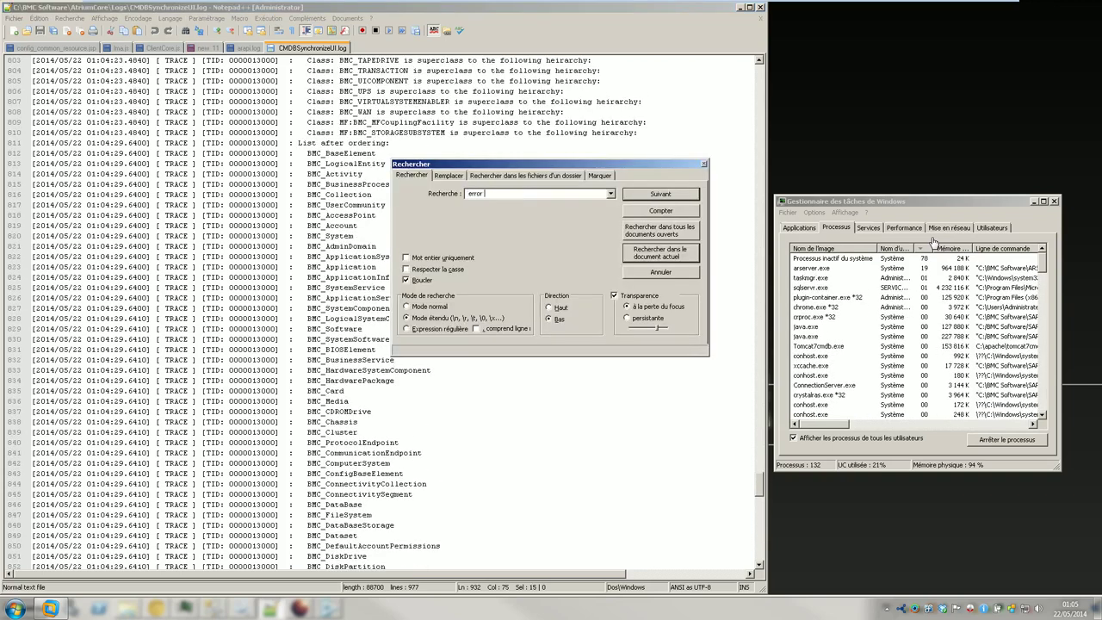
{"action": "key", "text": "Return"}
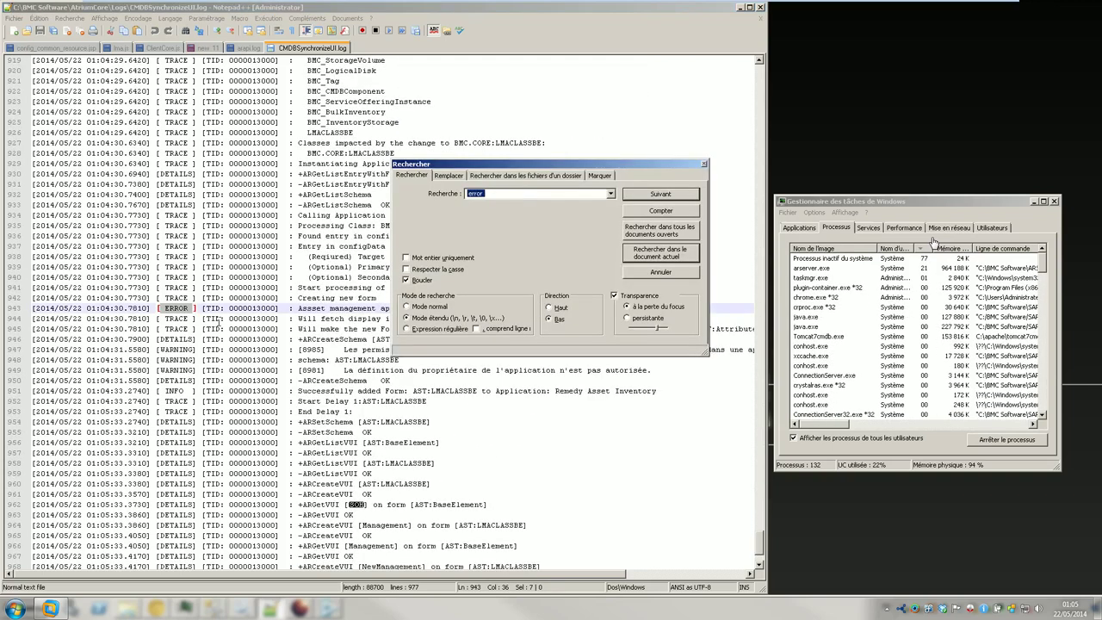
{"action": "left_click", "coordinate": [660, 252]}
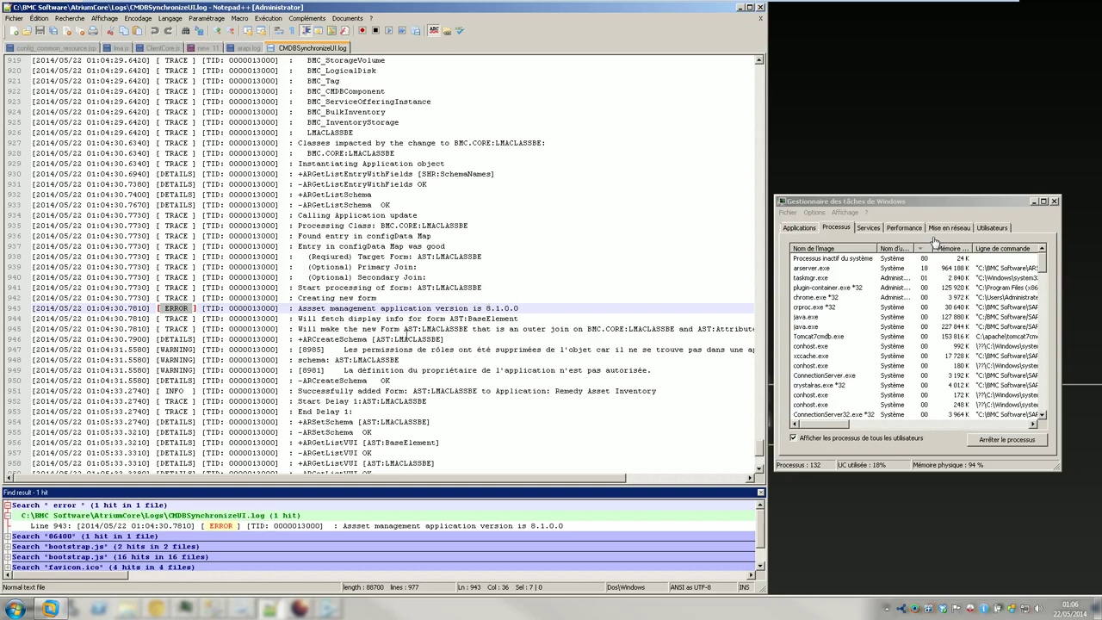
{"action": "scroll", "coordinate": [603, 379], "scroll_direction": "down", "scroll_amount": 6}
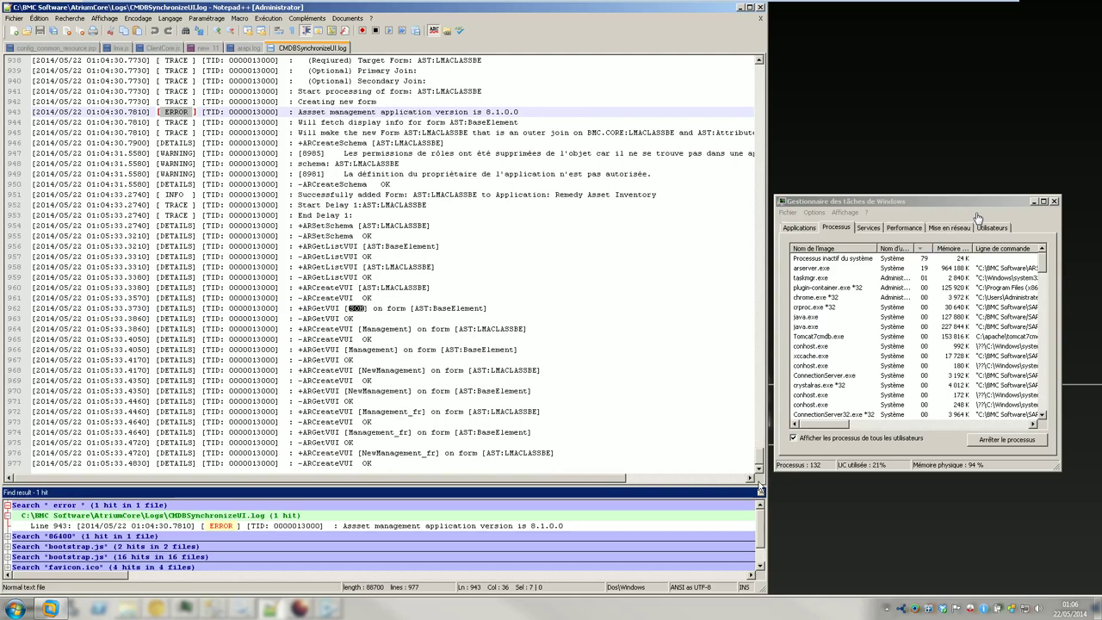
{"action": "left_click", "coordinate": [760, 492]}
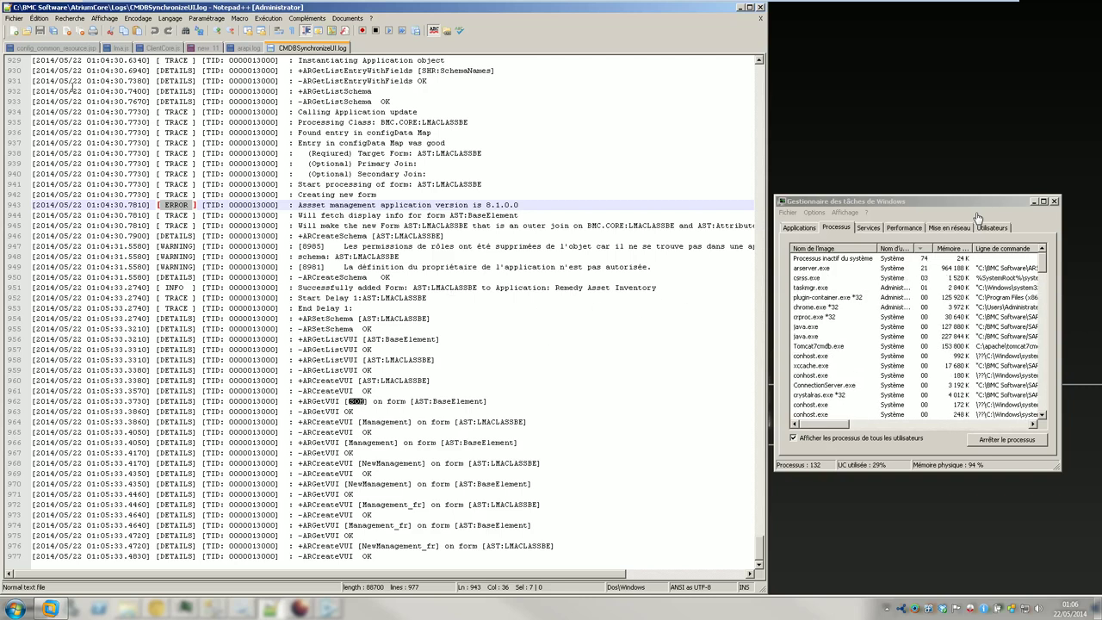
- Reload CMDBSynchronizeUI.log from disk again via the Fichier menu
{"action": "left_click", "coordinate": [18, 18]}
{"action": "key", "text": "Escape"}
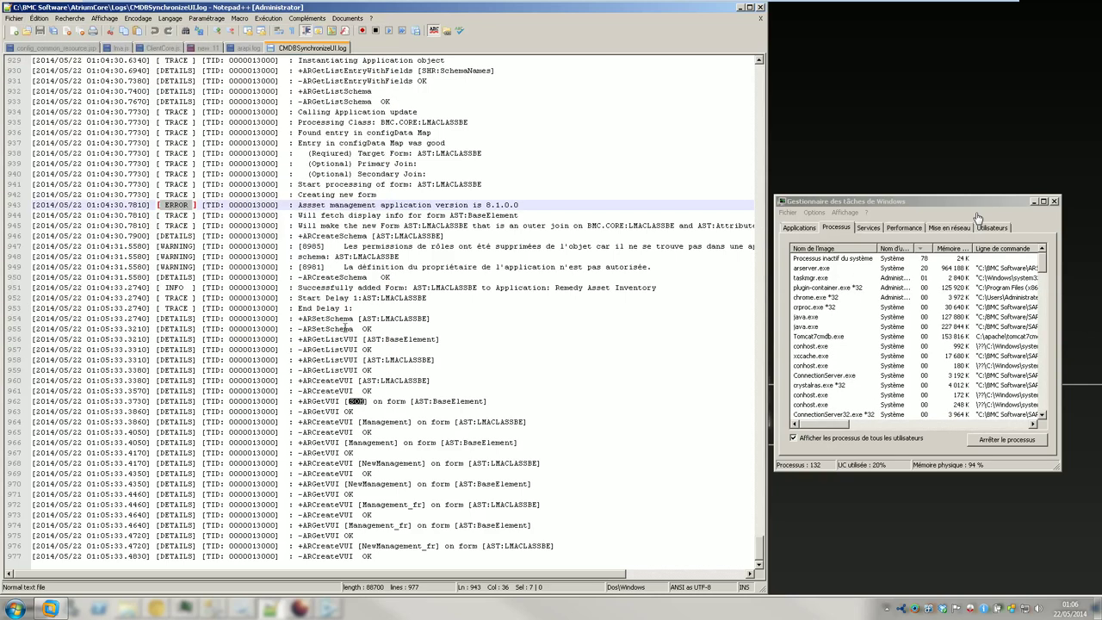
{"action": "left_click", "coordinate": [15, 18]}
{"action": "left_click", "coordinate": [32, 60]}
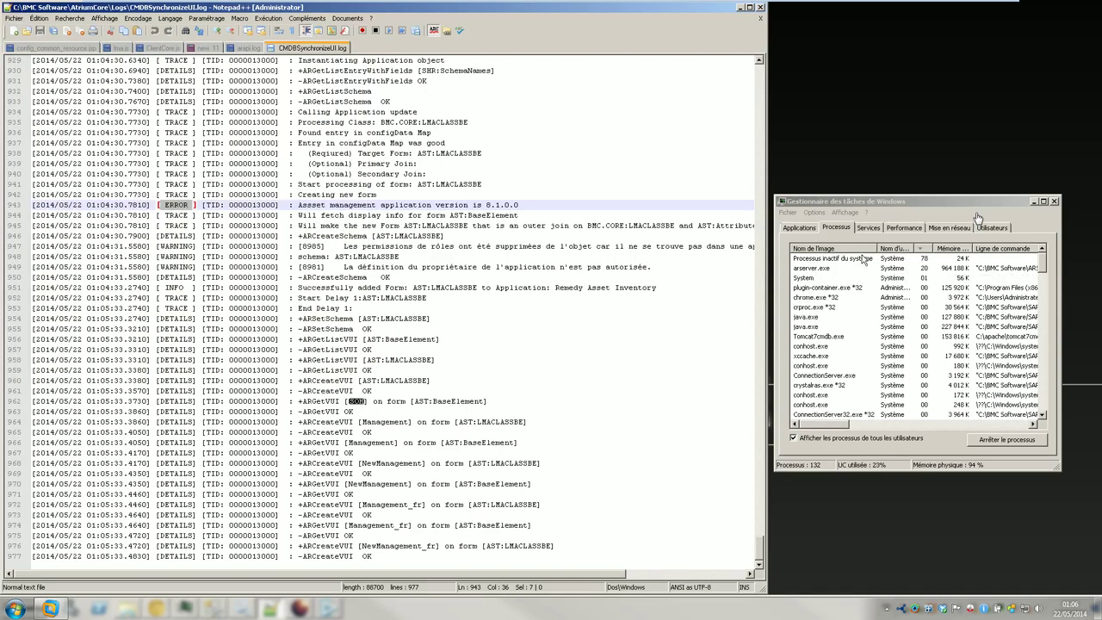
- Check Task Manager's performance graphs, sort processes by memory, and inspect java.exe and tomcat6.exe
{"action": "left_click", "coordinate": [891, 229]}
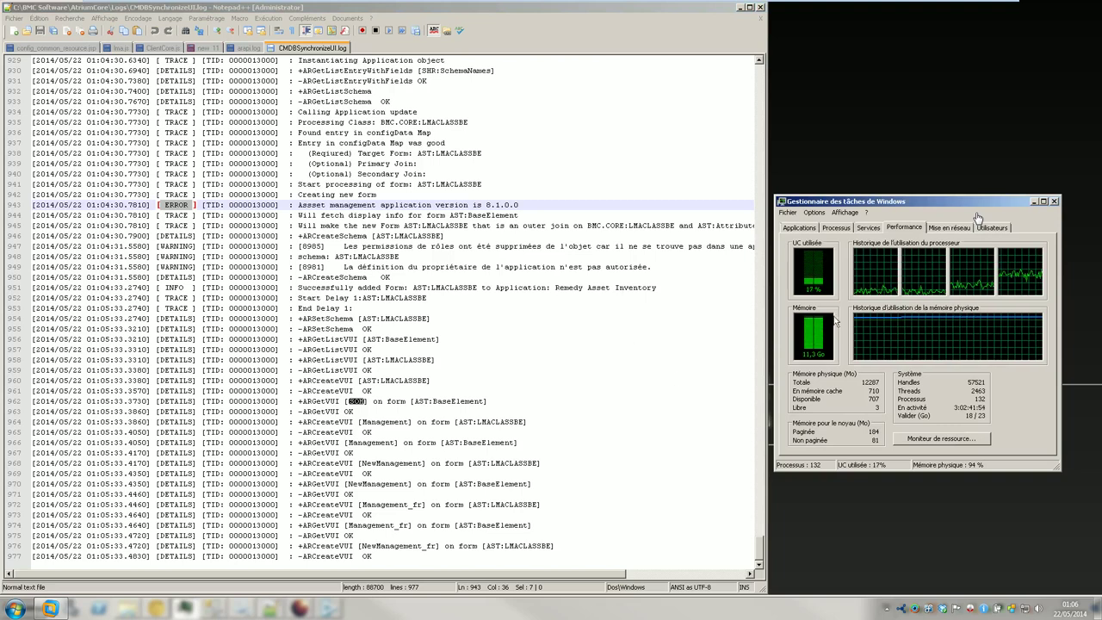
{"action": "left_click", "coordinate": [845, 227]}
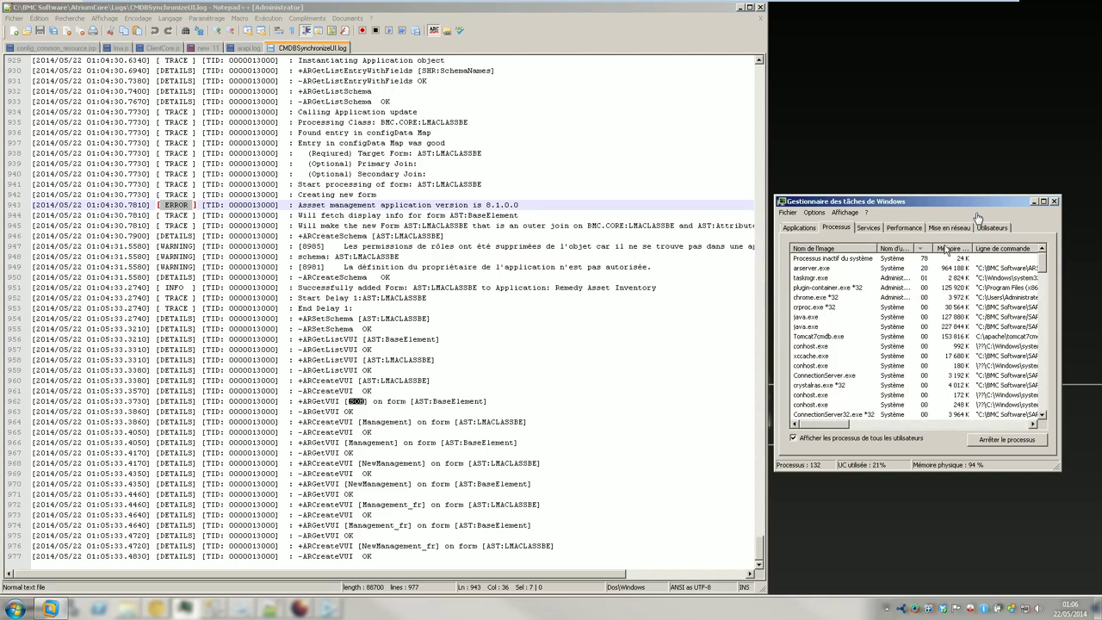
{"action": "left_click", "coordinate": [945, 249]}
{"action": "left_click", "coordinate": [840, 305]}
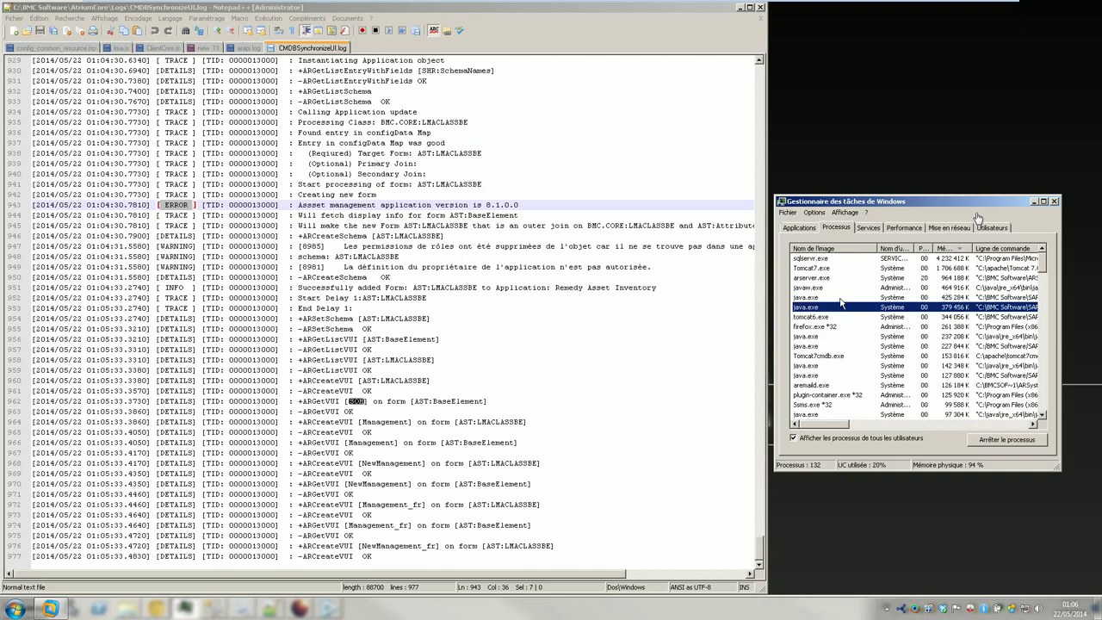
{"action": "left_click", "coordinate": [841, 318]}
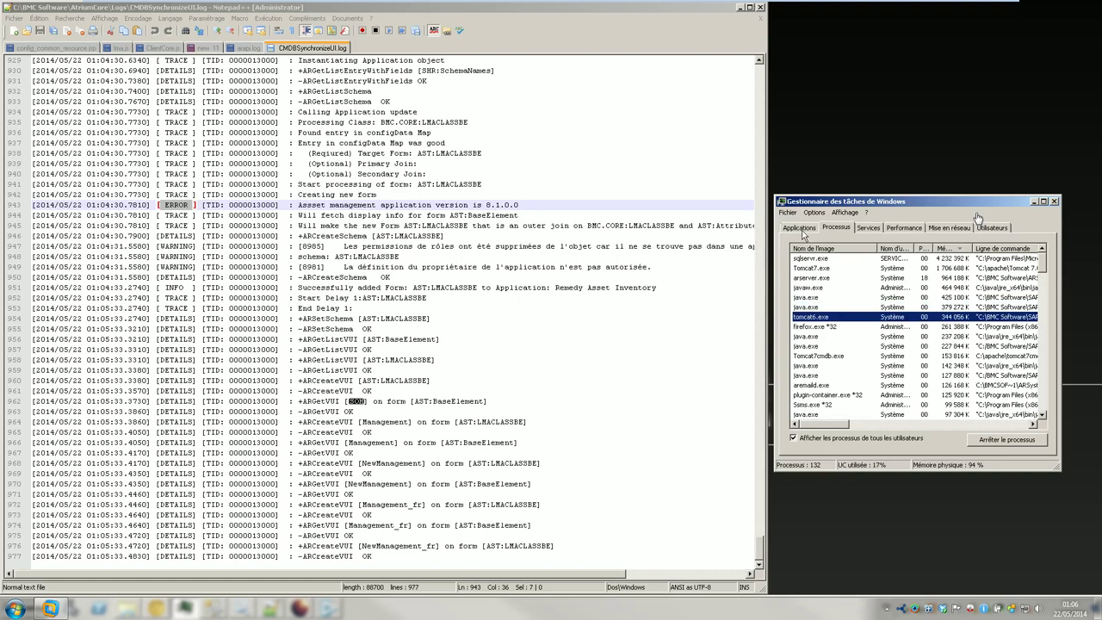
- Review the Applications, Services and Performance tabs, sort processes by CPU, and return to Notepad++
{"action": "left_click", "coordinate": [802, 229]}
{"action": "left_click", "coordinate": [867, 231]}
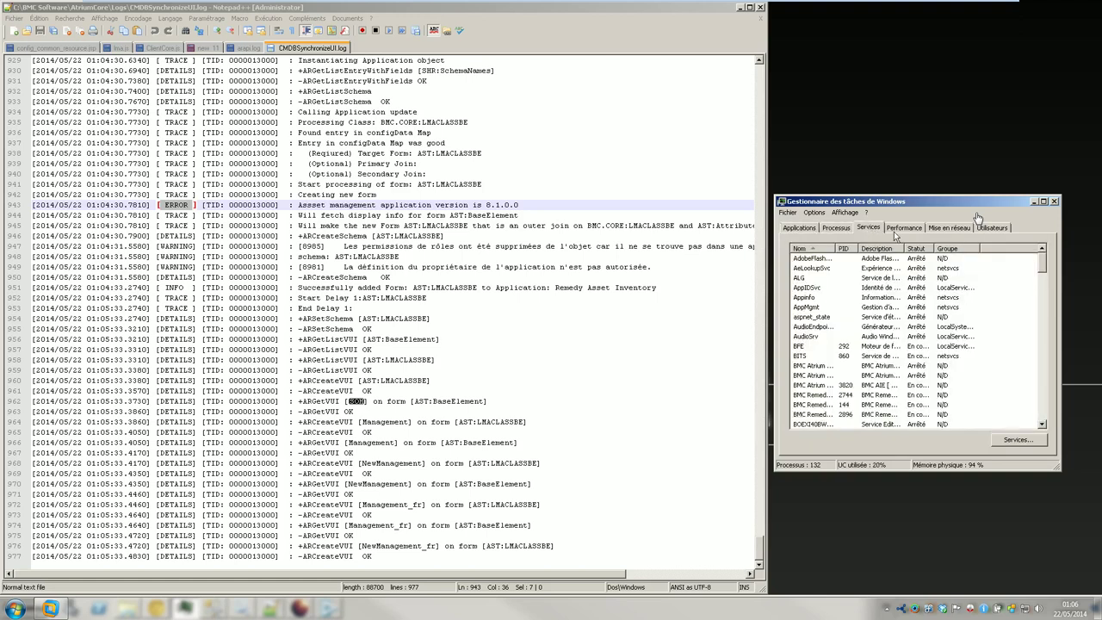
{"action": "left_click", "coordinate": [893, 232]}
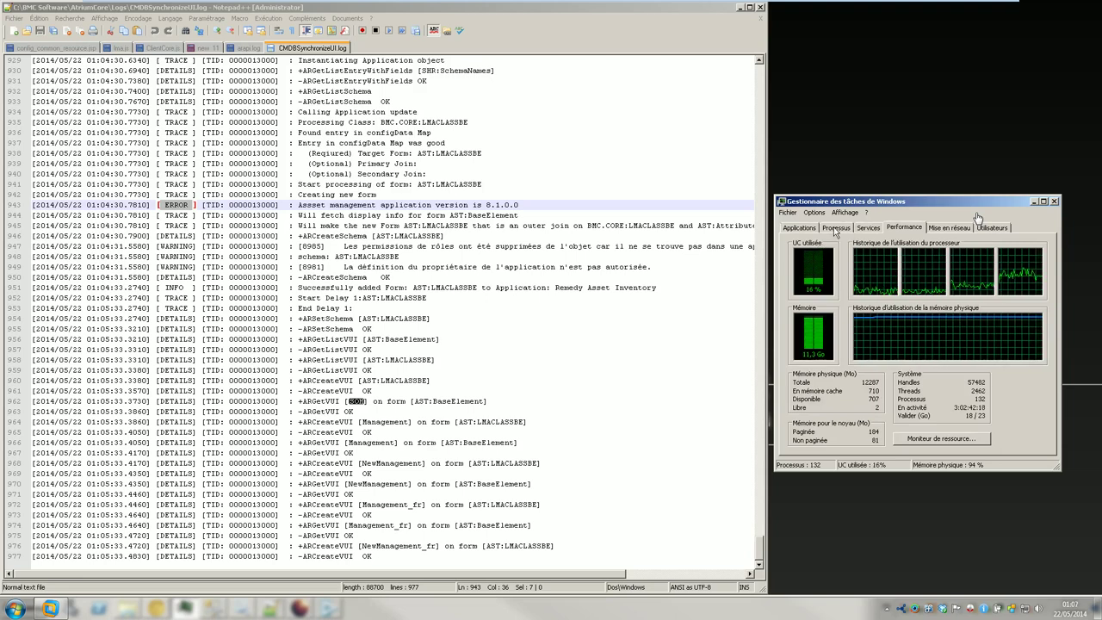
{"action": "left_click", "coordinate": [834, 229]}
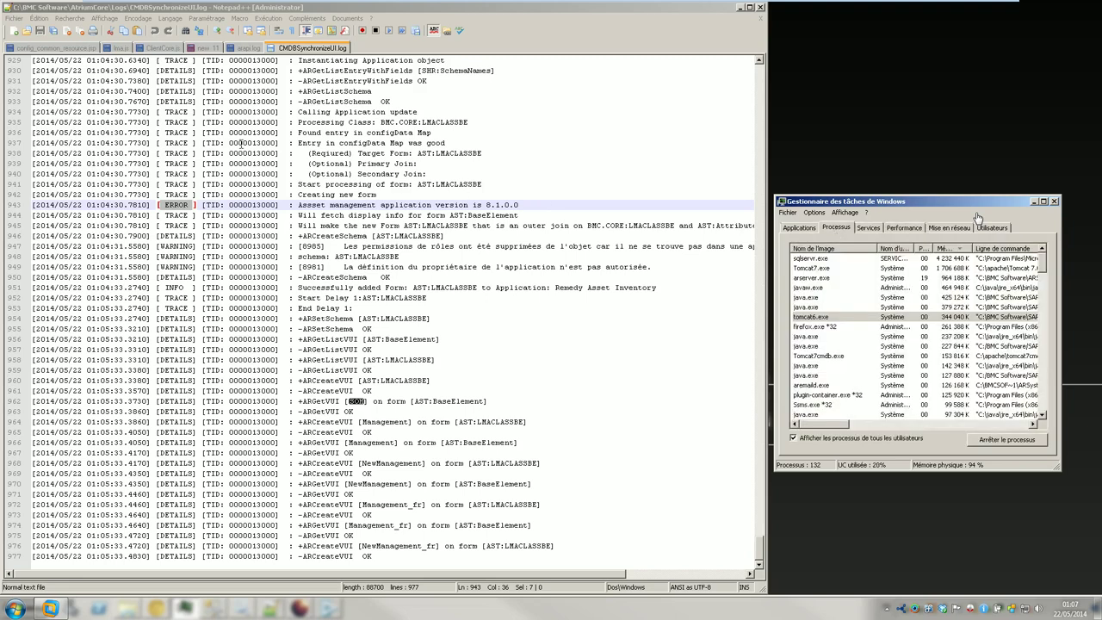
{"action": "left_click", "coordinate": [920, 249]}
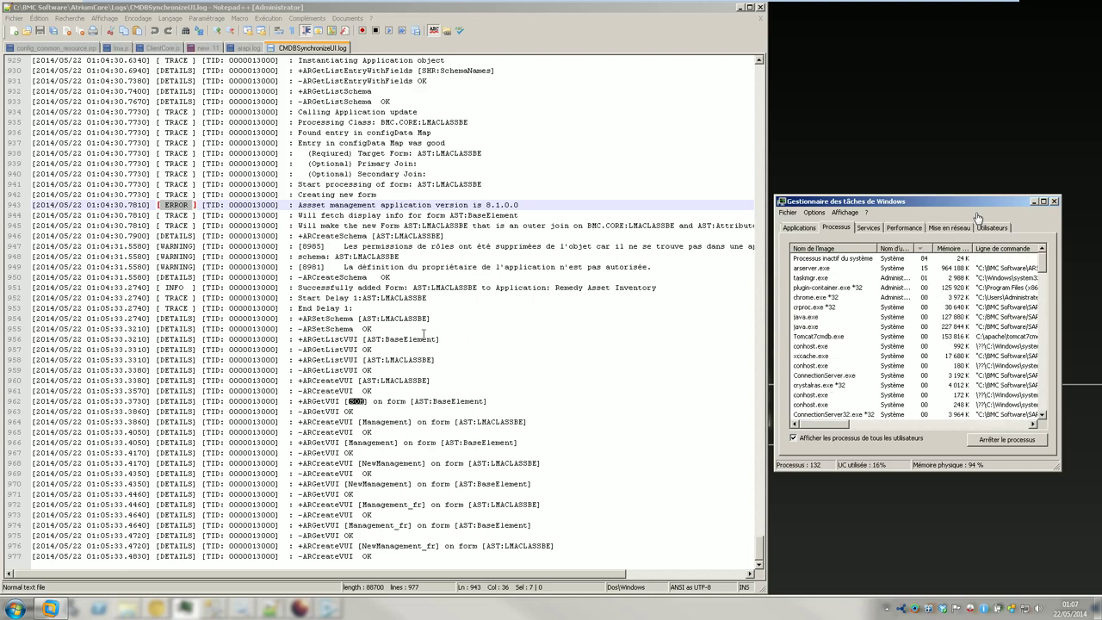
{"action": "left_click", "coordinate": [18, 12]}
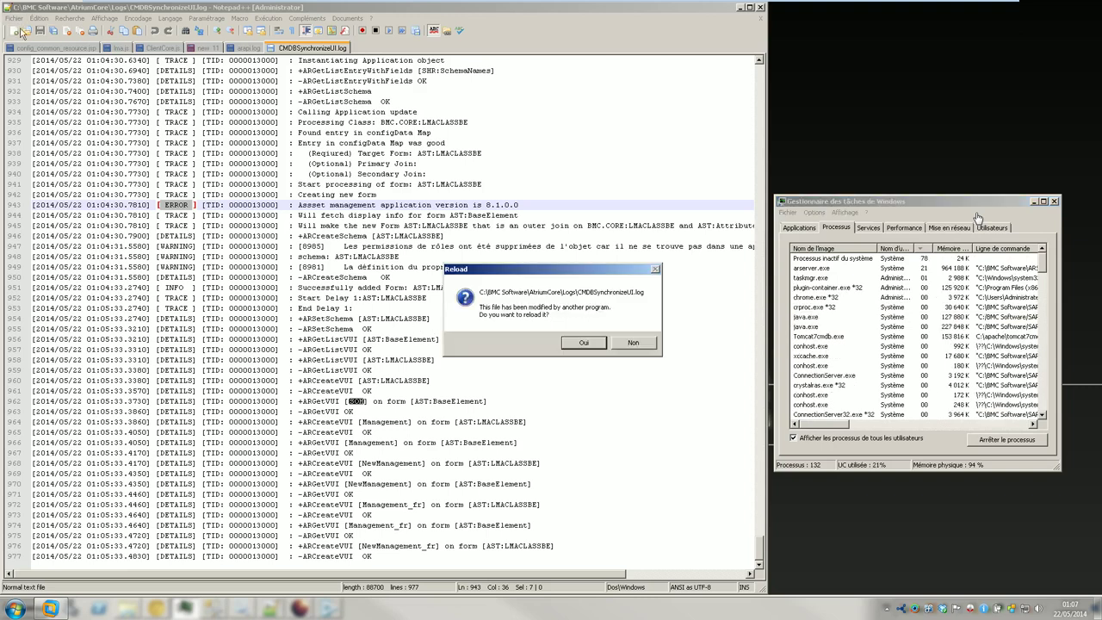
- Accept the log reload, close new 11 unsaved, and place the cursor in ClientCore.js after LMA: TEST
{"action": "left_click", "coordinate": [579, 345]}
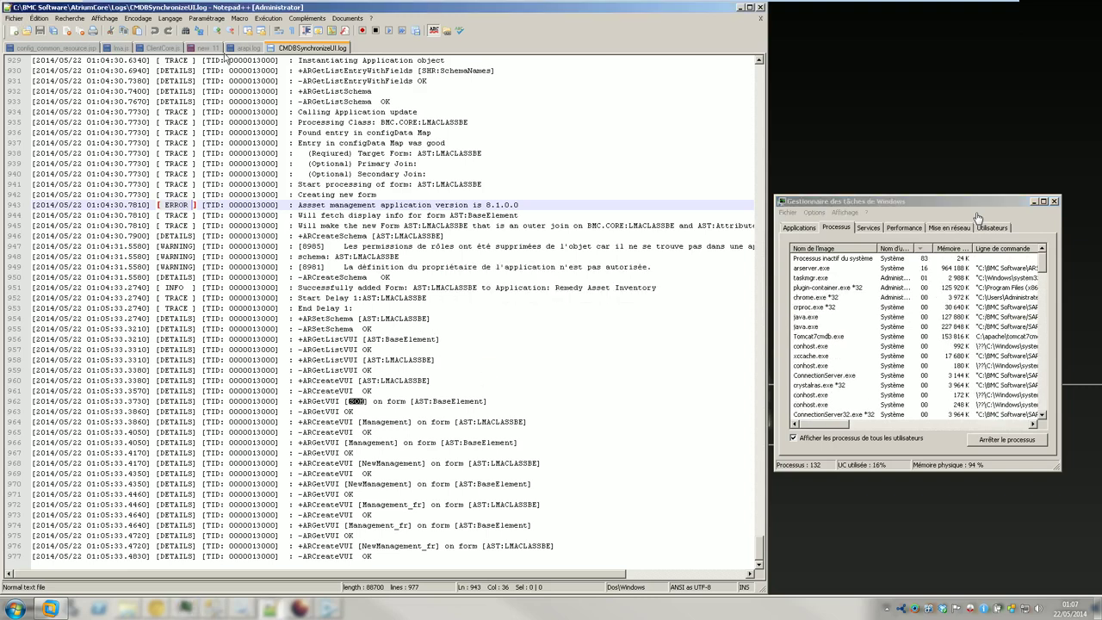
{"action": "left_click", "coordinate": [209, 49]}
{"action": "right_click", "coordinate": [209, 50]}
{"action": "left_click", "coordinate": [218, 53]}
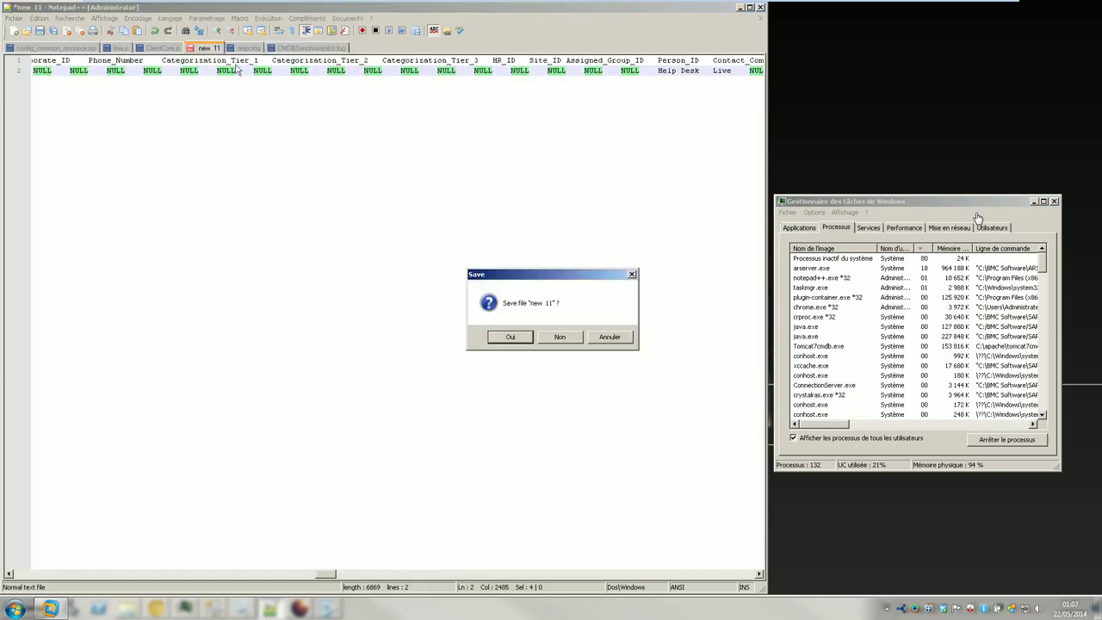
{"action": "left_click", "coordinate": [566, 338]}
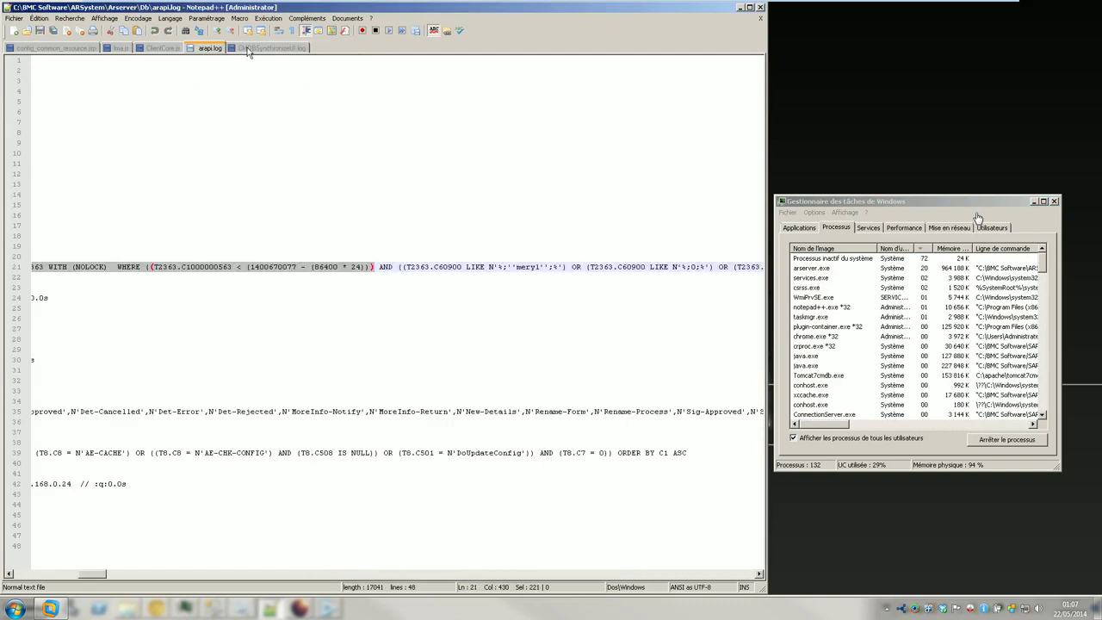
{"action": "left_click", "coordinate": [163, 48]}
{"action": "left_click", "coordinate": [118, 194]}
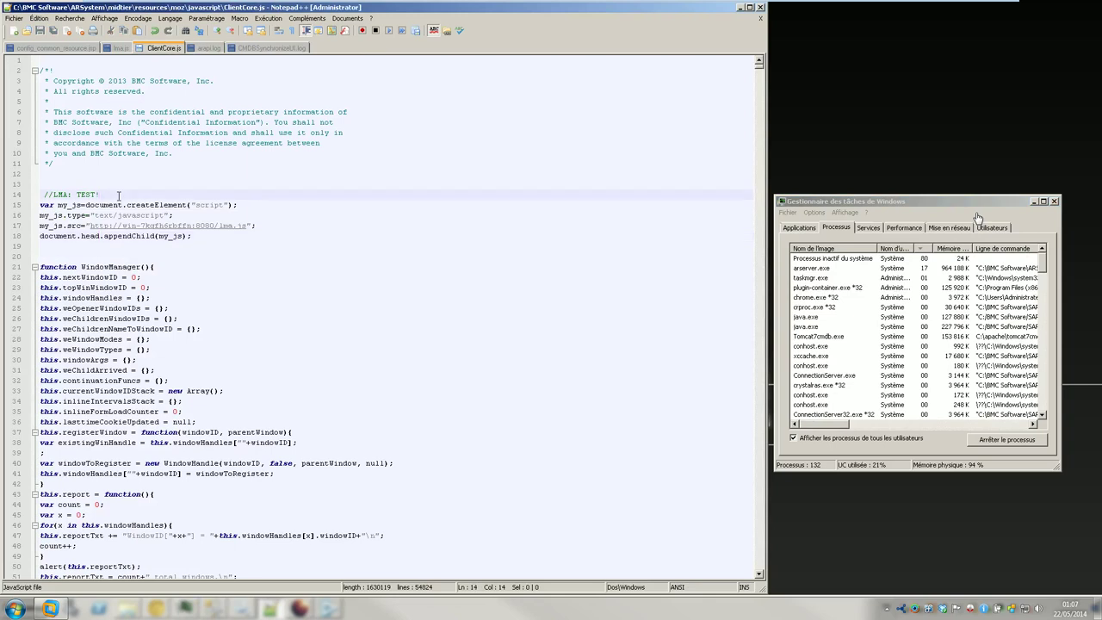
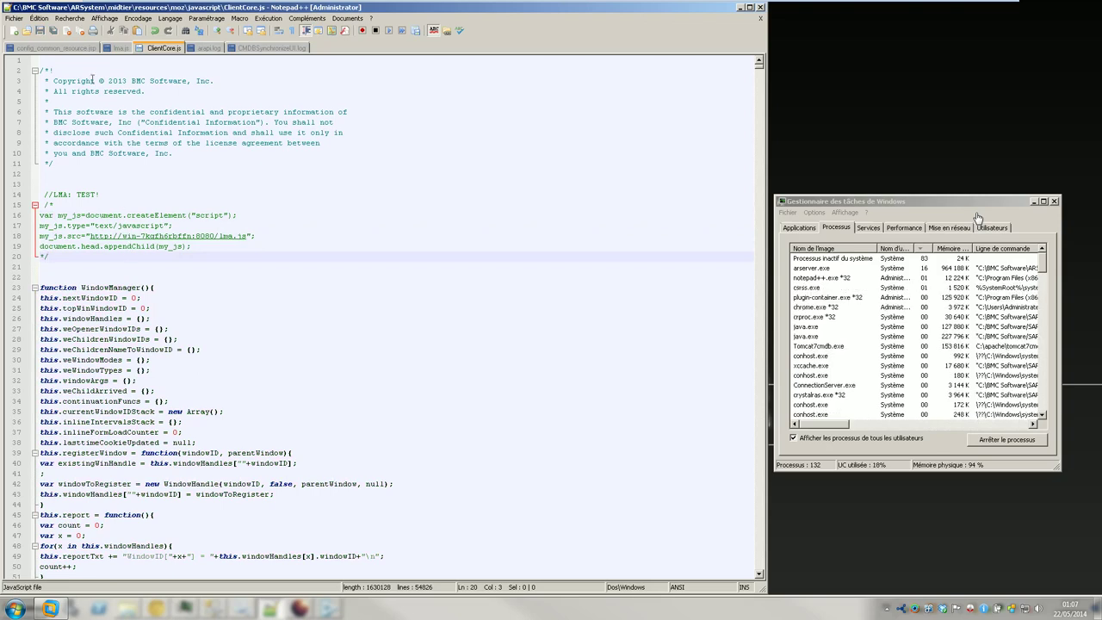
- Close lma.js, config_common_resource.jsp, ClientCore.js and arapi.log, then mark line 949 of the log
{"action": "left_click", "coordinate": [95, 48]}
{"action": "left_click", "coordinate": [115, 49]}
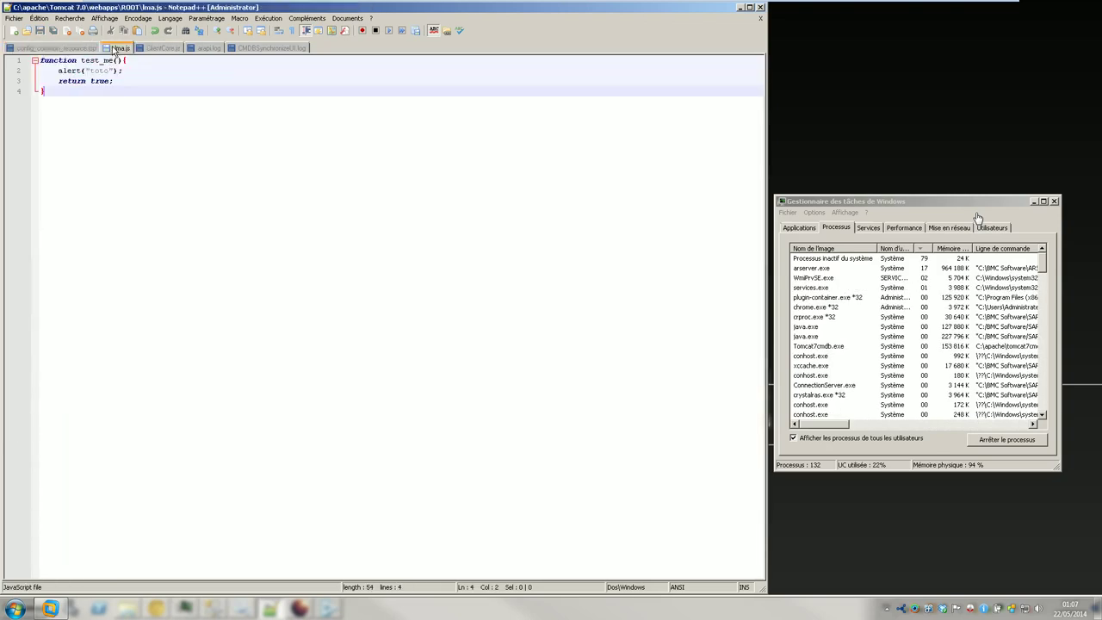
{"action": "right_click", "coordinate": [114, 49]}
{"action": "left_click", "coordinate": [115, 49]}
{"action": "right_click", "coordinate": [71, 49]}
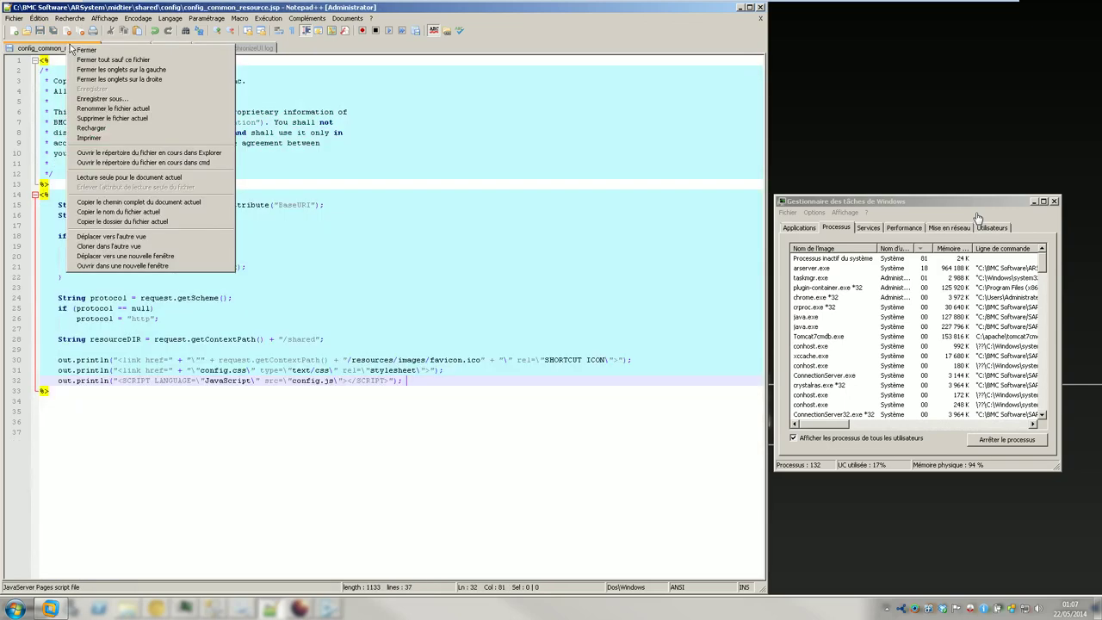
{"action": "left_click", "coordinate": [75, 50]}
{"action": "right_click", "coordinate": [43, 48]}
{"action": "left_click", "coordinate": [52, 50]}
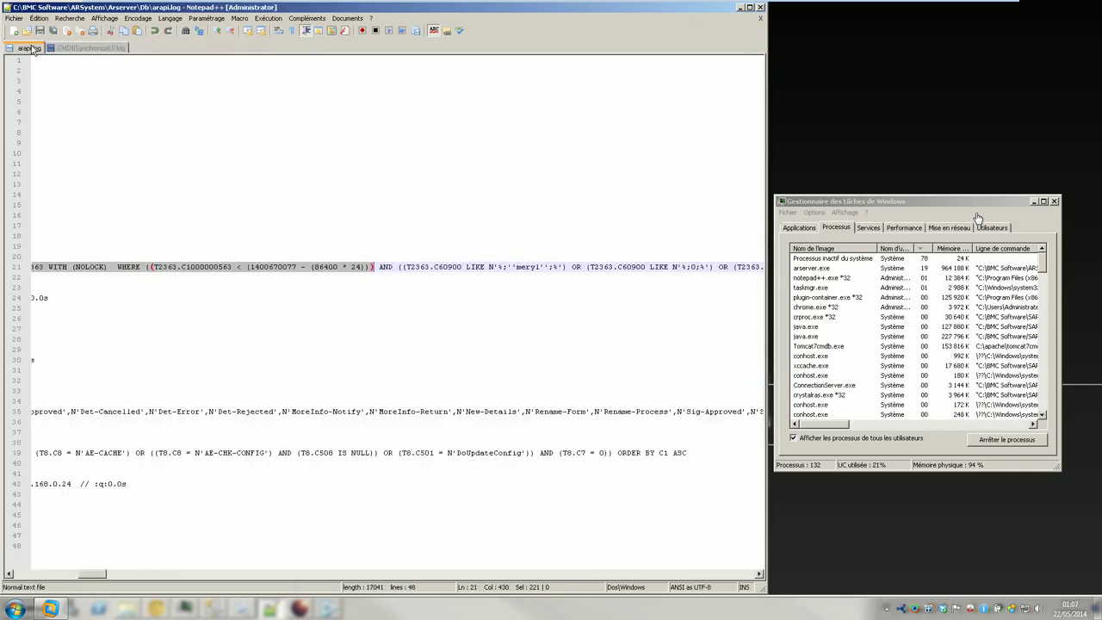
{"action": "right_click", "coordinate": [32, 49]}
{"action": "left_click", "coordinate": [39, 52]}
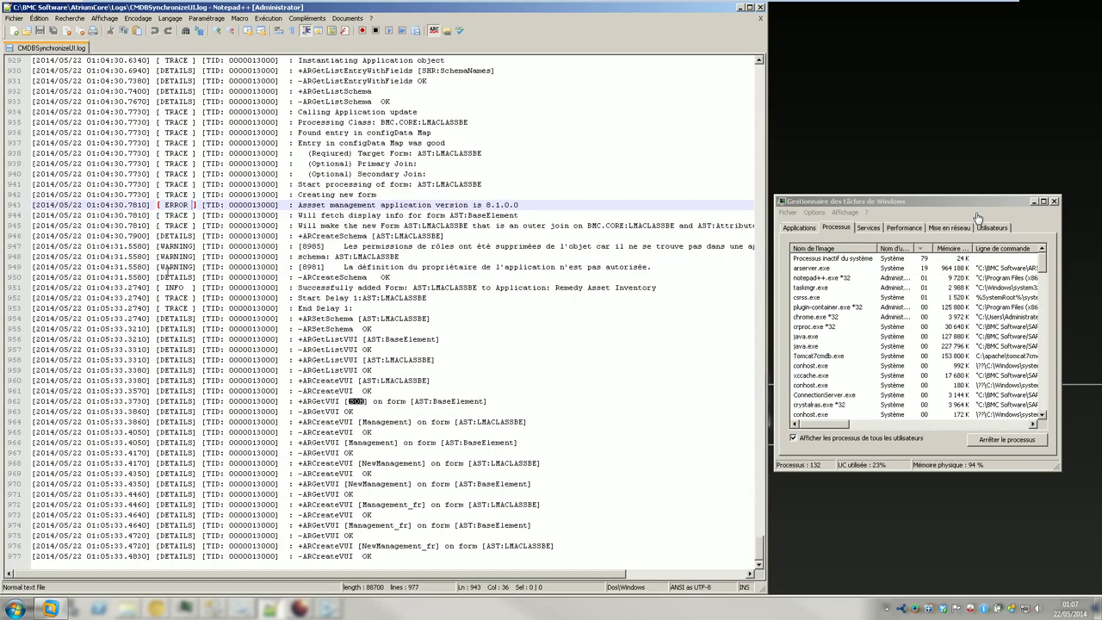
{"action": "left_click", "coordinate": [162, 267]}
{"action": "left_click", "coordinate": [15, 18]}
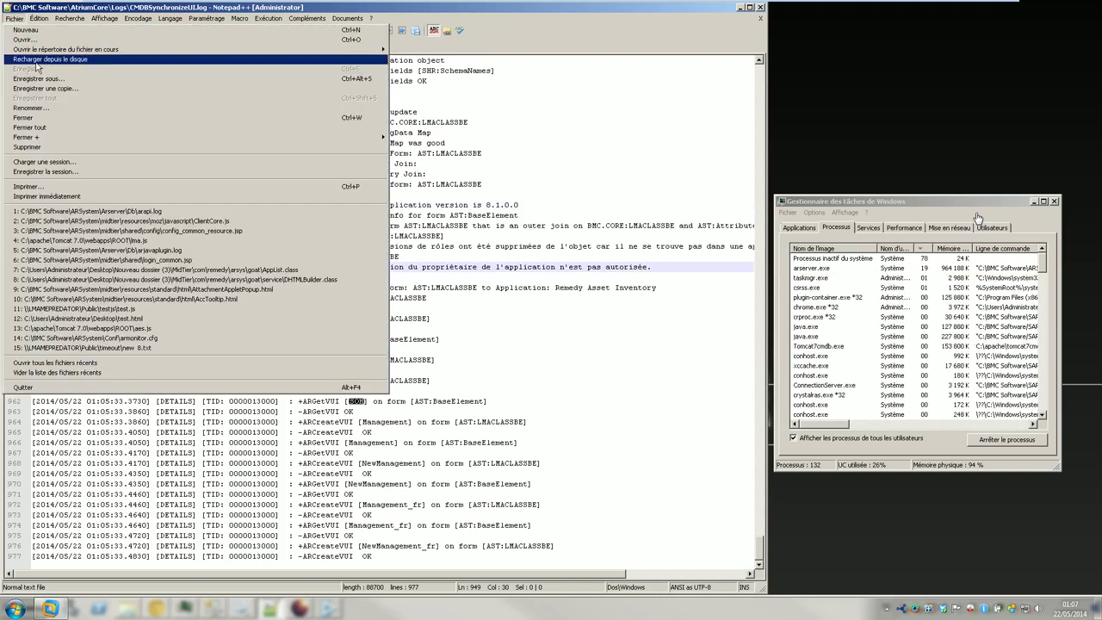
{"action": "left_click", "coordinate": [37, 60]}
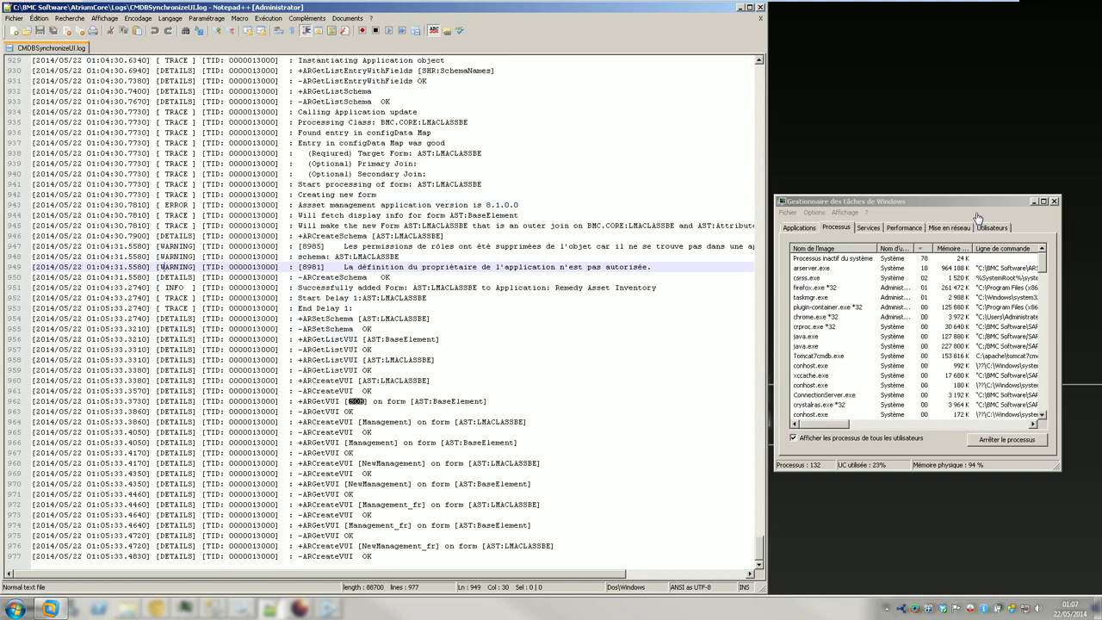
{"action": "left_click", "coordinate": [299, 609]}
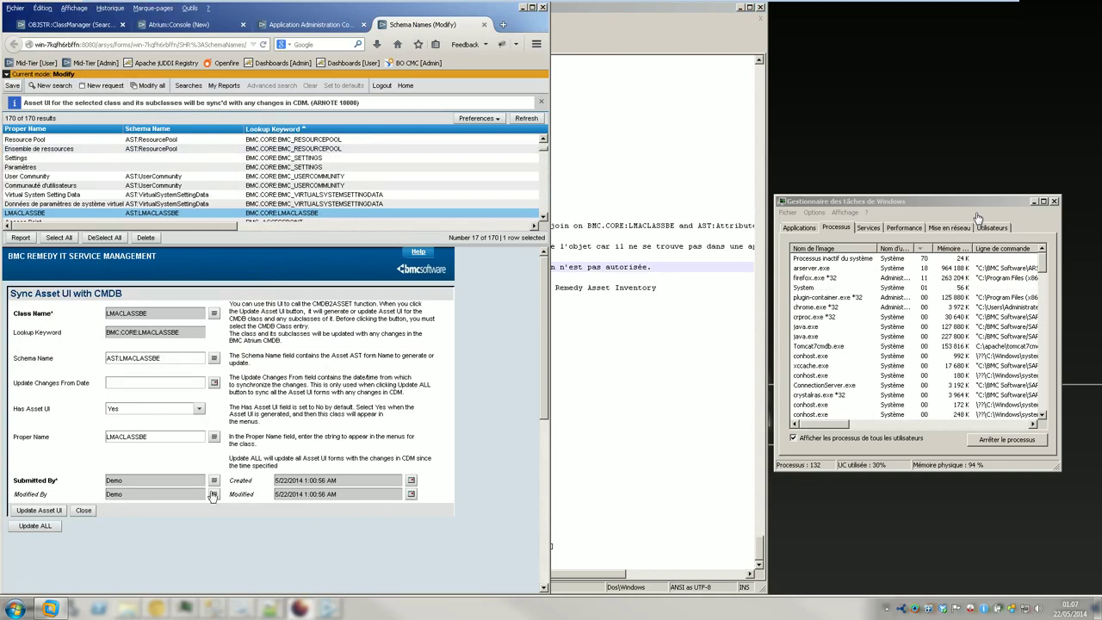
- Load win-7kqfh6rbffn:8080/arsys/ in the Class Manager tab, then go back to the log
{"action": "left_click", "coordinate": [81, 24]}
{"action": "left_click", "coordinate": [93, 44]}
{"action": "left_click_drag", "start_coordinate": [116, 44], "coordinate": [380, 58]}
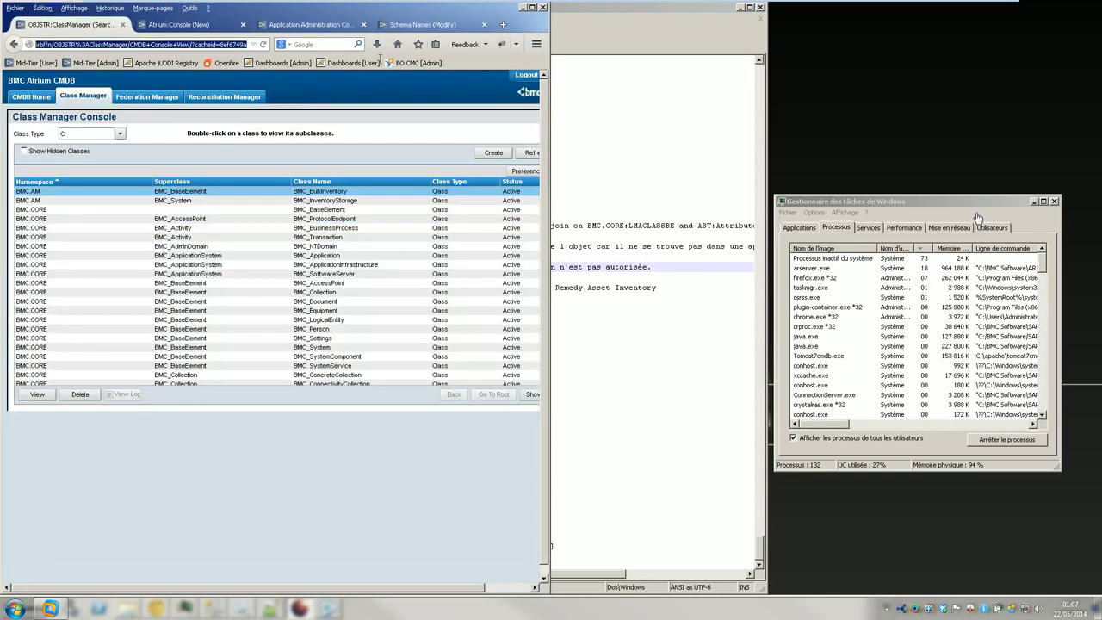
{"action": "type", "text": "win-7kqfh6rbffn:8080/arsys/"}
{"action": "key", "text": "Return"}
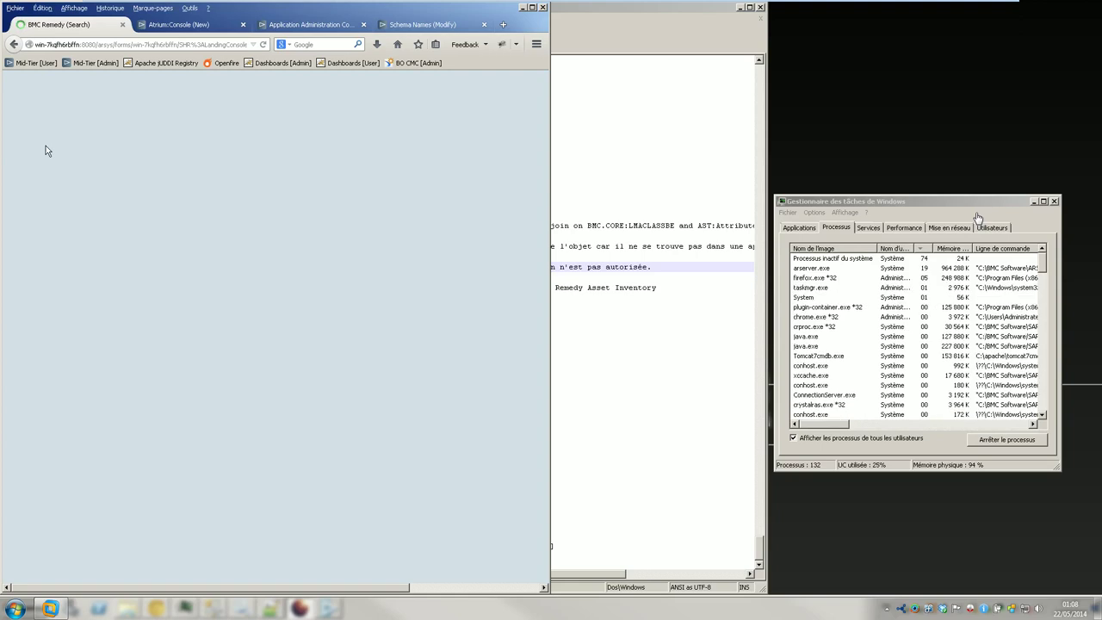
{"action": "left_click", "coordinate": [600, 266]}
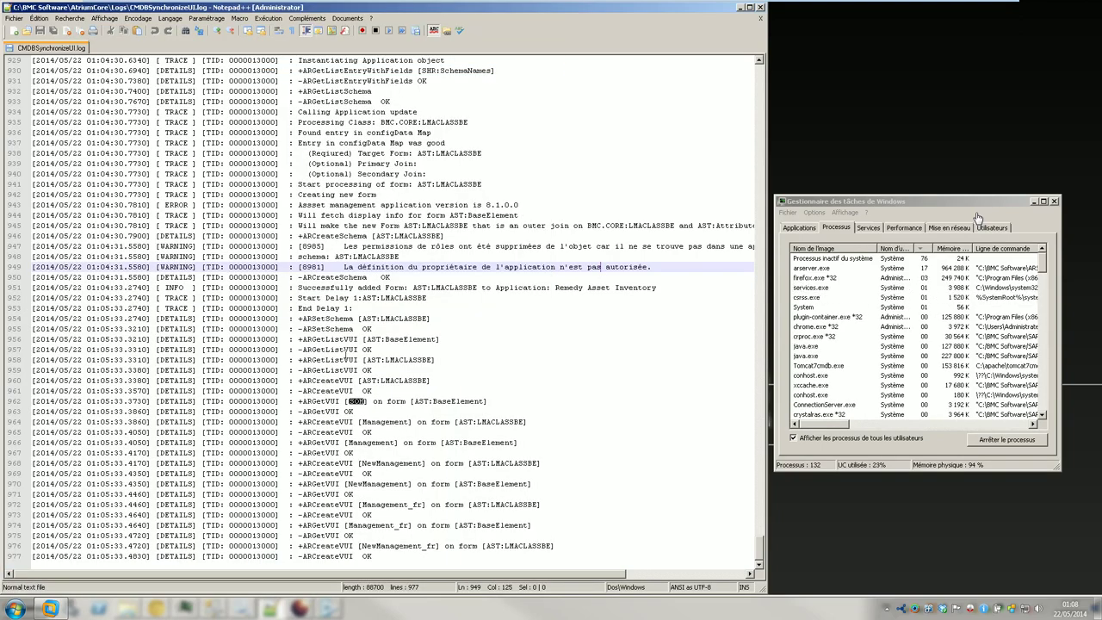
- Reload CMDBSynchronizeUI.log from disk twice, then restore the AtriumCore Logs folder window
{"action": "left_click", "coordinate": [13, 18]}
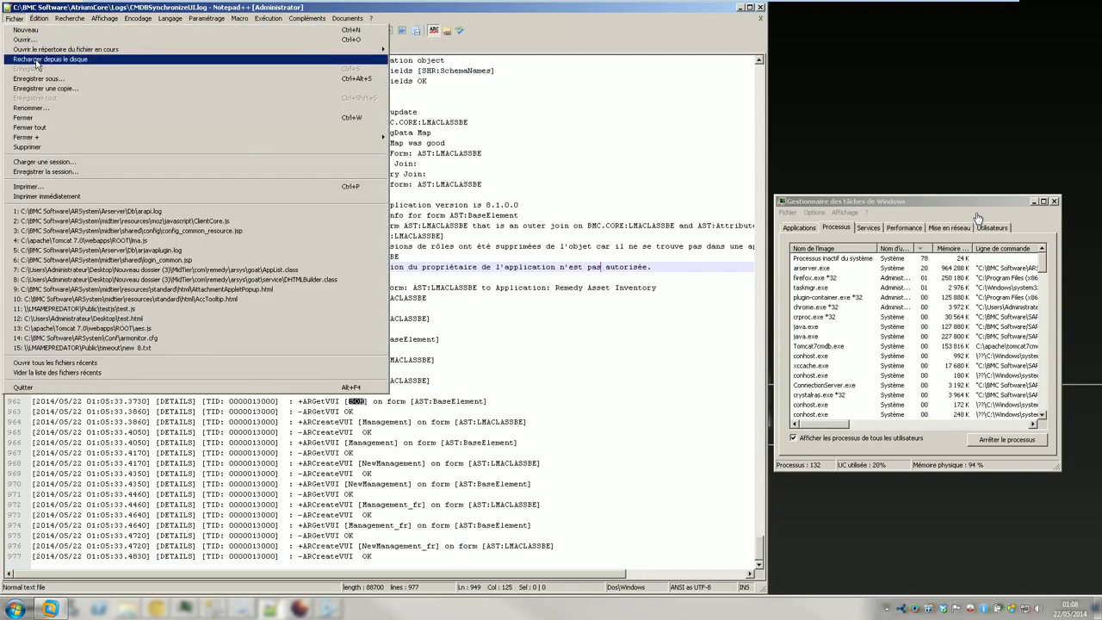
{"action": "left_click", "coordinate": [69, 69]}
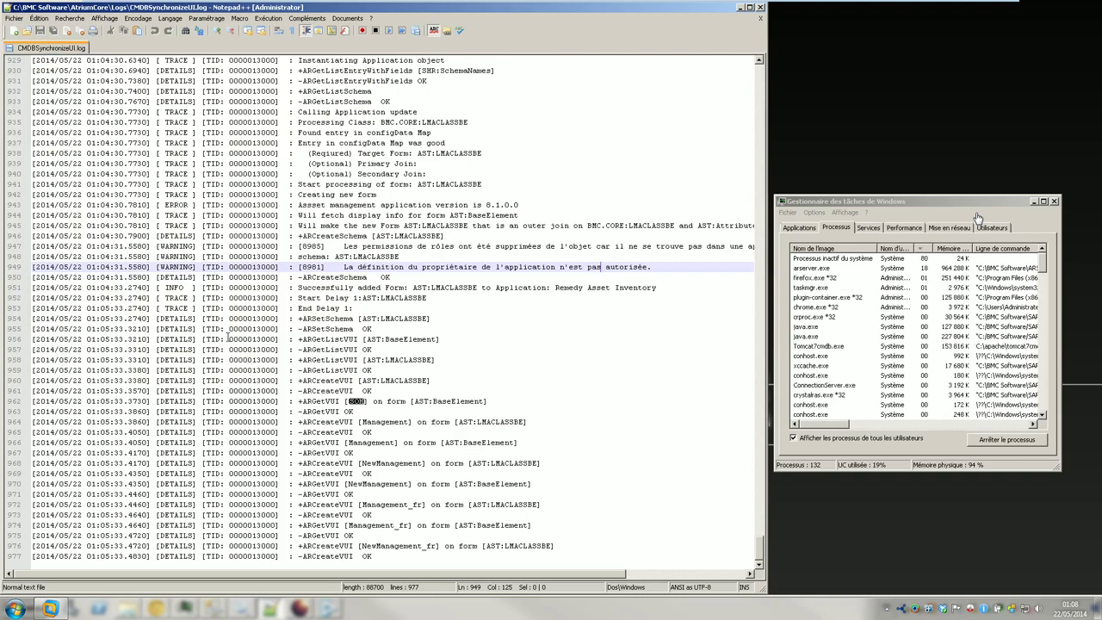
{"action": "left_click", "coordinate": [14, 18]}
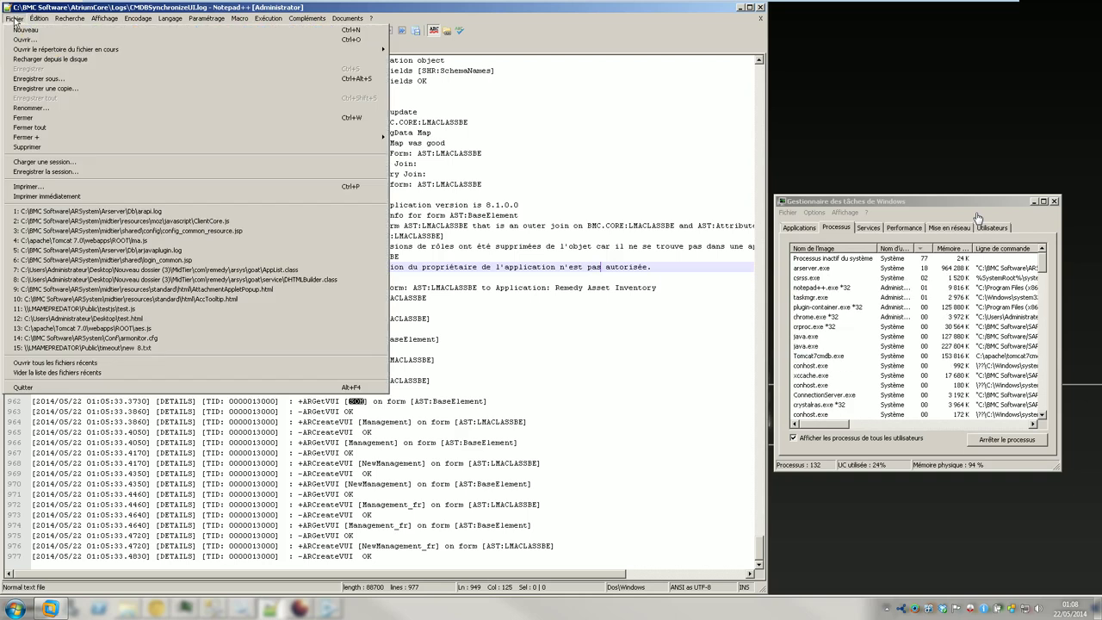
{"action": "left_click", "coordinate": [35, 60]}
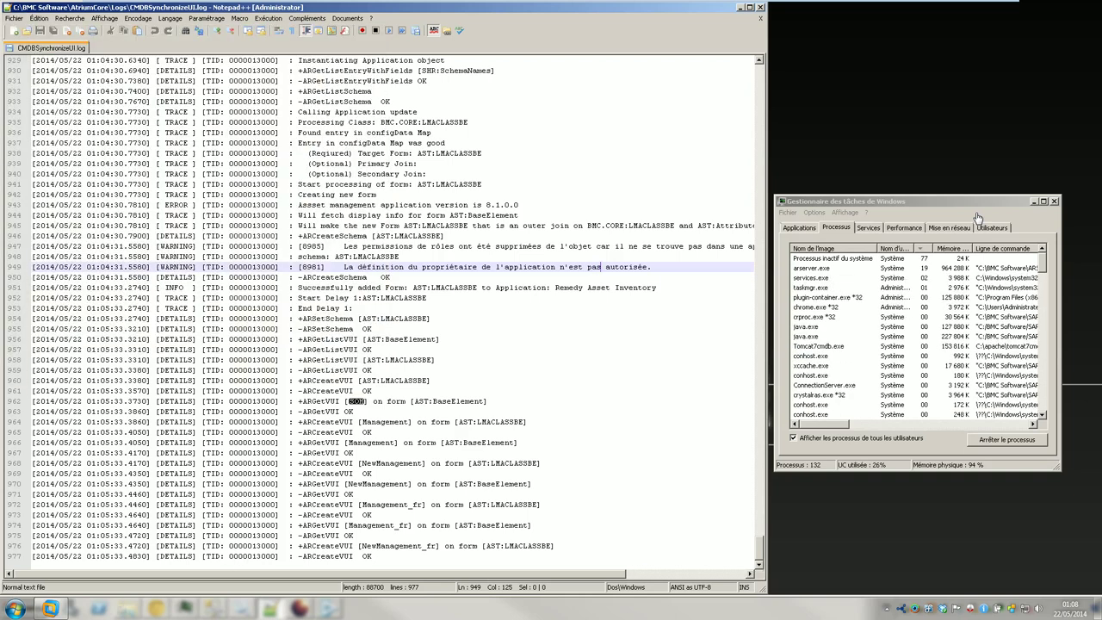
{"action": "left_click", "coordinate": [127, 607]}
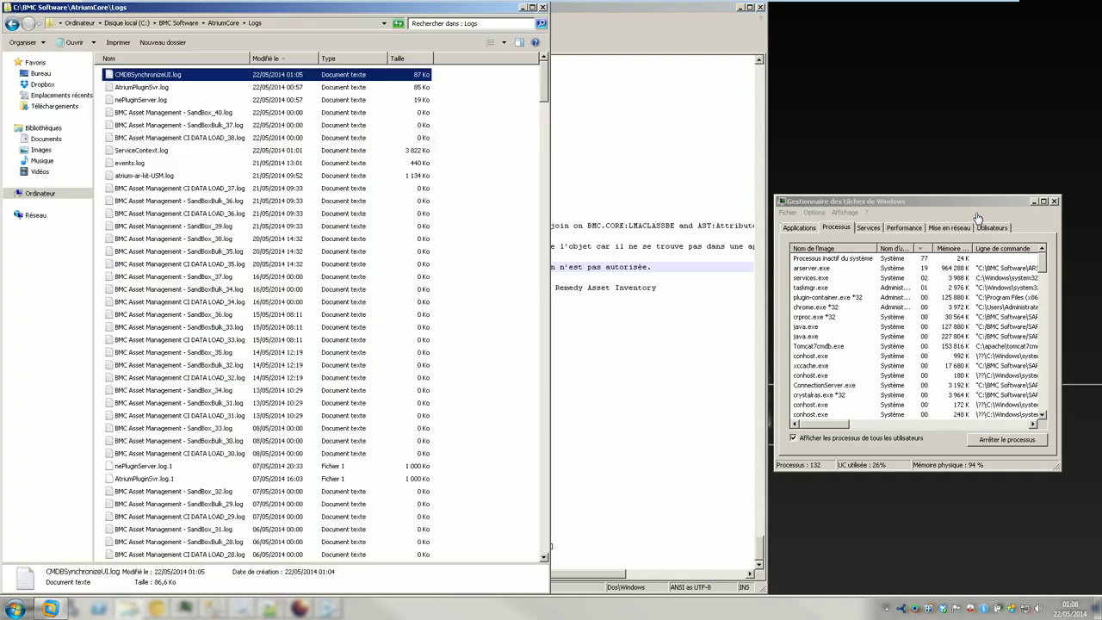
- Browse from BMC Software to ARSystem\Arserver\Db, inspect LicenseReport.txt, and minimize Explorer
{"action": "left_click", "coordinate": [184, 24]}
{"action": "left_click", "coordinate": [142, 89]}
{"action": "double_click", "coordinate": [142, 89]}
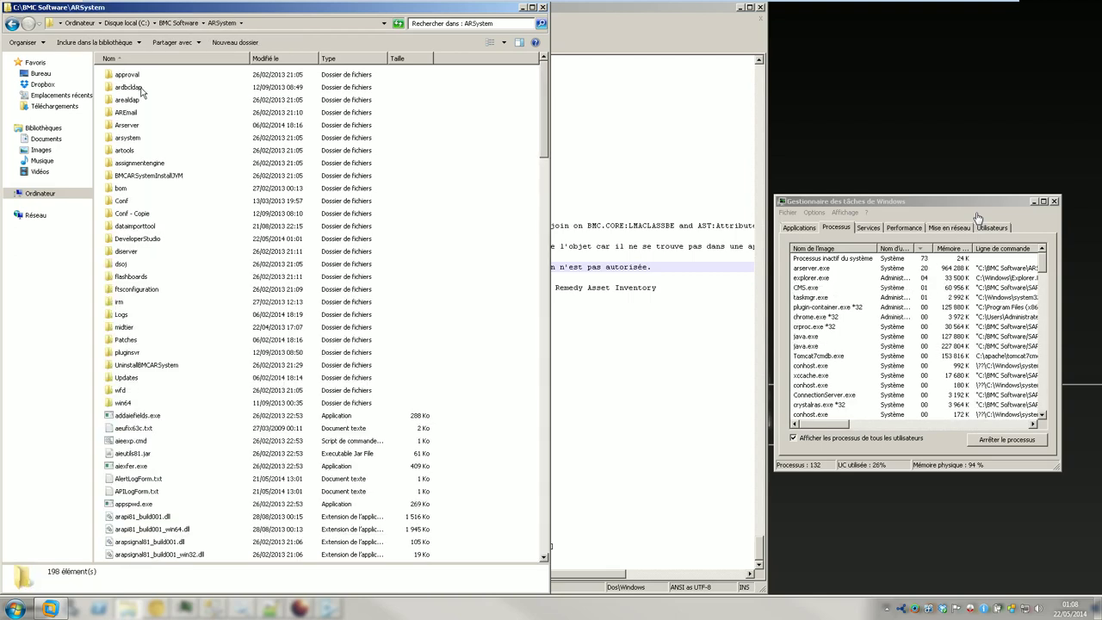
{"action": "left_click", "coordinate": [136, 127]}
{"action": "double_click", "coordinate": [136, 127]}
{"action": "left_click", "coordinate": [128, 99]}
{"action": "double_click", "coordinate": [127, 99]}
{"action": "left_click", "coordinate": [273, 75]}
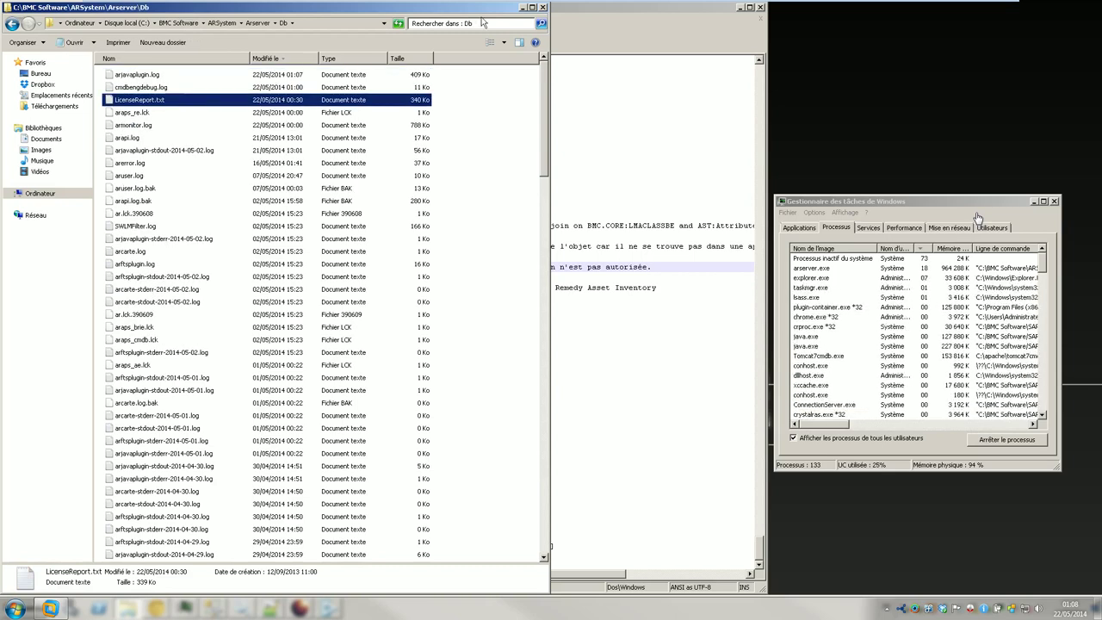
{"action": "left_click", "coordinate": [523, 8]}
{"action": "left_click", "coordinate": [371, 225]}
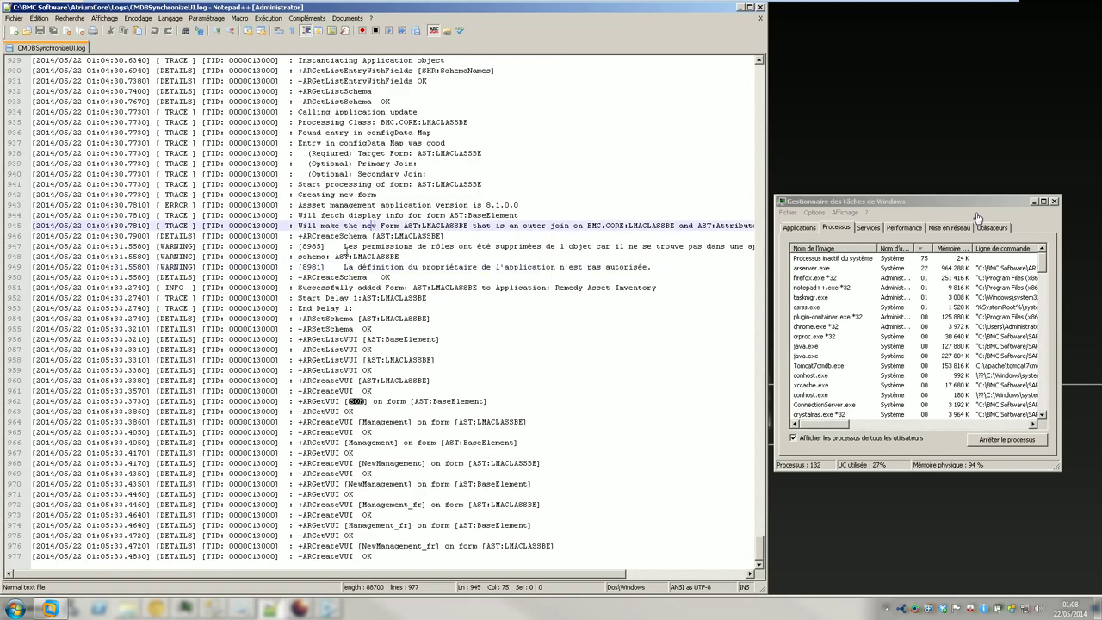
- Reload the log from disk and return to Notepad++ to await the modified-file notice
{"action": "left_click", "coordinate": [15, 18]}
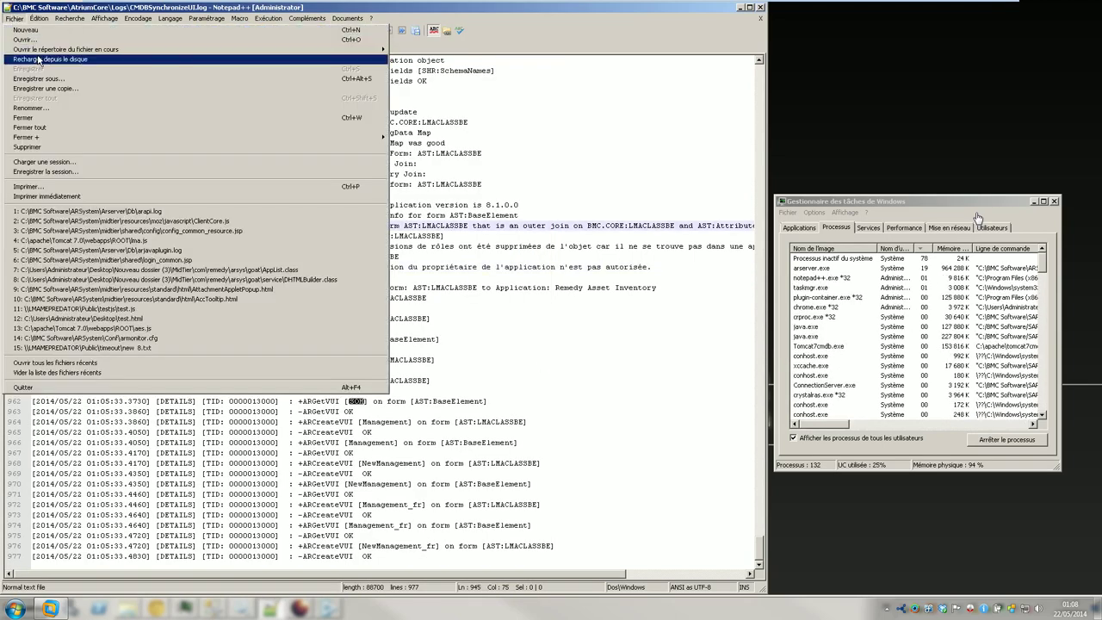
{"action": "left_click", "coordinate": [38, 61]}
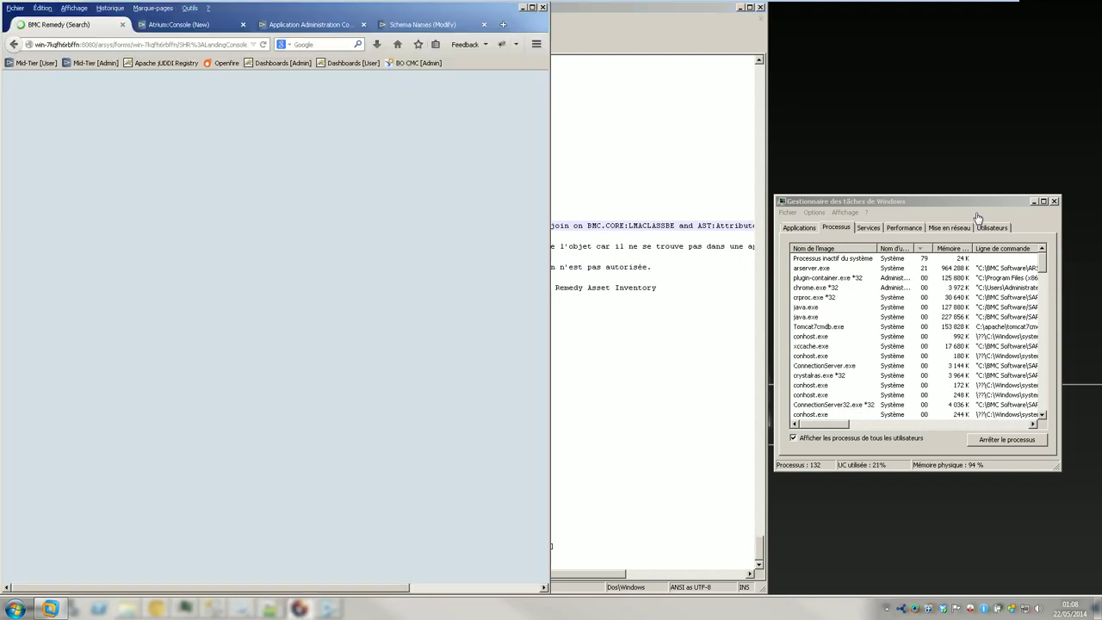
{"action": "left_click", "coordinate": [298, 609]}
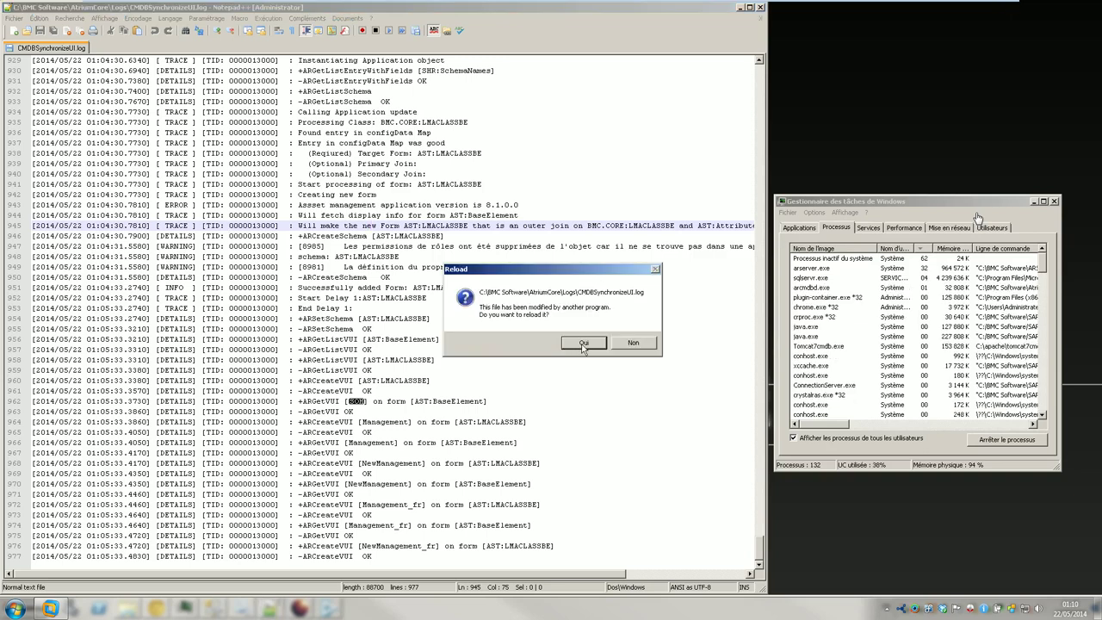
- Accept reloading the externally modified log, then reload it again and scroll to the end
{"action": "left_click", "coordinate": [583, 344]}
{"action": "scroll", "coordinate": [483, 425], "scroll_direction": "down", "scroll_amount": 9}
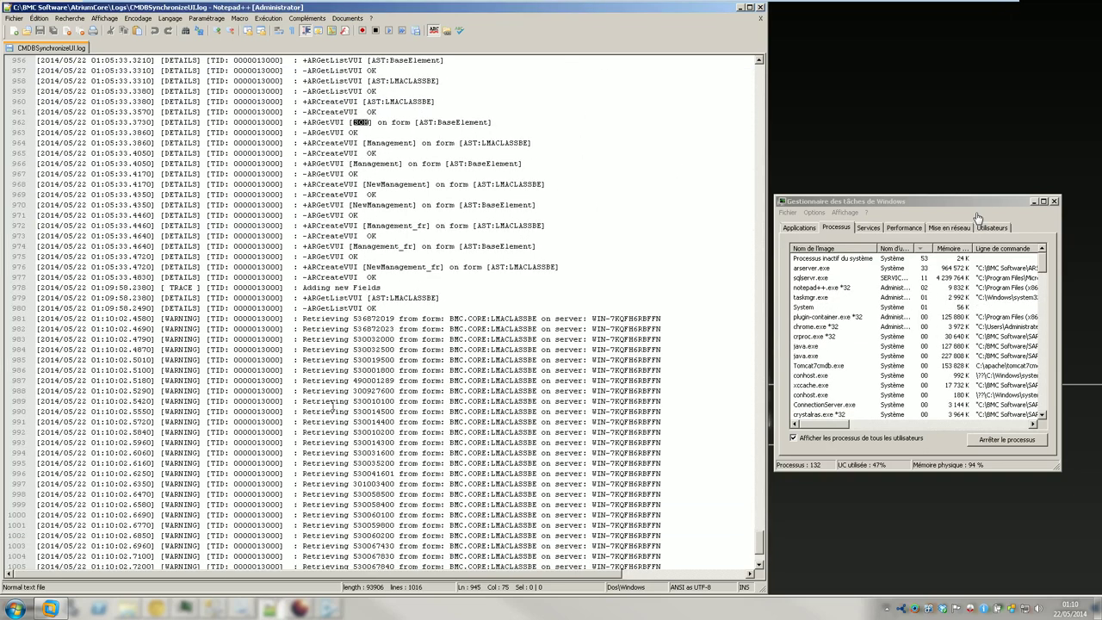
{"action": "scroll", "coordinate": [274, 244], "scroll_direction": "down", "scroll_amount": 4}
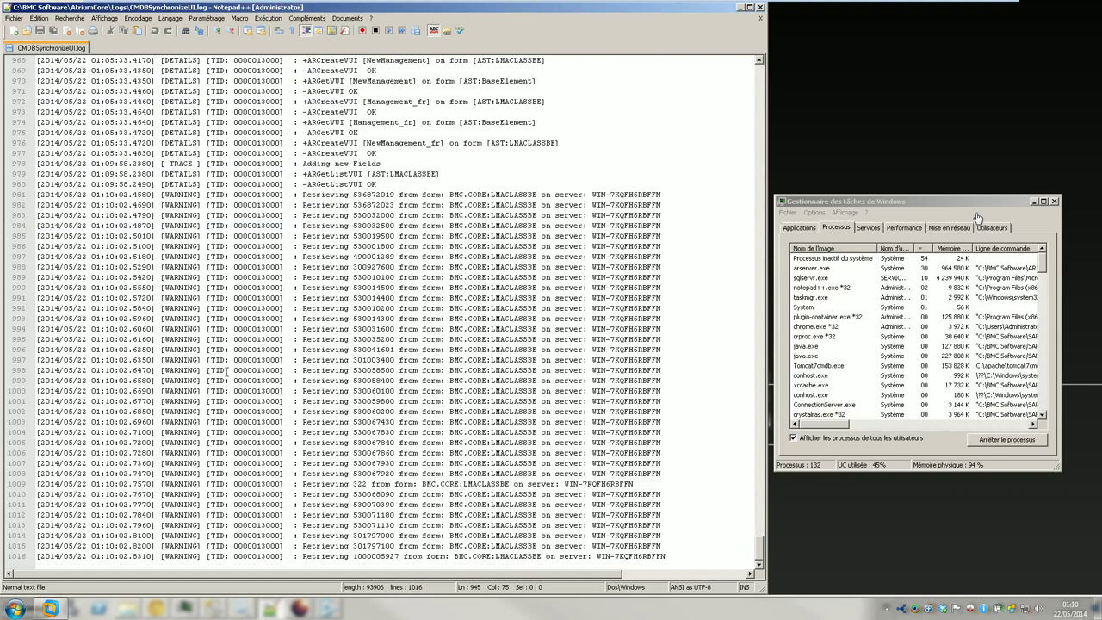
{"action": "left_click", "coordinate": [15, 18]}
{"action": "left_click", "coordinate": [47, 62]}
{"action": "scroll", "coordinate": [211, 311], "scroll_direction": "down", "scroll_amount": 2}
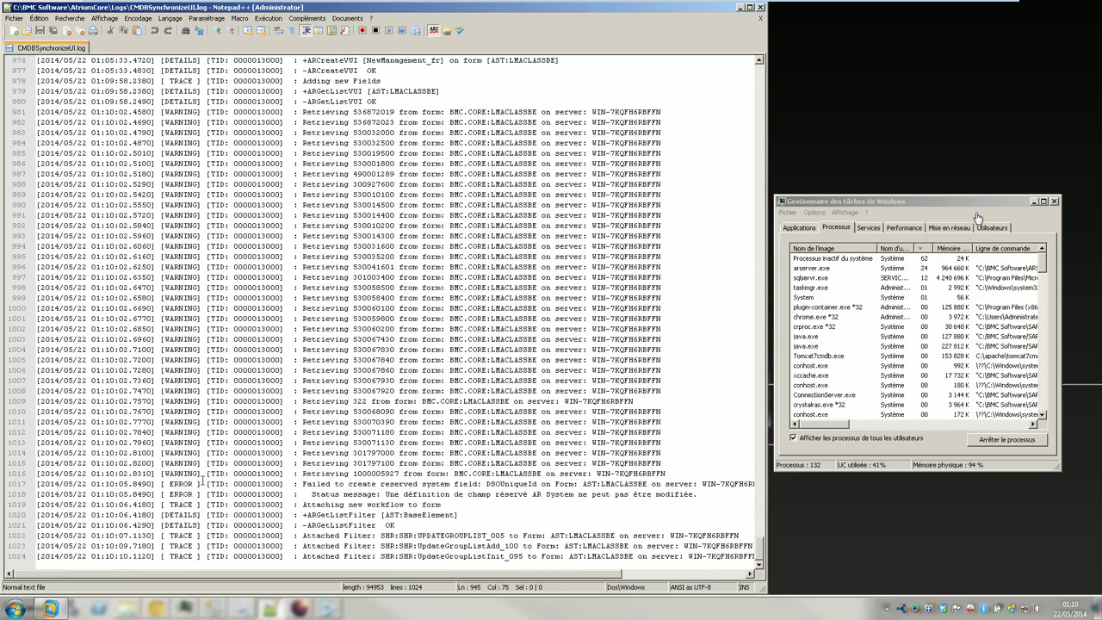
- Reload the log twice more until it shows 1077 lines with the DSOUniqueId error
{"action": "left_click", "coordinate": [13, 19]}
{"action": "left_click", "coordinate": [51, 59]}
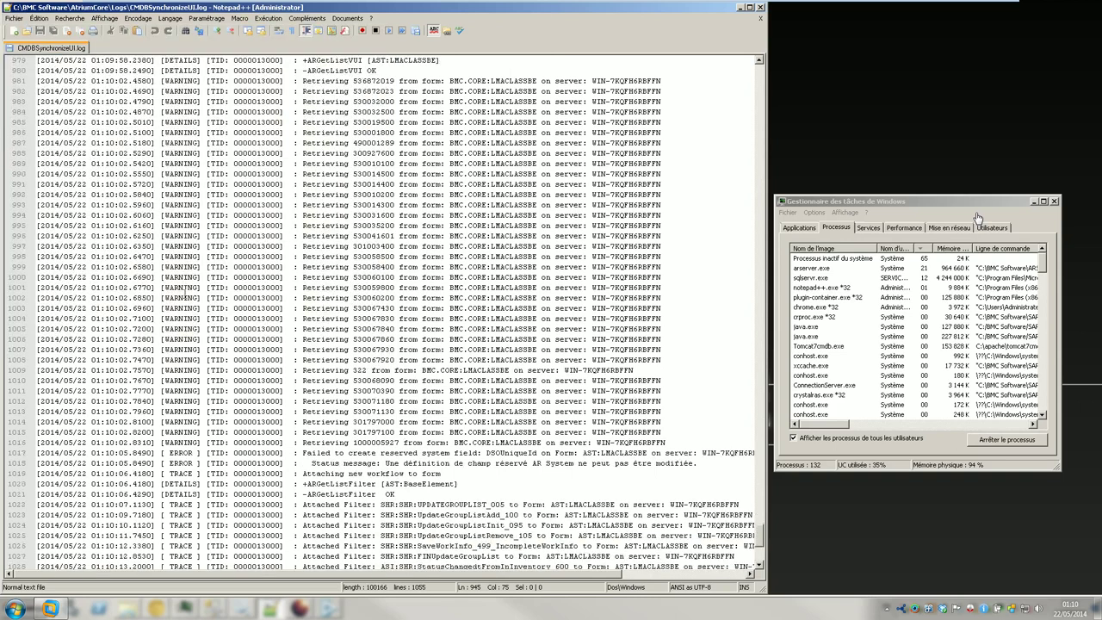
{"action": "scroll", "coordinate": [186, 297], "scroll_direction": "down", "scroll_amount": 5}
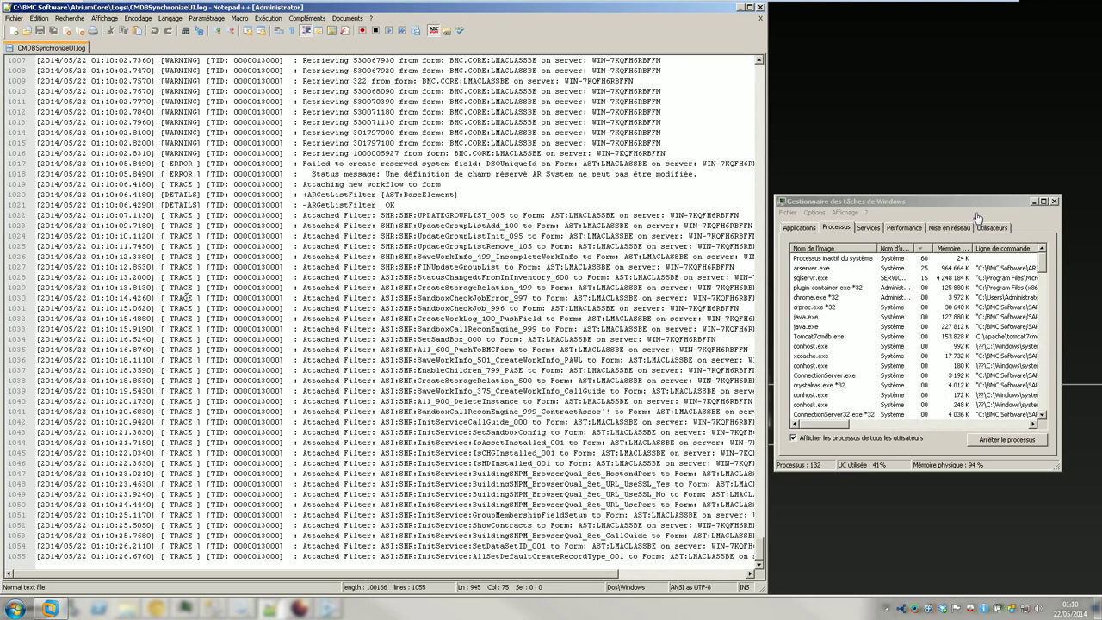
{"action": "left_click", "coordinate": [14, 18]}
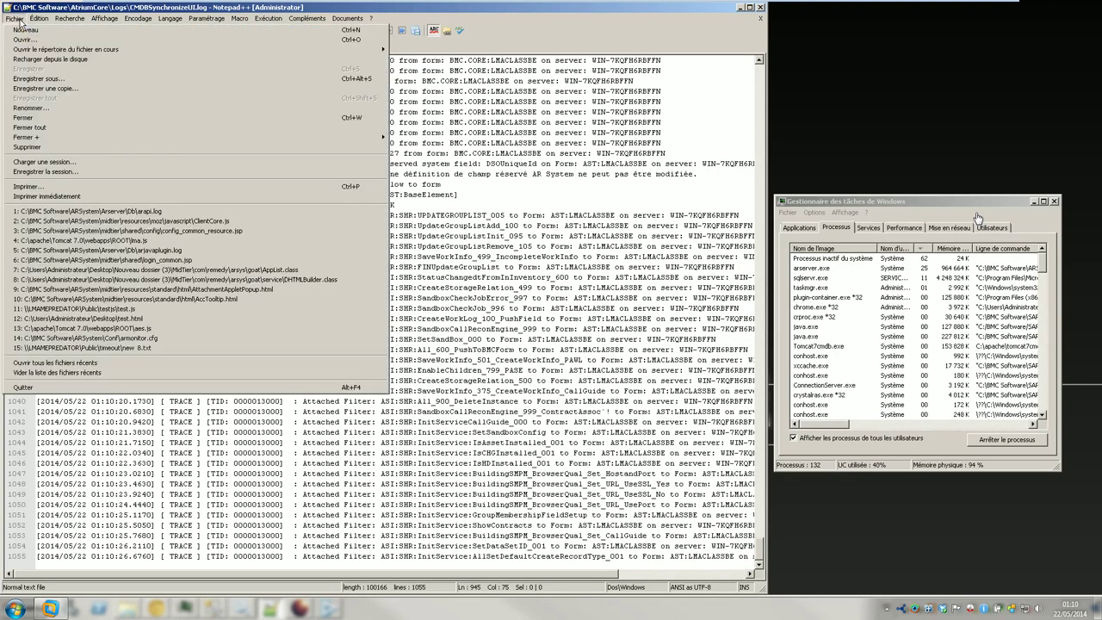
{"action": "left_click", "coordinate": [43, 70]}
{"action": "scroll", "coordinate": [176, 295], "scroll_direction": "down", "scroll_amount": 7}
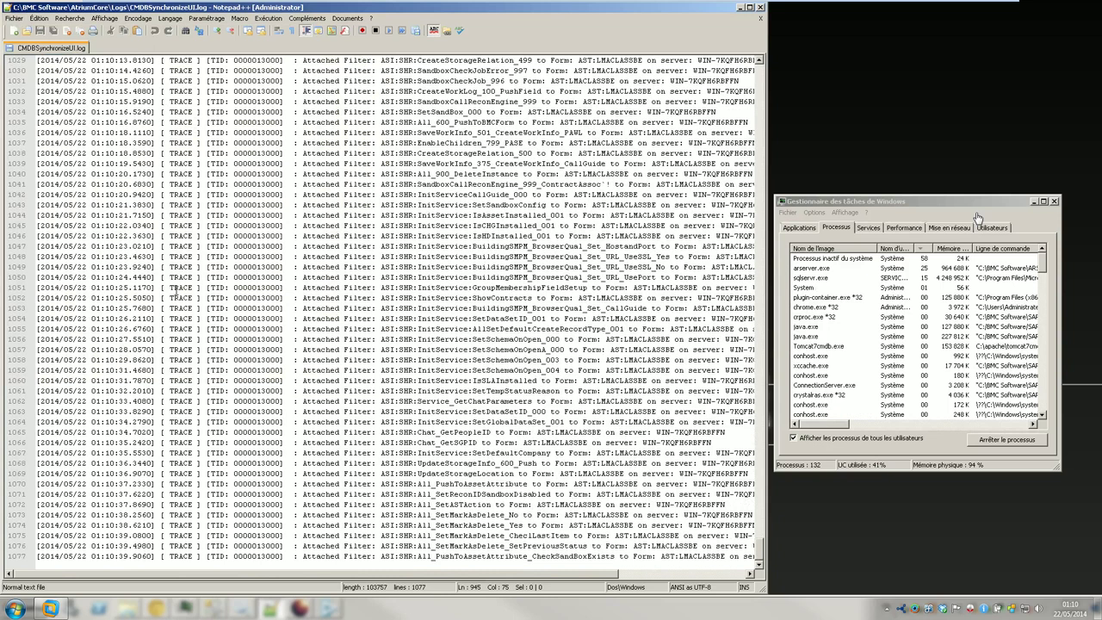
{"action": "scroll", "coordinate": [977, 217], "scroll_direction": "up", "scroll_amount": 8}
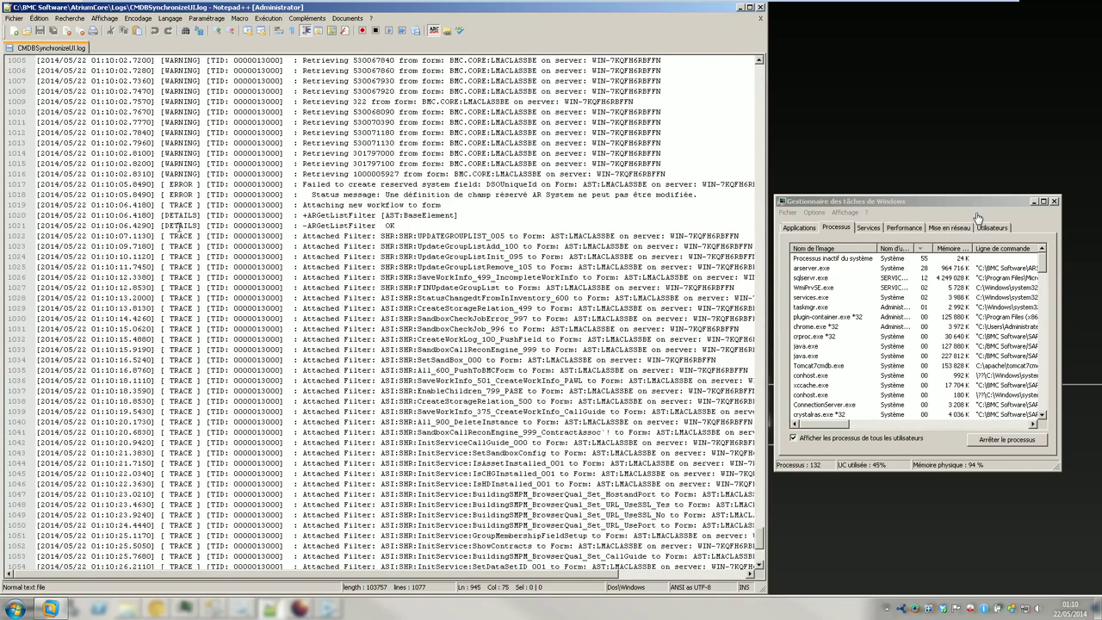
{"action": "double_click", "coordinate": [180, 188]}
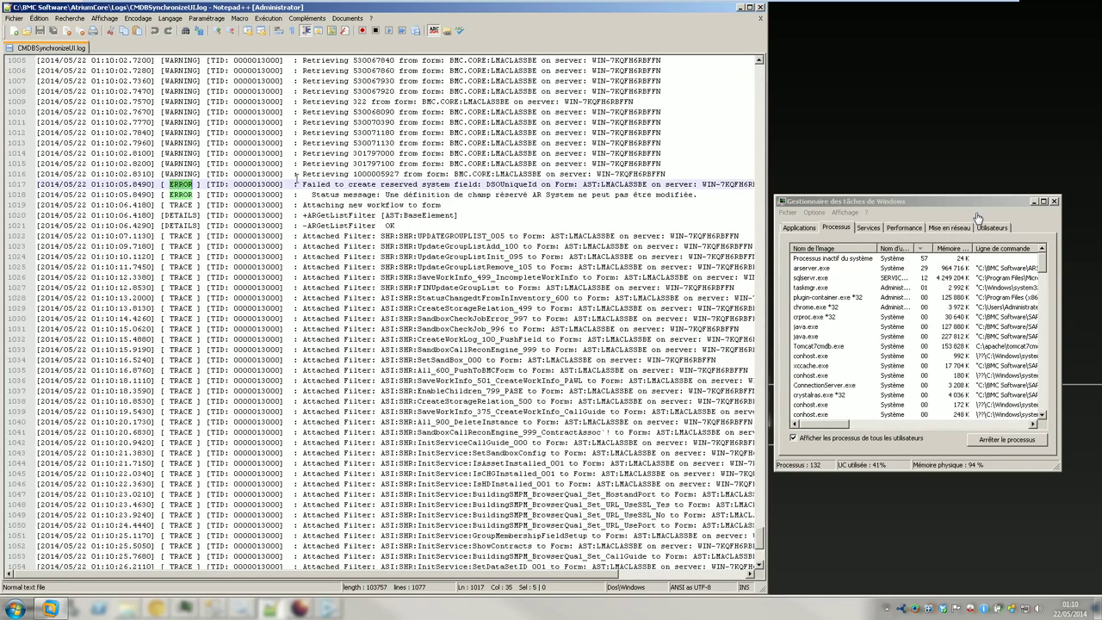
{"action": "left_click", "coordinate": [520, 185]}
{"action": "double_click", "coordinate": [520, 185]}
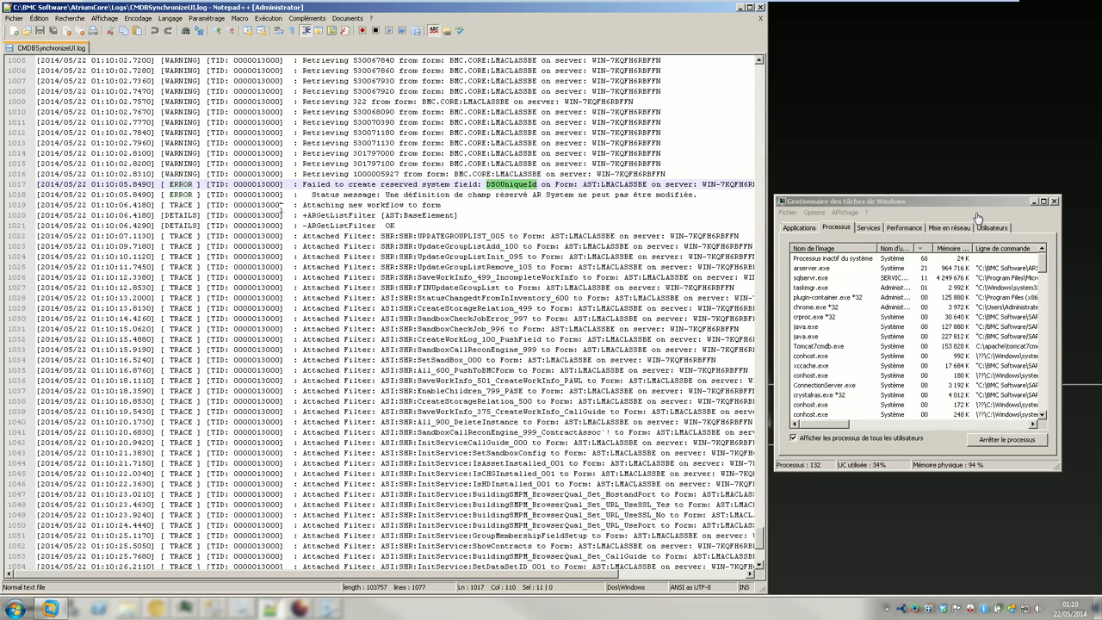
{"action": "double_click", "coordinate": [179, 184]}
{"action": "scroll", "coordinate": [168, 275], "scroll_direction": "down", "scroll_amount": 8}
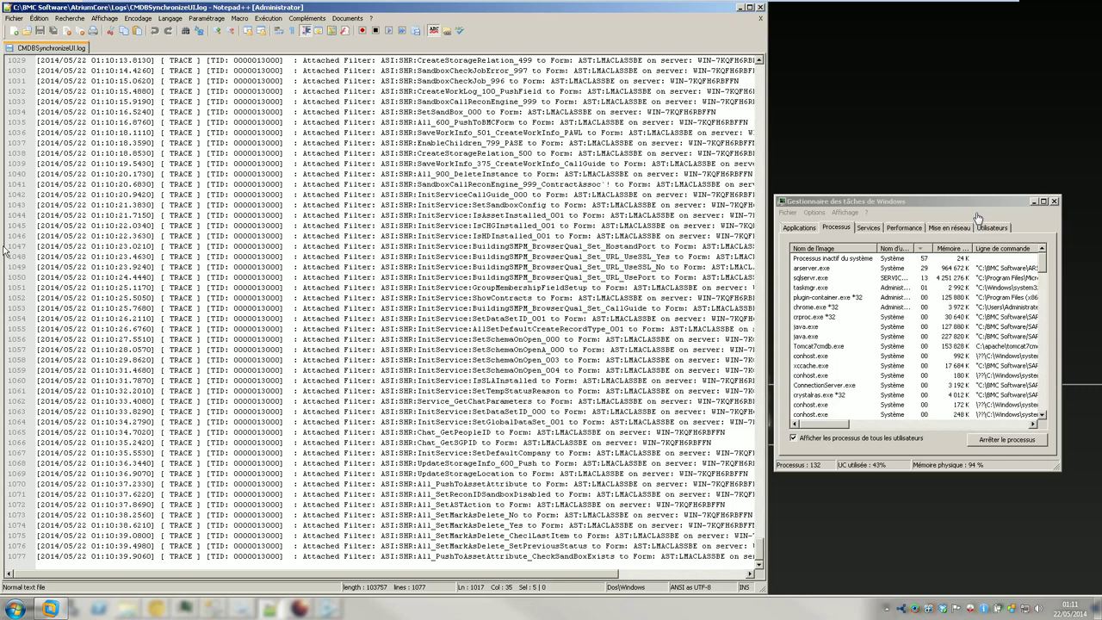
{"action": "left_click", "coordinate": [293, 319]}
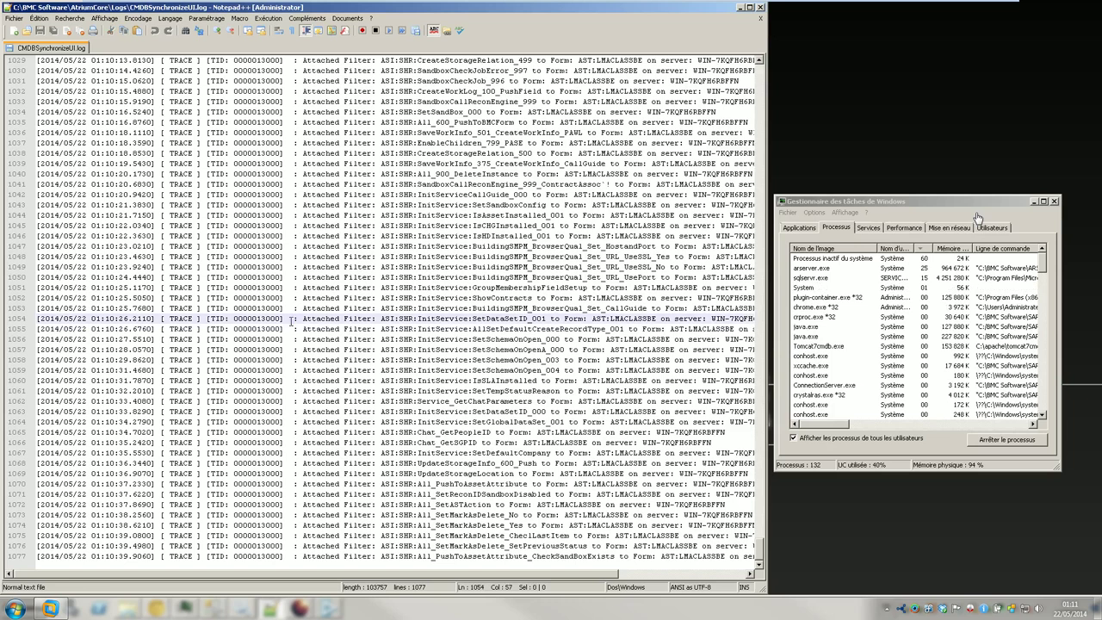
- Reload the log from disk and scroll to its 1109-line end showing 805 Active Links
{"action": "left_click", "coordinate": [15, 19]}
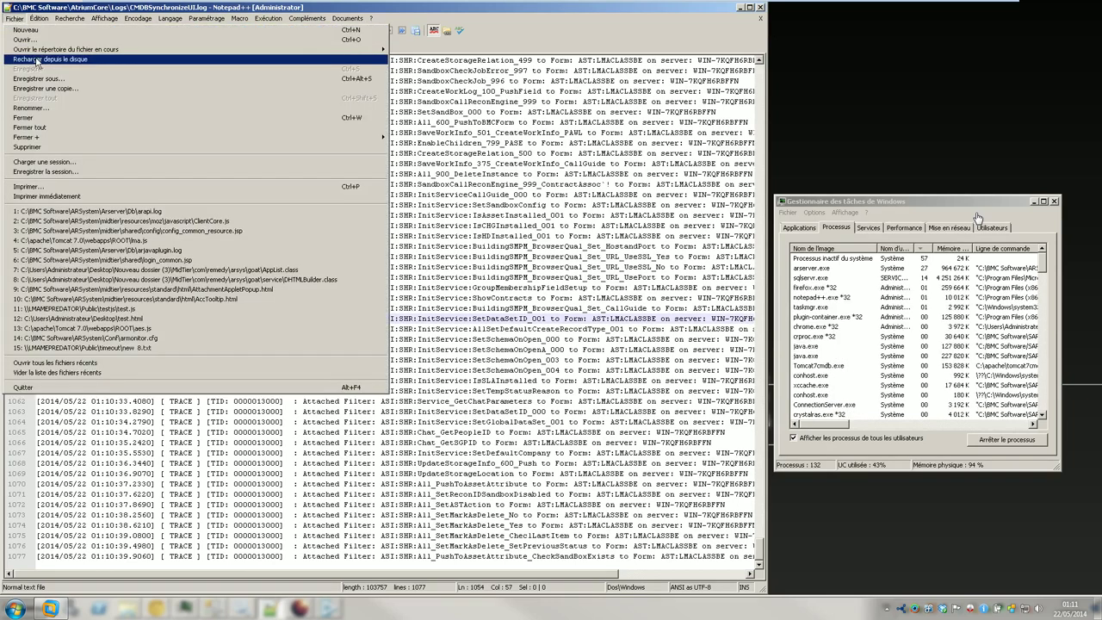
{"action": "left_click", "coordinate": [51, 62]}
{"action": "scroll", "coordinate": [977, 217], "scroll_direction": "down", "scroll_amount": 11}
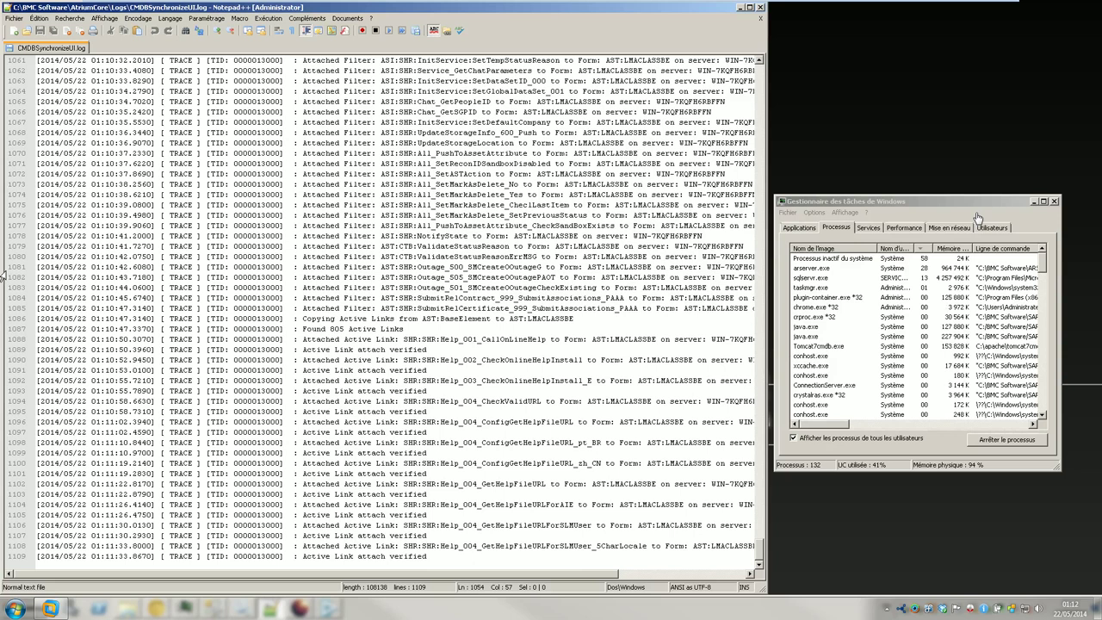
- Mark line 1077, reload the log from disk, and scroll through the new entries
{"action": "left_click", "coordinate": [236, 225]}
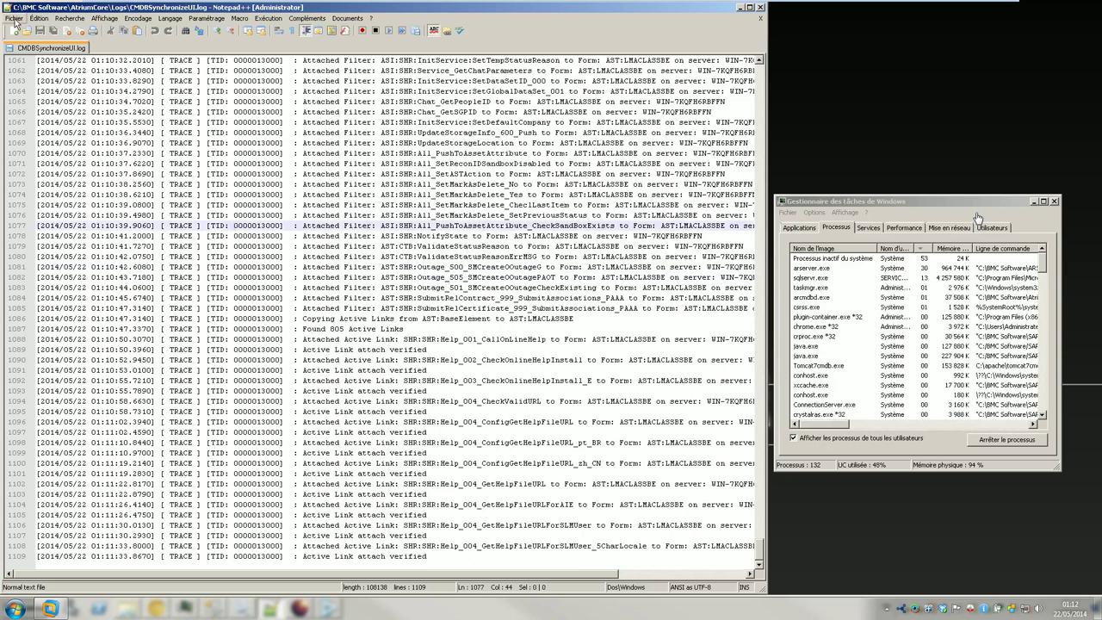
{"action": "left_click", "coordinate": [15, 19]}
{"action": "left_click", "coordinate": [50, 68]}
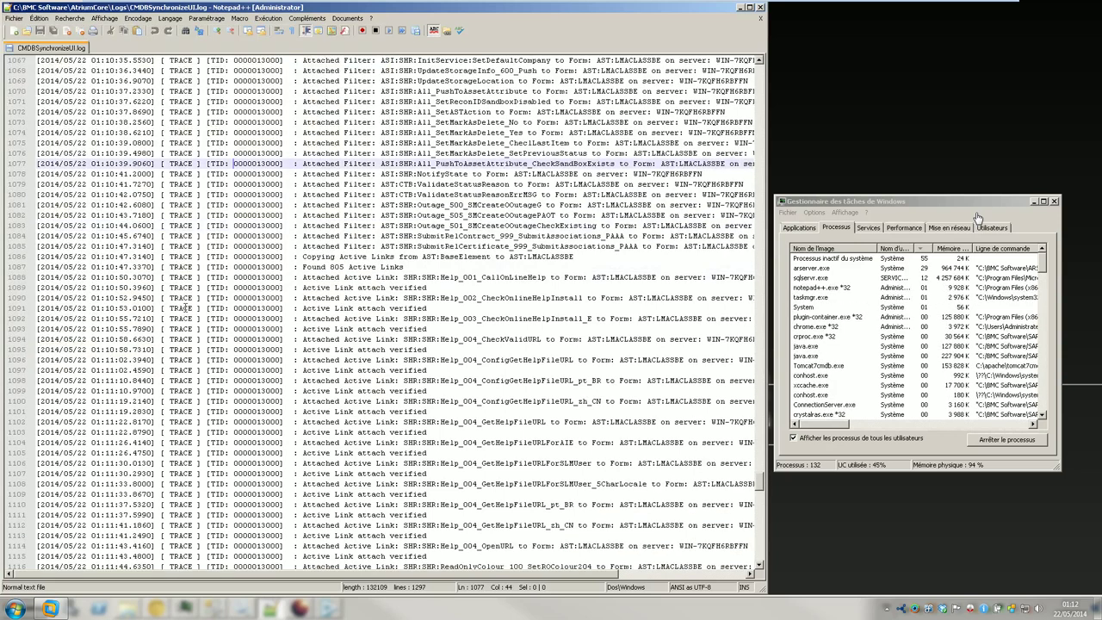
{"action": "scroll", "coordinate": [186, 307], "scroll_direction": "down", "scroll_amount": 15}
{"action": "scroll", "coordinate": [977, 217], "scroll_direction": "down", "scroll_amount": 20}
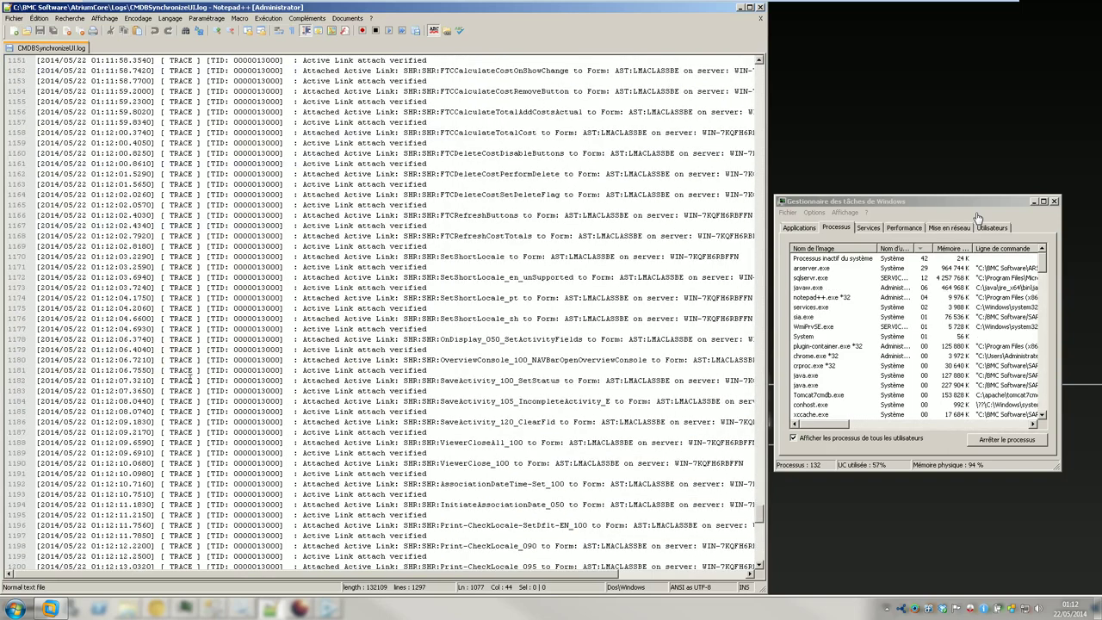
{"action": "scroll", "coordinate": [976, 217], "scroll_direction": "down", "scroll_amount": 2}
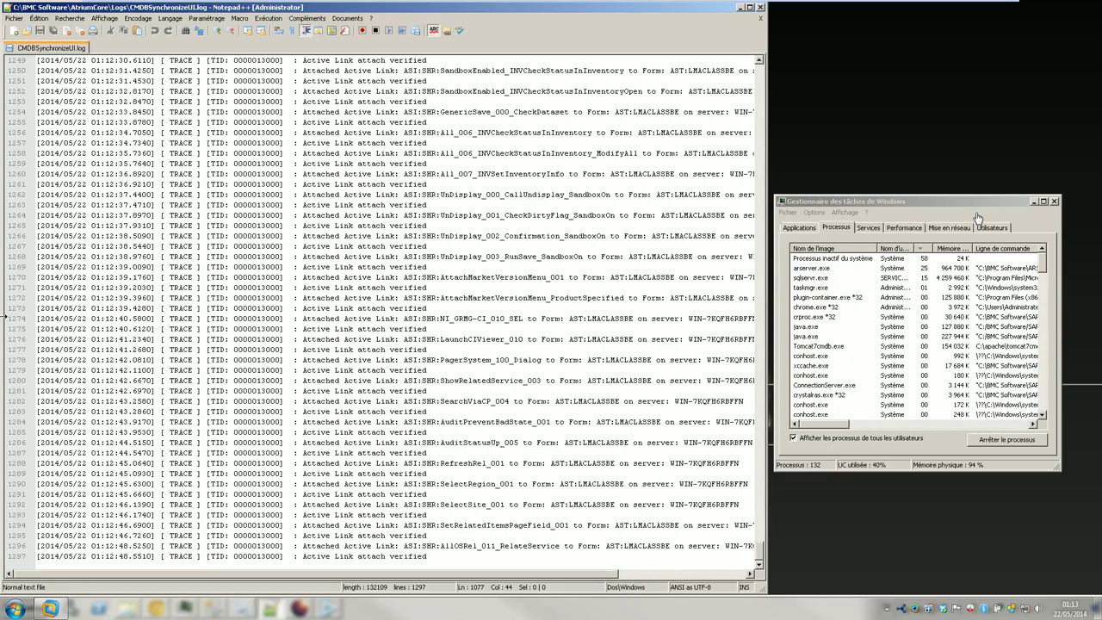
- Mark line 1263, reload again, and scroll to the 1463-line end
{"action": "left_click", "coordinate": [206, 205]}
{"action": "left_click", "coordinate": [14, 18]}
{"action": "left_click", "coordinate": [52, 68]}
{"action": "scroll", "coordinate": [198, 325], "scroll_direction": "down", "scroll_amount": 20}
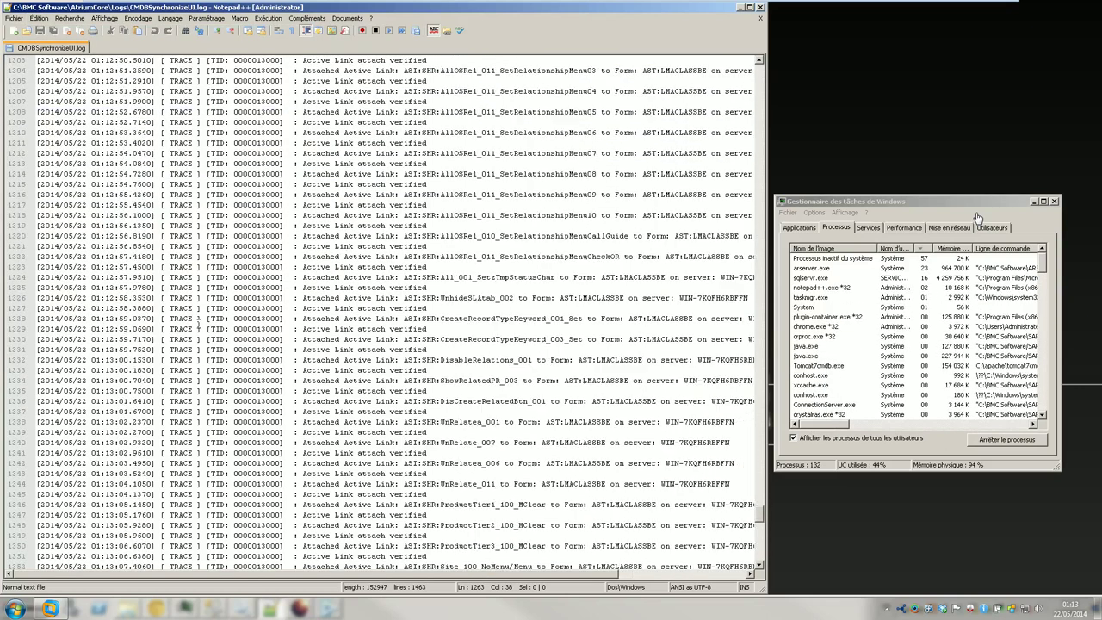
{"action": "scroll", "coordinate": [198, 325], "scroll_direction": "down", "scroll_amount": 20}
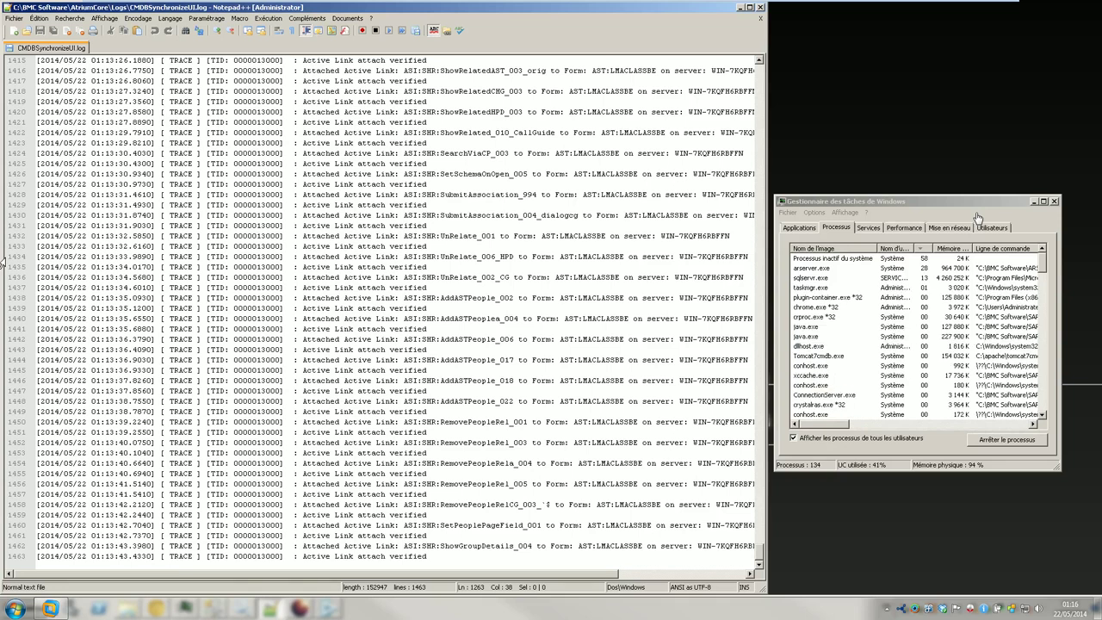
{"action": "left_click", "coordinate": [288, 360]}
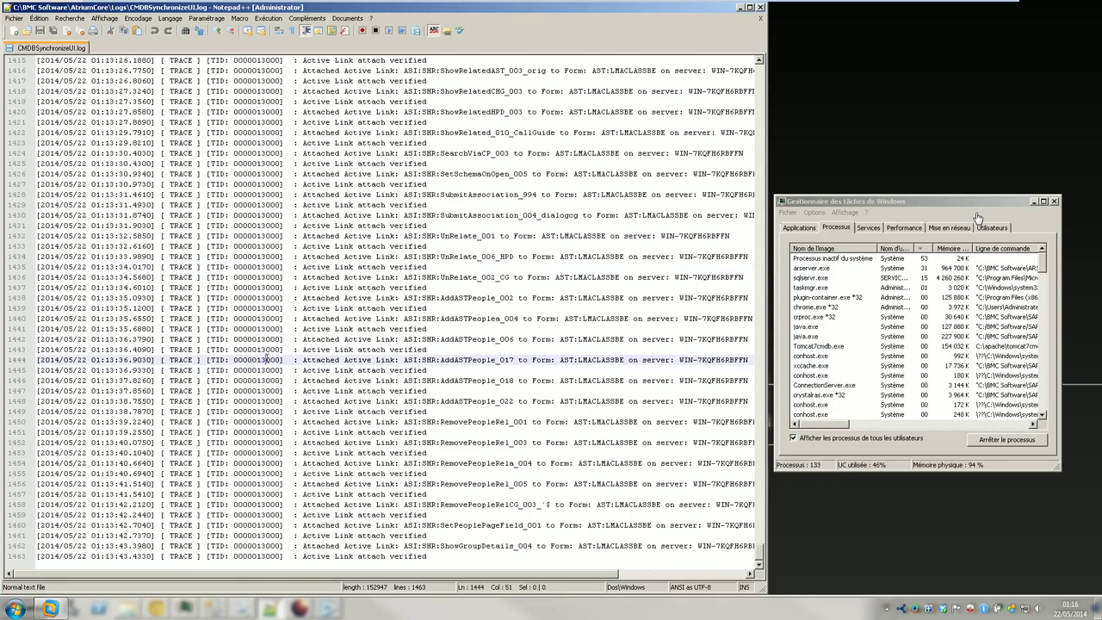
- Reload the log from disk once more and jump to its end at 1813 lines
{"action": "left_click", "coordinate": [15, 18]}
{"action": "mouse_move", "coordinate": [39, 18]}
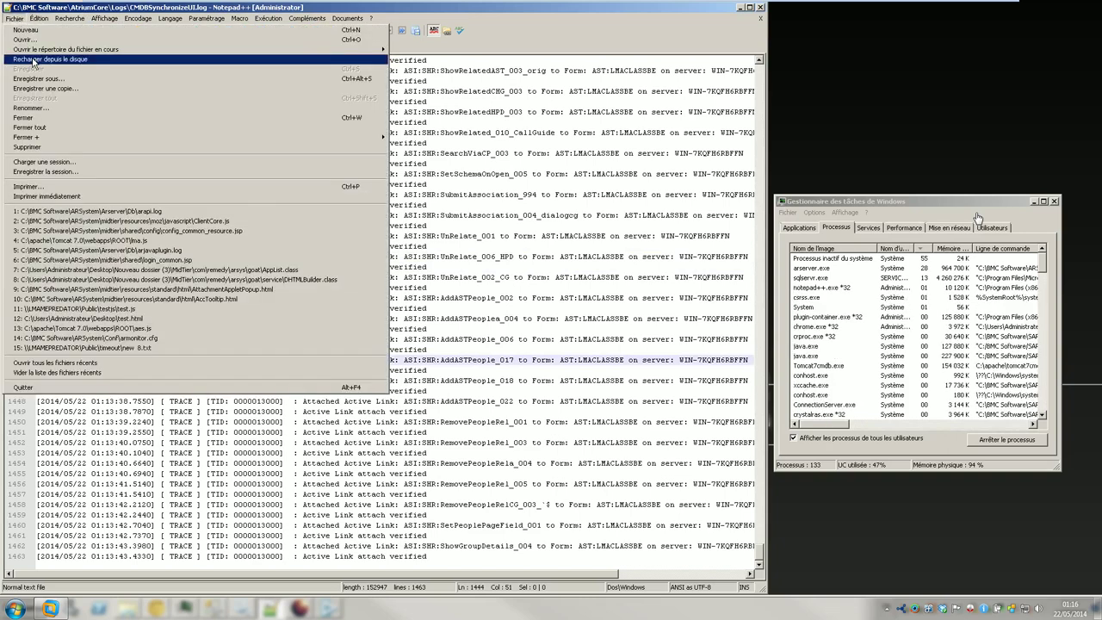
{"action": "left_click", "coordinate": [34, 59]}
{"action": "scroll", "coordinate": [977, 217], "scroll_direction": "down", "scroll_amount": 20}
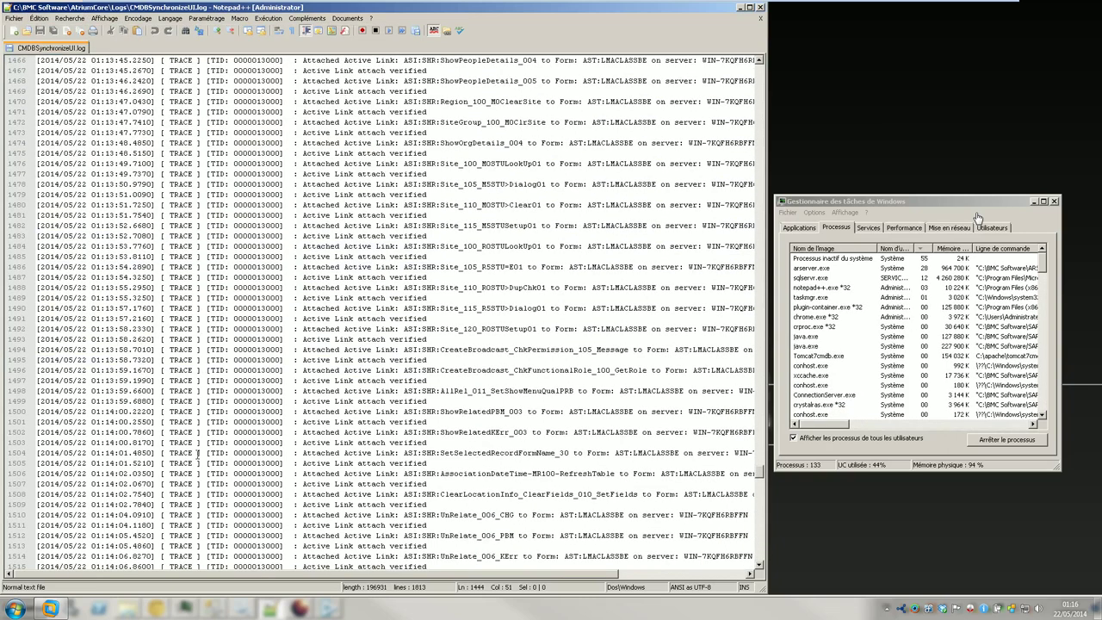
{"action": "scroll", "coordinate": [977, 217], "scroll_direction": "down", "scroll_amount": 20}
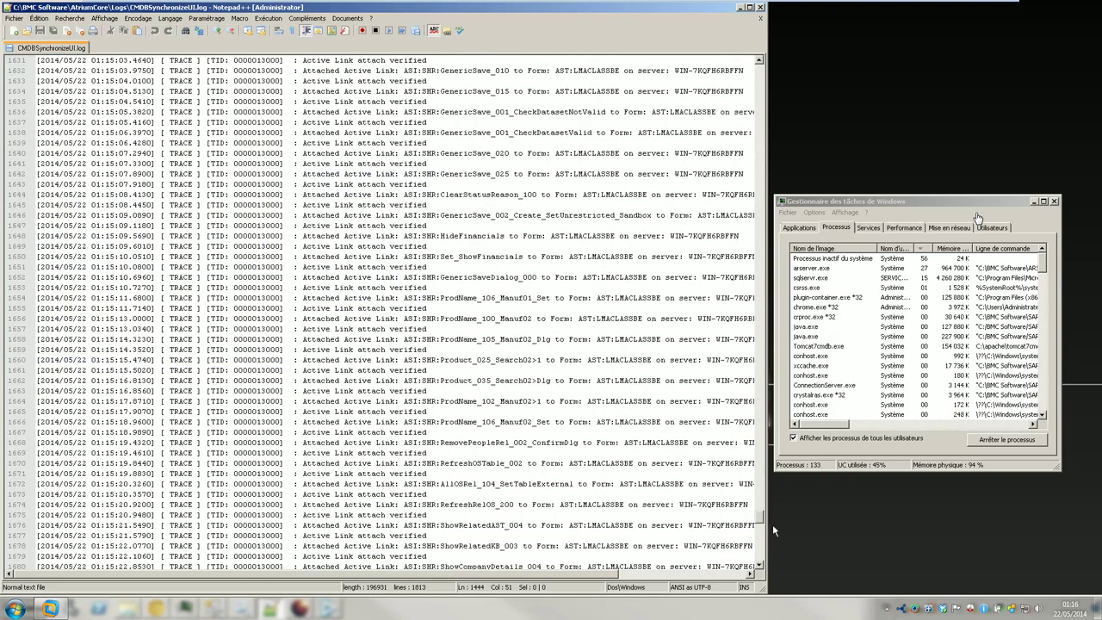
{"action": "left_click_drag", "start_coordinate": [763, 519], "coordinate": [763, 566]}
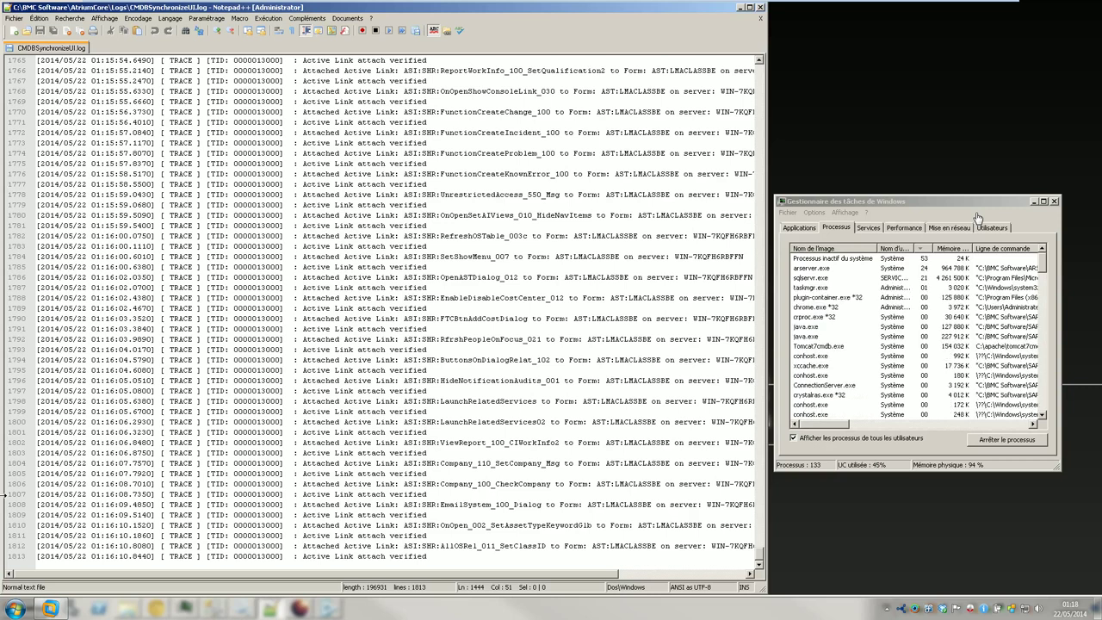
- Mark line 1790, reload the log from disk, and scroll to its 2108-line end
{"action": "left_click", "coordinate": [268, 318]}
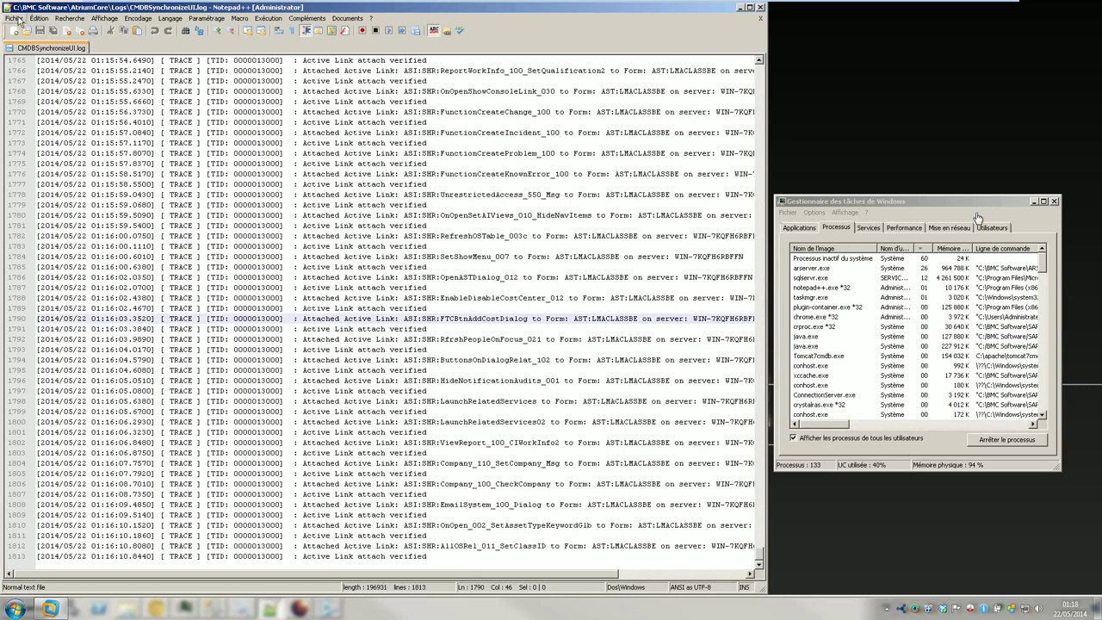
{"action": "left_click", "coordinate": [15, 19]}
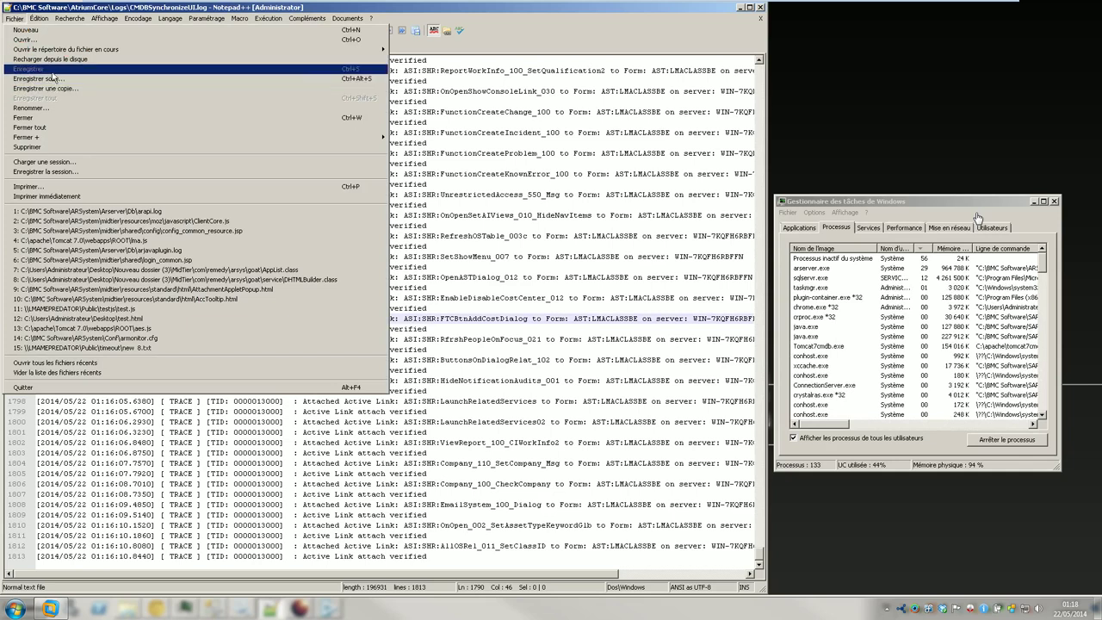
{"action": "left_click", "coordinate": [50, 59]}
{"action": "scroll", "coordinate": [346, 442], "scroll_direction": "down", "scroll_amount": 6}
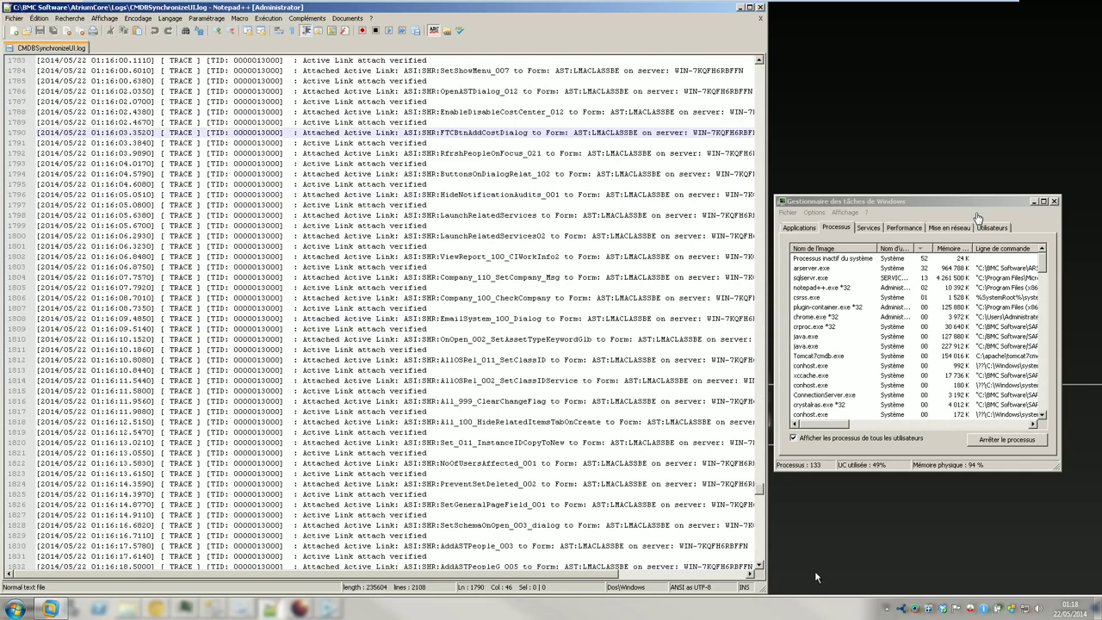
{"action": "left_click_drag", "start_coordinate": [761, 494], "coordinate": [760, 571]}
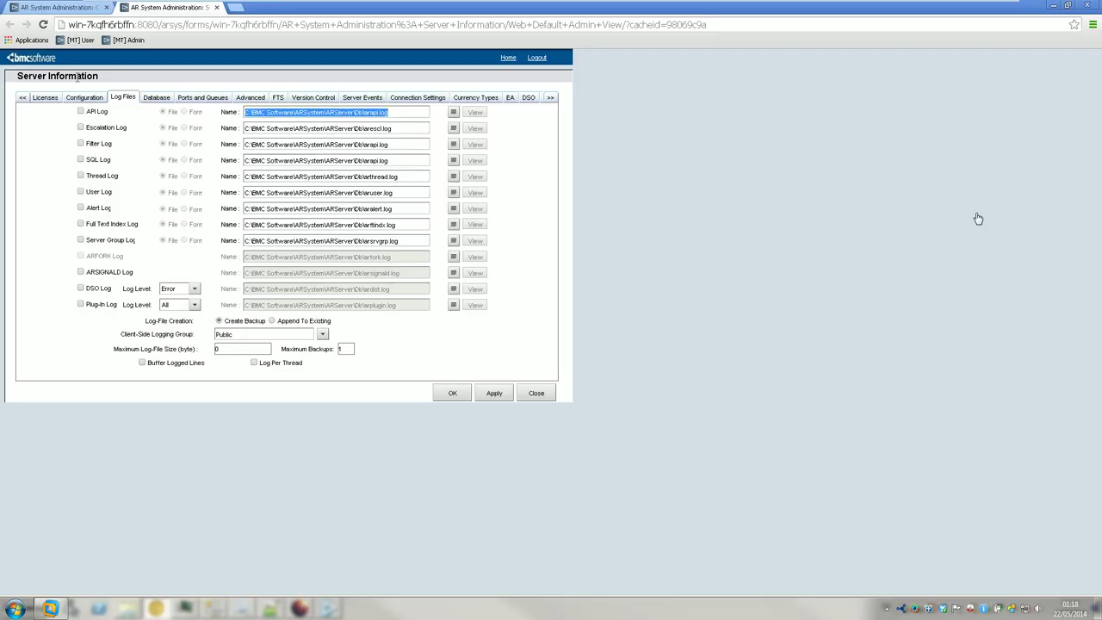
- In Chrome, close the extra Console tab and Google search 'batman meanwhile...'
{"action": "left_click", "coordinate": [101, 10]}
{"action": "left_click", "coordinate": [106, 7]}
{"action": "left_click", "coordinate": [100, 24]}
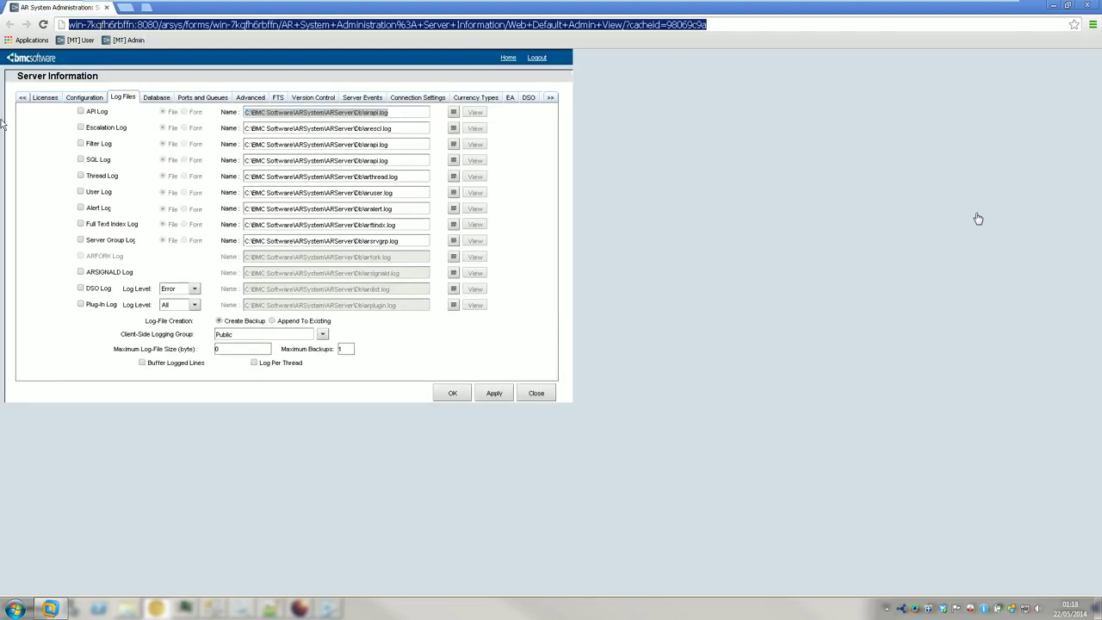
{"action": "type", "text": "batman mean"}
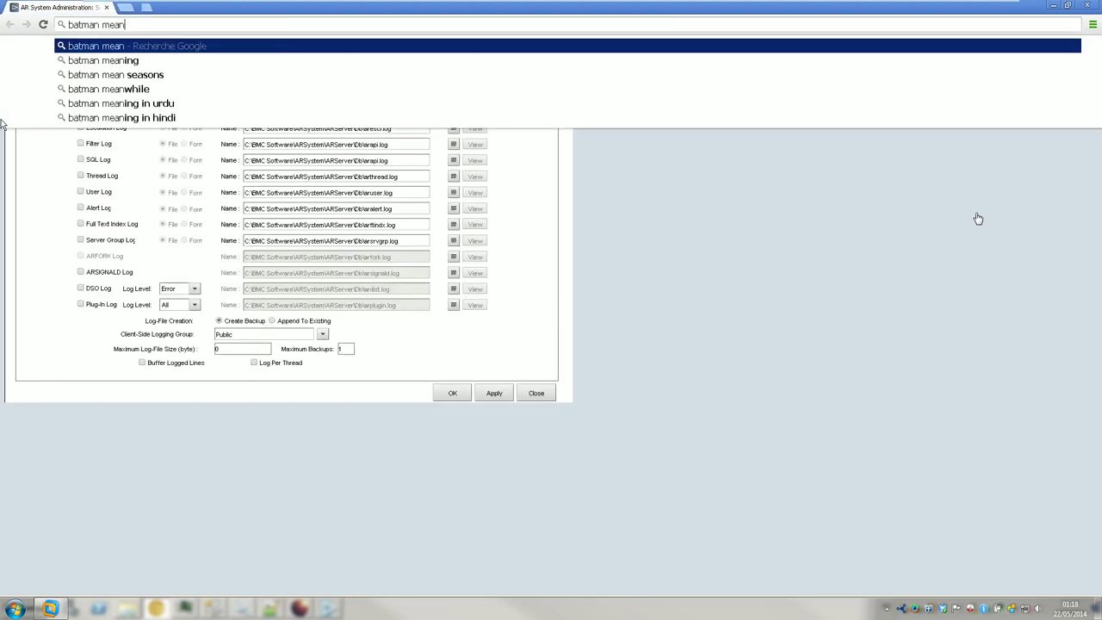
{"action": "type", "text": "while..."}
{"action": "key", "text": "Return"}
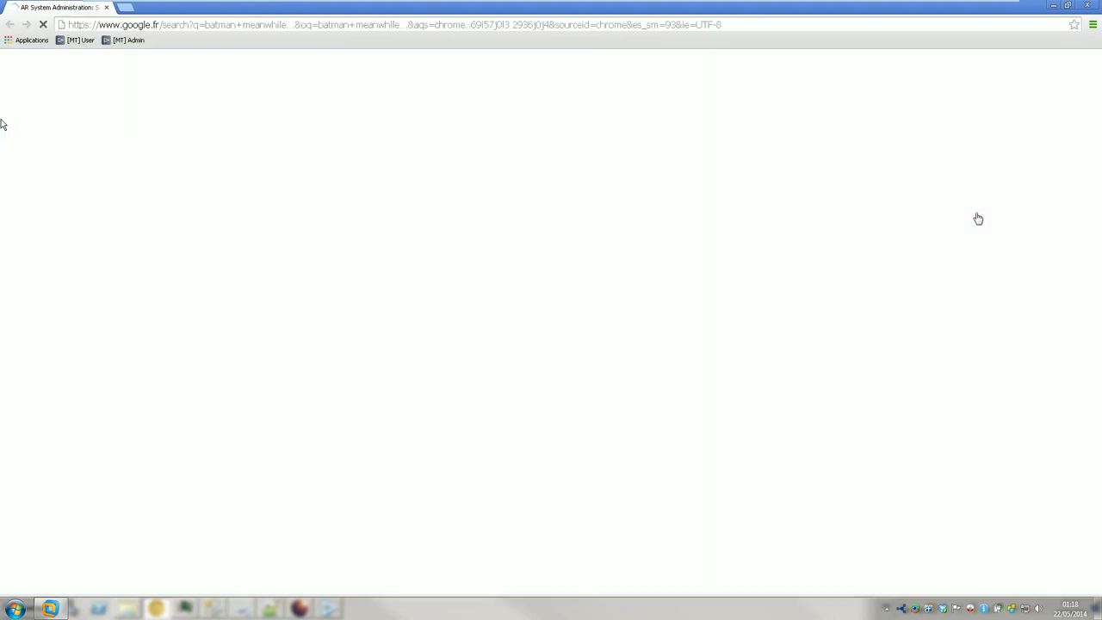
- Browse the batman meanwhile image results, previewing the 'Meanwhile, over at Marvel' and 'Batman Rhapsody' images
{"action": "left_click", "coordinate": [125, 101]}
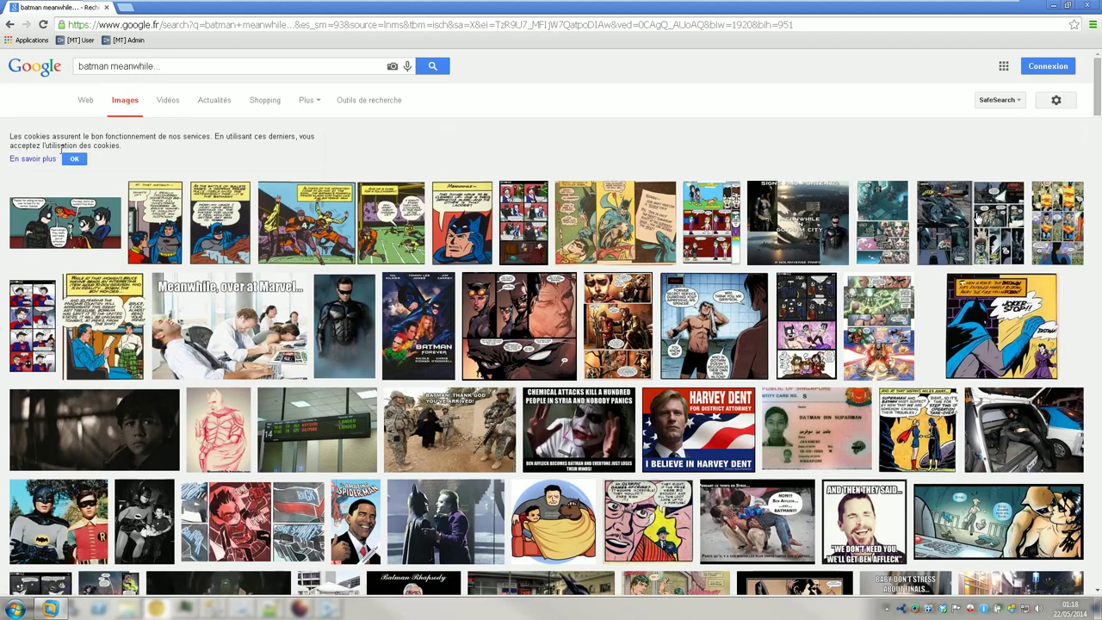
{"action": "left_click", "coordinate": [248, 325]}
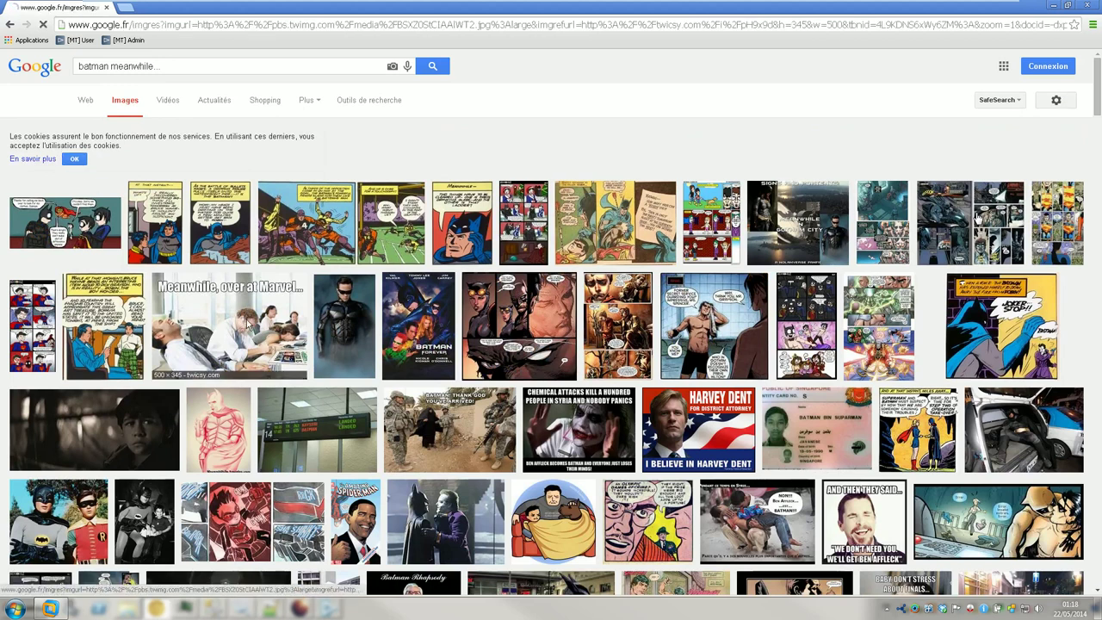
{"action": "left_click", "coordinate": [9, 24]}
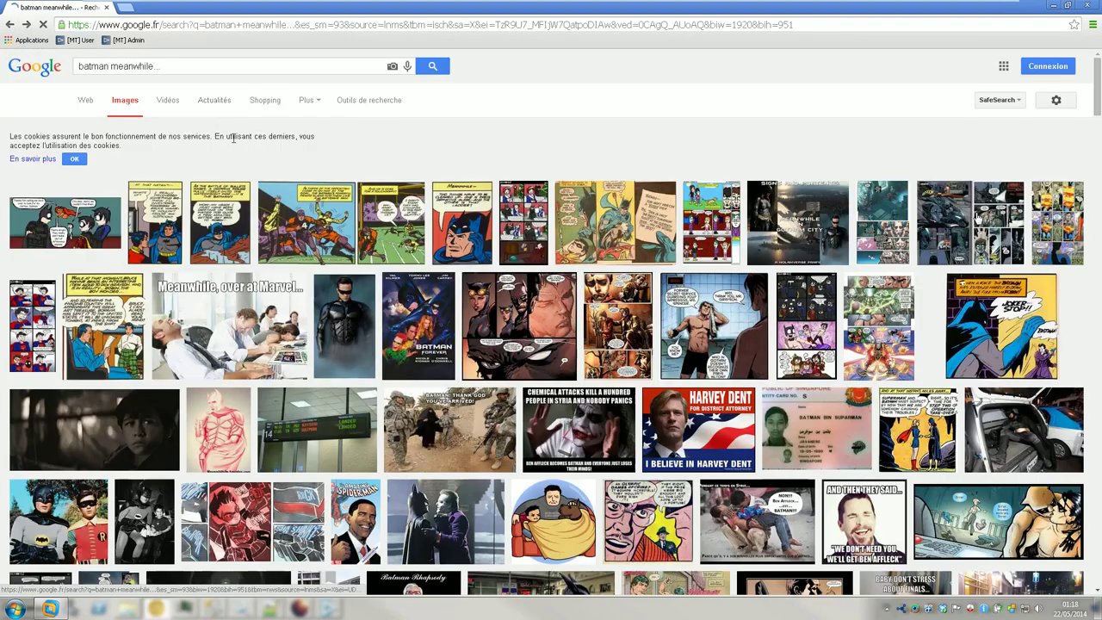
{"action": "scroll", "coordinate": [296, 305], "scroll_direction": "down", "scroll_amount": 2}
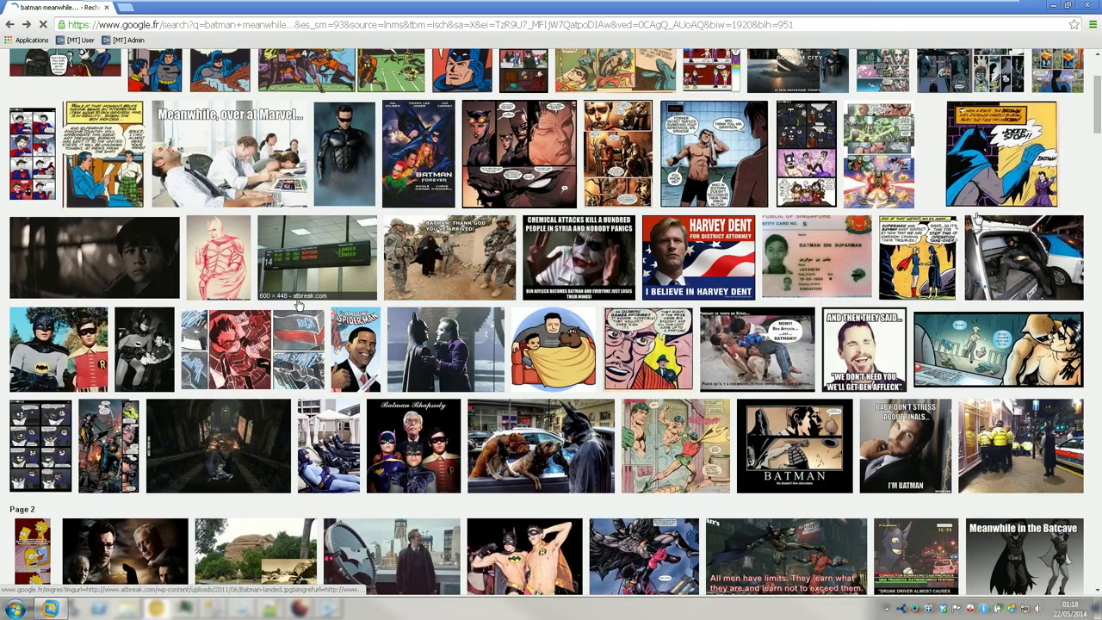
{"action": "scroll", "coordinate": [297, 305], "scroll_direction": "down", "scroll_amount": 3}
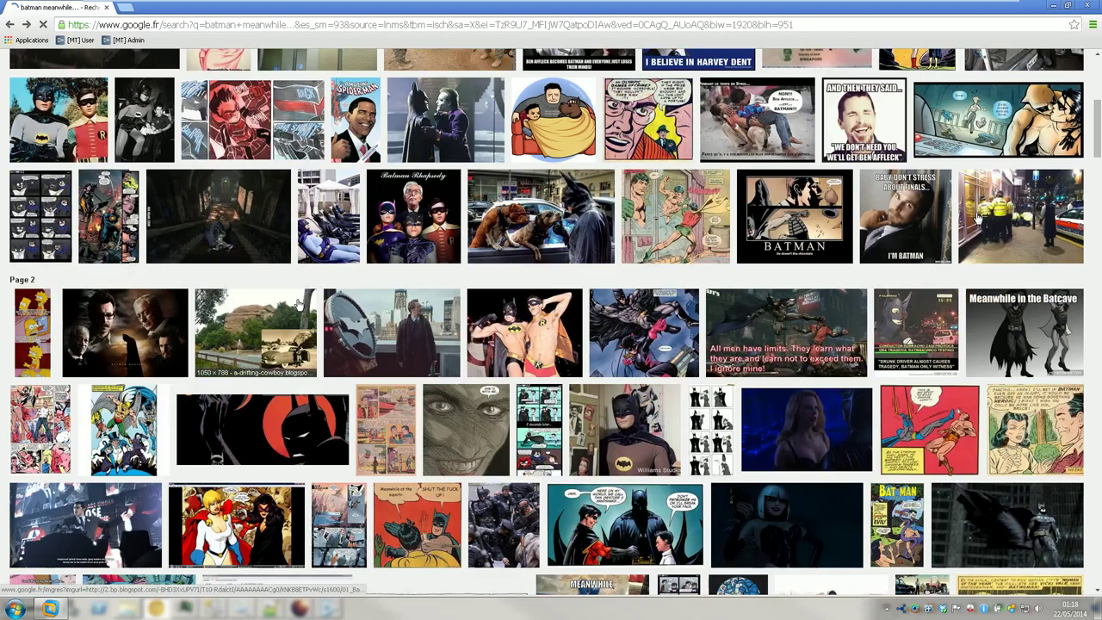
{"action": "left_click", "coordinate": [423, 217]}
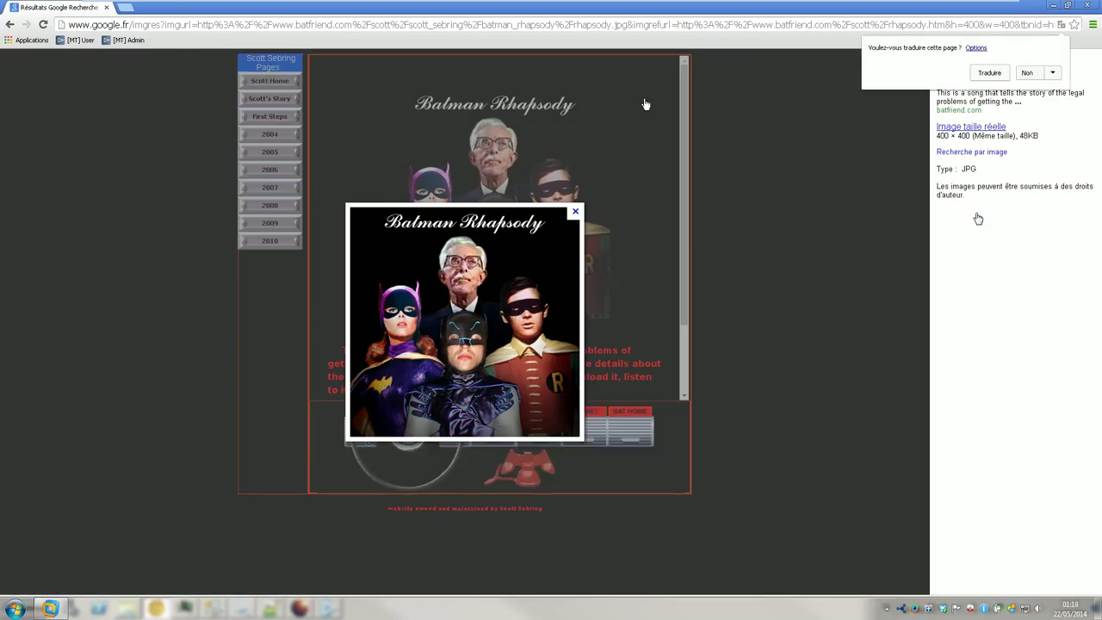
{"action": "left_click", "coordinate": [11, 24]}
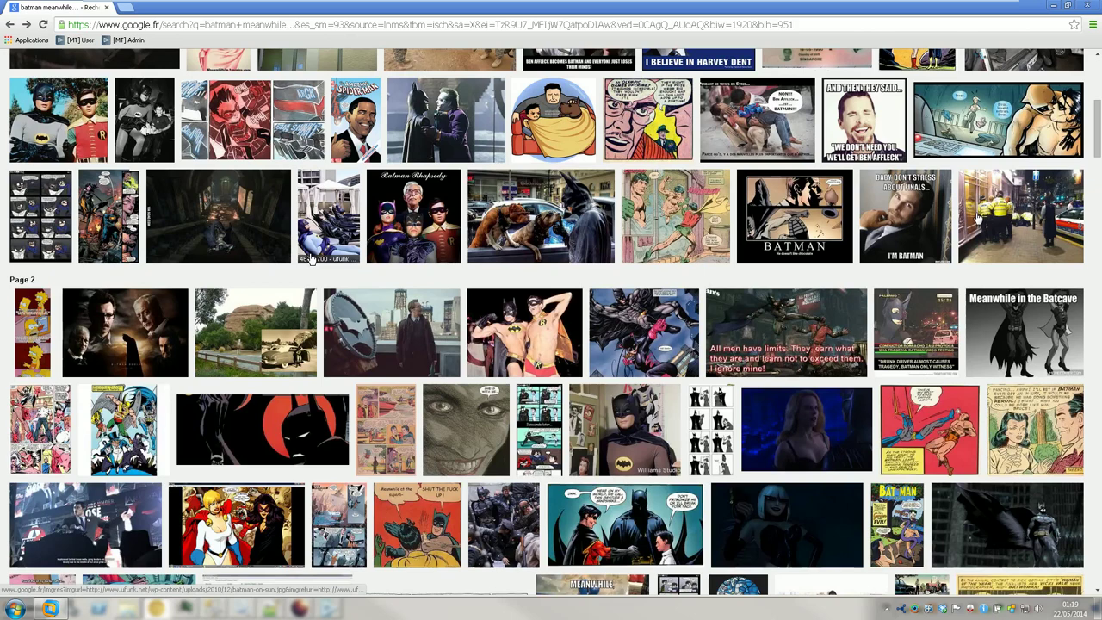
- Open the 'MEANWHILE In Arkham City' picture at full size, then return to the Notepad++ log
{"action": "scroll", "coordinate": [311, 260], "scroll_direction": "down", "scroll_amount": 3}
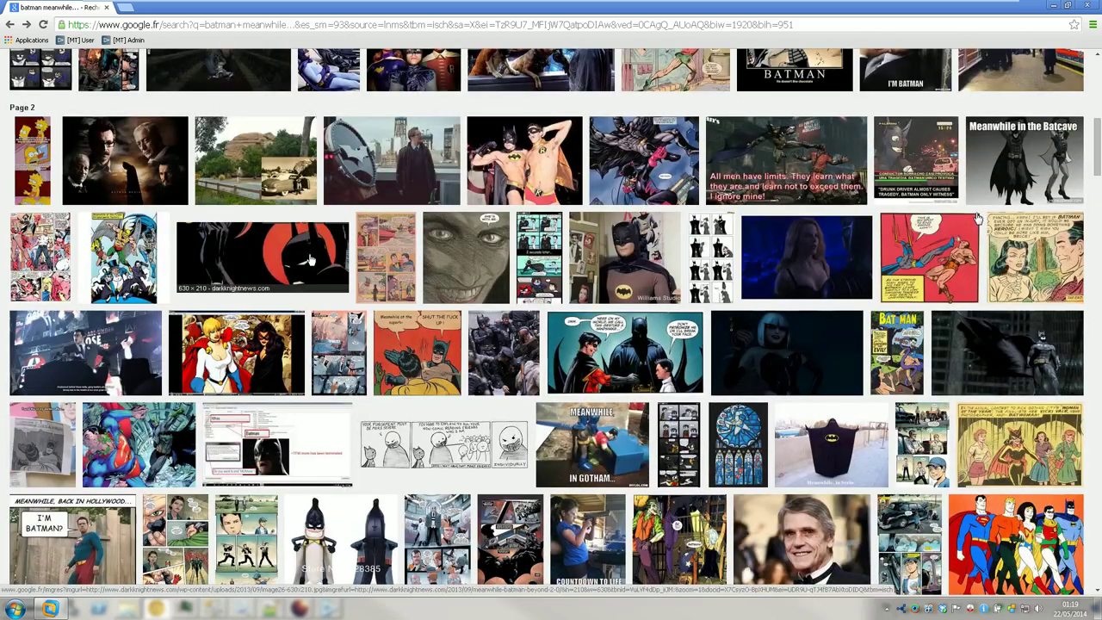
{"action": "scroll", "coordinate": [976, 219], "scroll_direction": "down", "scroll_amount": 2}
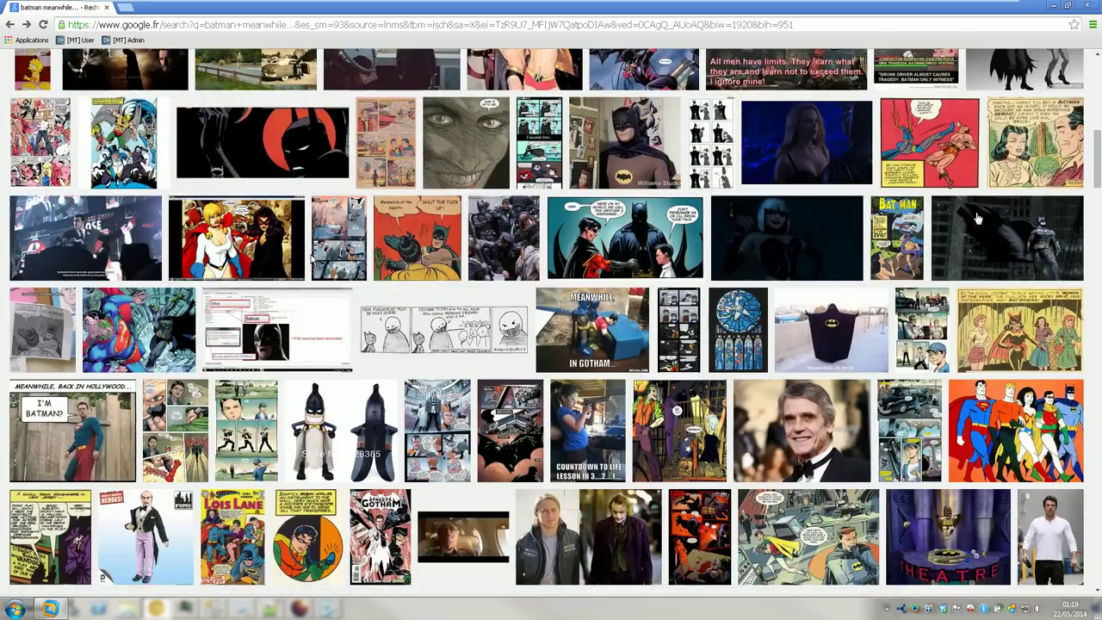
{"action": "scroll", "coordinate": [977, 220], "scroll_direction": "down", "scroll_amount": 4}
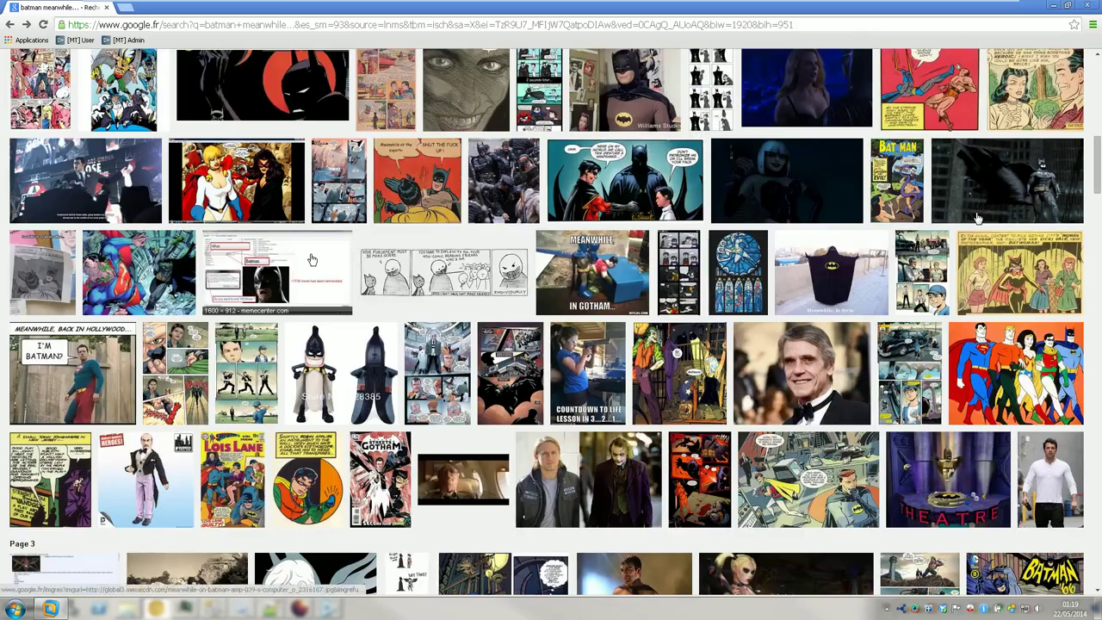
{"action": "scroll", "coordinate": [312, 258], "scroll_direction": "down", "scroll_amount": 3}
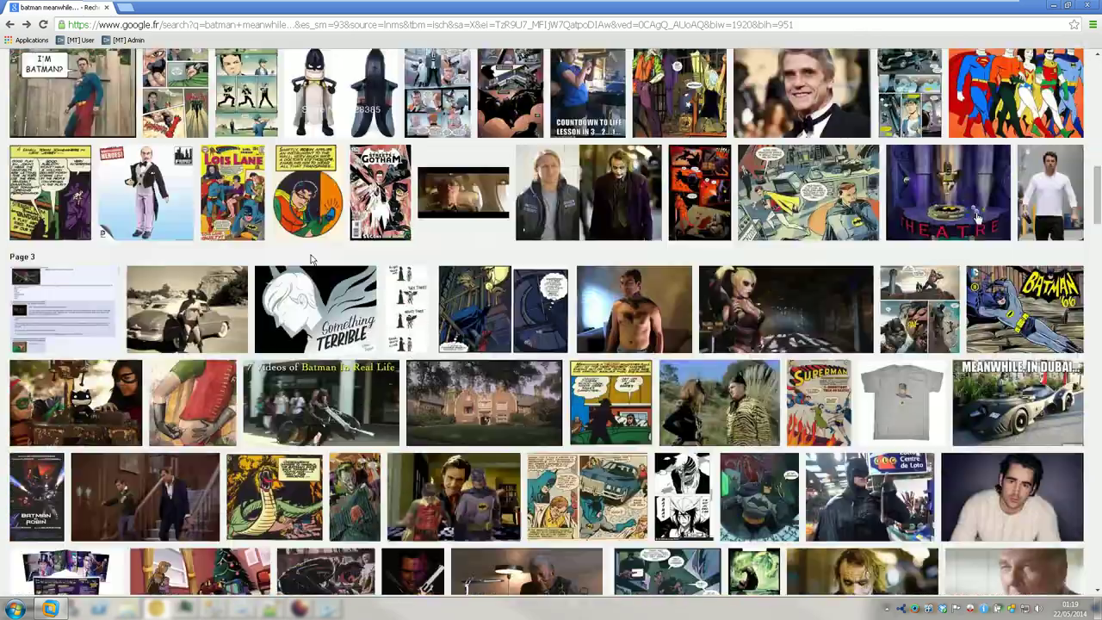
{"action": "scroll", "coordinate": [311, 258], "scroll_direction": "down", "scroll_amount": 2}
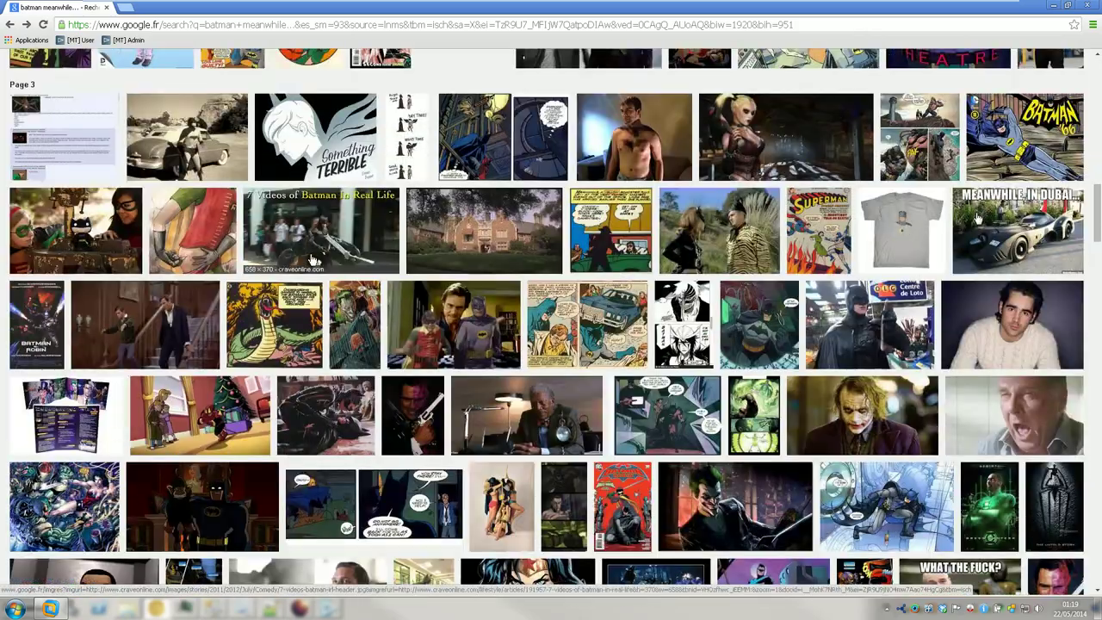
{"action": "scroll", "coordinate": [710, 293], "scroll_direction": "down", "scroll_amount": 3}
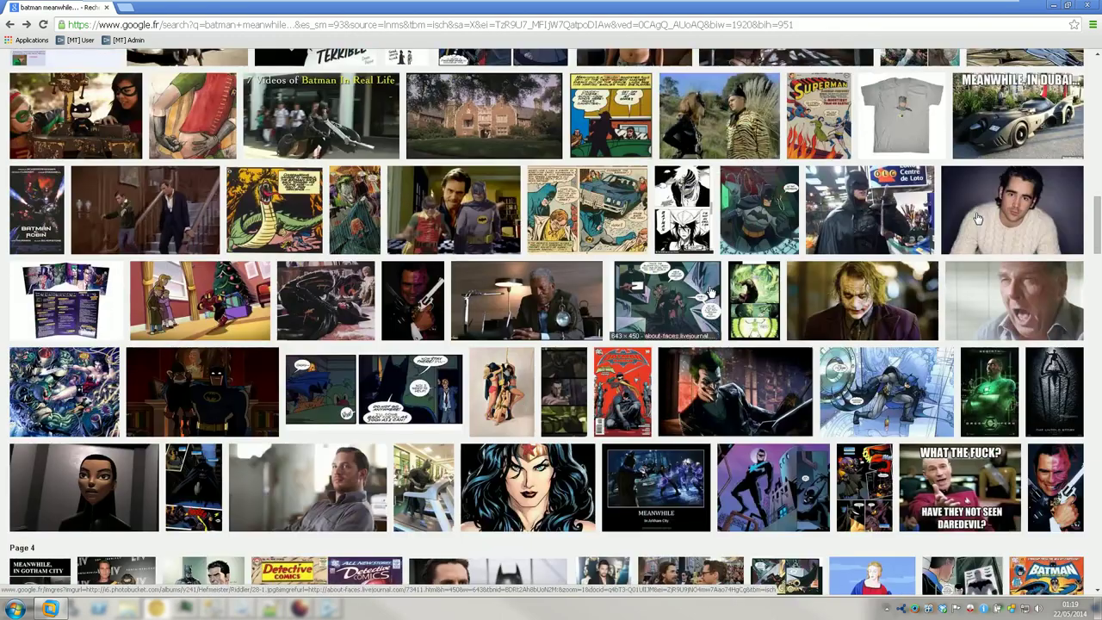
{"action": "scroll", "coordinate": [710, 292], "scroll_direction": "down", "scroll_amount": 3}
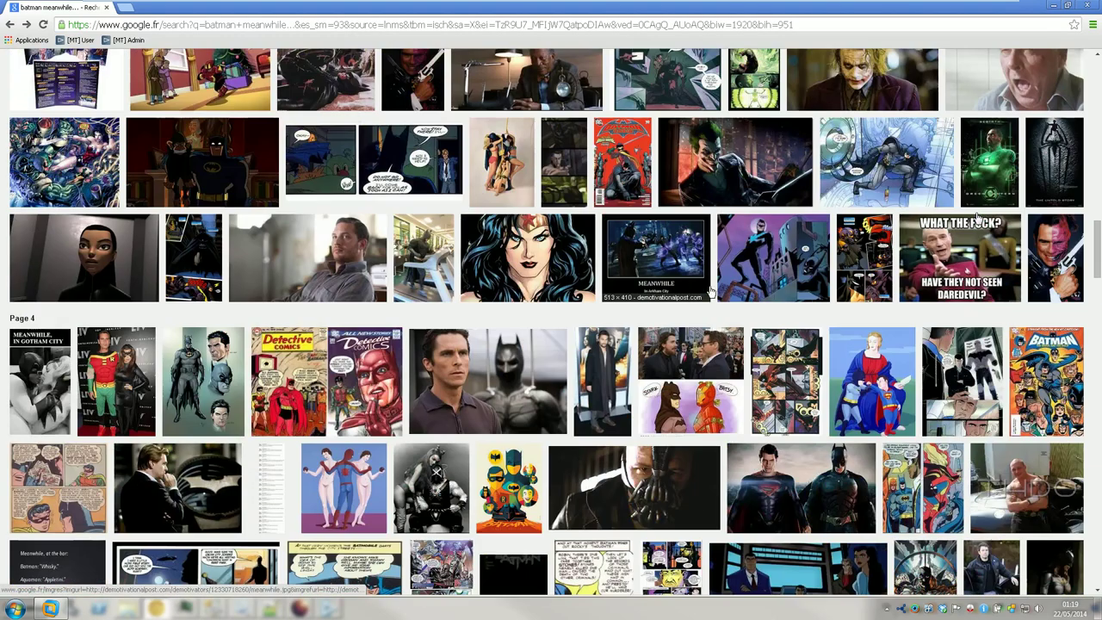
{"action": "left_click", "coordinate": [652, 255]}
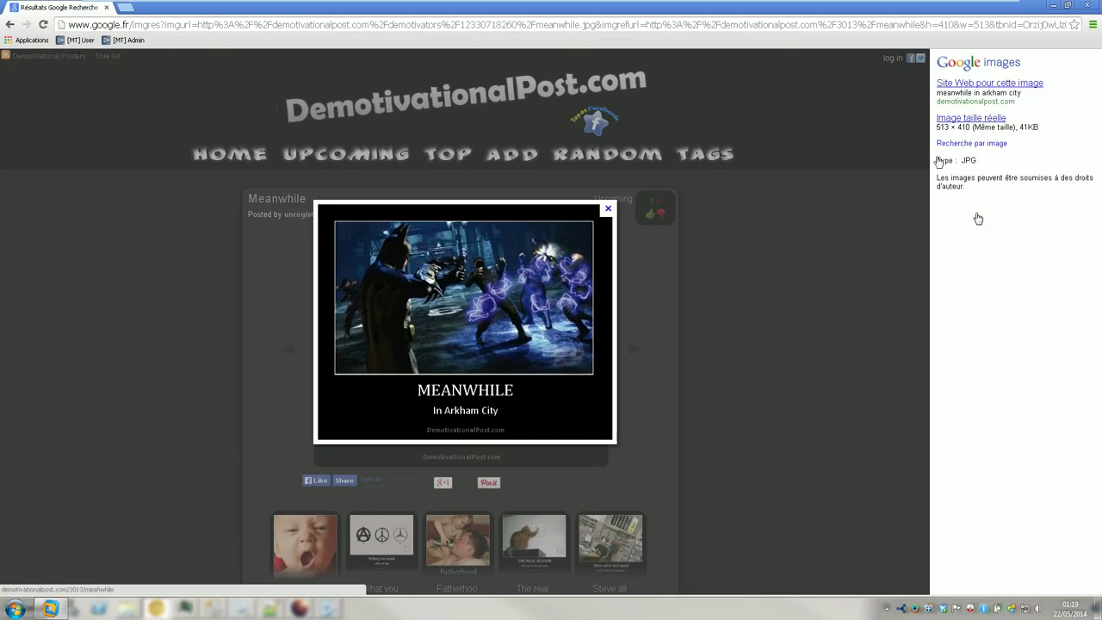
{"action": "left_click", "coordinate": [962, 119]}
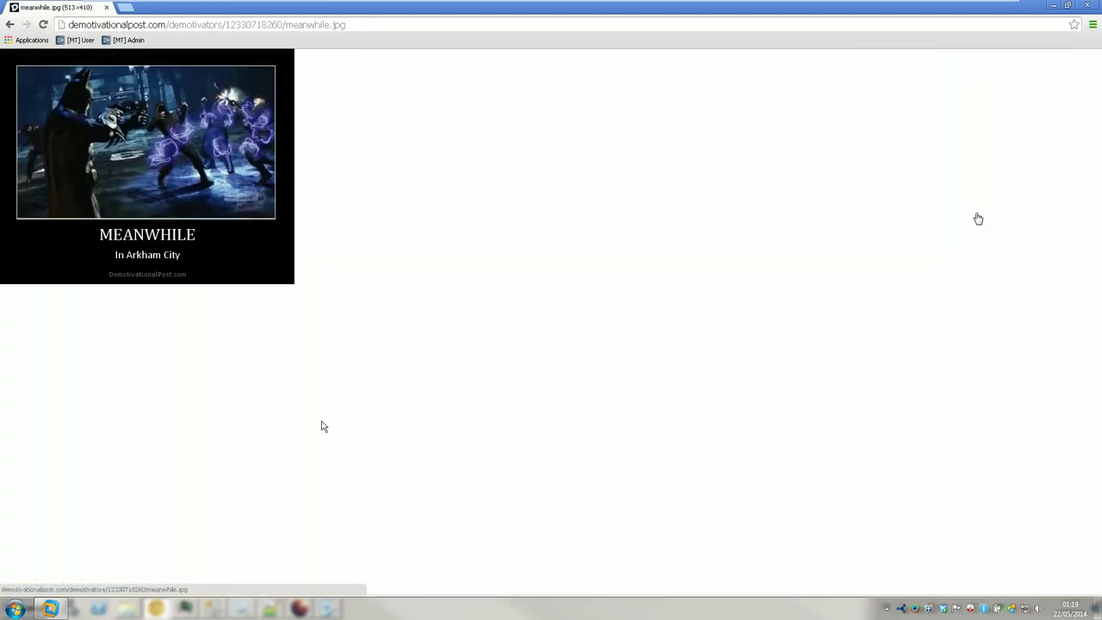
{"action": "left_click", "coordinate": [160, 607]}
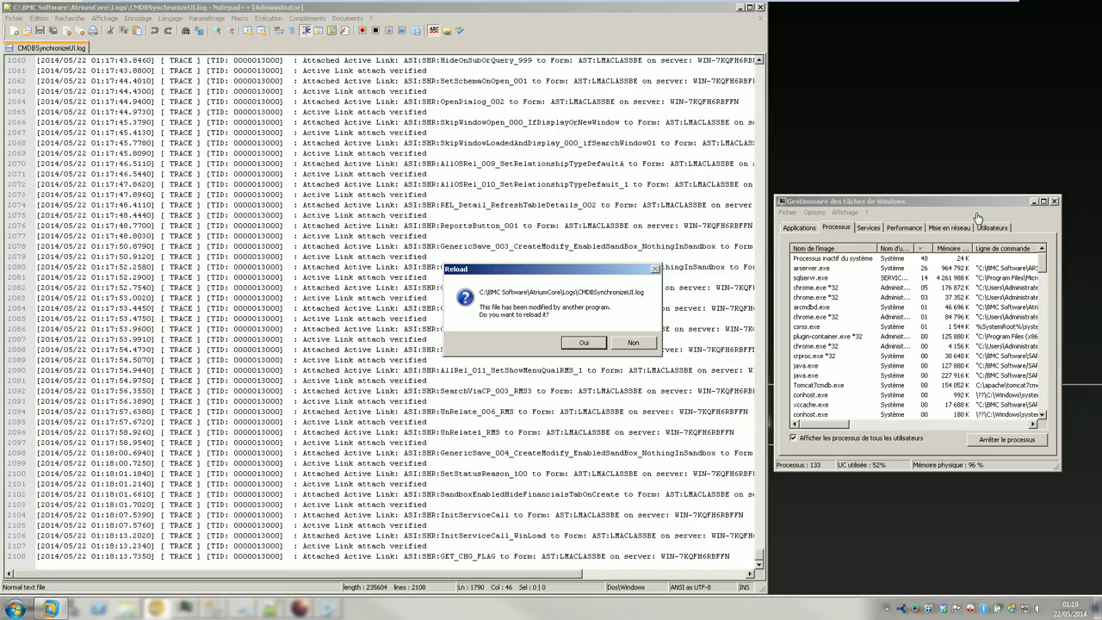
- Reload CMDBSynchronizeUI.log to its 2332 lines, then return to Chrome with the address selected
{"action": "left_click", "coordinate": [579, 341]}
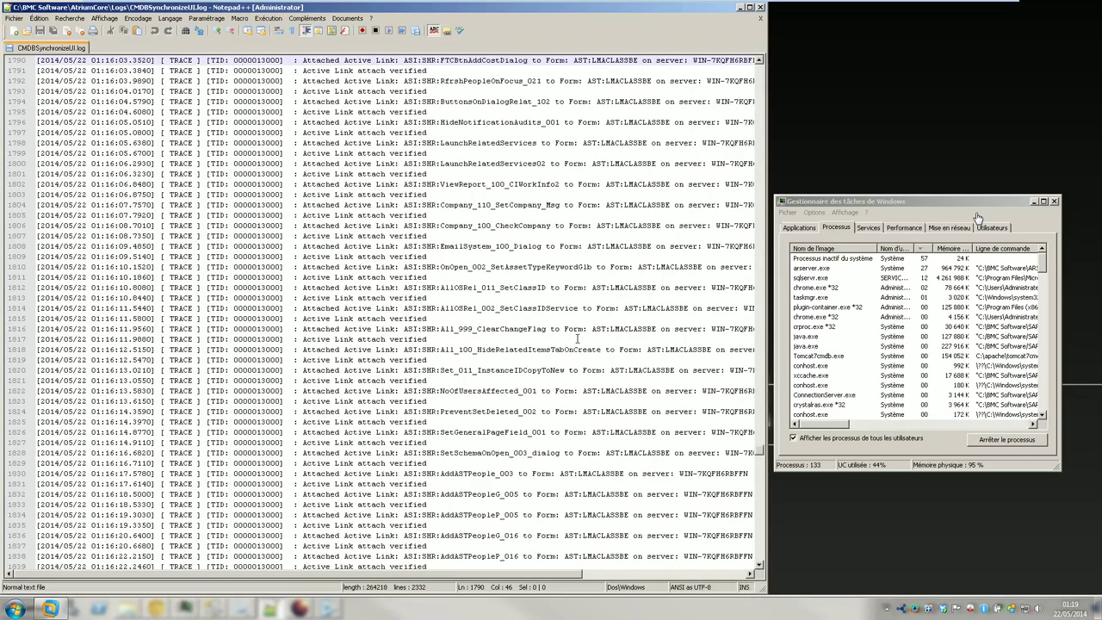
{"action": "left_click_drag", "start_coordinate": [762, 458], "coordinate": [749, 571]}
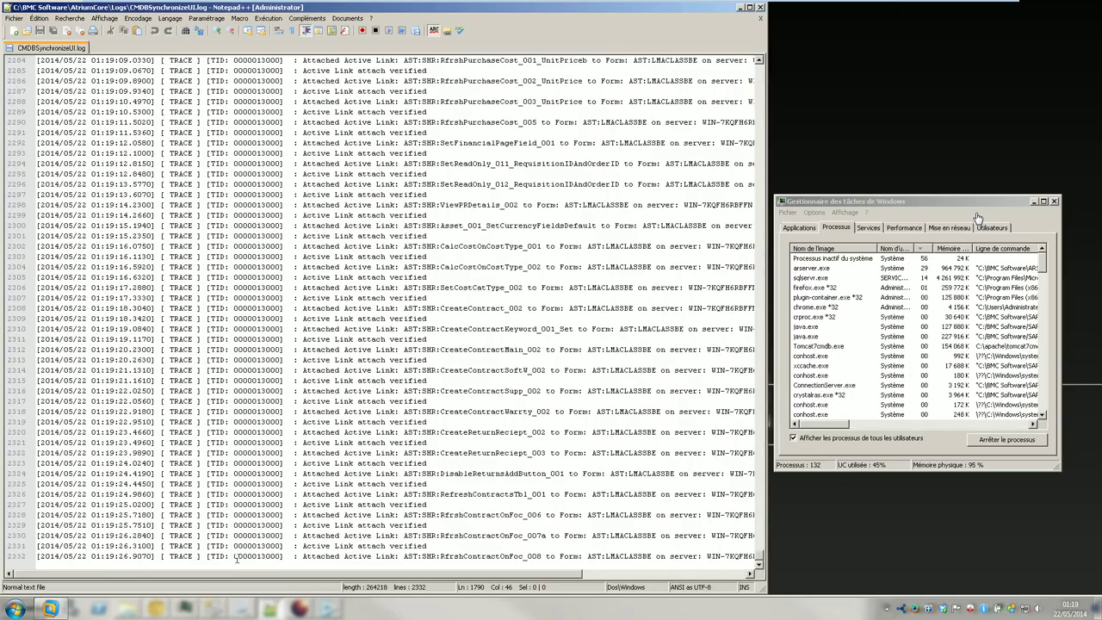
{"action": "key", "text": "alt+Tab"}
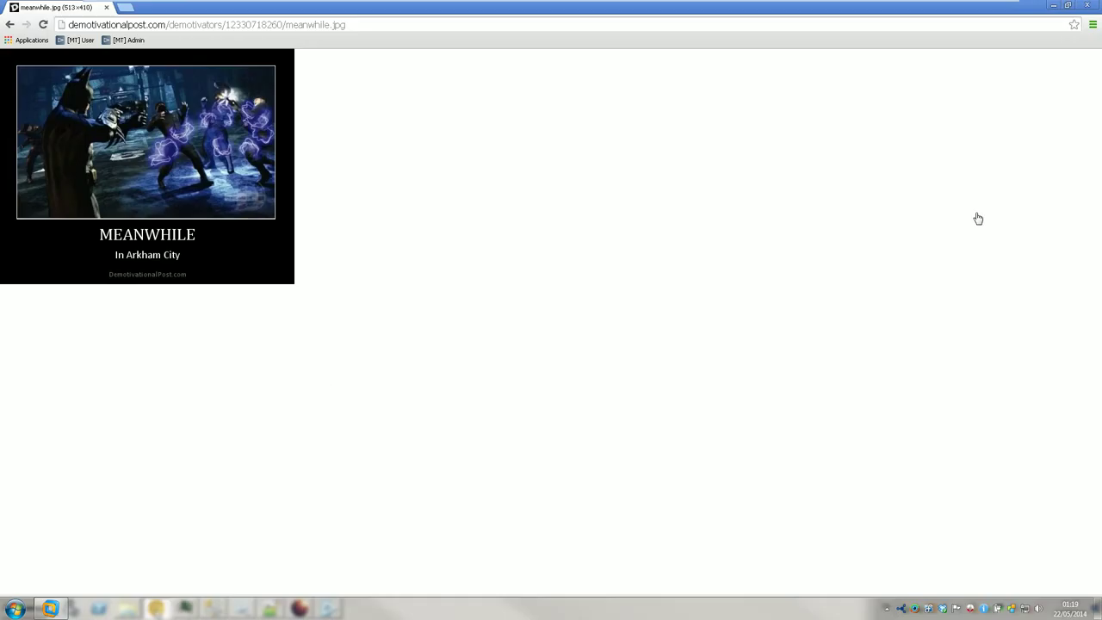
{"action": "left_click", "coordinate": [83, 24]}
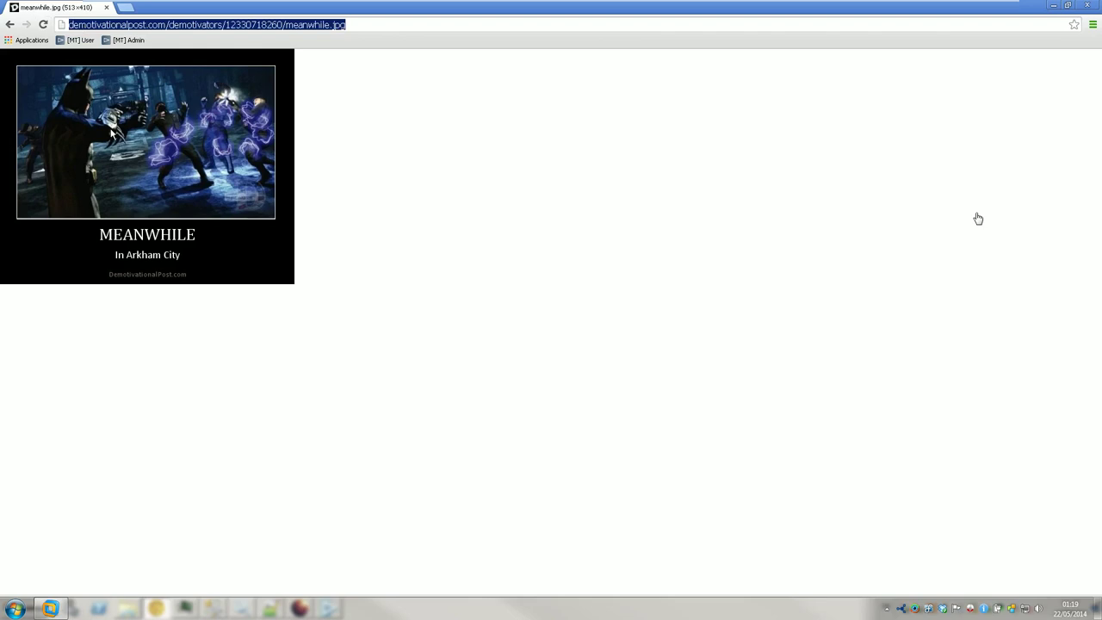
- Search Google Images for 'batman background' and preview the dark city-skyline Batman picture
{"action": "type", "text": "batman "}
{"action": "type", "text": "background"}
{"action": "key", "text": "Return"}
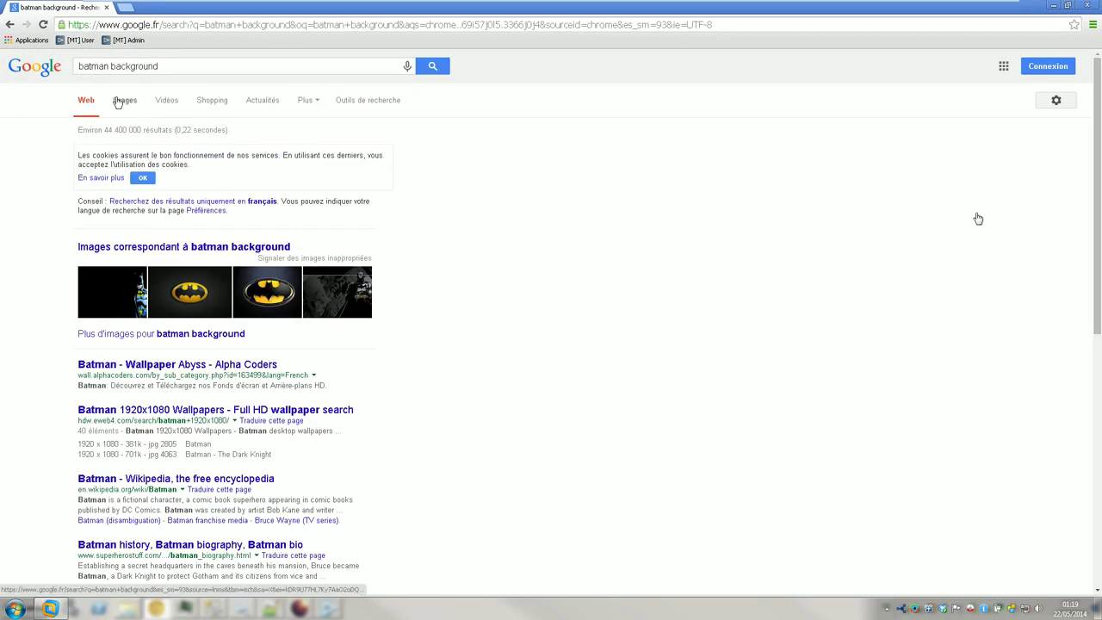
{"action": "left_click", "coordinate": [118, 102]}
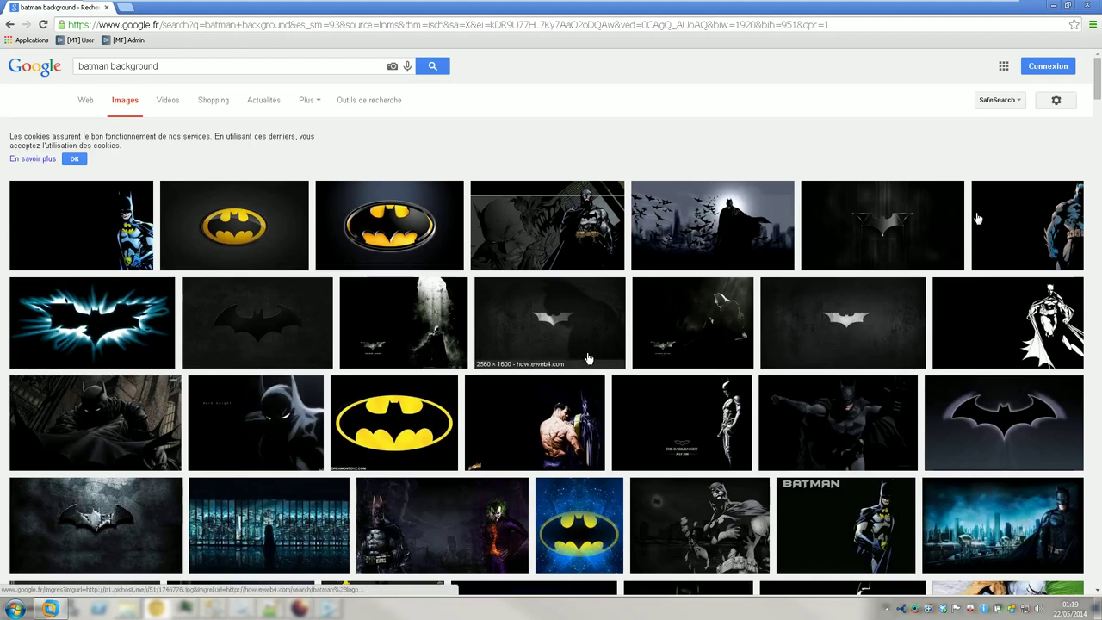
{"action": "scroll", "coordinate": [584, 354], "scroll_direction": "down", "scroll_amount": 3}
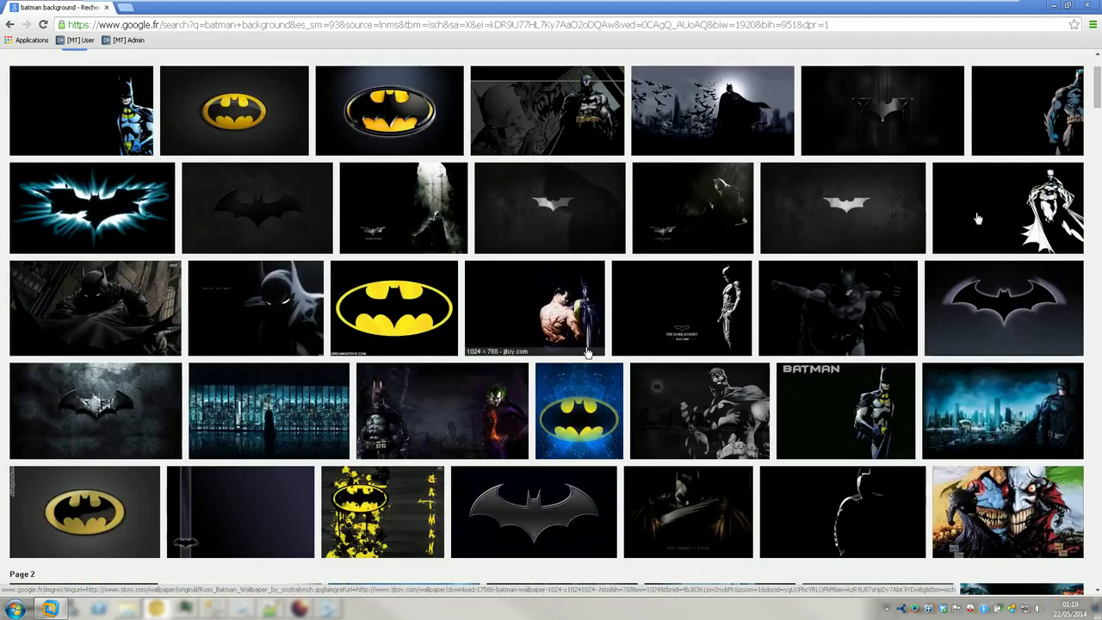
{"action": "left_click", "coordinate": [302, 415]}
- Show the 1920×1200 Batman skyline wallpaper at actual size, with Task Manager brought forward
{"action": "left_click", "coordinate": [975, 129]}
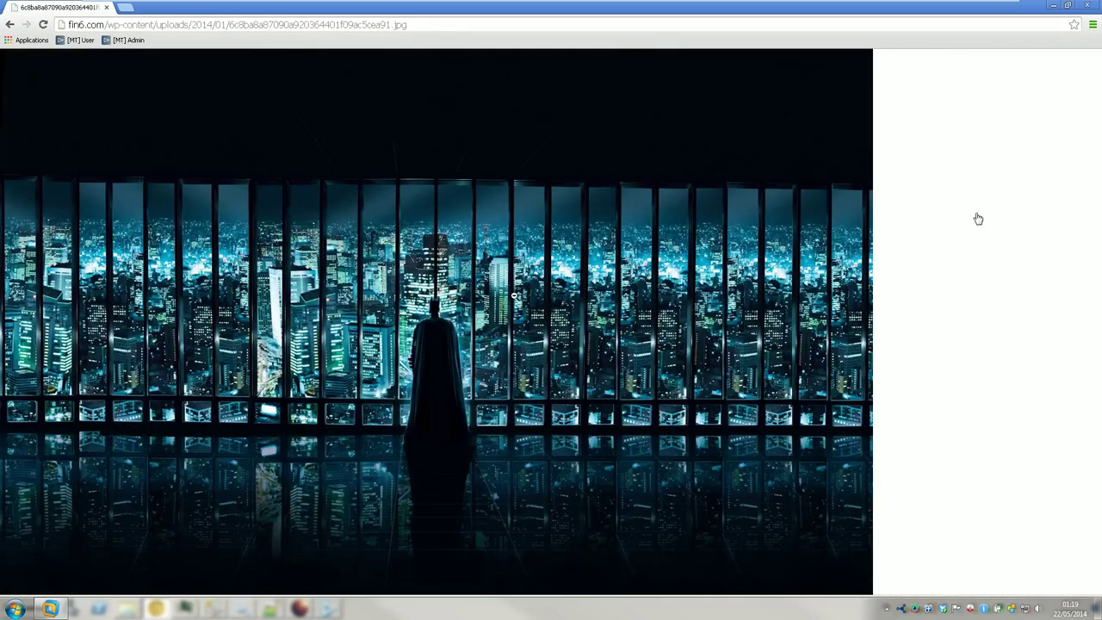
{"action": "left_click", "coordinate": [516, 295]}
{"action": "scroll", "coordinate": [432, 325], "scroll_direction": "down", "scroll_amount": 3}
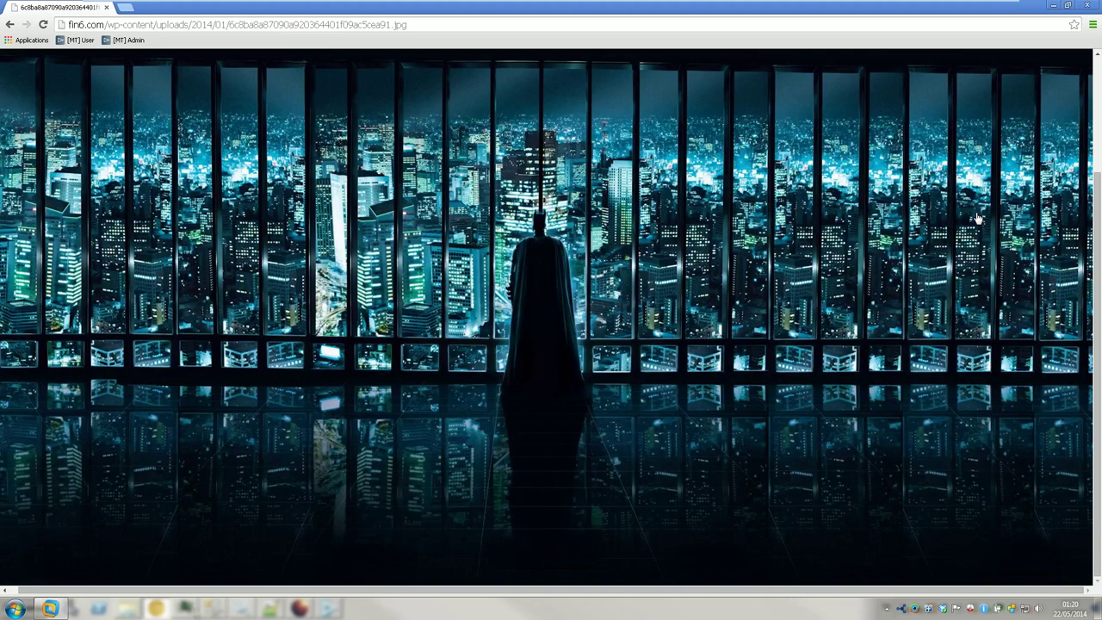
{"action": "left_click", "coordinate": [185, 608]}
{"action": "mouse_move", "coordinate": [213, 609]}
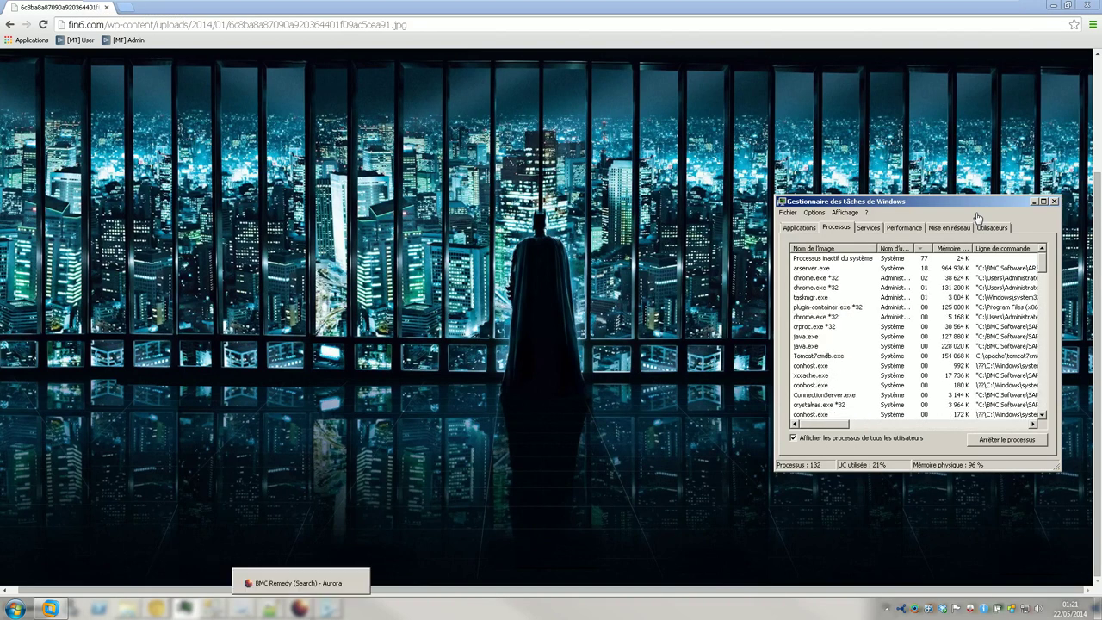
- Reload CMDBSynchronizeUI.log twice and scroll to its end to read the database-timeout ERROR lines
{"action": "key", "text": "alt+Tab"}
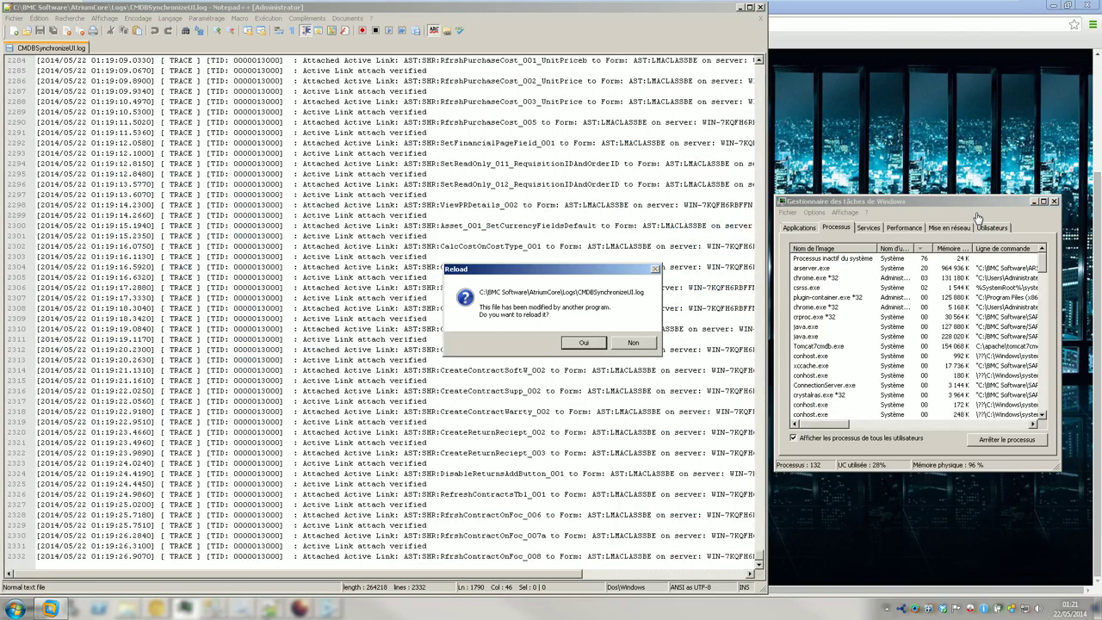
{"action": "left_click", "coordinate": [583, 342]}
{"action": "left_click_drag", "start_coordinate": [756, 453], "coordinate": [755, 484]}
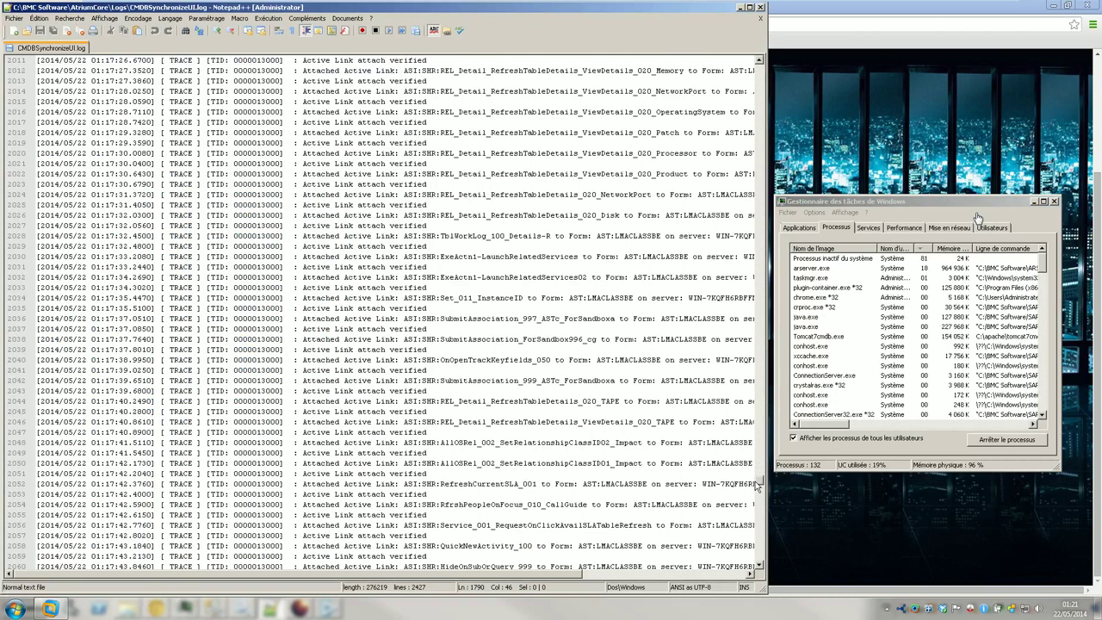
{"action": "left_click_drag", "start_coordinate": [756, 484], "coordinate": [756, 515]}
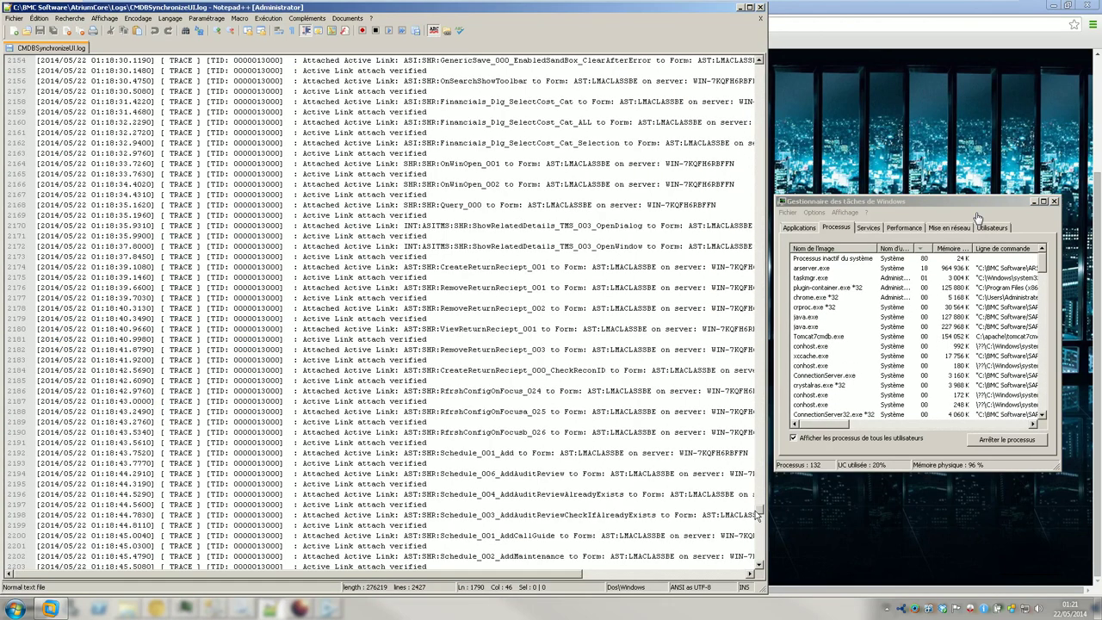
{"action": "left_click_drag", "start_coordinate": [756, 514], "coordinate": [738, 588]}
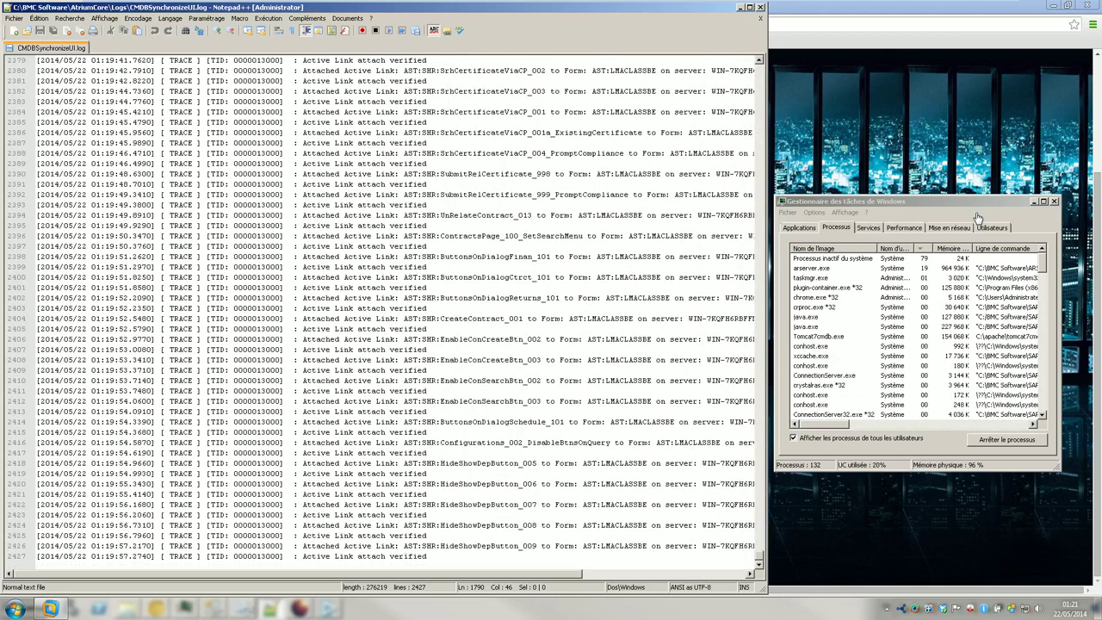
{"action": "left_click", "coordinate": [270, 611]}
{"action": "key", "text": "Return"}
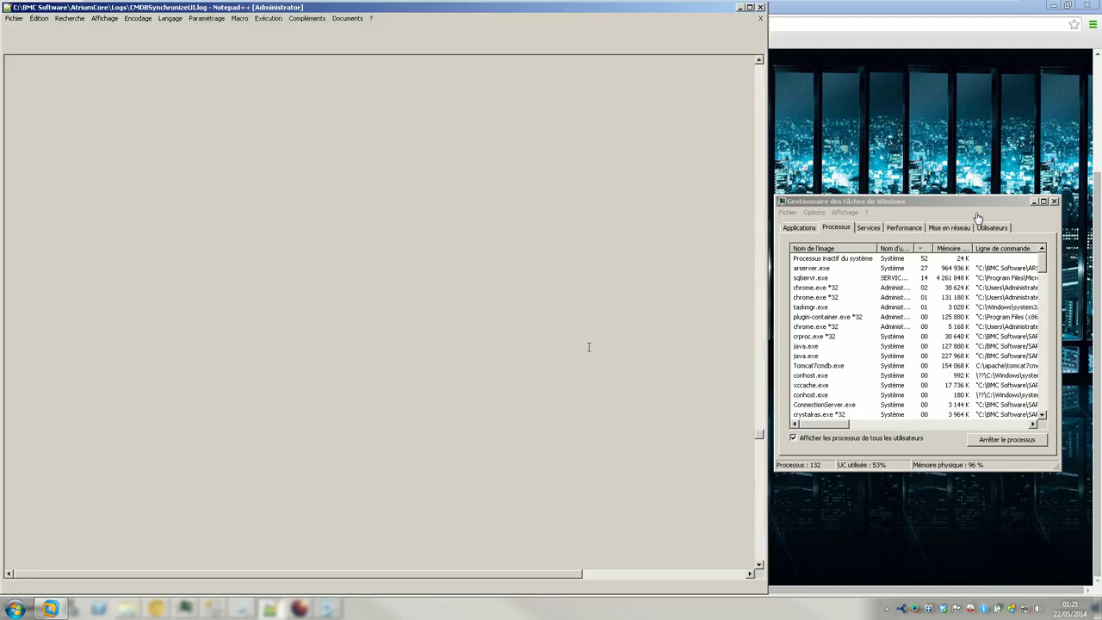
{"action": "left_click_drag", "start_coordinate": [760, 441], "coordinate": [757, 578]}
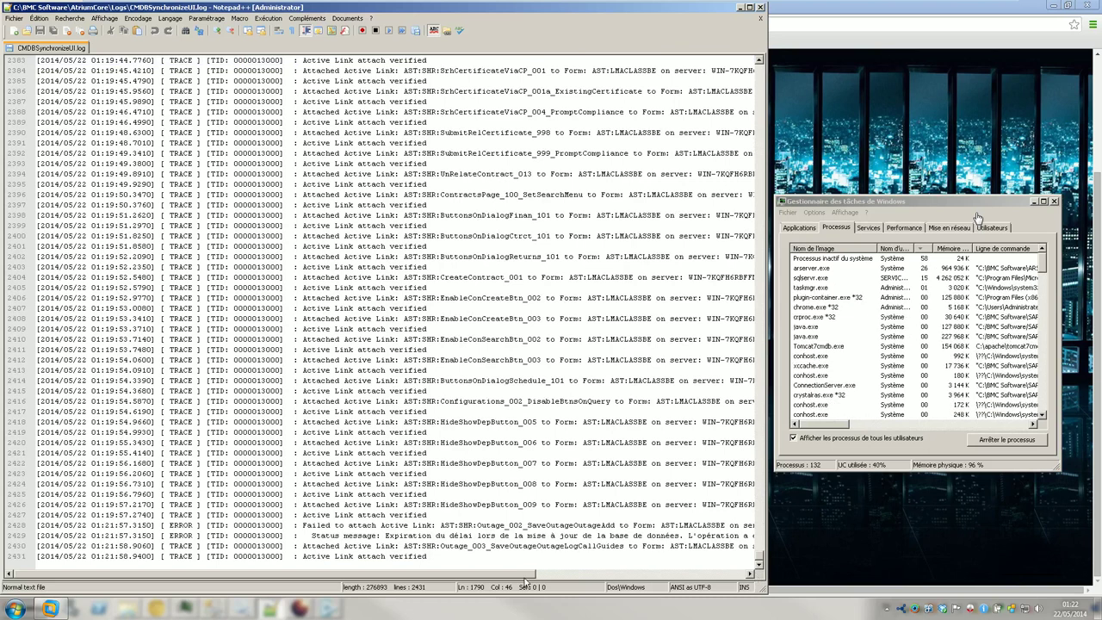
{"action": "left_click_drag", "start_coordinate": [393, 580], "coordinate": [303, 578]}
{"action": "mouse_move", "coordinate": [272, 612]}
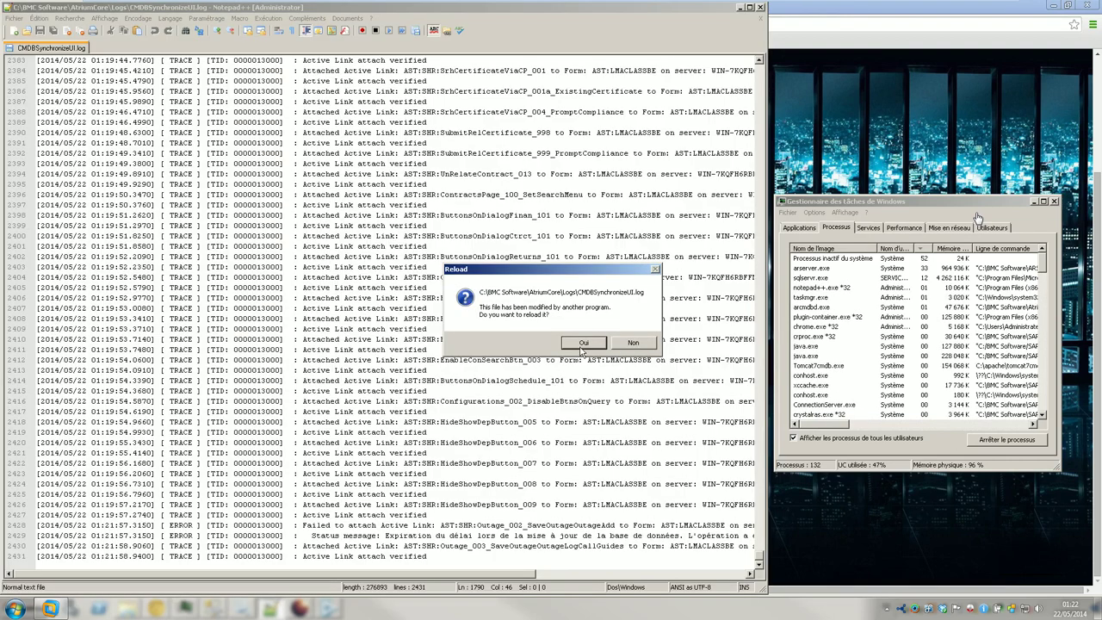
- Reload the log, now 2541 lines, and scroll to the ContractDetails line near its end
{"action": "left_click", "coordinate": [582, 343]}
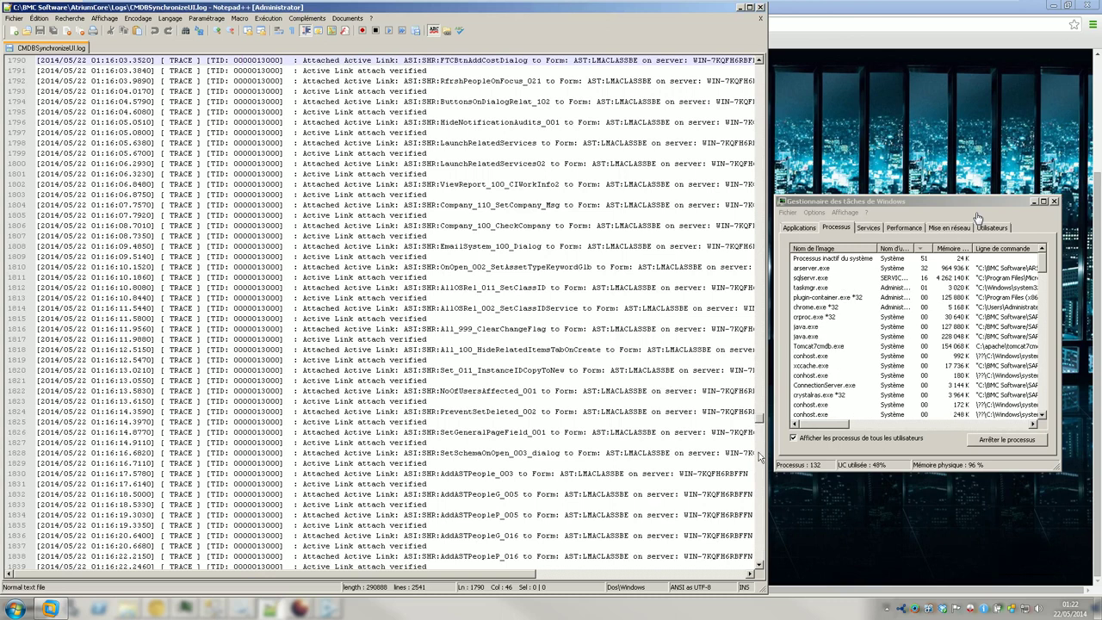
{"action": "left_click", "coordinate": [759, 469]}
{"action": "left_click", "coordinate": [760, 474]}
{"action": "left_click_drag", "start_coordinate": [761, 475], "coordinate": [764, 564]}
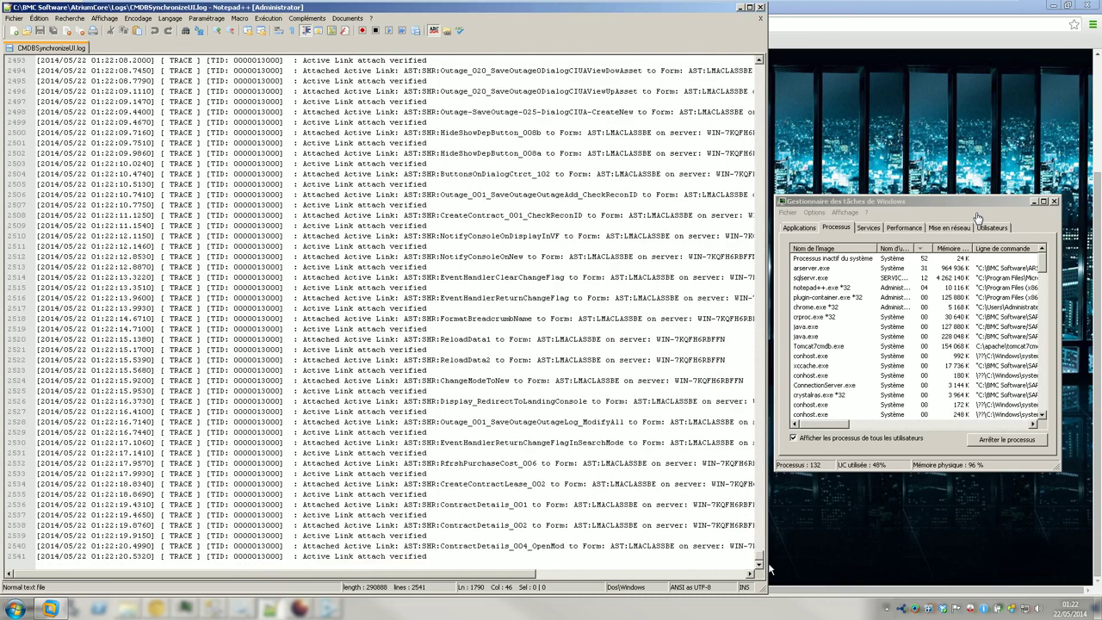
{"action": "left_click", "coordinate": [506, 525]}
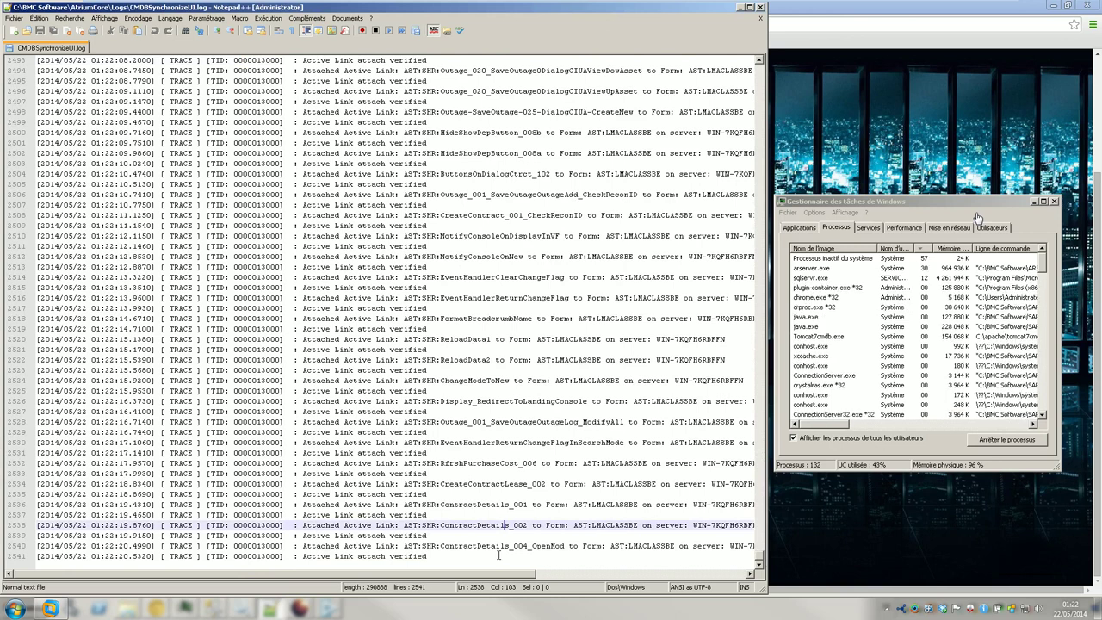
- Highlight the ERROR entries around line 2428, then return to the end of the log
{"action": "scroll", "coordinate": [449, 495], "scroll_direction": "up", "scroll_amount": 8}
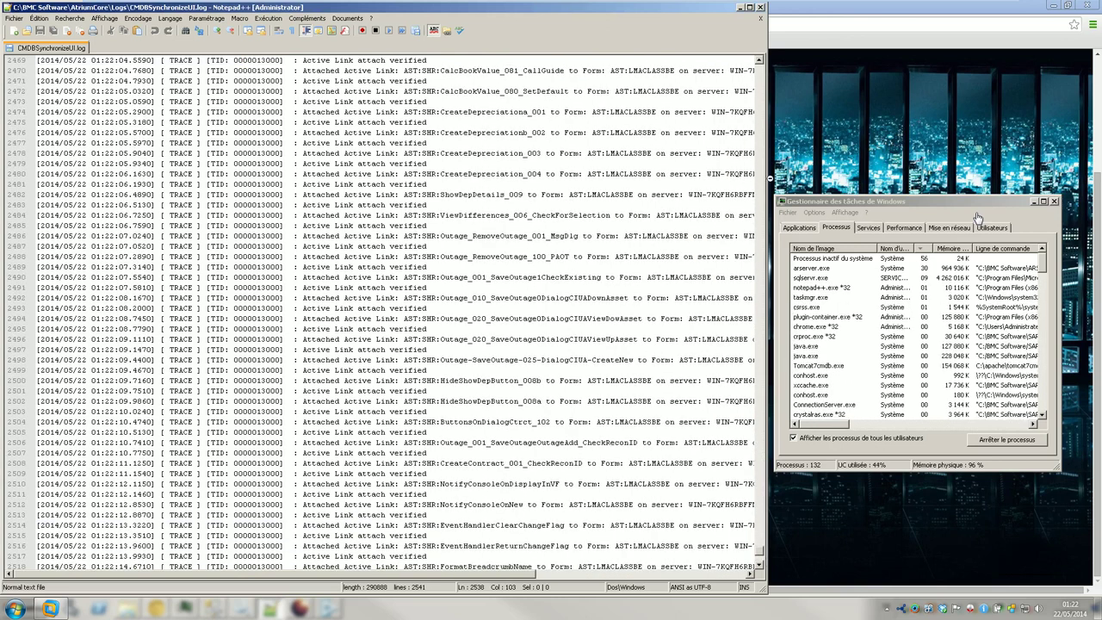
{"action": "left_click", "coordinate": [760, 168]}
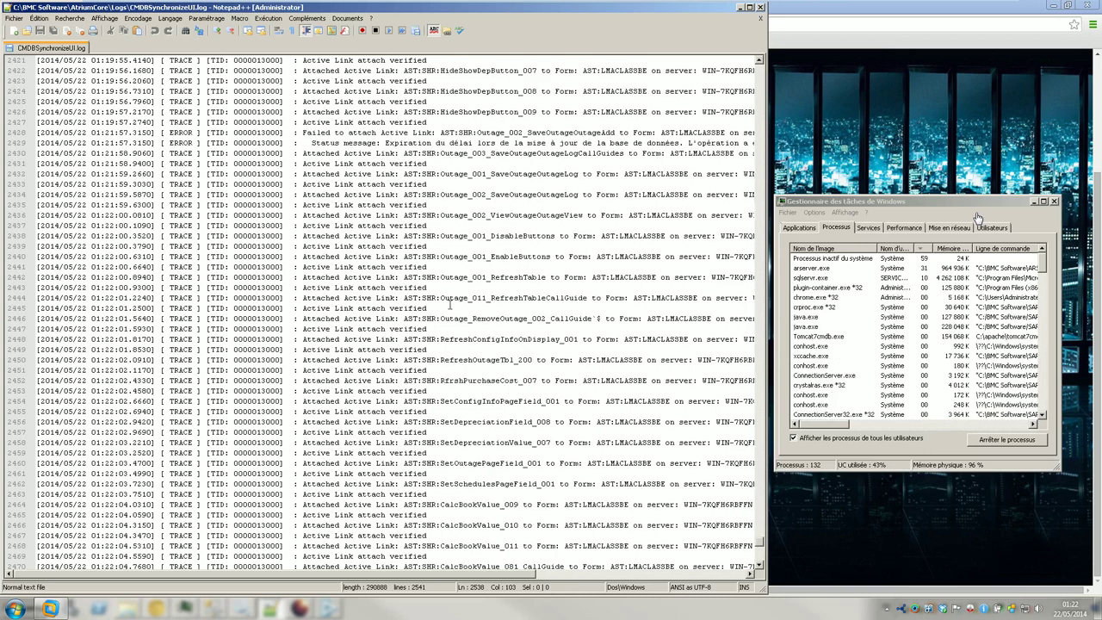
{"action": "double_click", "coordinate": [183, 133]}
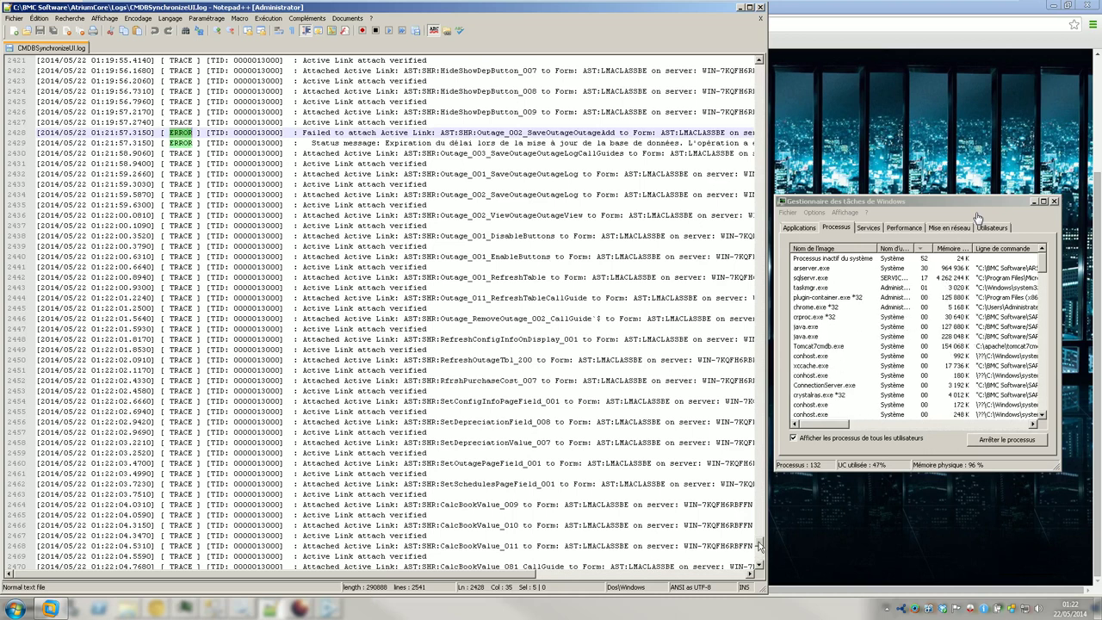
{"action": "left_click_drag", "start_coordinate": [760, 544], "coordinate": [761, 591]}
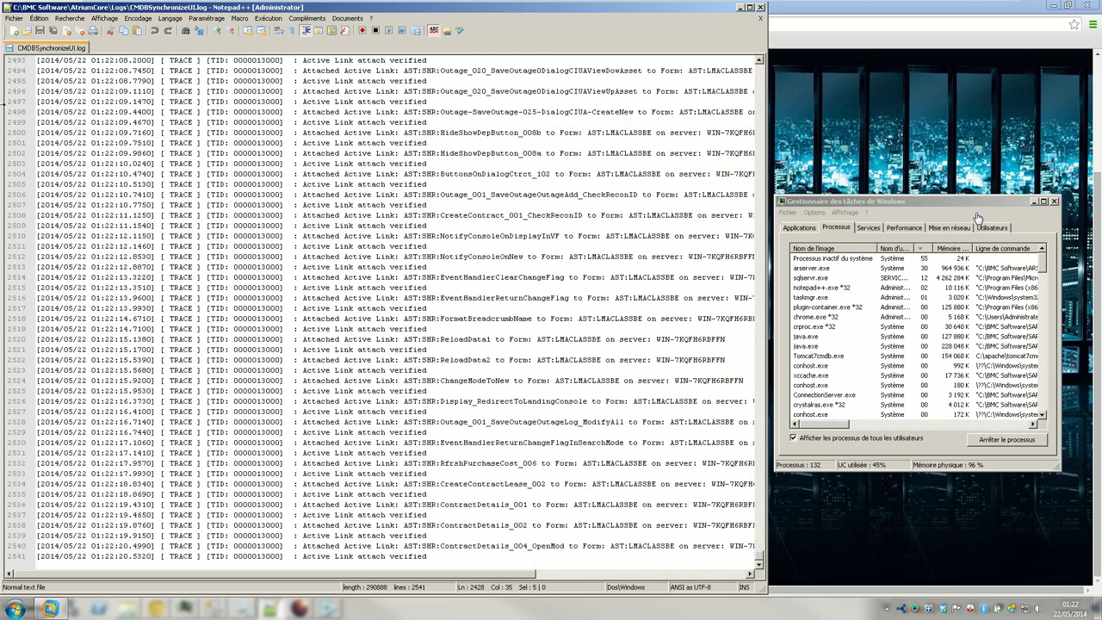
{"action": "left_click", "coordinate": [15, 18]}
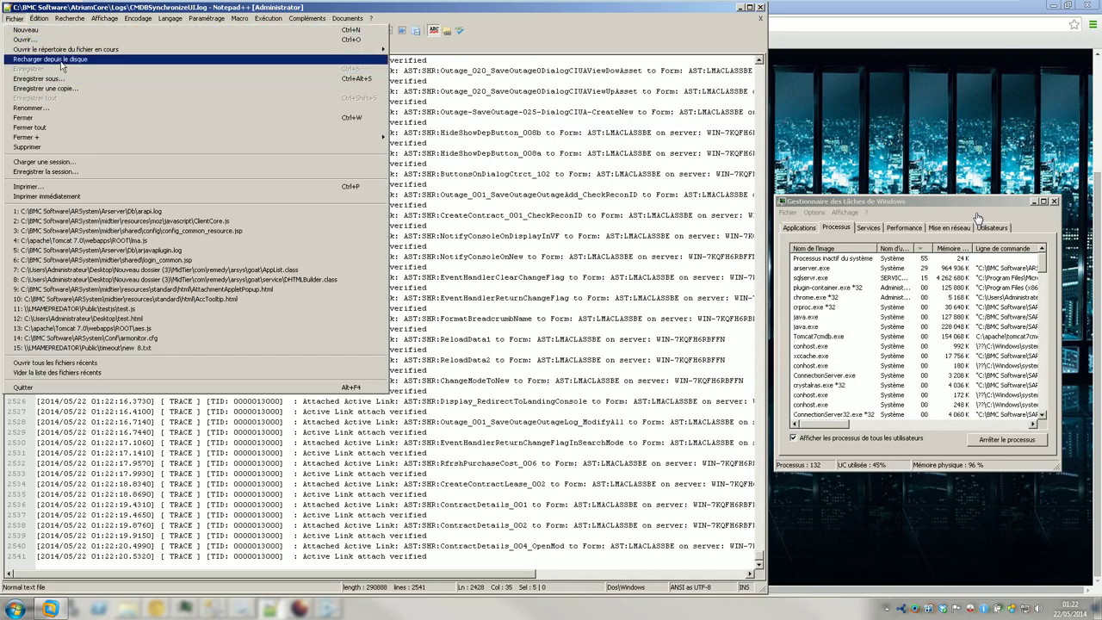
- Reload CMDBSynchronizeUI.log from disk twice, reaching 2641 lines, then minimize Notepad++
{"action": "left_click", "coordinate": [50, 58]}
{"action": "scroll", "coordinate": [387, 402], "scroll_direction": "down", "scroll_amount": 15}
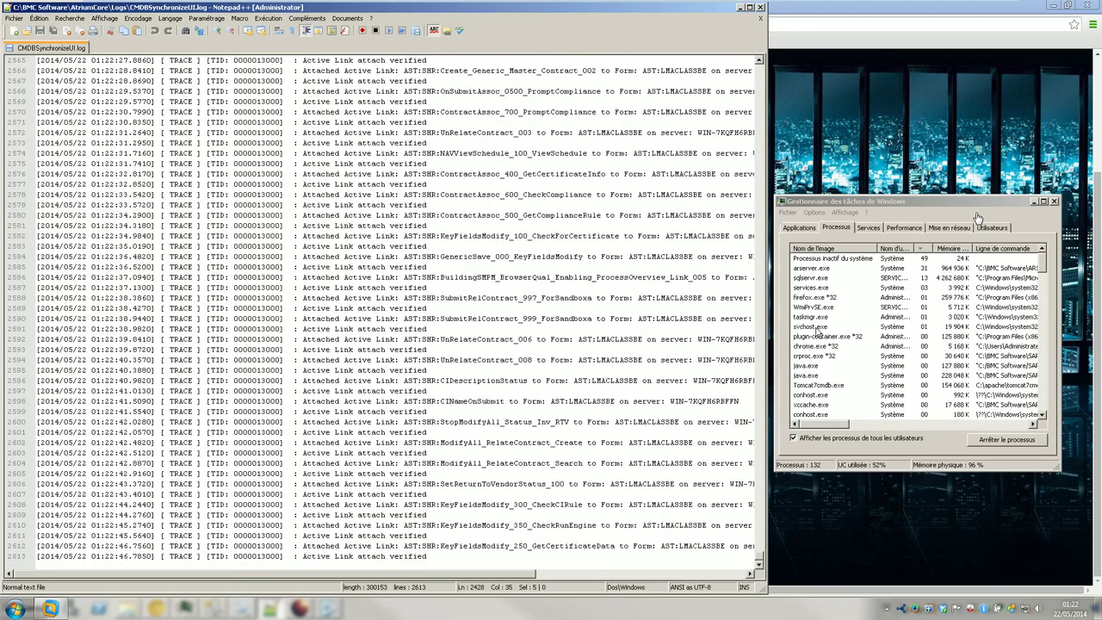
{"action": "left_click", "coordinate": [510, 564]}
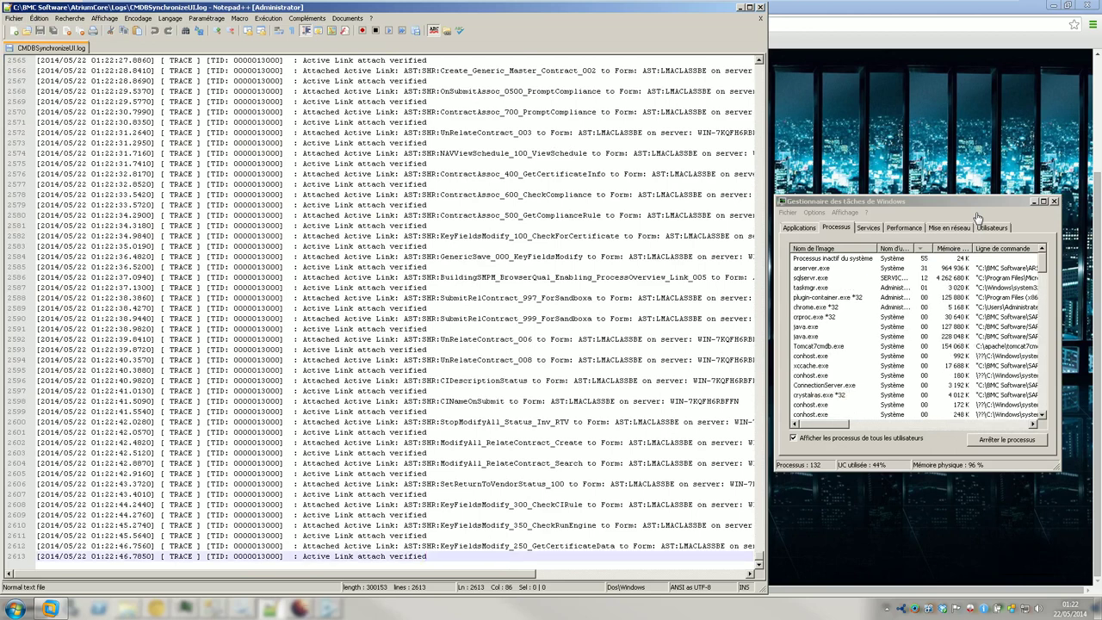
{"action": "key", "text": "Return"}
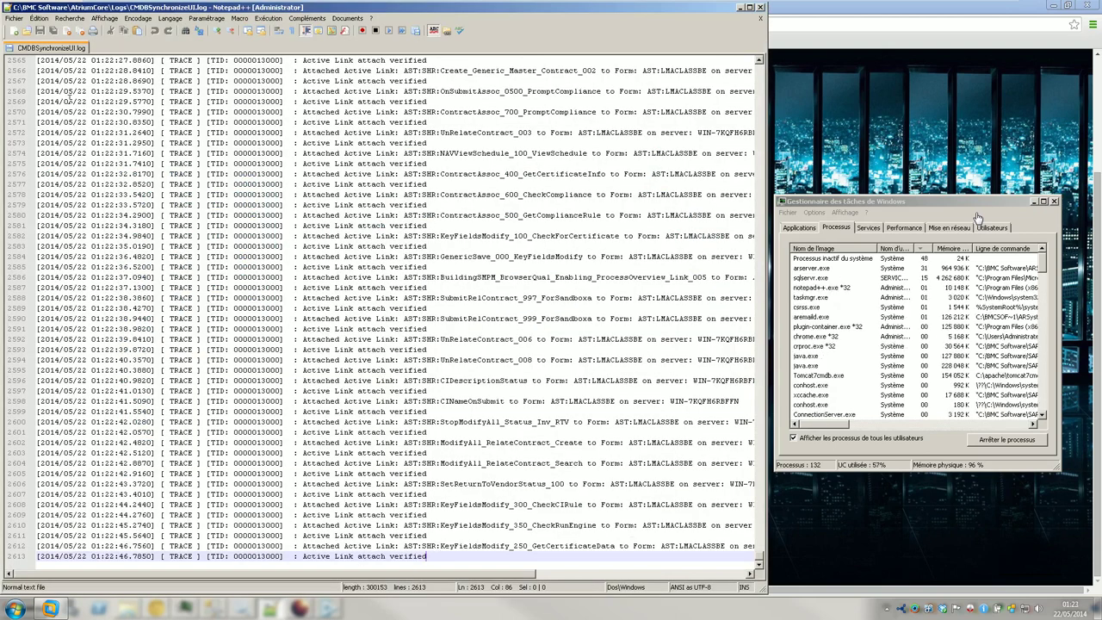
{"action": "left_click", "coordinate": [15, 18]}
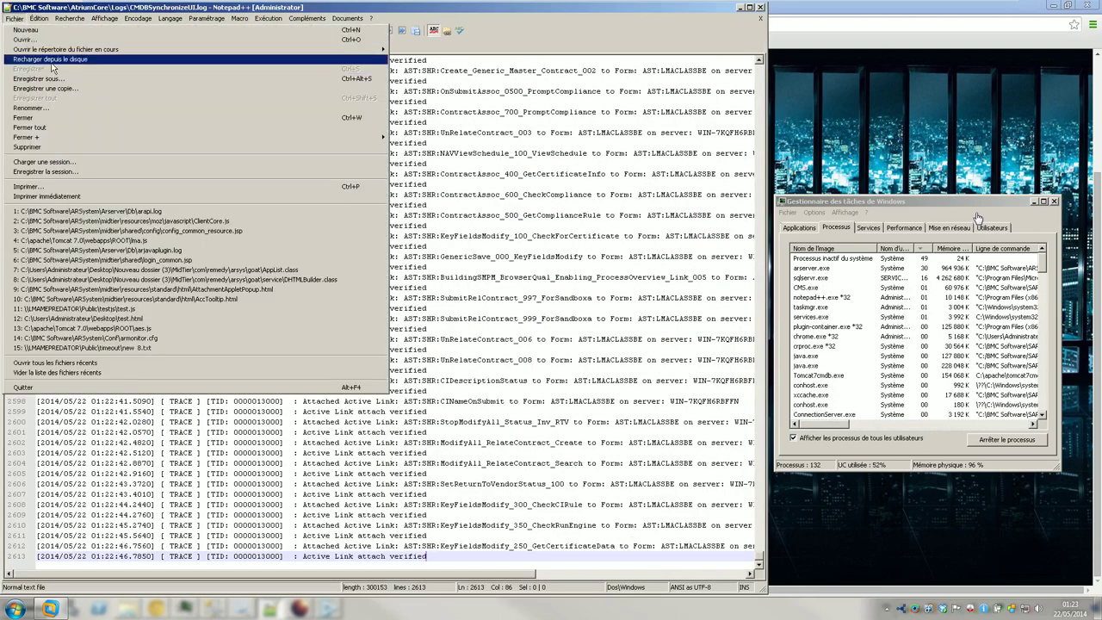
{"action": "left_click", "coordinate": [60, 59]}
{"action": "scroll", "coordinate": [469, 414], "scroll_direction": "down", "scroll_amount": 9}
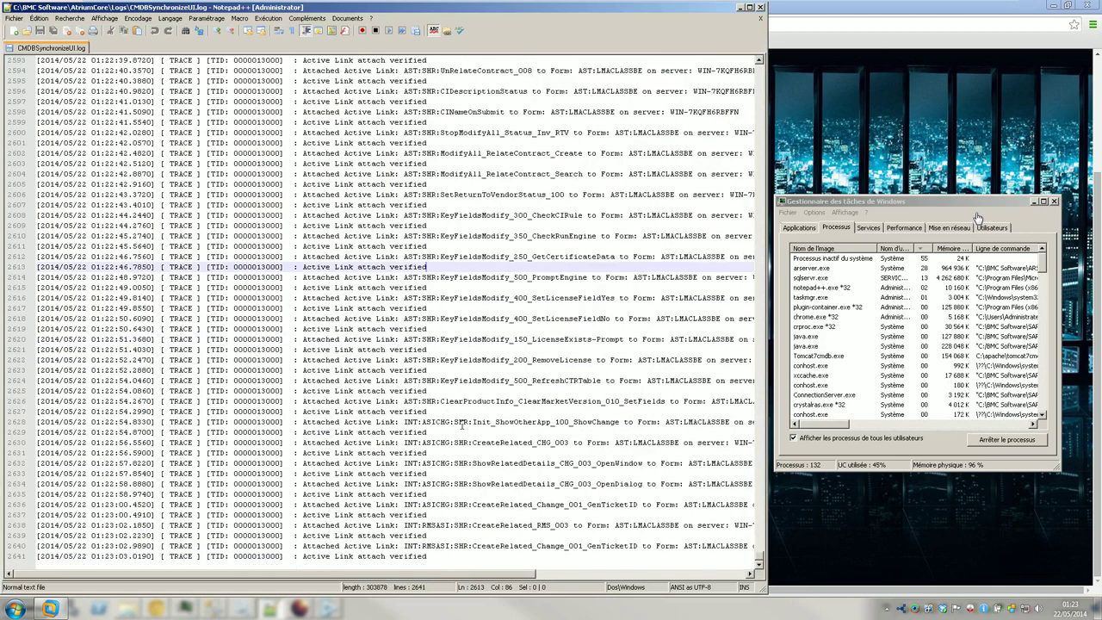
{"action": "left_click", "coordinate": [740, 8]}
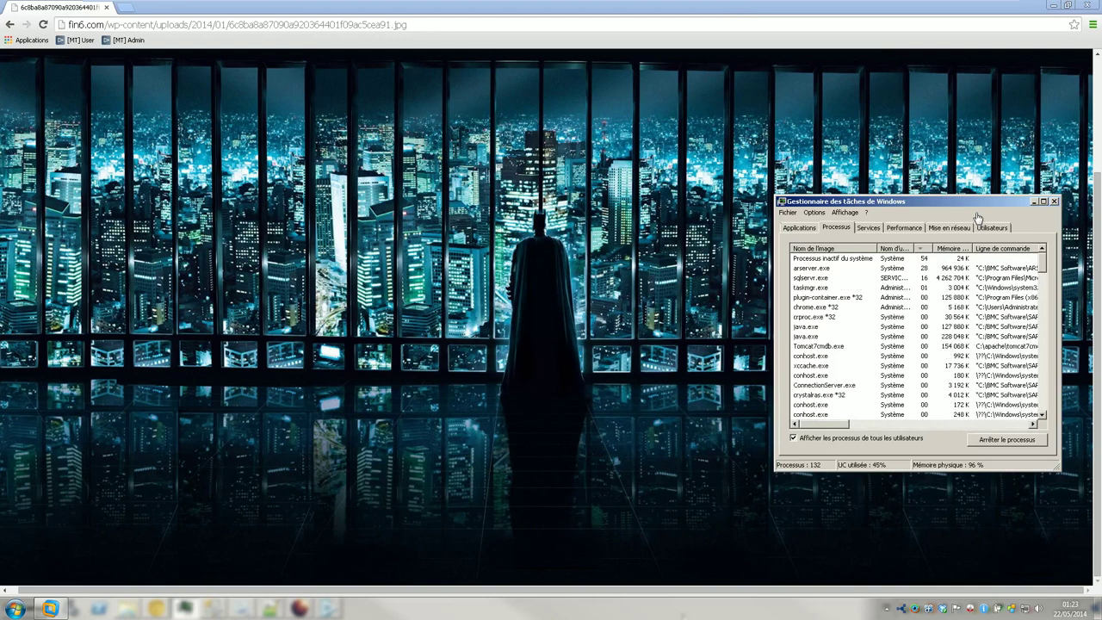
- Check Task Manager's CPU and memory graphs, return to Processes, and accept the log reload (2753 lines)
{"action": "left_click", "coordinate": [904, 227]}
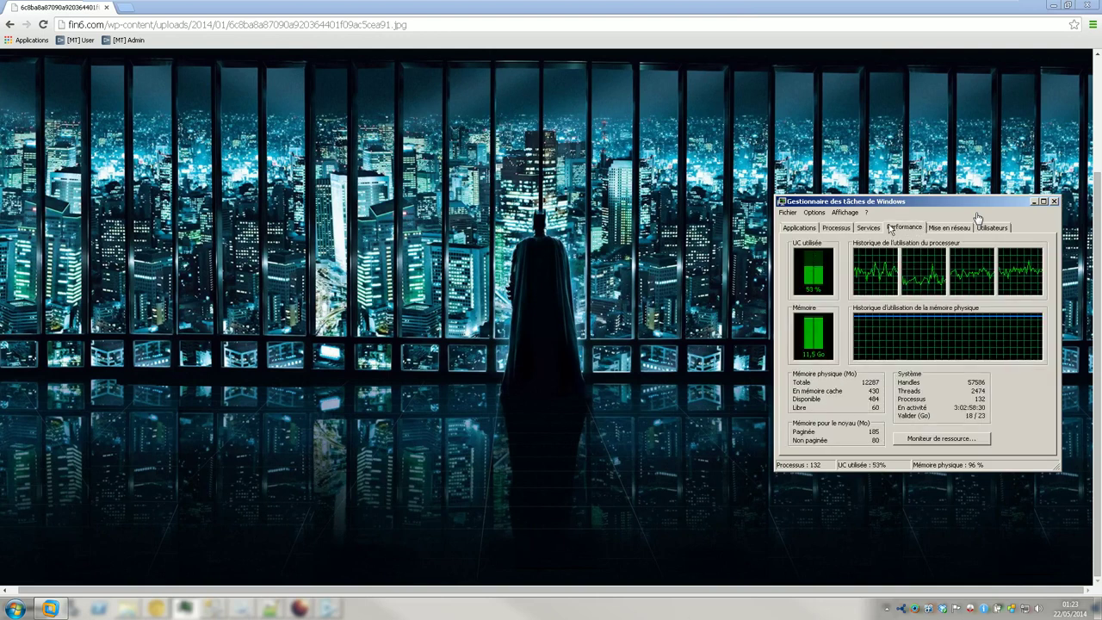
{"action": "left_click", "coordinate": [837, 228]}
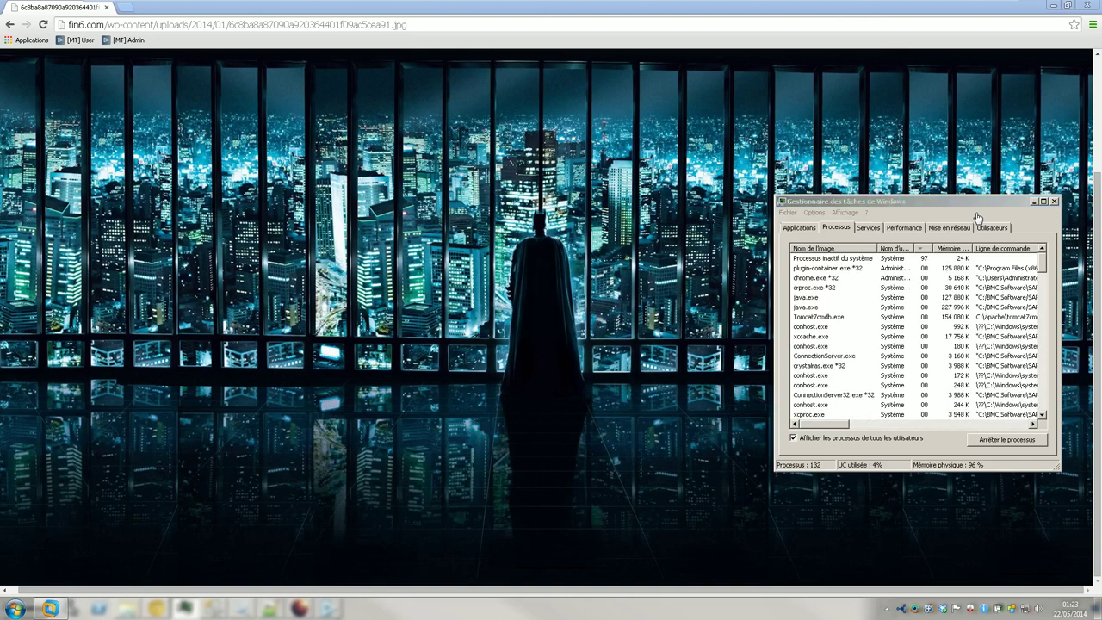
{"action": "left_click", "coordinate": [589, 343]}
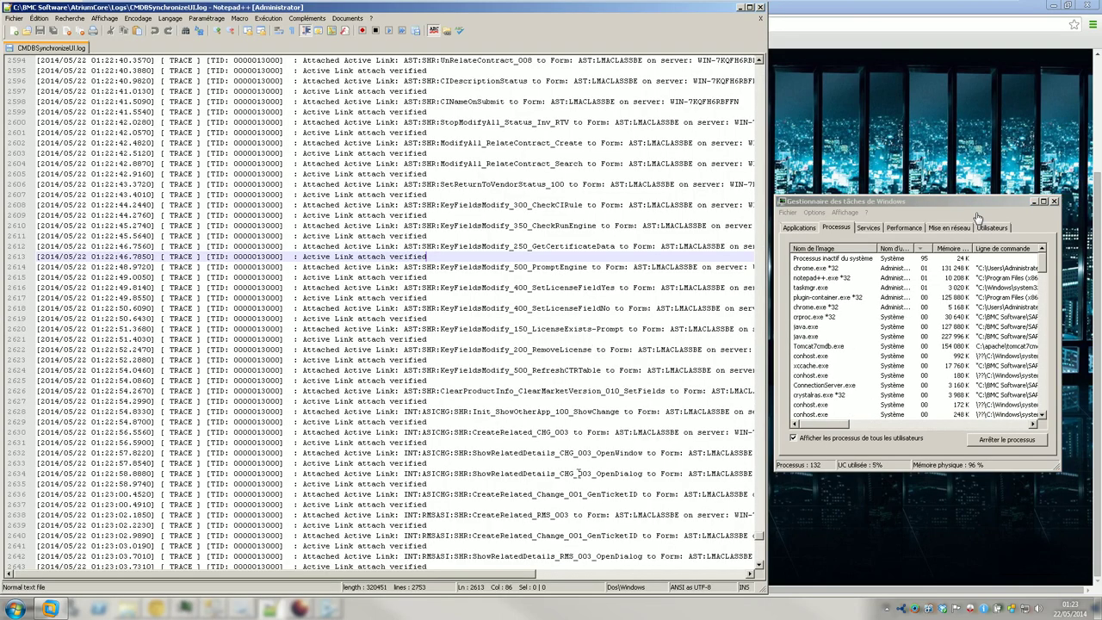
- Jump to the log's last line, 'Application UI synchronization completed', and recheck Task Manager's performance graphs
{"action": "left_click", "coordinate": [618, 433]}
{"action": "key", "text": "ctrl+End"}
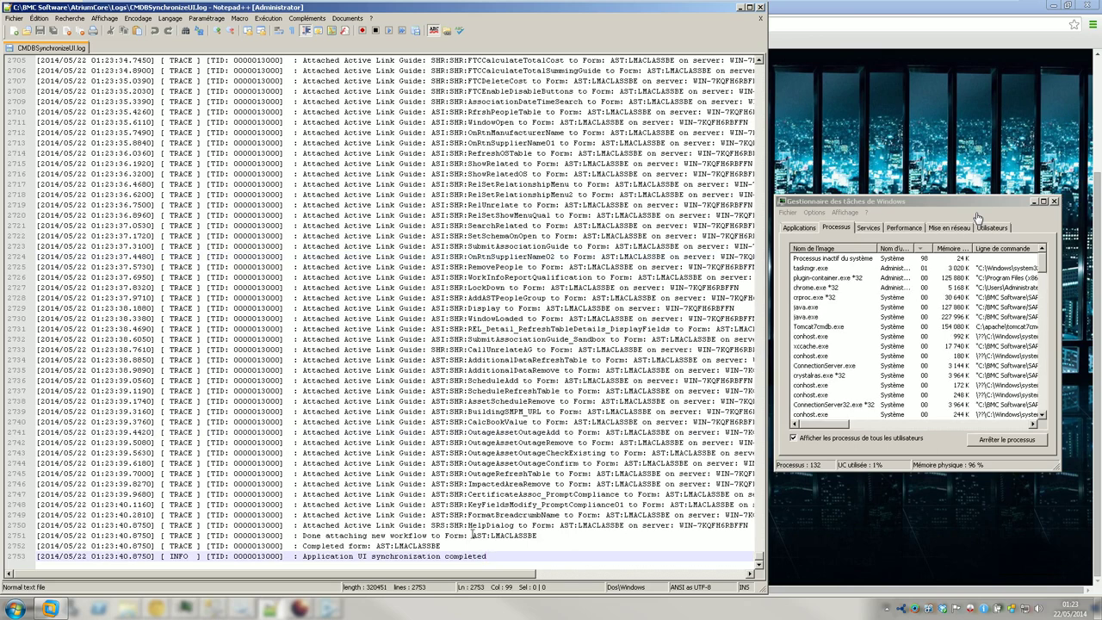
{"action": "left_click", "coordinate": [917, 229]}
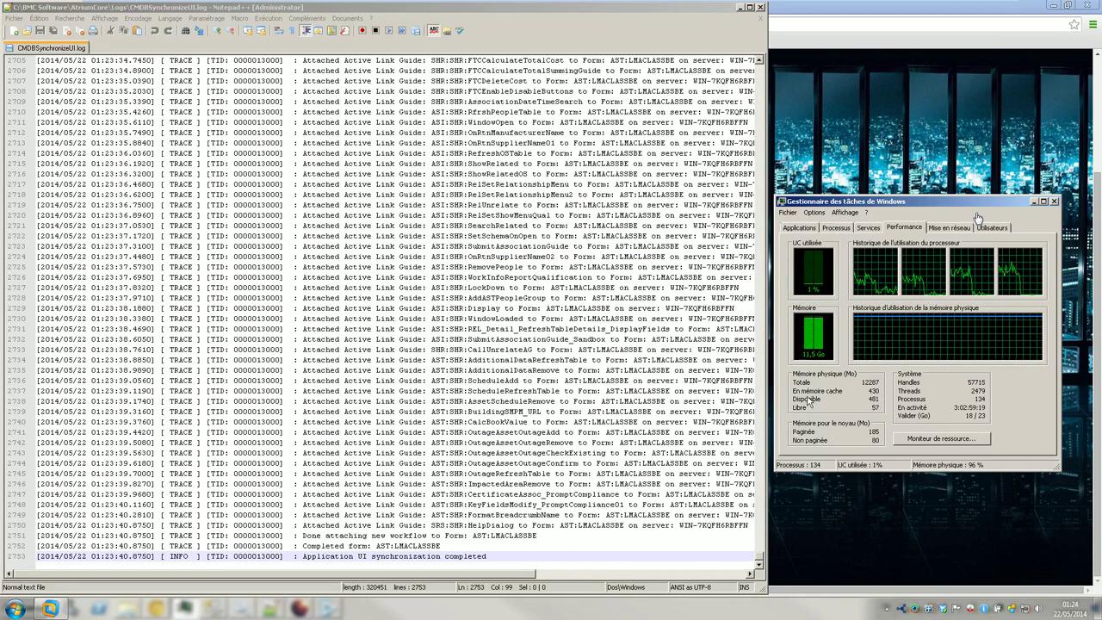
{"action": "left_click", "coordinate": [841, 231]}
{"action": "left_click", "coordinate": [921, 231]}
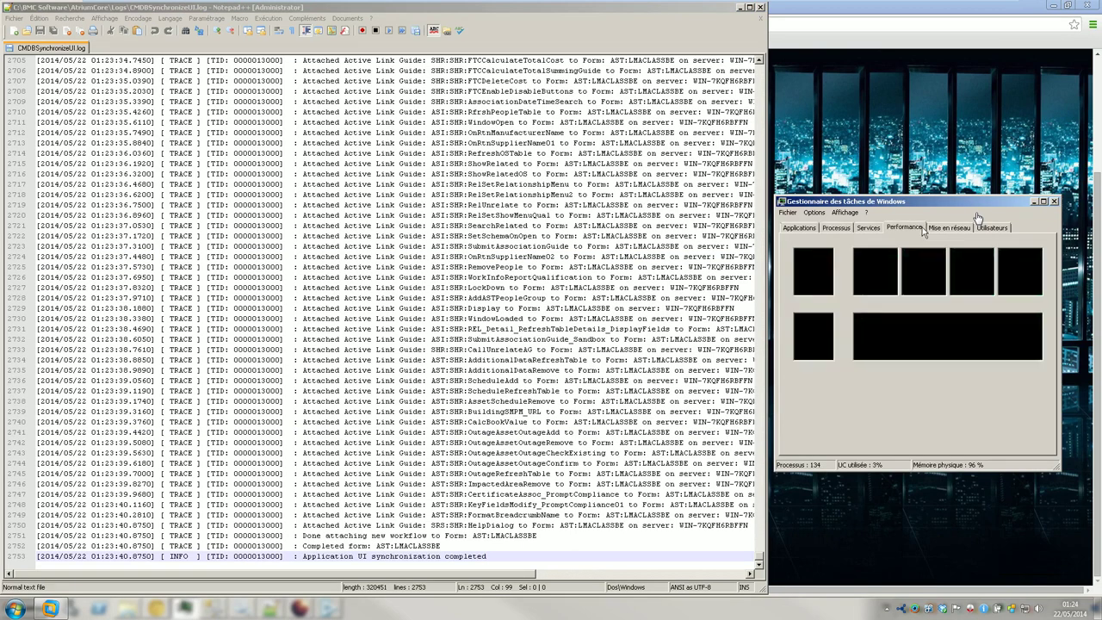
{"action": "left_click", "coordinate": [845, 232]}
- Reload CMDBSynchronizeUI.log from disk, then switch to BMC Remedy Developer Studio
{"action": "left_click", "coordinate": [490, 383]}
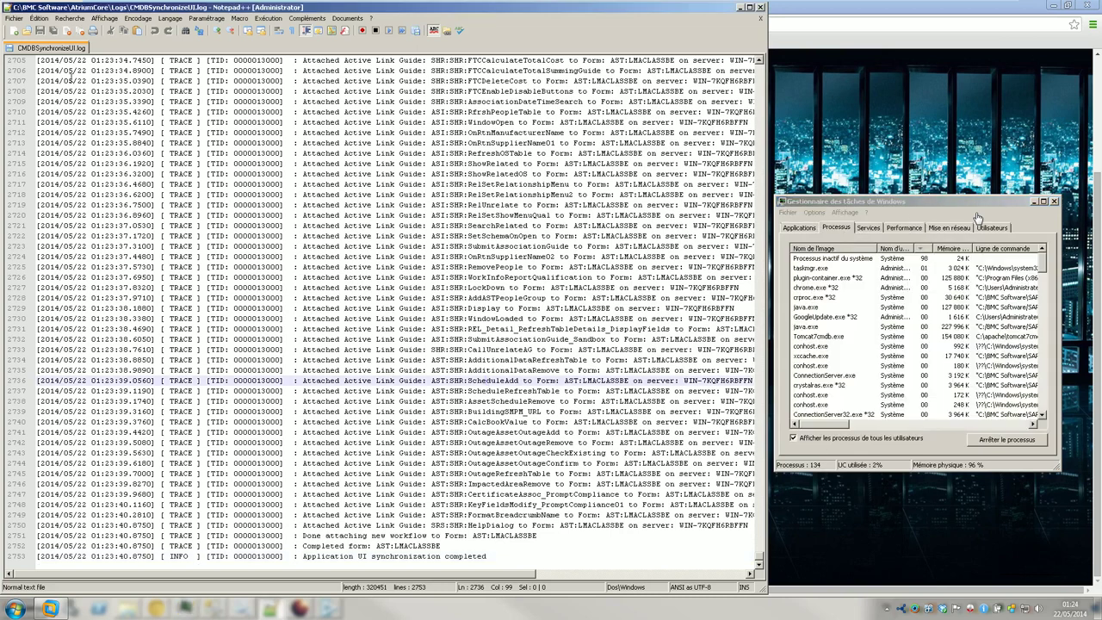
{"action": "left_click", "coordinate": [15, 18]}
{"action": "left_click", "coordinate": [39, 60]}
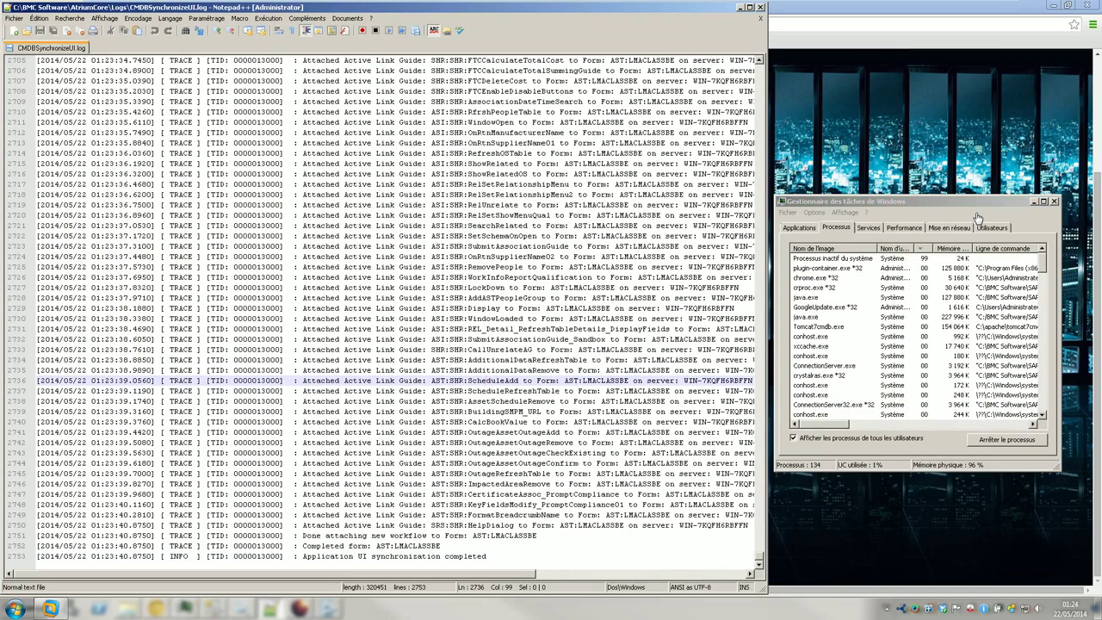
{"action": "left_click", "coordinate": [329, 609]}
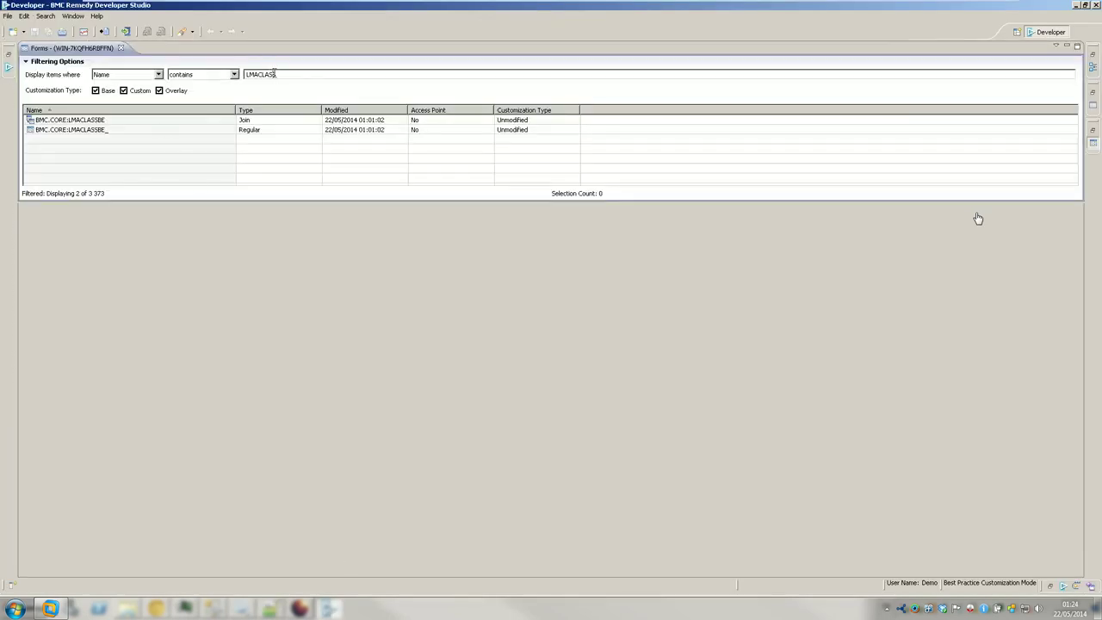
- Exit BMC Remedy Developer Studio and relaunch it from the Start menu
{"action": "left_click", "coordinate": [1095, 6]}
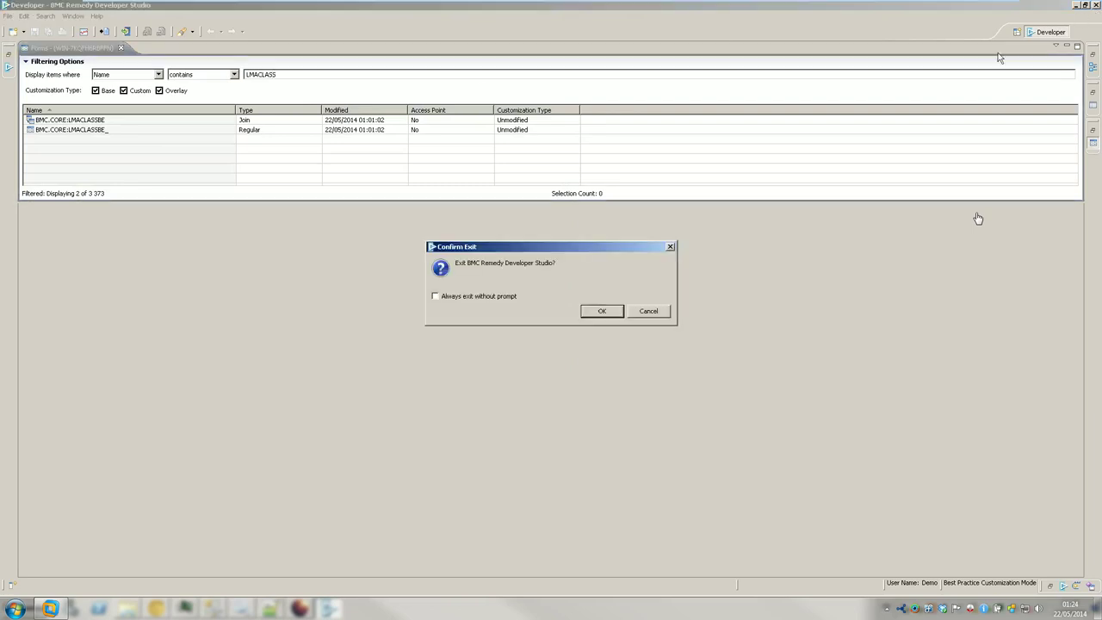
{"action": "left_click", "coordinate": [599, 312]}
{"action": "left_click", "coordinate": [15, 609]}
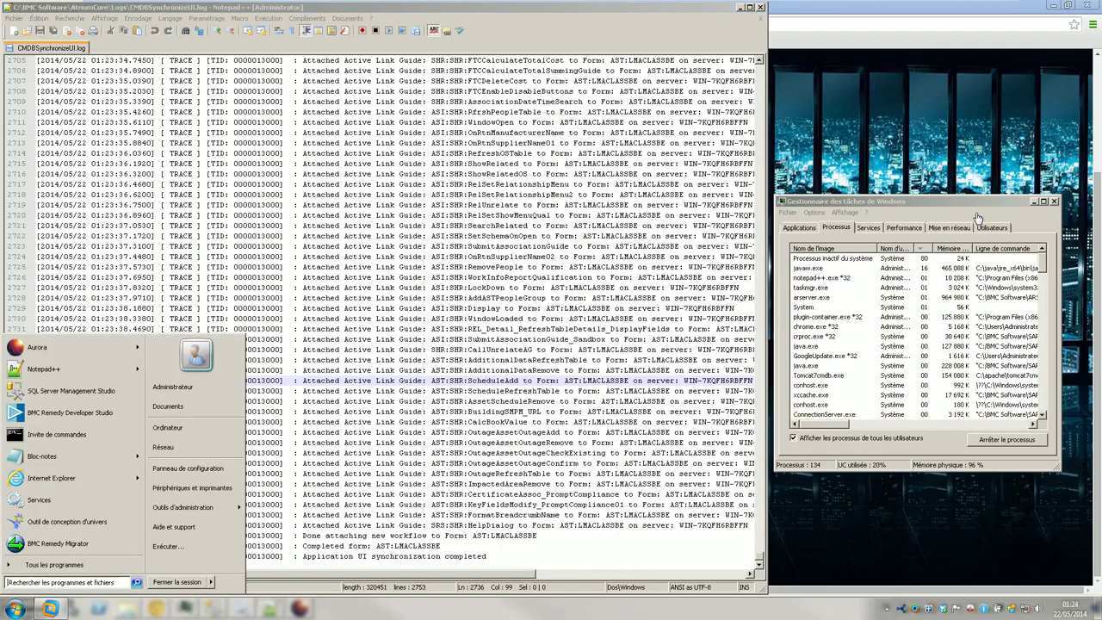
{"action": "left_click", "coordinate": [89, 411]}
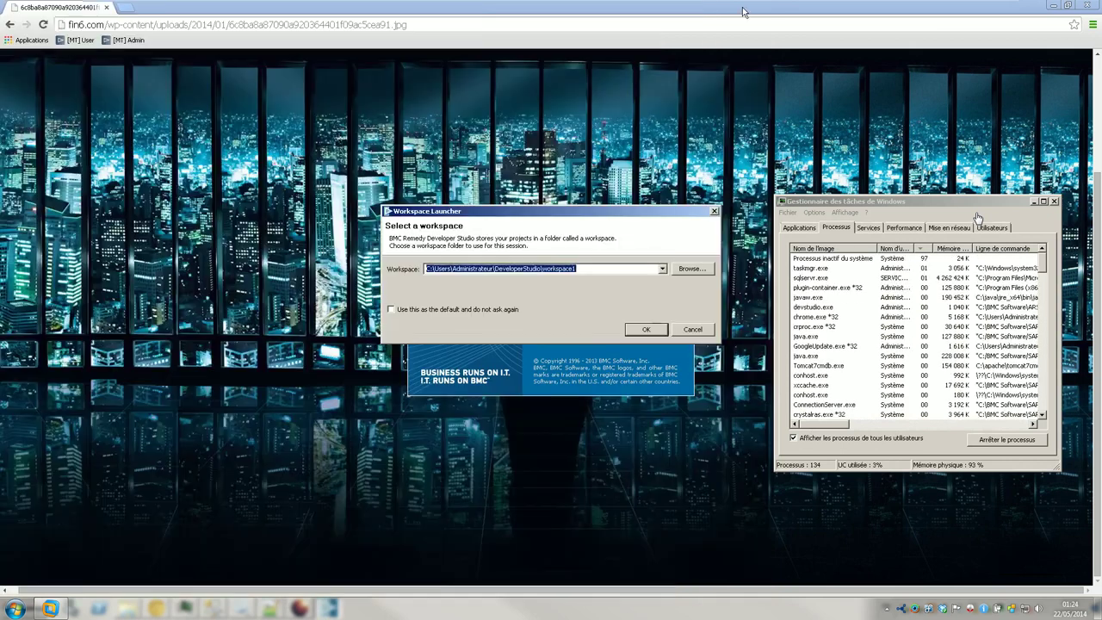
- Accept the default workspace, close the wallpaper browser, and submit the login credentials
{"action": "left_click", "coordinate": [740, 8]}
{"action": "left_click", "coordinate": [647, 328]}
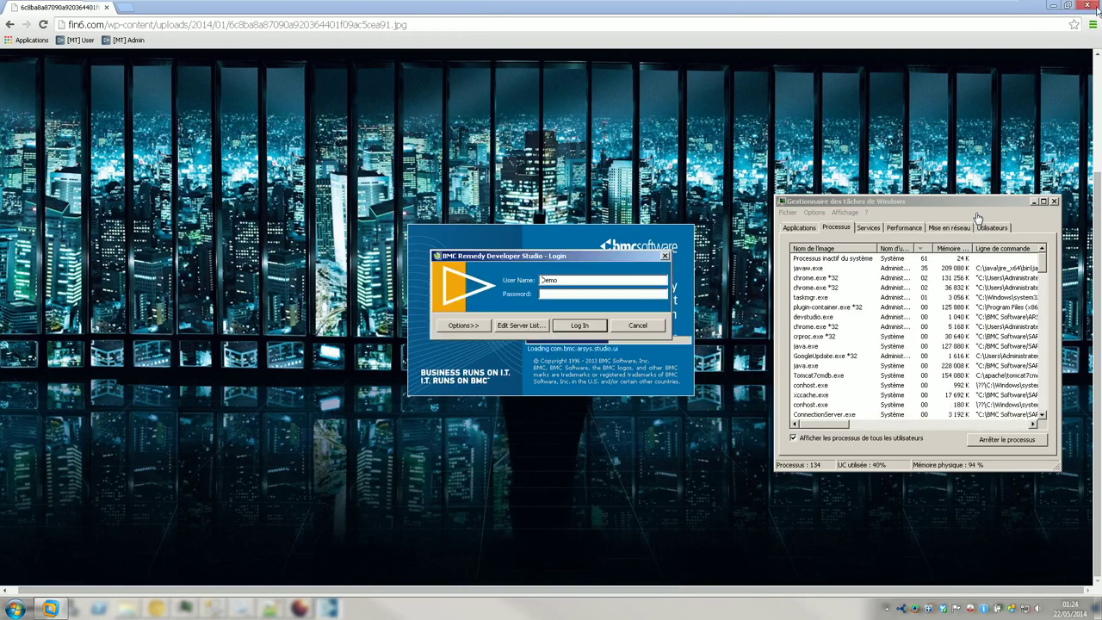
{"action": "left_click", "coordinate": [1098, 9]}
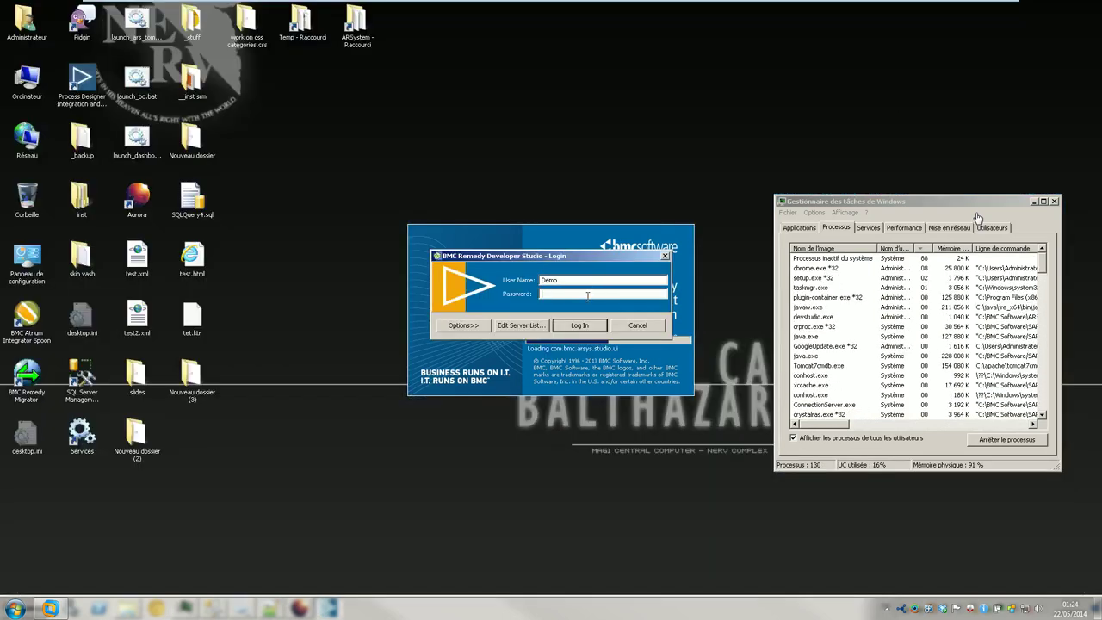
{"action": "key", "text": "Return"}
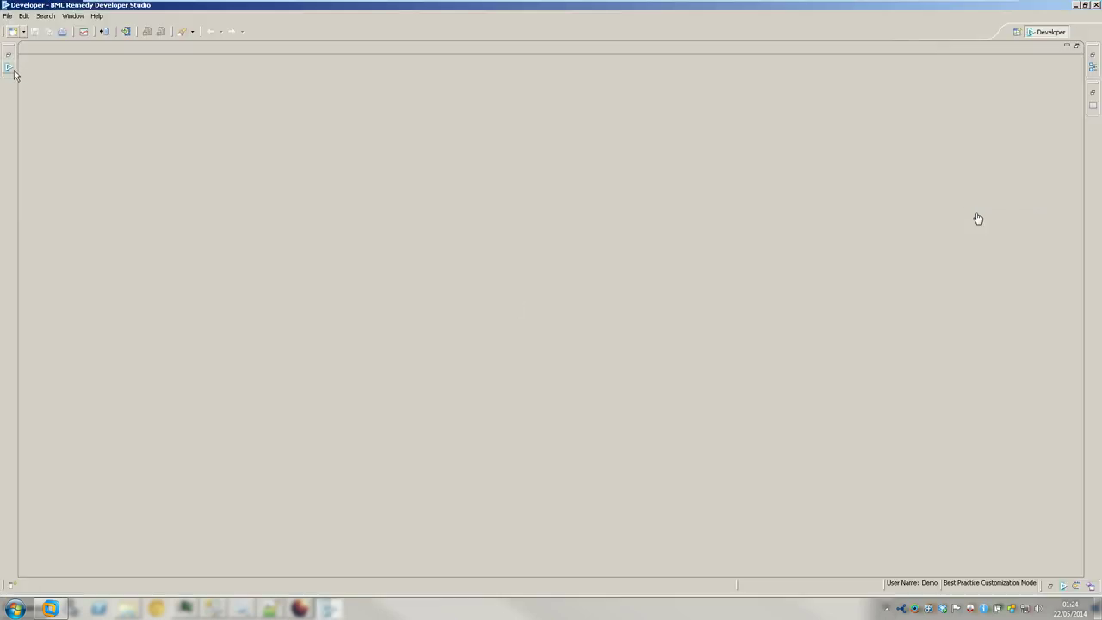
- Filter the Forms list on LMACLASSBE and open the AST:LMACLASSBE form in the editor
{"action": "left_click", "coordinate": [9, 67]}
{"action": "left_click", "coordinate": [37, 78]}
{"action": "left_click", "coordinate": [61, 87]}
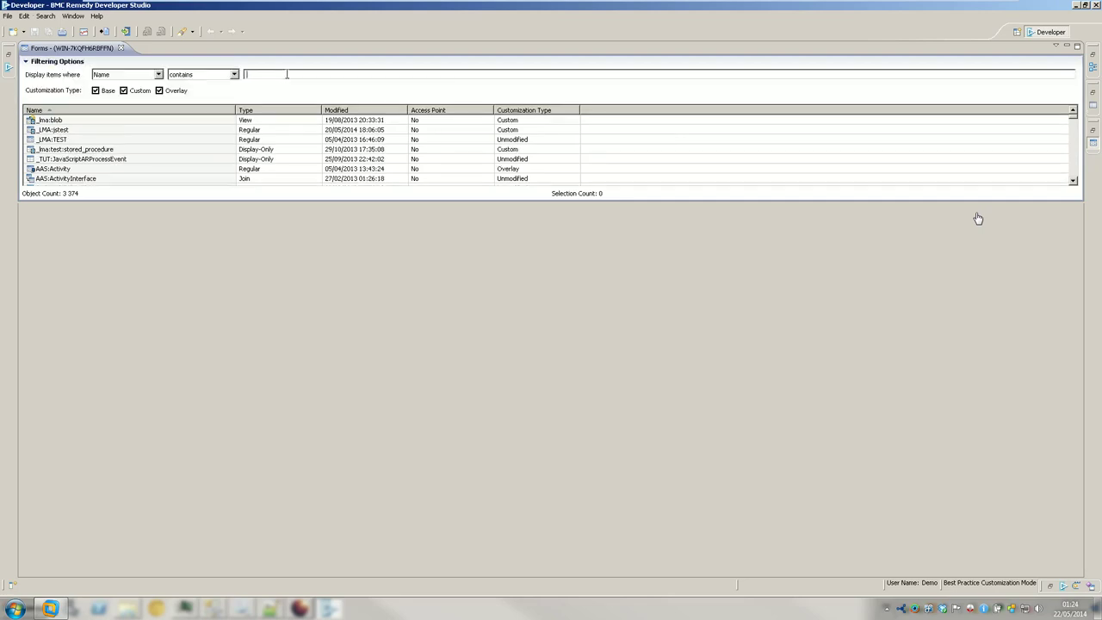
{"action": "type", "text": "LMACLASSBE"}
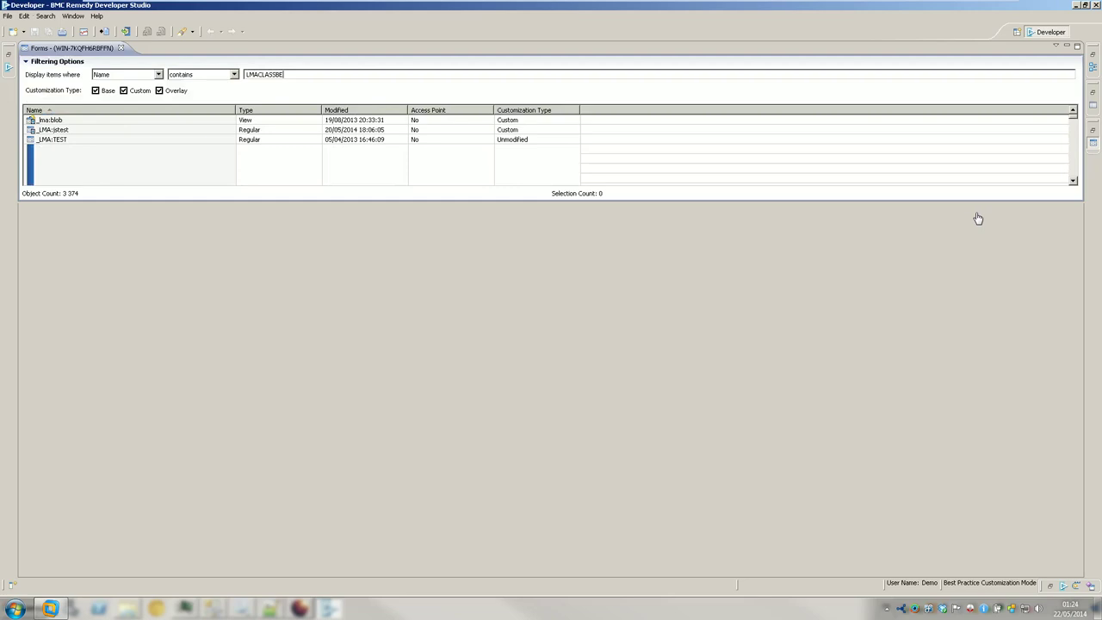
{"action": "left_click", "coordinate": [80, 122]}
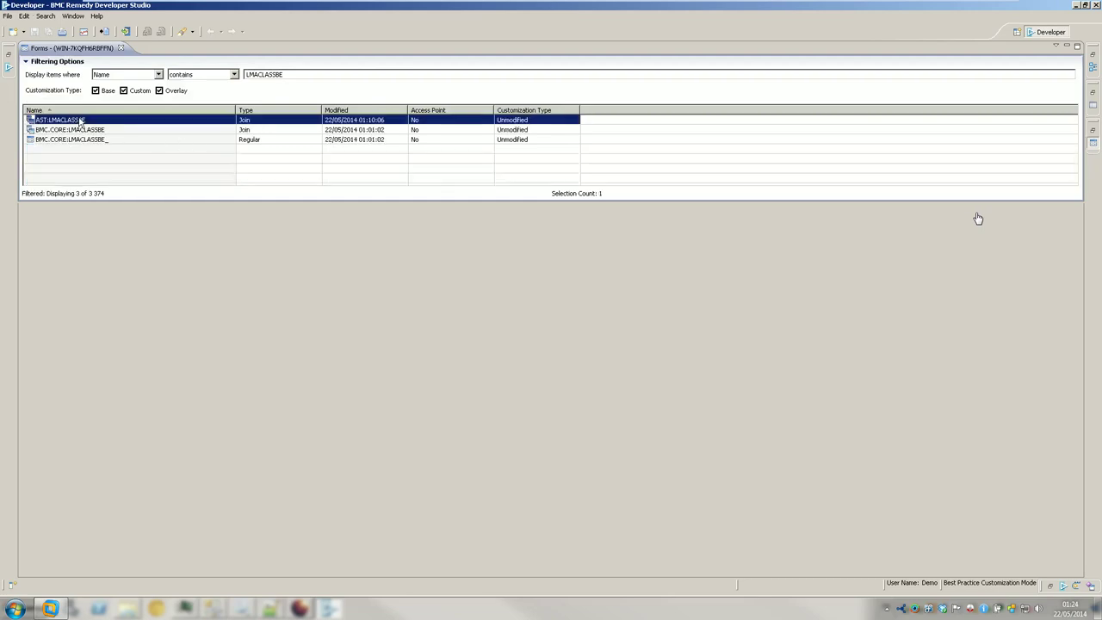
{"action": "double_click", "coordinate": [65, 124]}
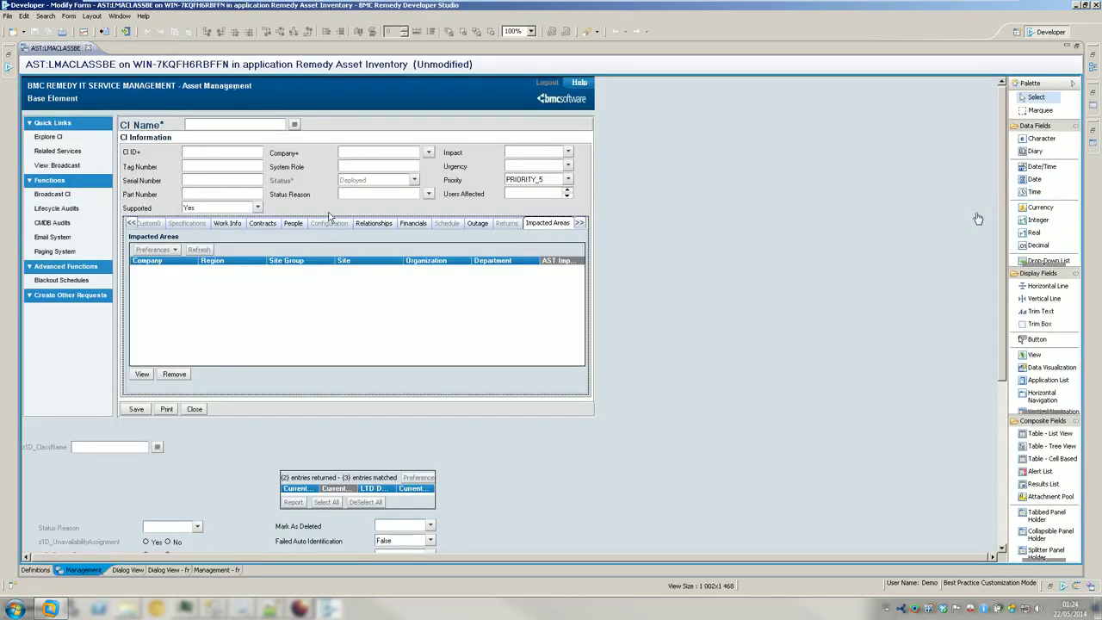
- Show the General page of AST:LMACLASSBE, then switch over to the Firefox window
{"action": "double_click", "coordinate": [132, 223]}
{"action": "left_click", "coordinate": [133, 224]}
{"action": "left_click", "coordinate": [159, 223]}
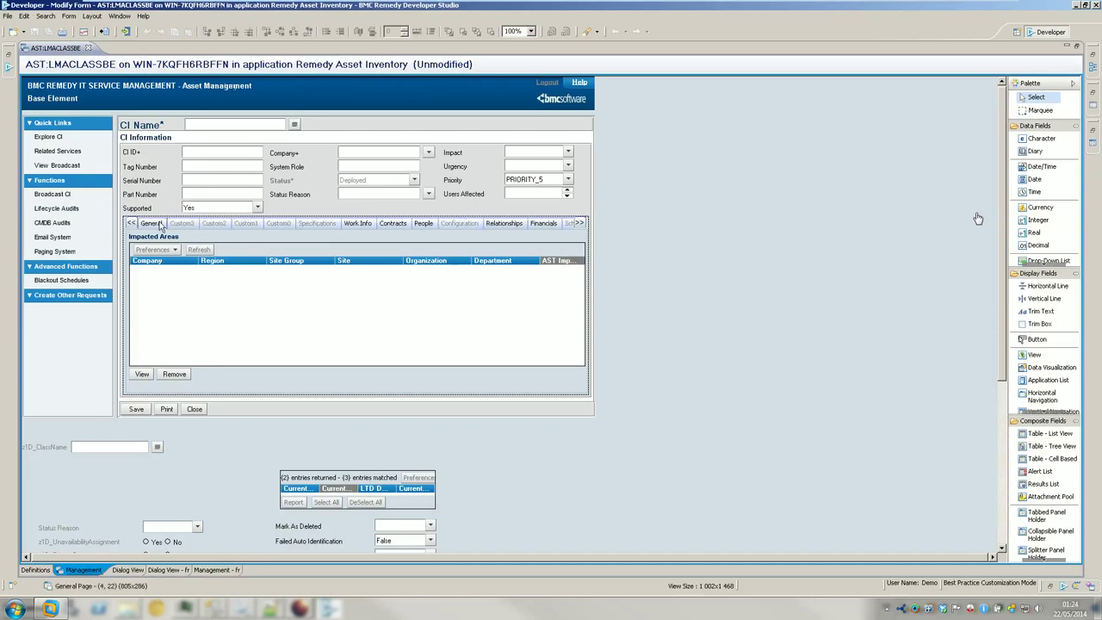
{"action": "left_click", "coordinate": [656, 342]}
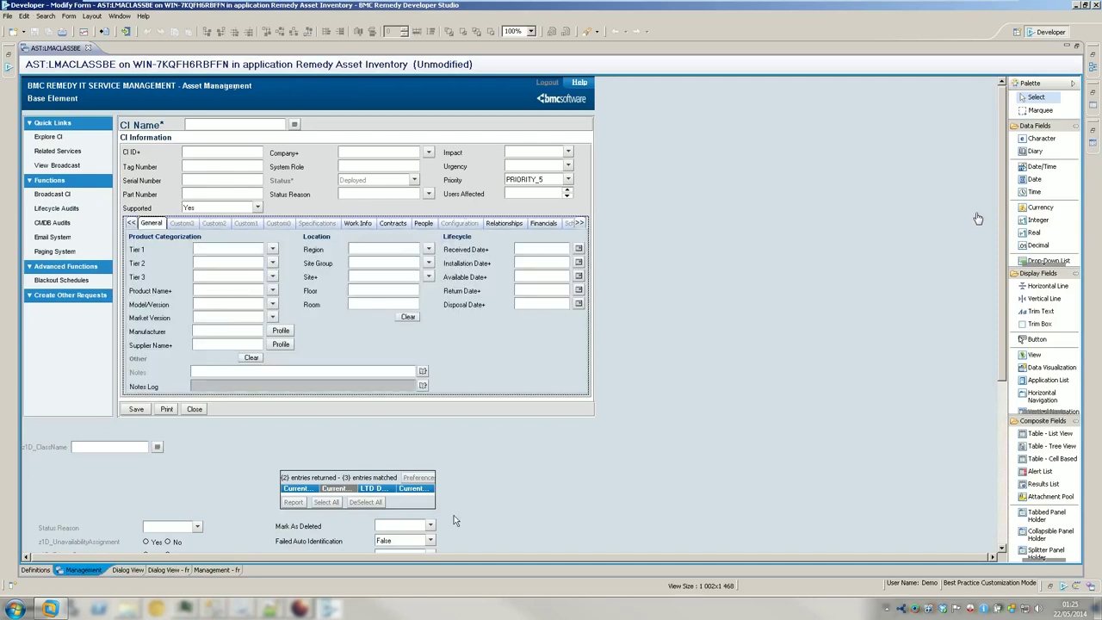
{"action": "left_click", "coordinate": [303, 608]}
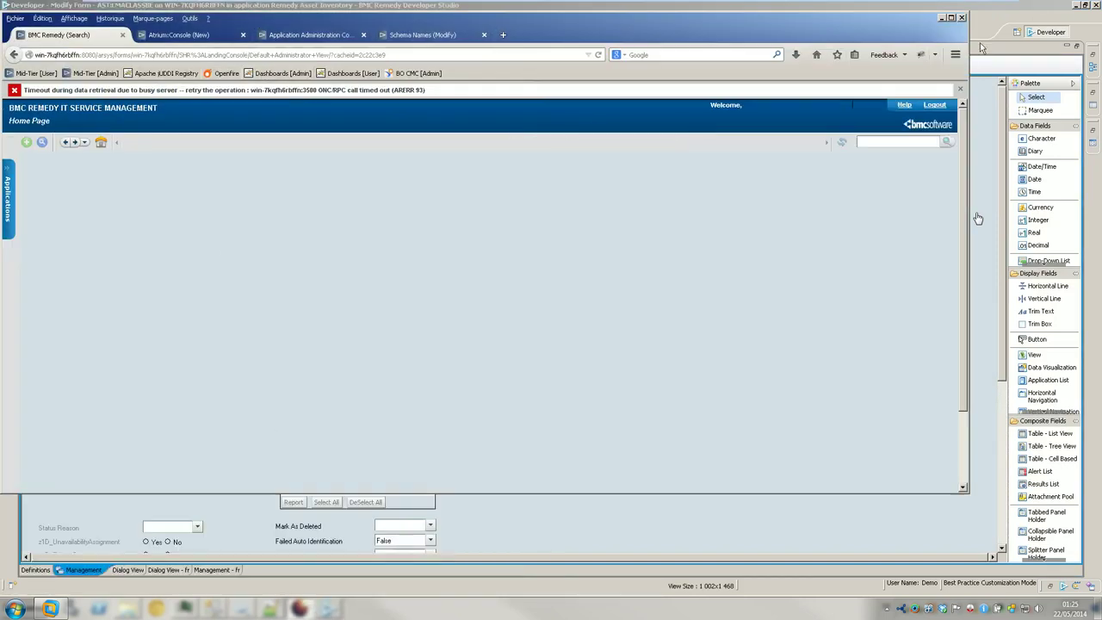
- Maximize Firefox and close the Application Administration, Atrium Console and Schema Names pages
{"action": "left_click", "coordinate": [952, 17]}
{"action": "left_click", "coordinate": [360, 23]}
{"action": "left_click", "coordinate": [240, 23]}
{"action": "middle_click", "coordinate": [243, 25]}
{"action": "key", "text": "Return"}
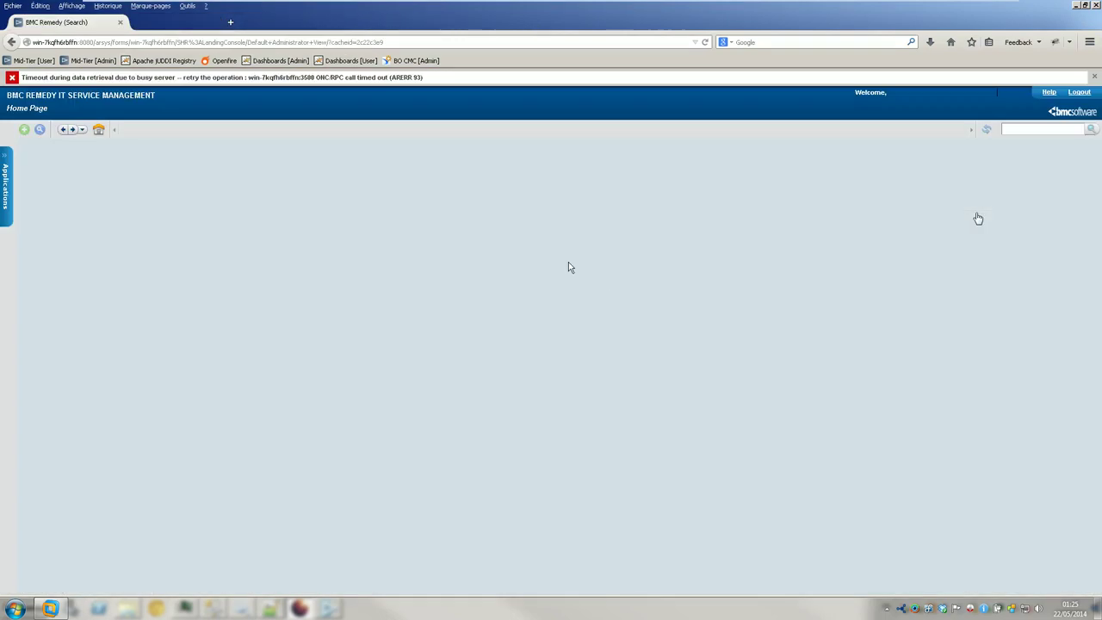
- Flush the cache in the Mid Tier Configuration Tool, then log out to the user login page
{"action": "left_click", "coordinate": [82, 60]}
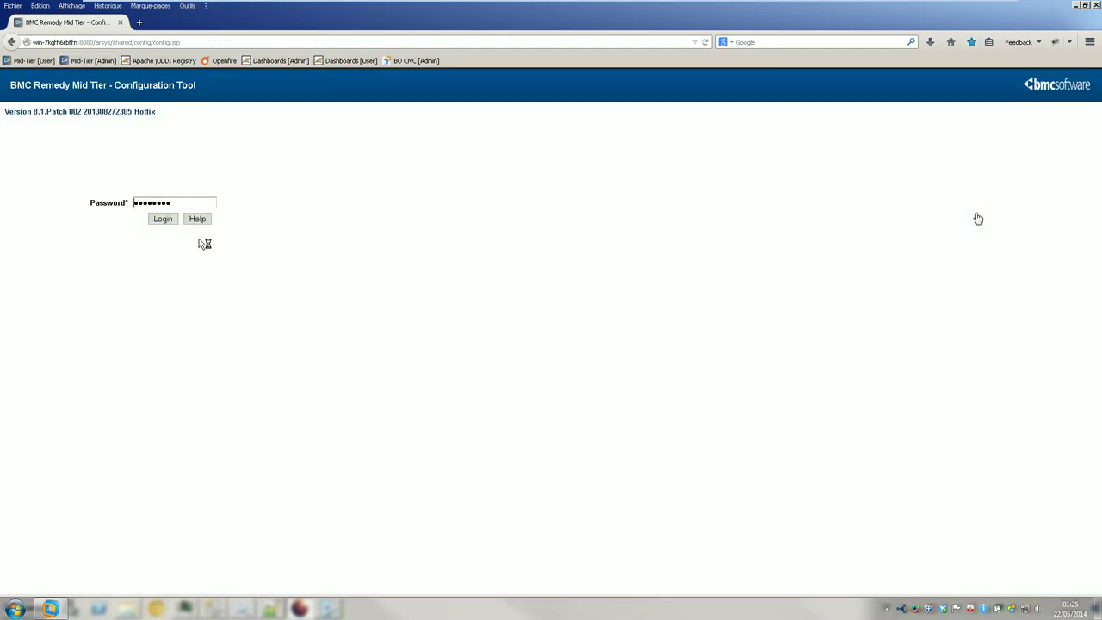
{"action": "left_click", "coordinate": [160, 221]}
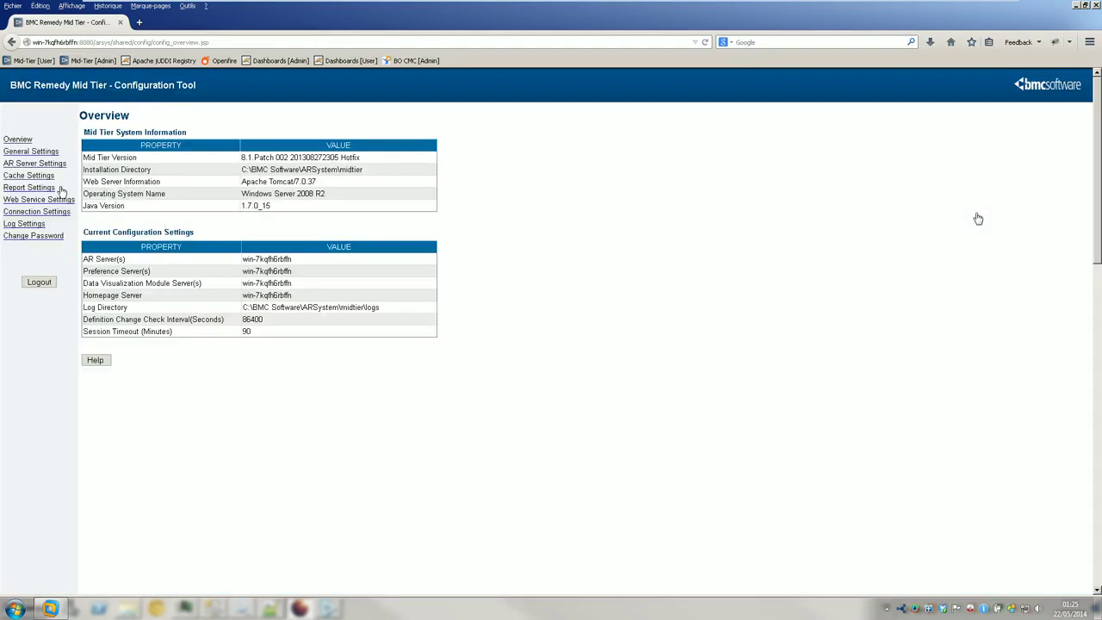
{"action": "left_click", "coordinate": [31, 176]}
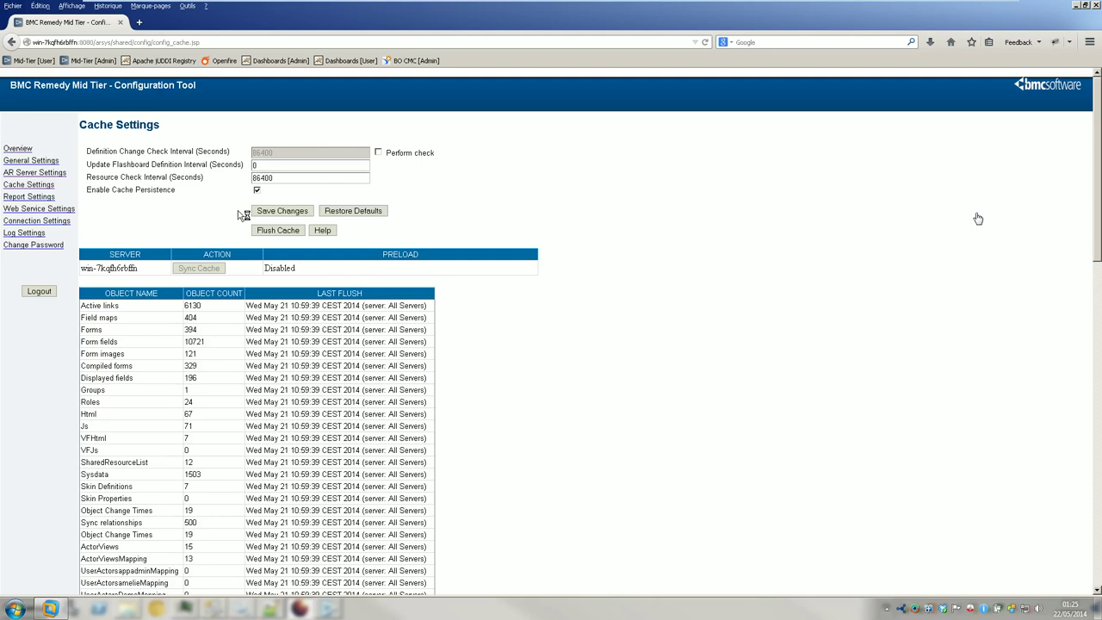
{"action": "left_click", "coordinate": [277, 230]}
{"action": "left_click", "coordinate": [727, 276]}
{"action": "left_click", "coordinate": [42, 291]}
{"action": "left_click", "coordinate": [33, 62]}
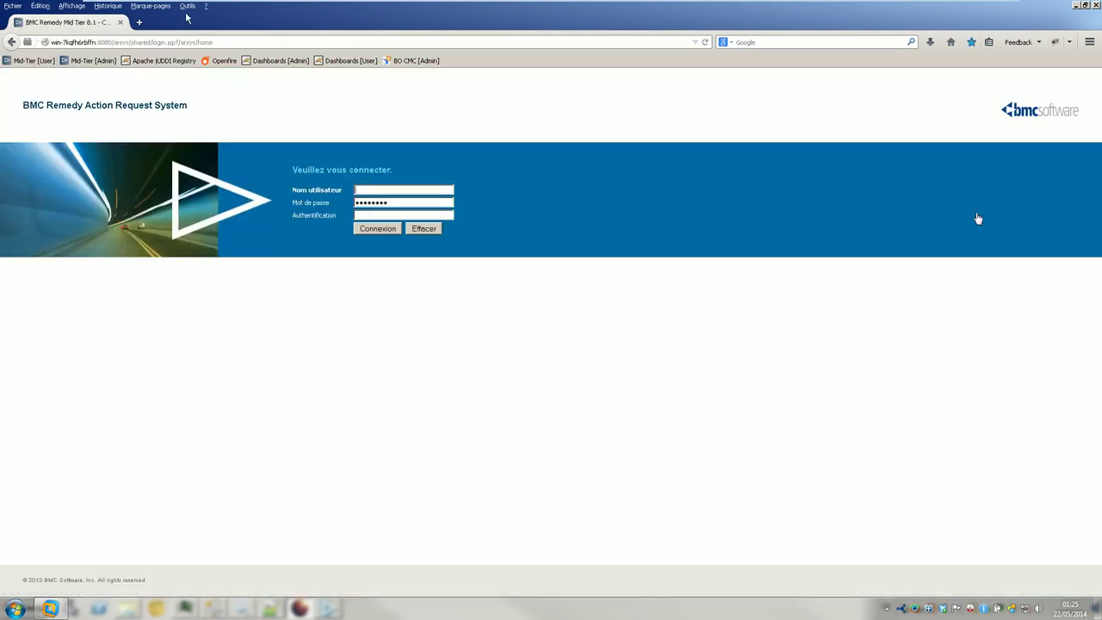
- Clear Firefox's cached web content from the Advanced Network options
{"action": "left_click", "coordinate": [187, 6]}
{"action": "left_click", "coordinate": [229, 92]}
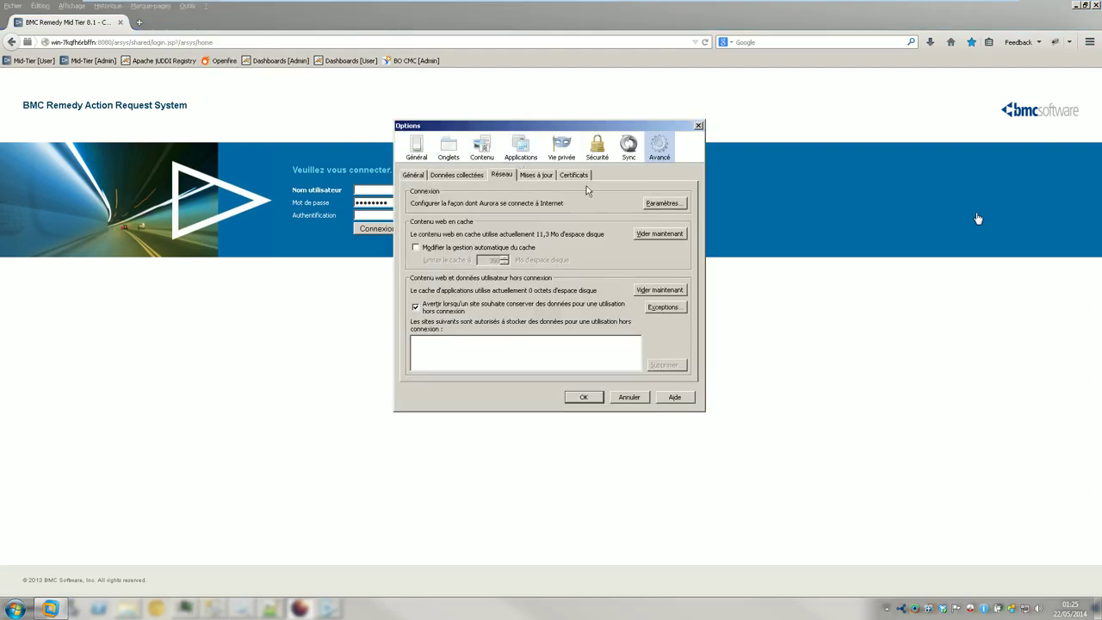
{"action": "left_click", "coordinate": [654, 236]}
{"action": "left_click", "coordinate": [585, 398]}
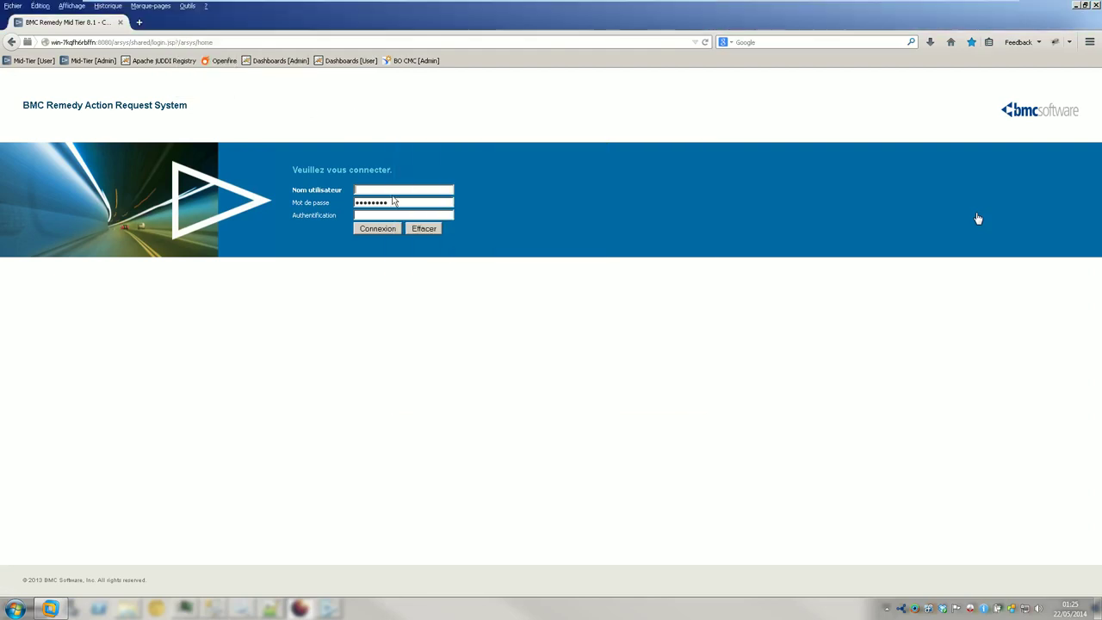
- Sign in to BMC Remedy Mid Tier with the demo account
{"action": "left_click", "coordinate": [401, 189]}
{"action": "type", "text": "Demo"}
{"action": "key", "text": "Tab"}
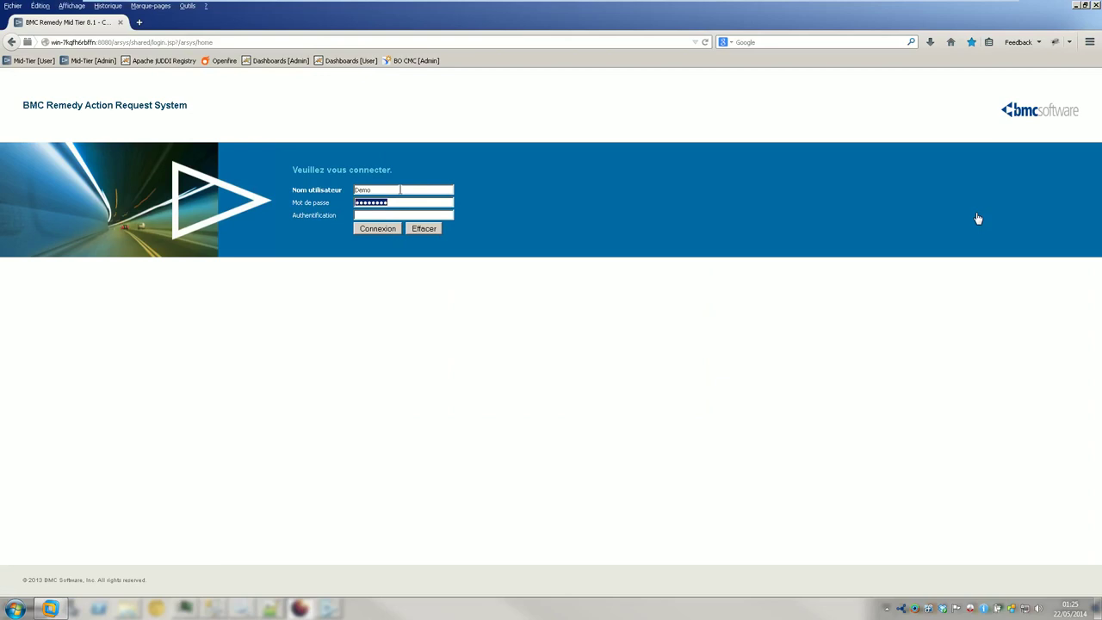
{"action": "key", "text": "Return"}
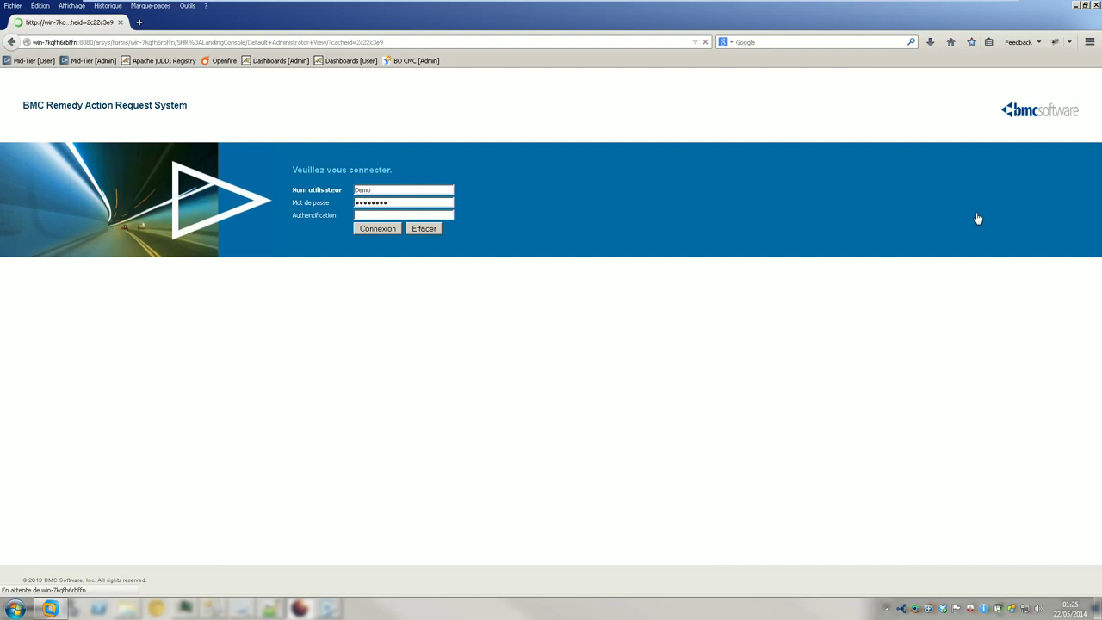
- Check the Task Manager, then bring back the CMDBSynchronizeUI.log in Notepad++
{"action": "key", "text": "ctrl+shift+Escape"}
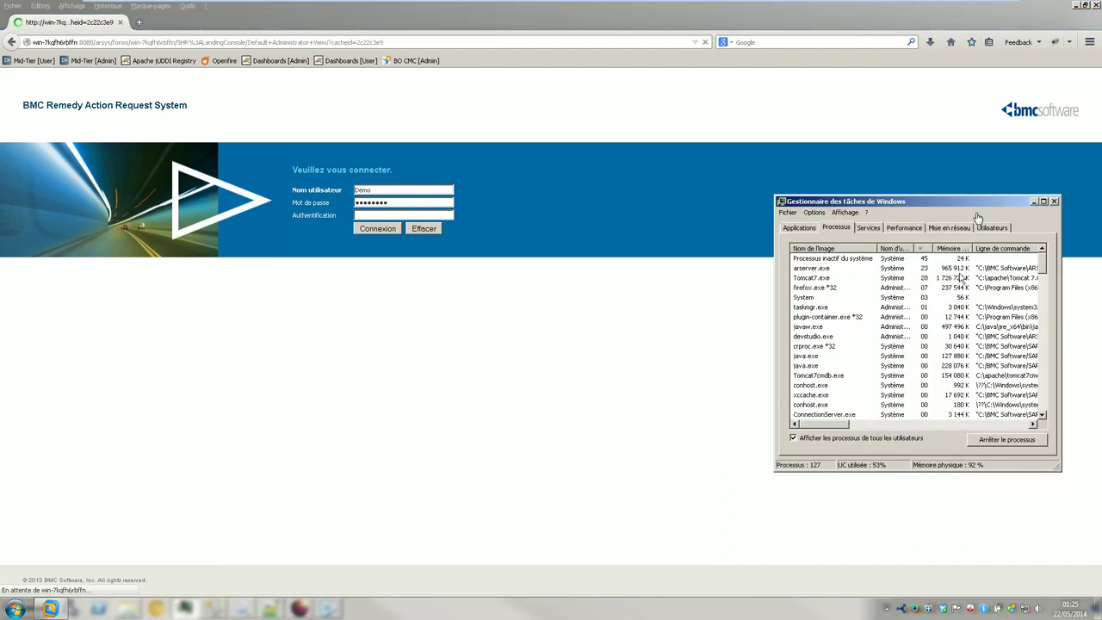
{"action": "left_click", "coordinate": [1034, 202]}
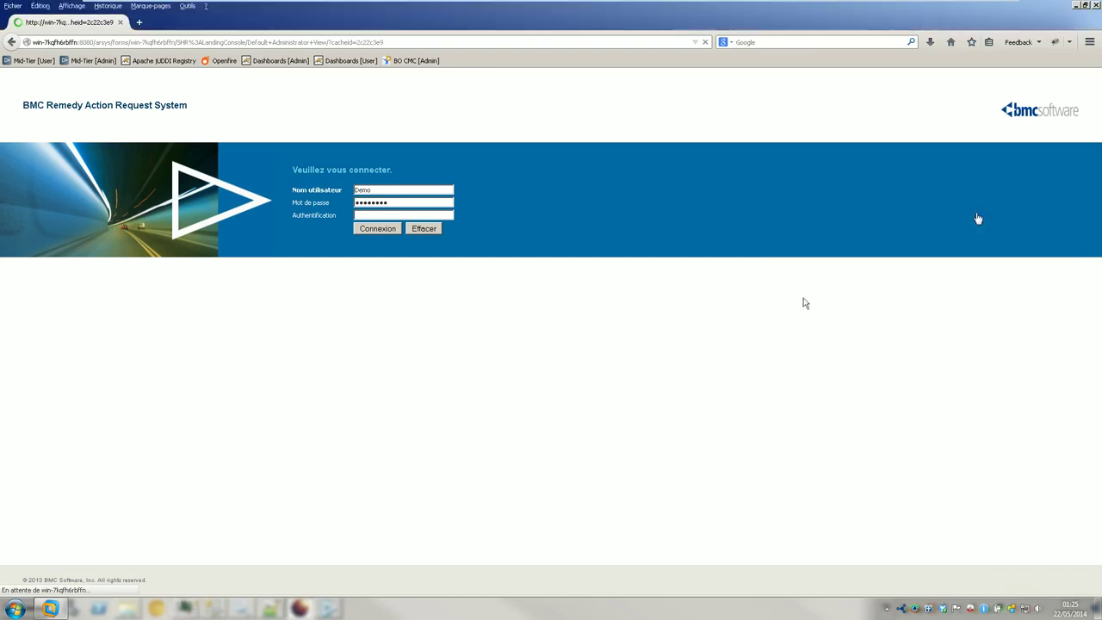
{"action": "left_click", "coordinate": [277, 609]}
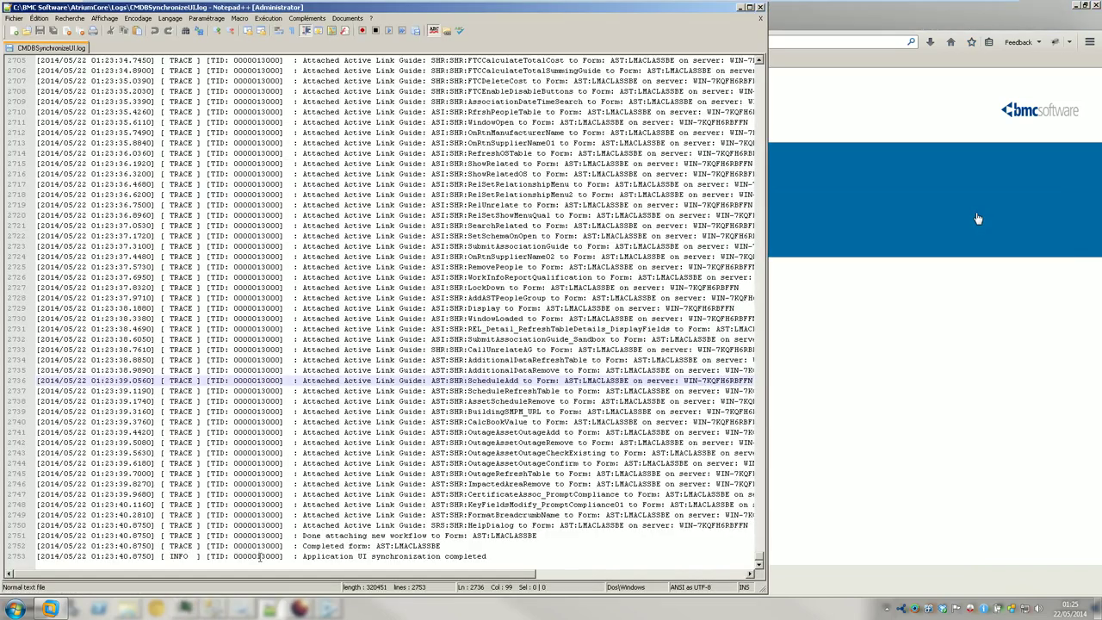
- Minimize Notepad++ and bring up the ARSystem\Arserver\Db folder in Explorer
{"action": "left_click", "coordinate": [8, 17]}
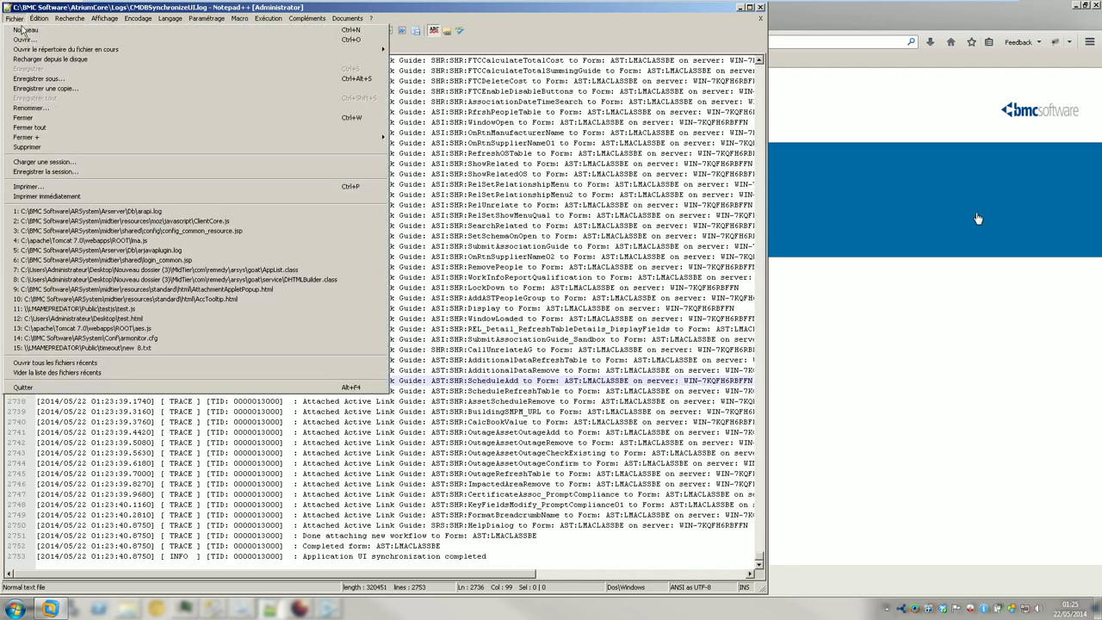
{"action": "left_click", "coordinate": [49, 60]}
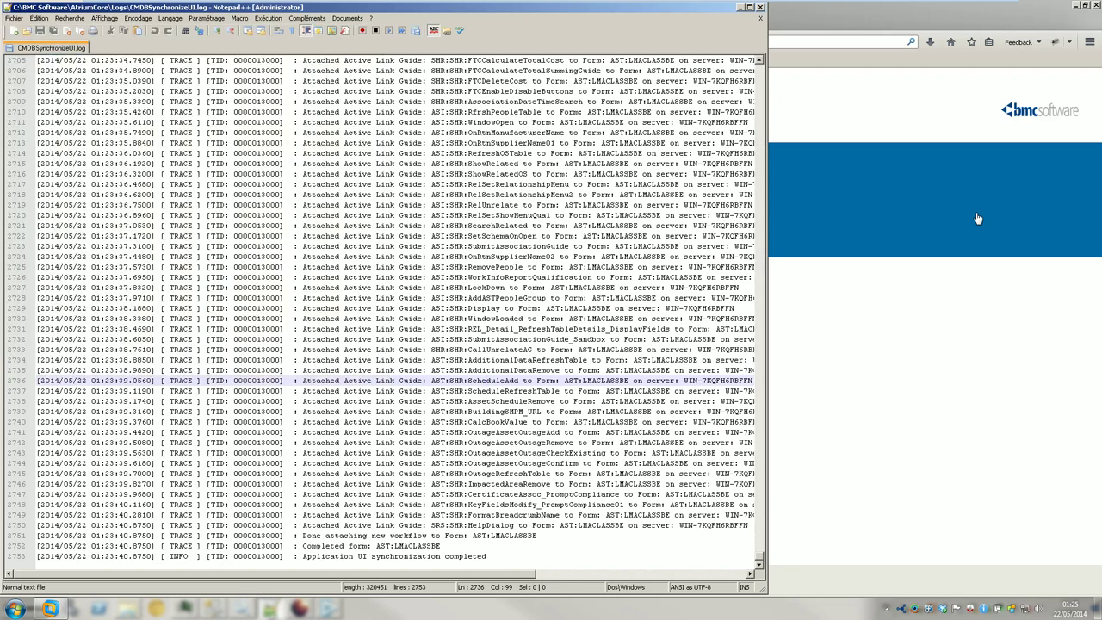
{"action": "left_click", "coordinate": [273, 613]}
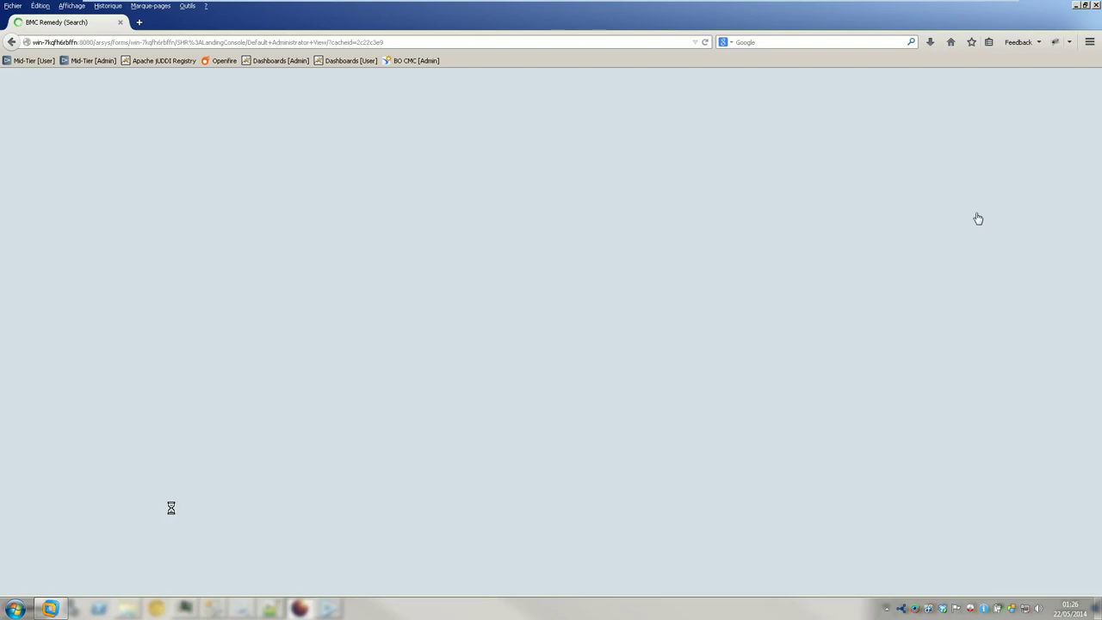
{"action": "left_click", "coordinate": [126, 609]}
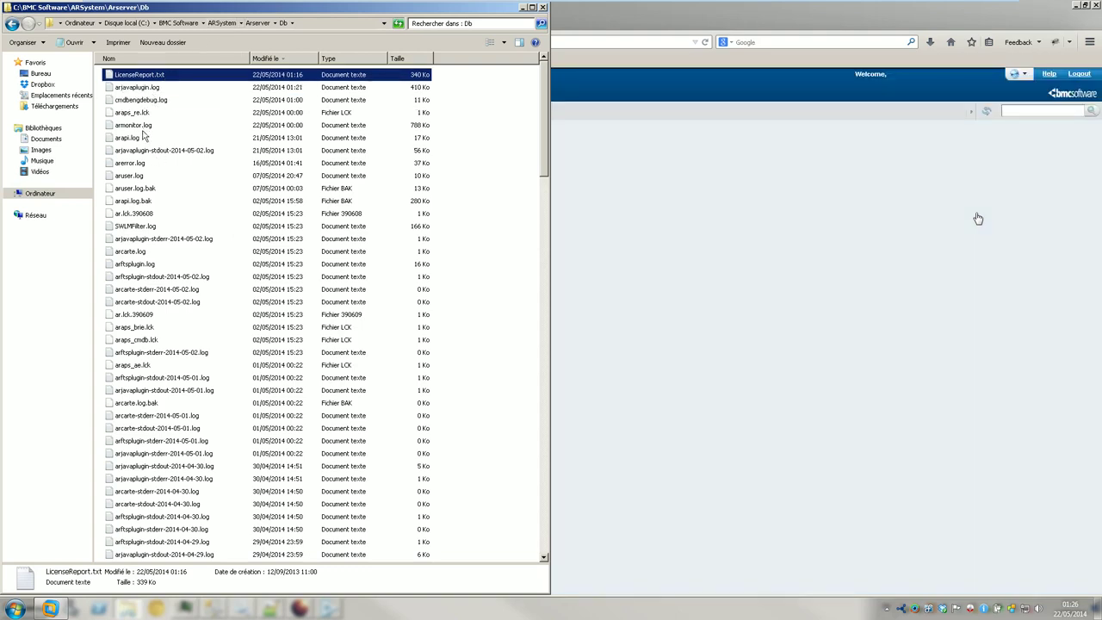
- Look at arerror.log in the Db folder, then return to the Remedy IT Home console
{"action": "right_click", "coordinate": [131, 163]}
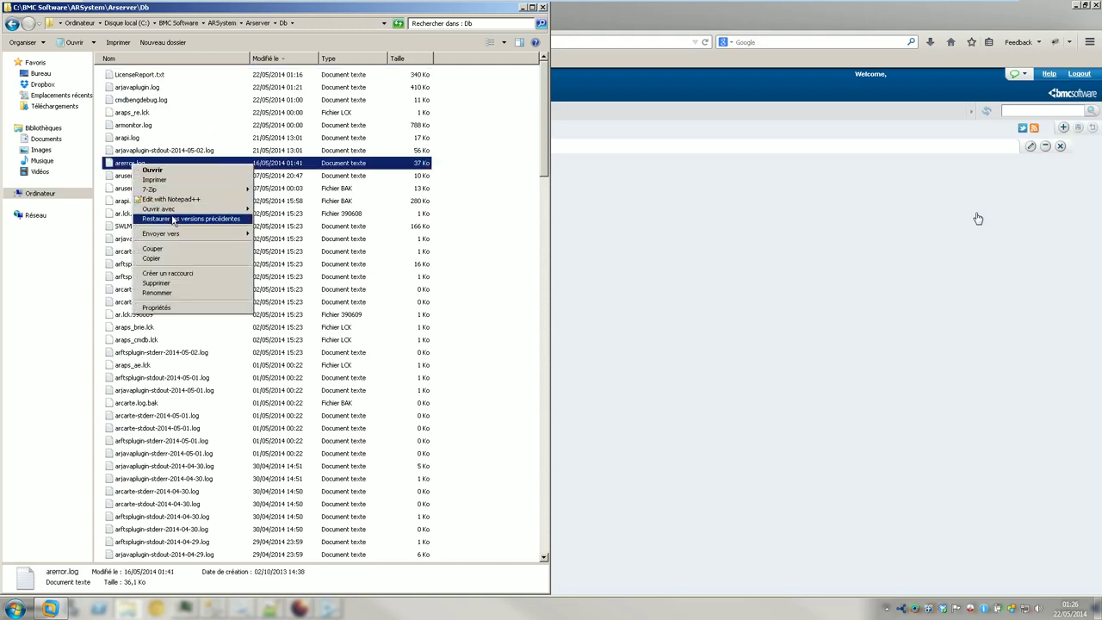
{"action": "key", "text": "alt+Tab"}
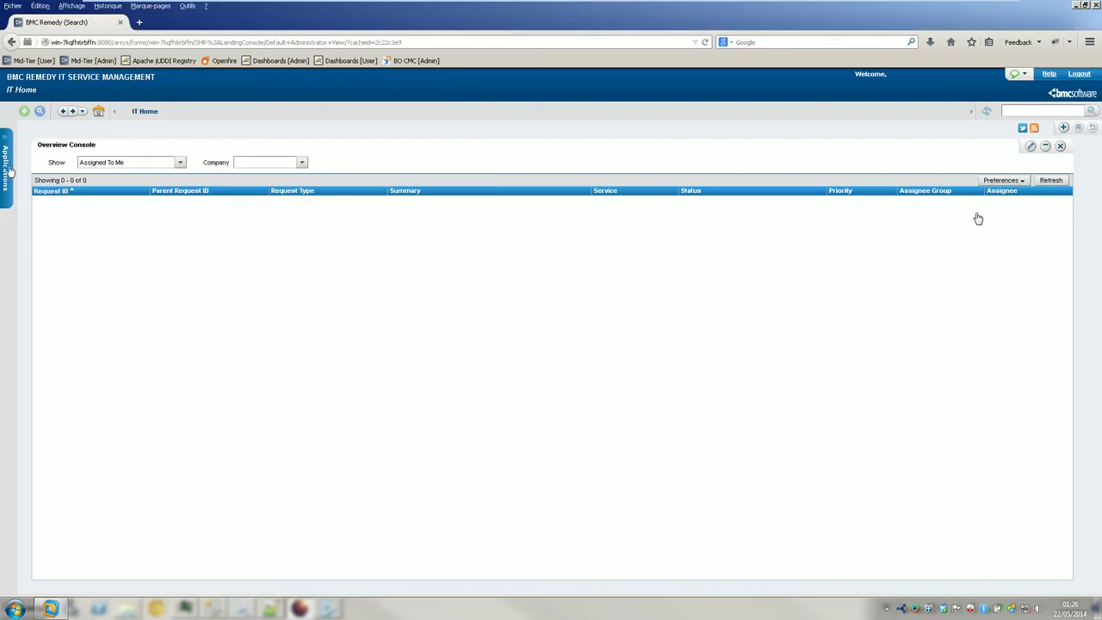
{"action": "left_click", "coordinate": [10, 172]}
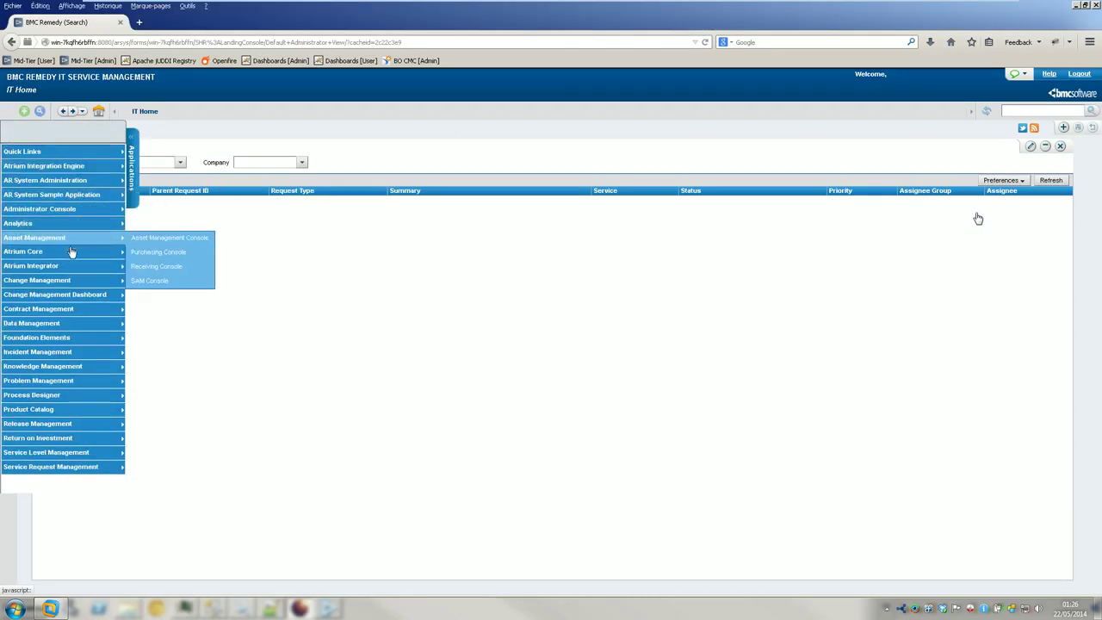
- Open the Asset Management Console from Applications, then sign out of the Mid Tier session
{"action": "mouse_move", "coordinate": [88, 282]}
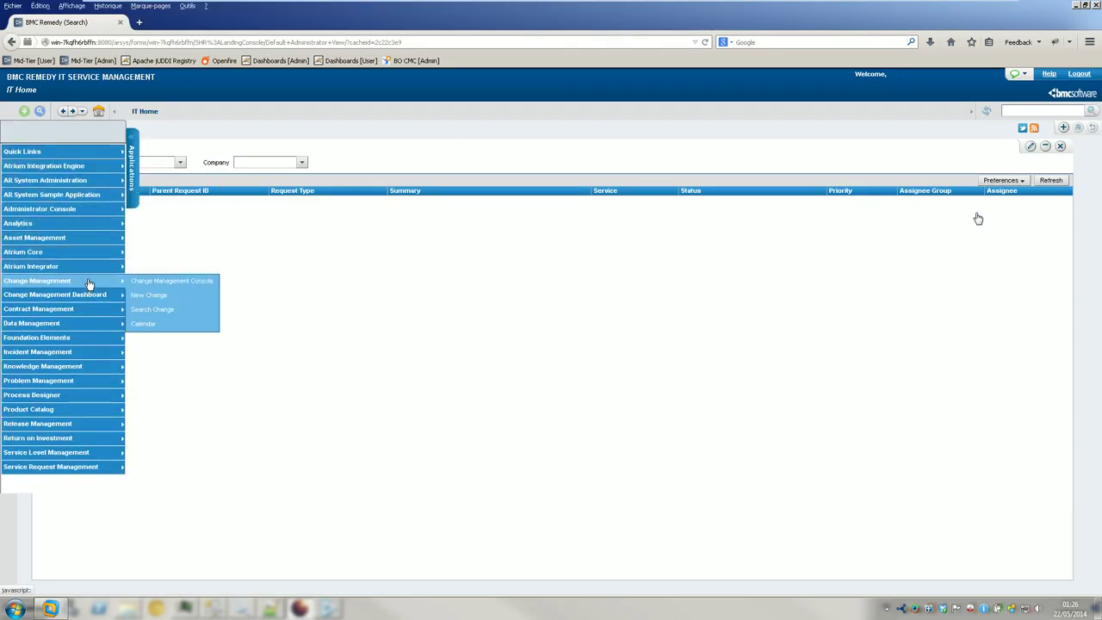
{"action": "mouse_move", "coordinate": [101, 240]}
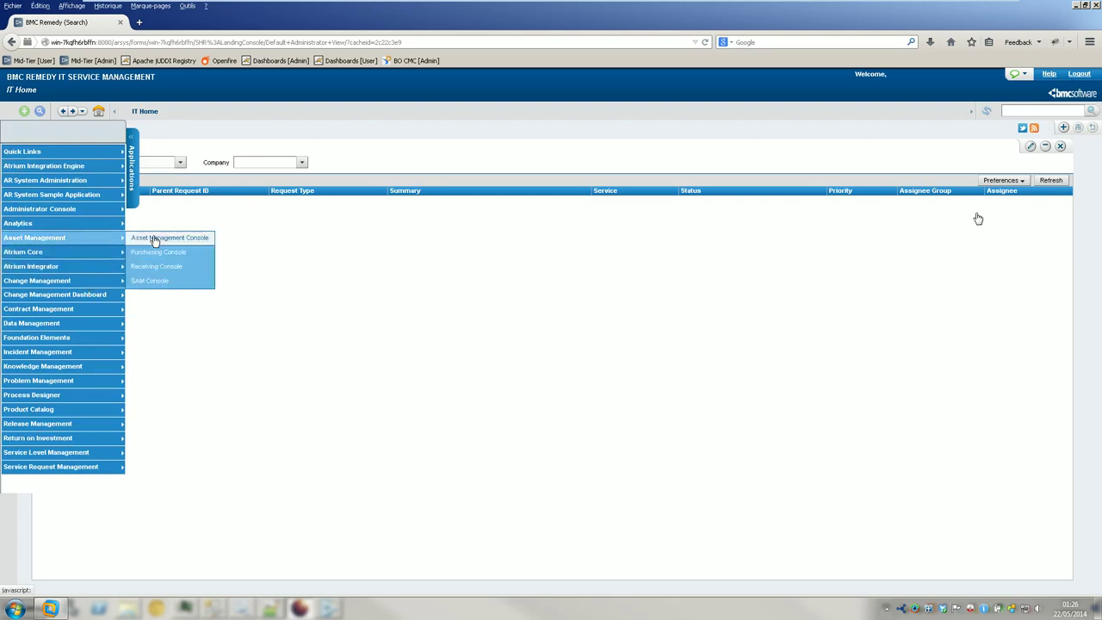
{"action": "left_click", "coordinate": [155, 240]}
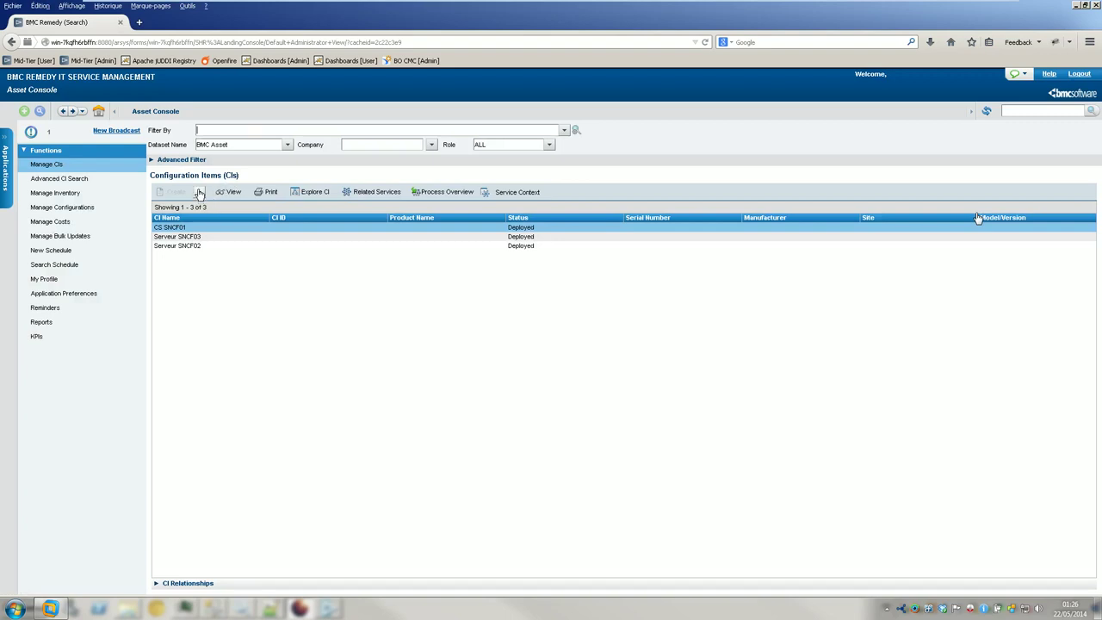
{"action": "left_click", "coordinate": [1079, 74]}
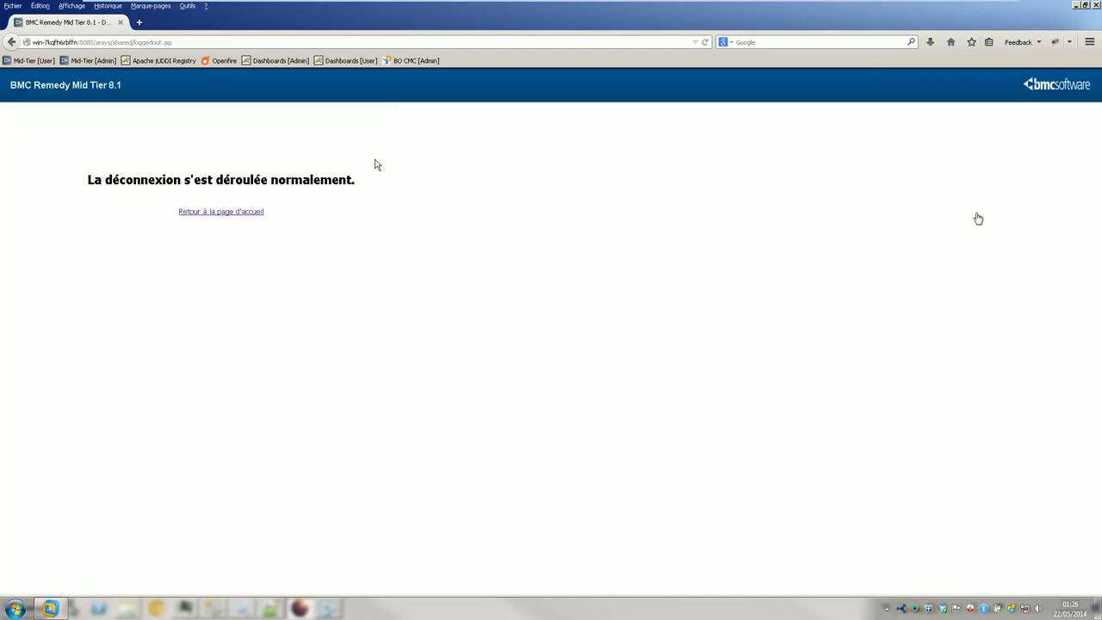
- Log back in to BMC Remedy Mid Tier with the admin account
{"action": "left_click", "coordinate": [228, 213]}
{"action": "left_click", "coordinate": [410, 190]}
{"action": "type", "text": "appadmin"}
{"action": "key", "text": "Tab"}
{"action": "left_click", "coordinate": [410, 190]}
{"action": "key", "text": "Tab"}
{"action": "key", "text": "Return"}
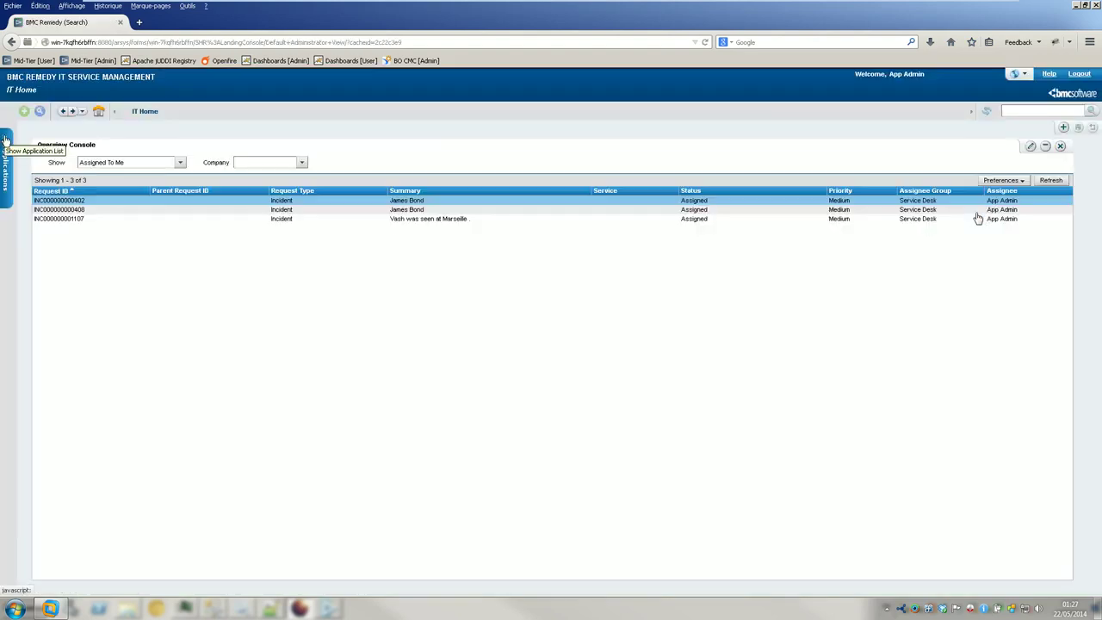
- Open the Asset Management Console and its list of creatable CI types
{"action": "left_click", "coordinate": [5, 139]}
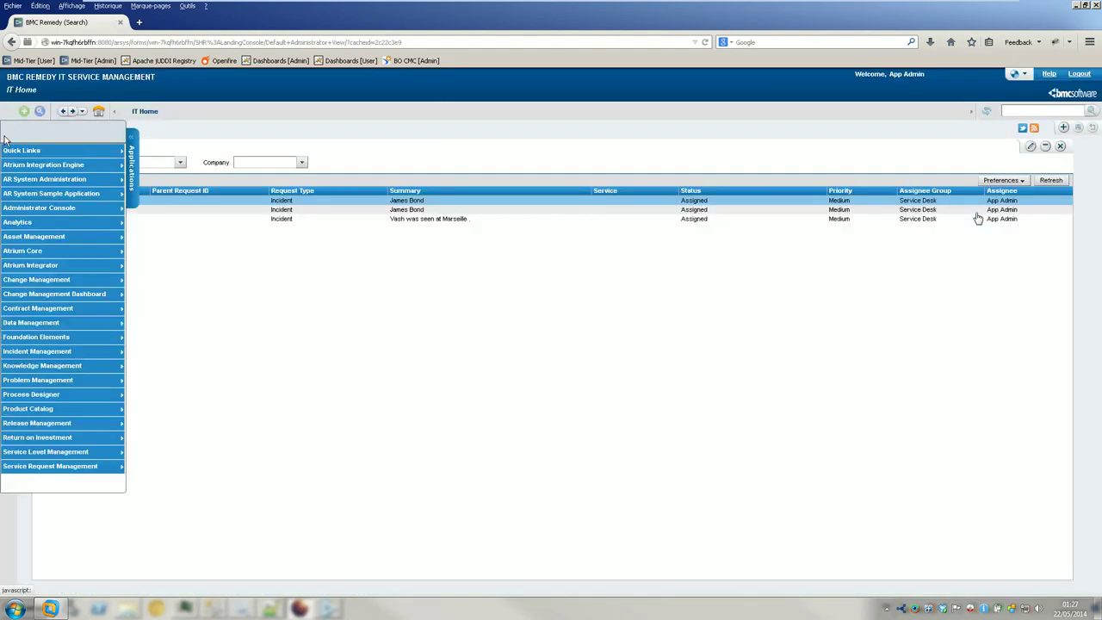
{"action": "mouse_move", "coordinate": [109, 246]}
{"action": "left_click", "coordinate": [147, 239]}
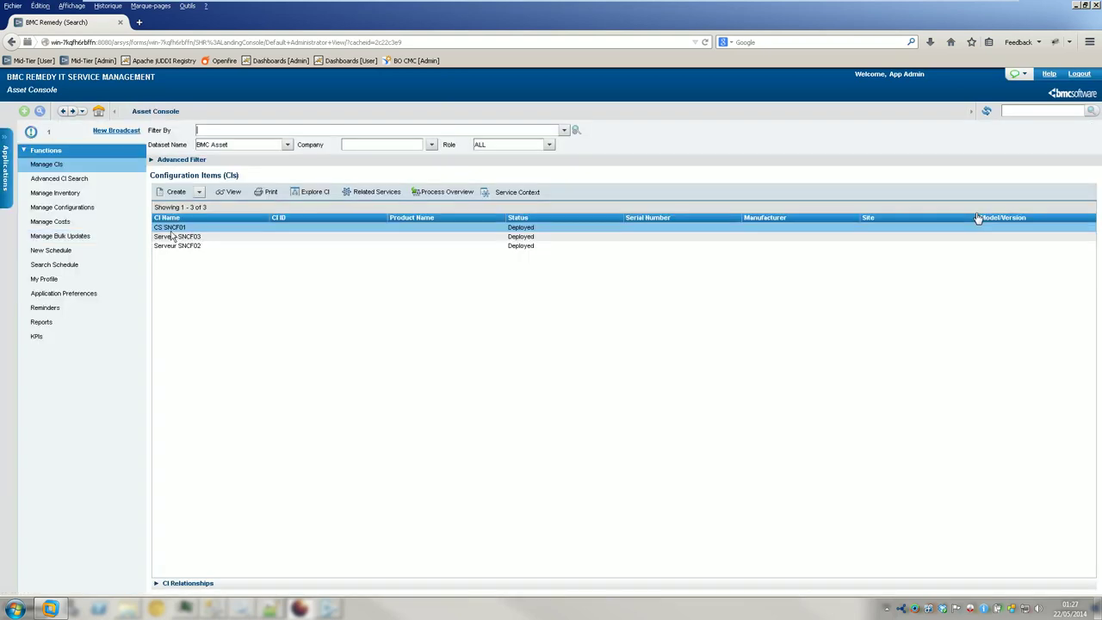
{"action": "left_click", "coordinate": [198, 192]}
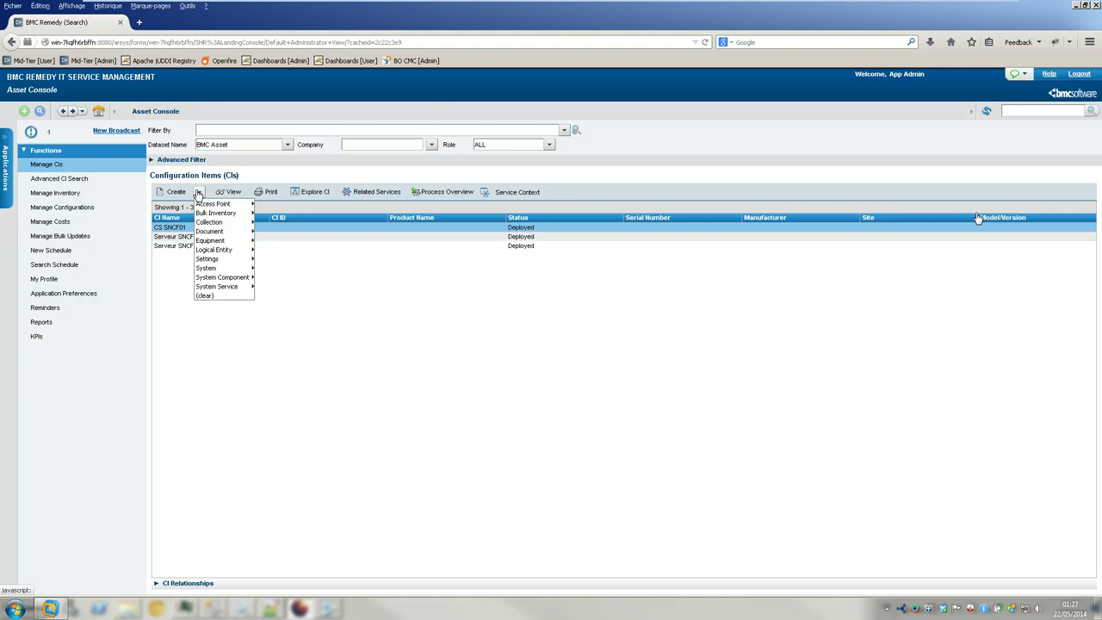
- Browse the Create CI type list without creating anything, then launch Advanced CI Search
{"action": "mouse_move", "coordinate": [219, 213]}
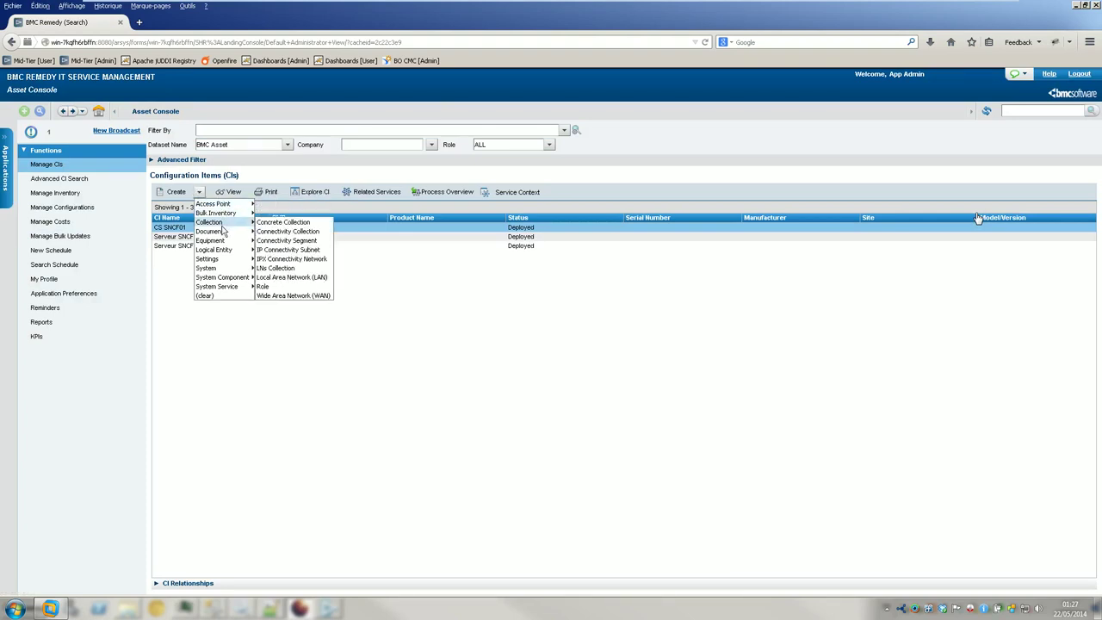
{"action": "mouse_move", "coordinate": [224, 250]}
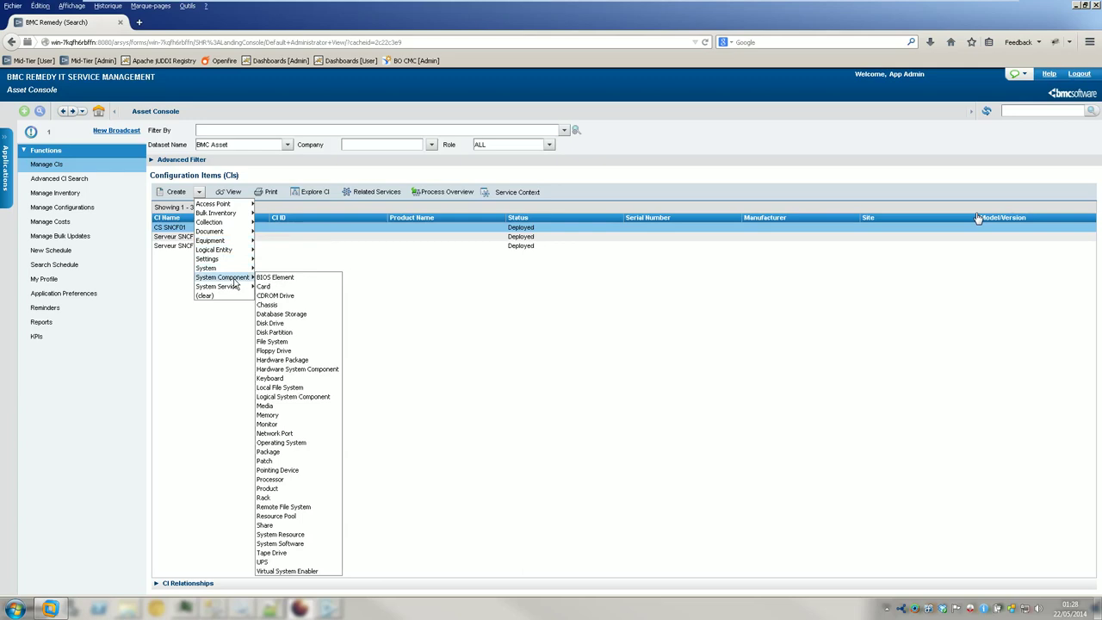
{"action": "left_click", "coordinate": [189, 284]}
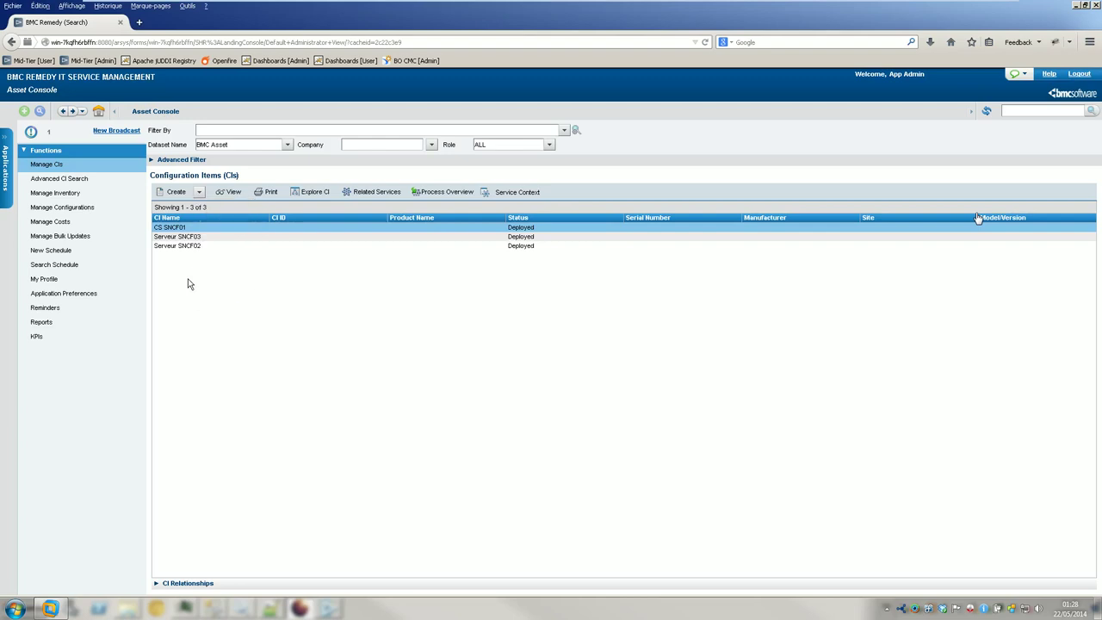
{"action": "left_click", "coordinate": [86, 181]}
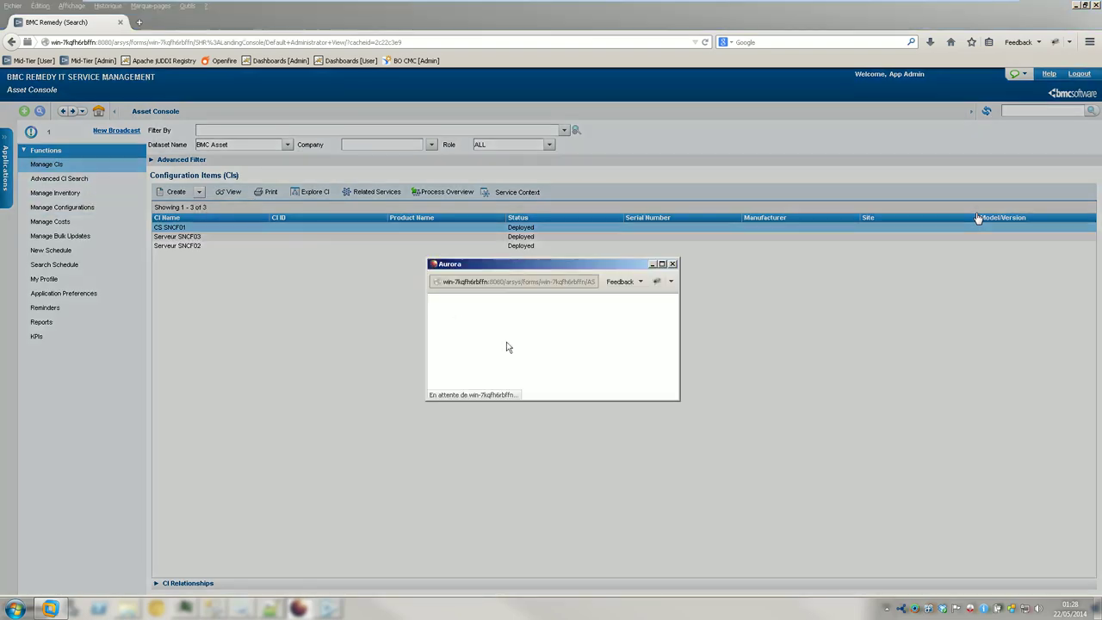
- Choose System Service > Application Service as the CI type and start the Advanced Search
{"action": "left_click", "coordinate": [635, 343]}
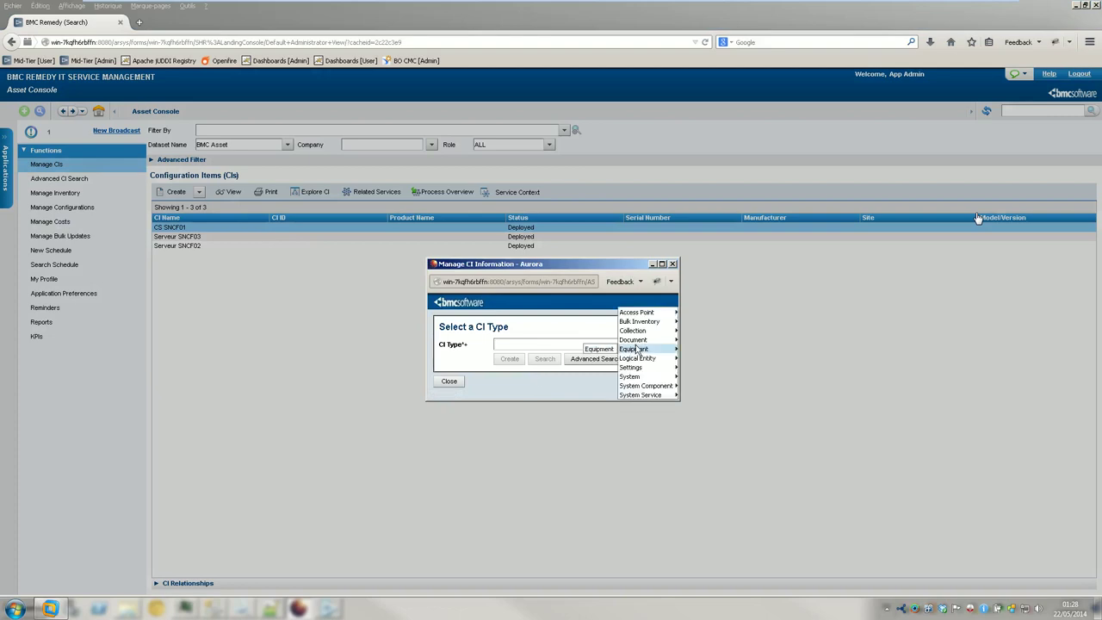
{"action": "mouse_move", "coordinate": [647, 314]}
{"action": "mouse_move", "coordinate": [636, 361]}
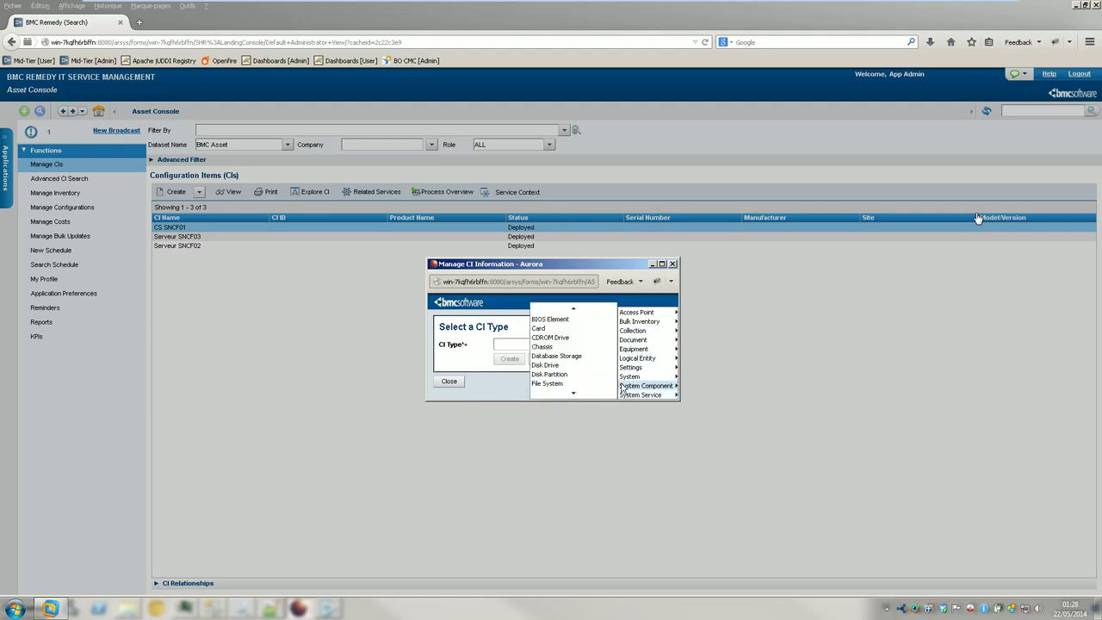
{"action": "left_click", "coordinate": [578, 398]}
{"action": "left_click", "coordinate": [578, 397]}
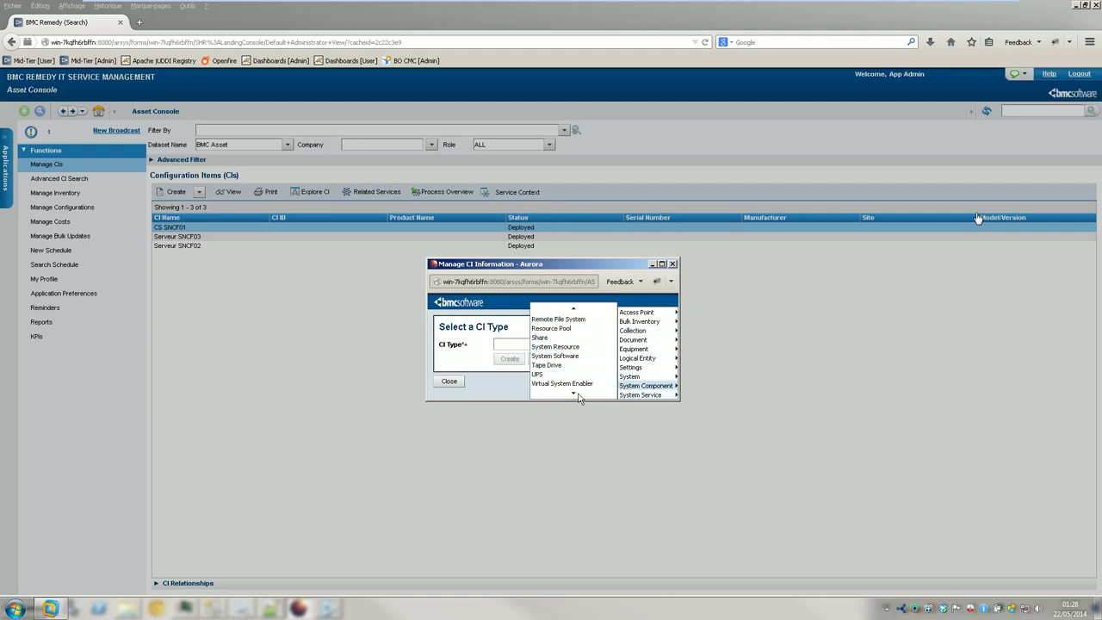
{"action": "left_click", "coordinate": [574, 311]}
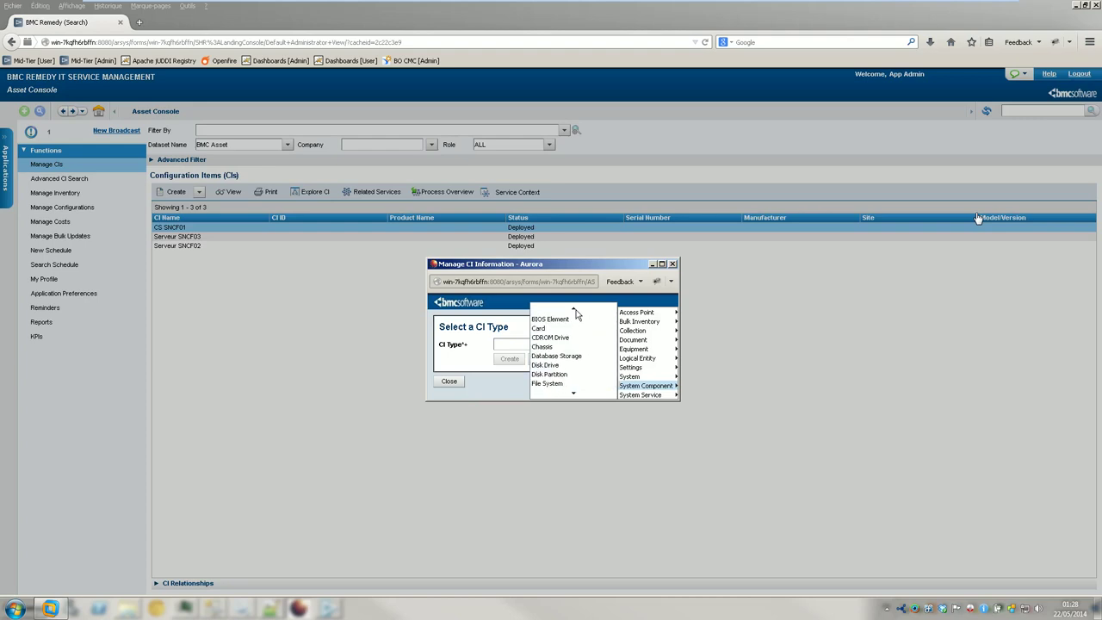
{"action": "mouse_move", "coordinate": [643, 394]}
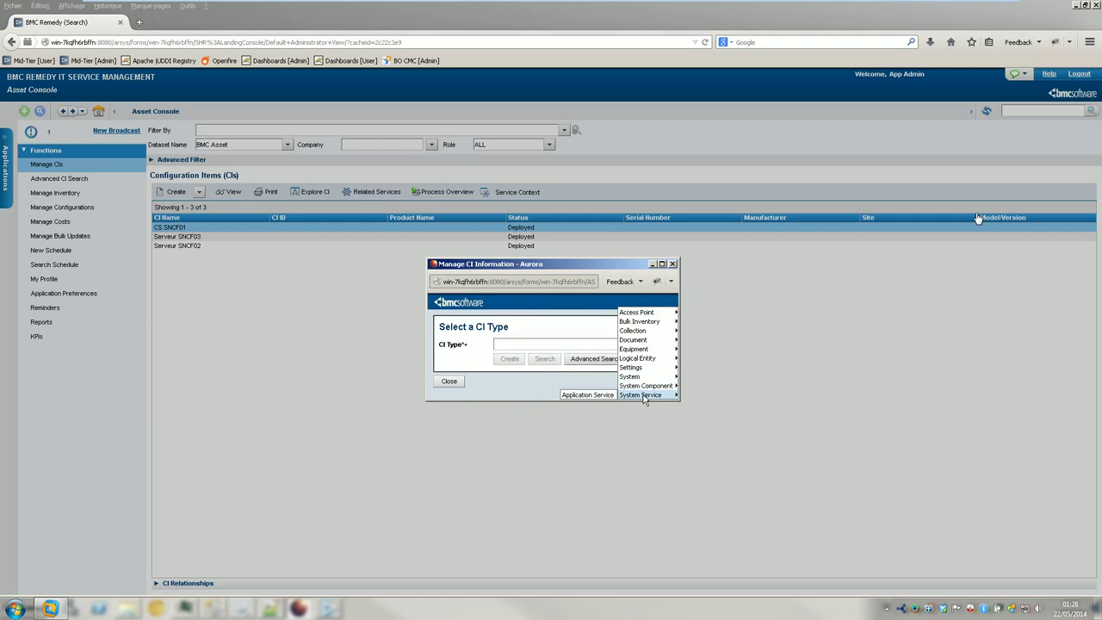
{"action": "left_click", "coordinate": [600, 395]}
{"action": "left_click", "coordinate": [585, 358]}
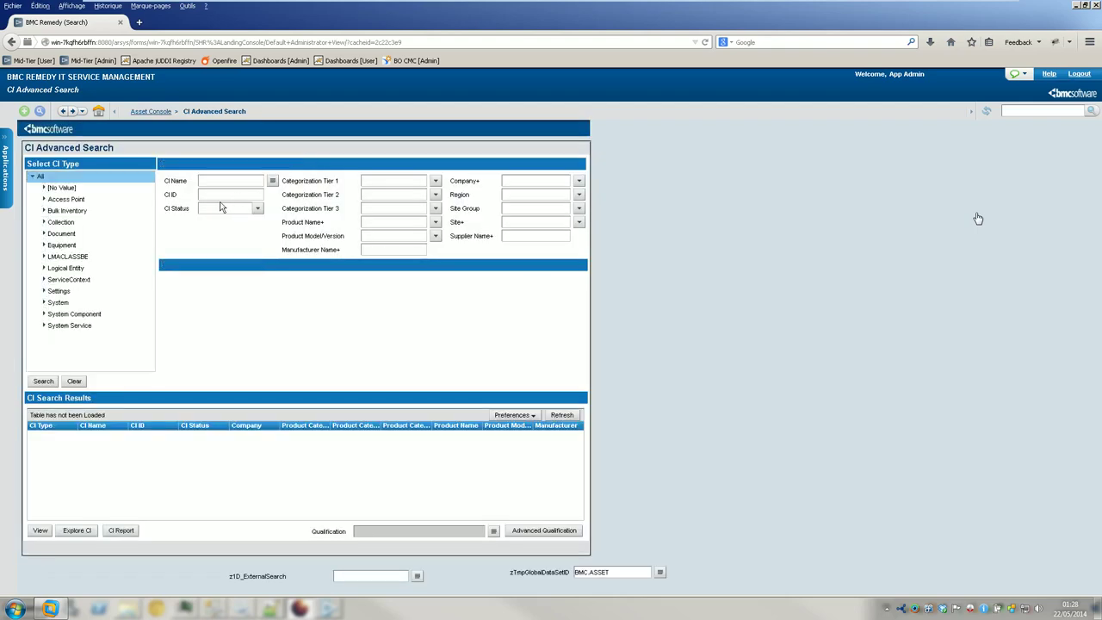
- Search the LMACLASSBE class for CIs, find none, and return to the Asset Console CI list
{"action": "left_click", "coordinate": [65, 256]}
{"action": "left_click", "coordinate": [44, 256]}
{"action": "left_click", "coordinate": [69, 270]}
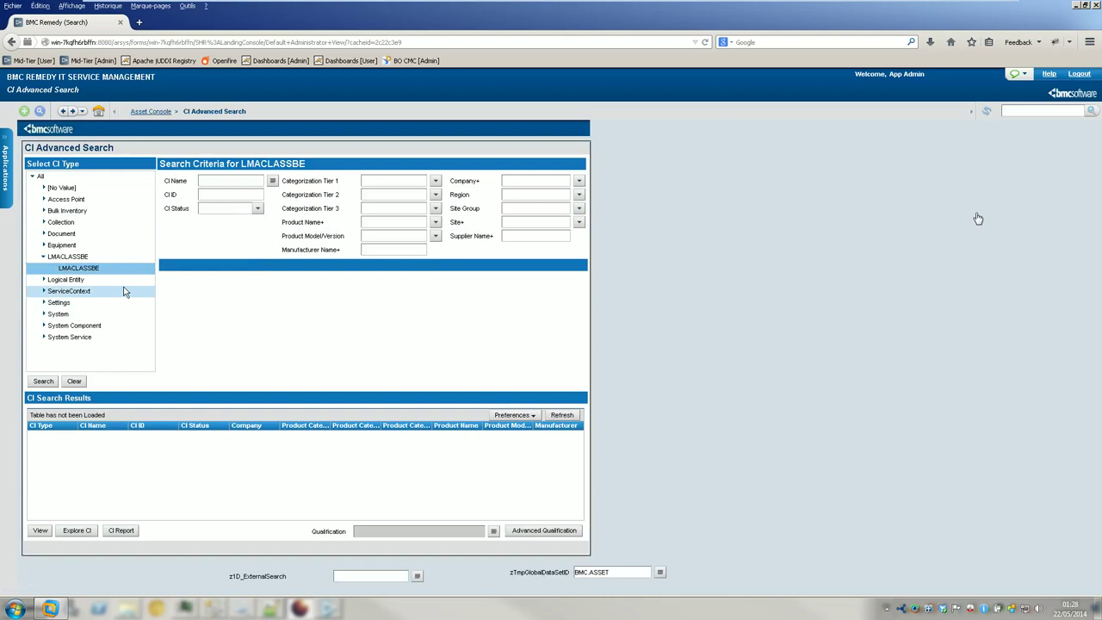
{"action": "left_click", "coordinate": [45, 383]}
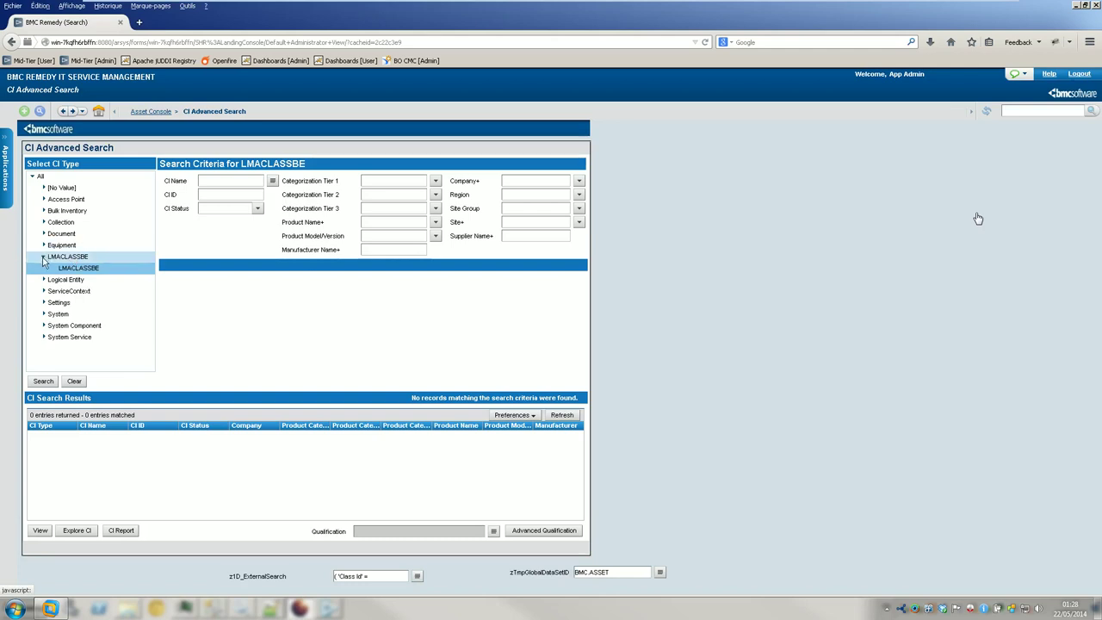
{"action": "left_click", "coordinate": [43, 258]}
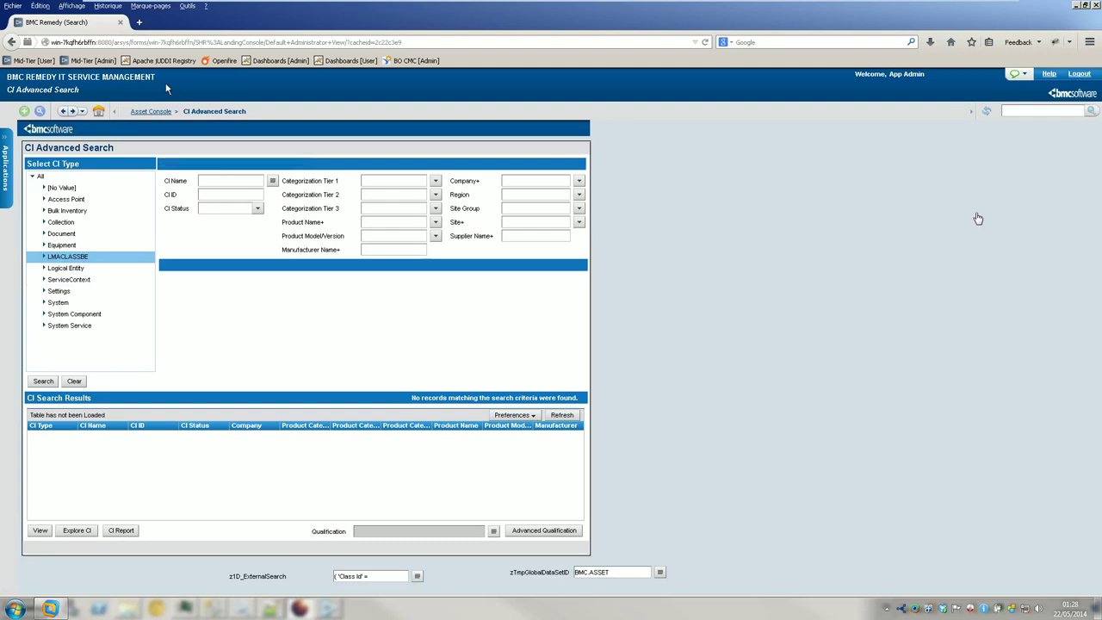
{"action": "left_click", "coordinate": [166, 114]}
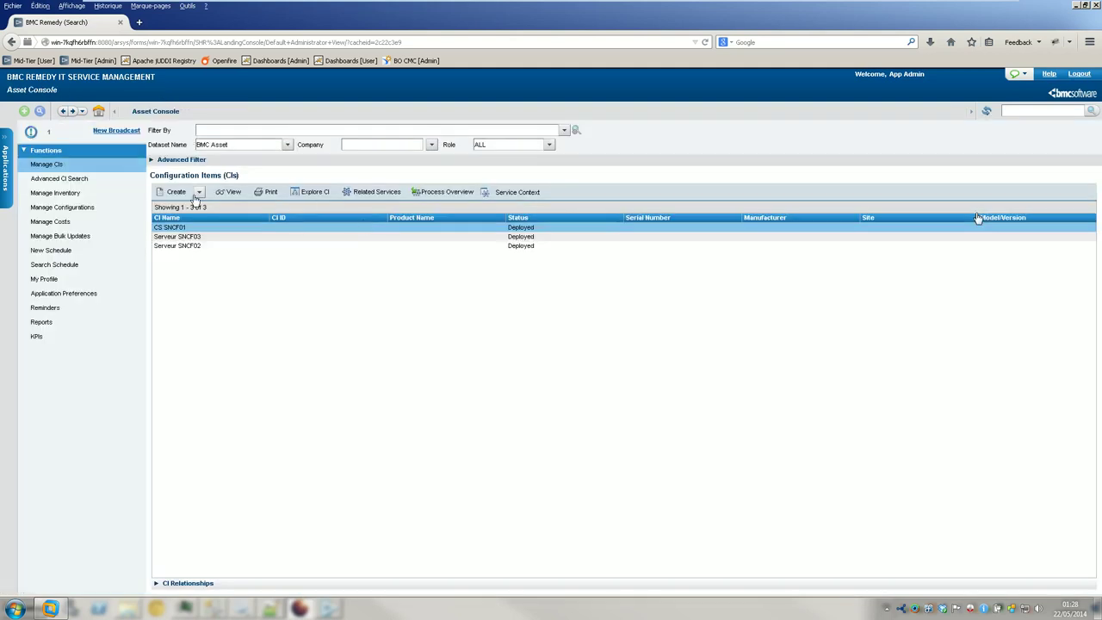
- Confirm Firefox's Tools > Options unchanged, then reload the Remedy page back to IT Home
{"action": "mouse_move", "coordinate": [200, 205]}
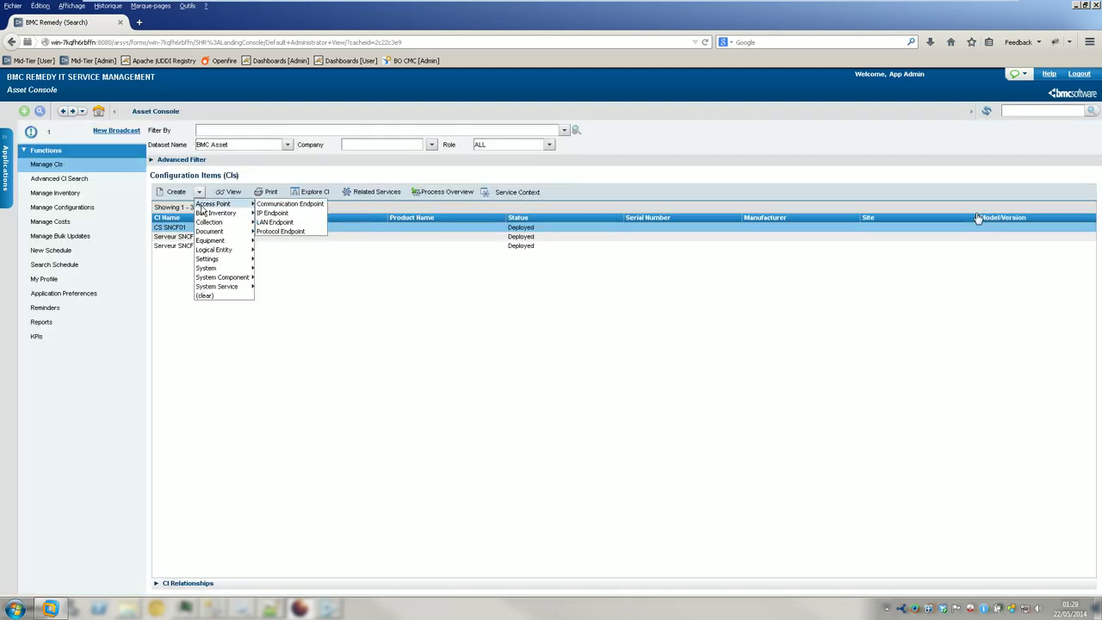
{"action": "left_click", "coordinate": [188, 6]}
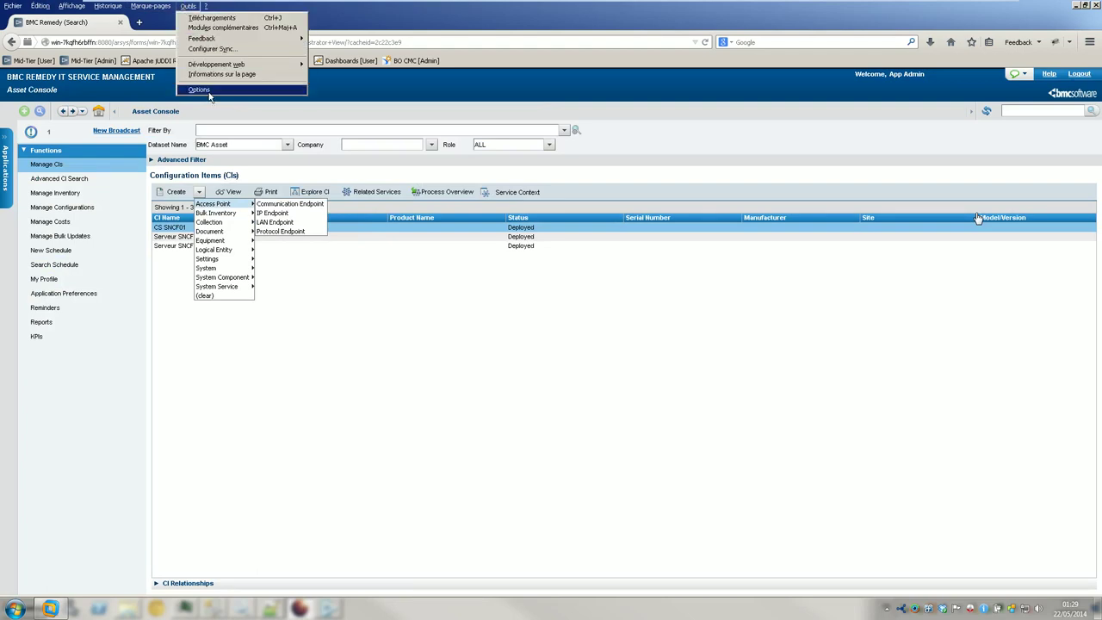
{"action": "left_click", "coordinate": [199, 89]}
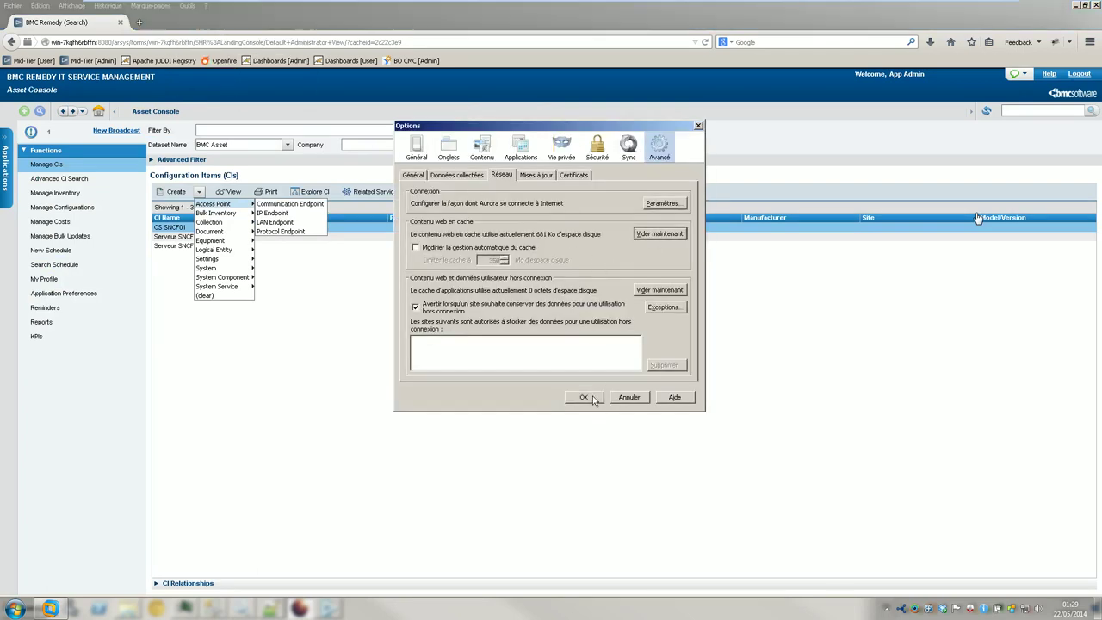
{"action": "left_click", "coordinate": [583, 397]}
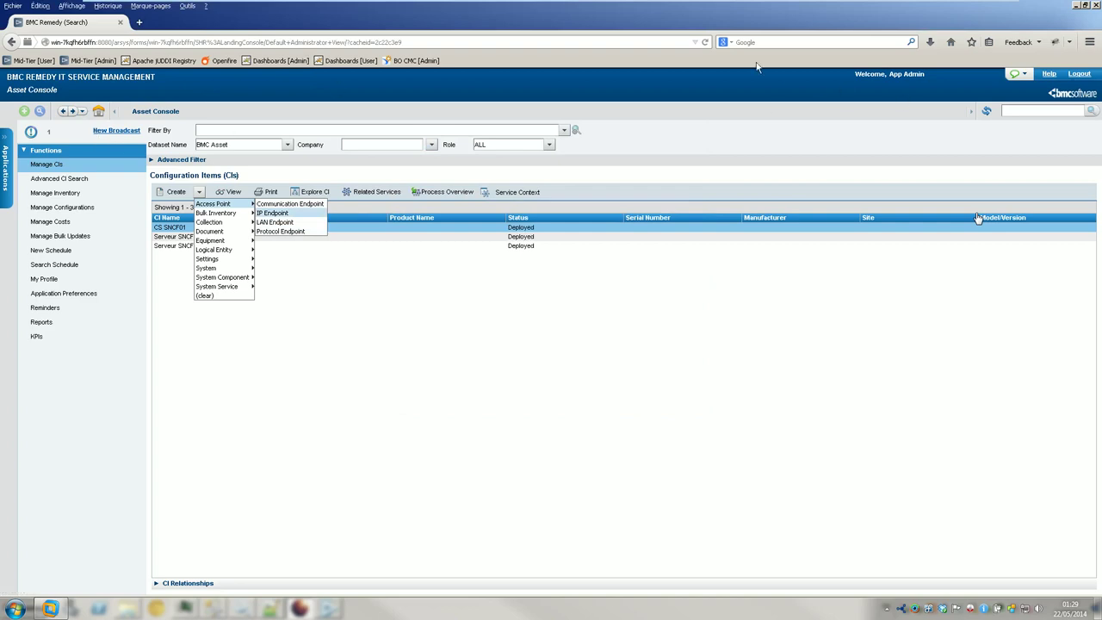
{"action": "left_click", "coordinate": [705, 42]}
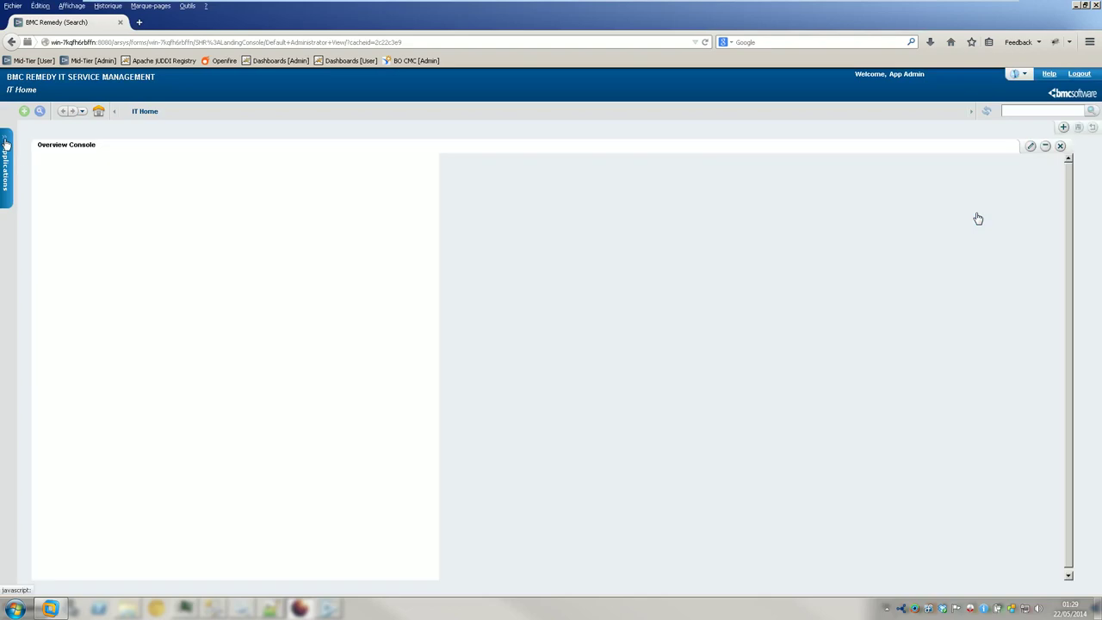
- Open the Asset Management Console from the Applications list
{"action": "left_click", "coordinate": [6, 144]}
{"action": "mouse_move", "coordinate": [61, 235]}
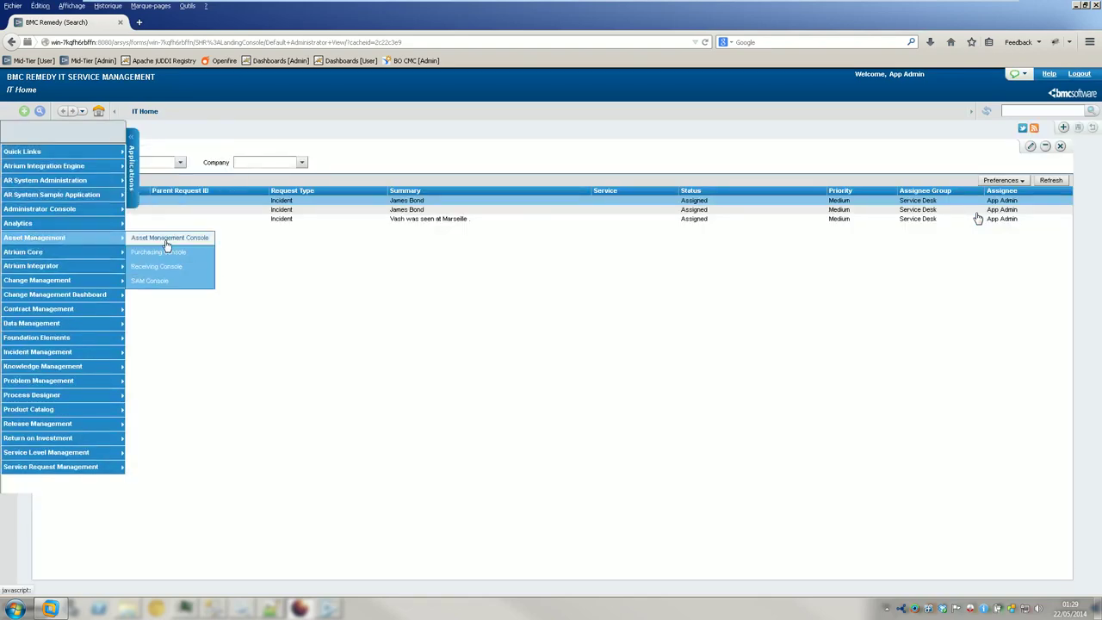
{"action": "left_click", "coordinate": [166, 242]}
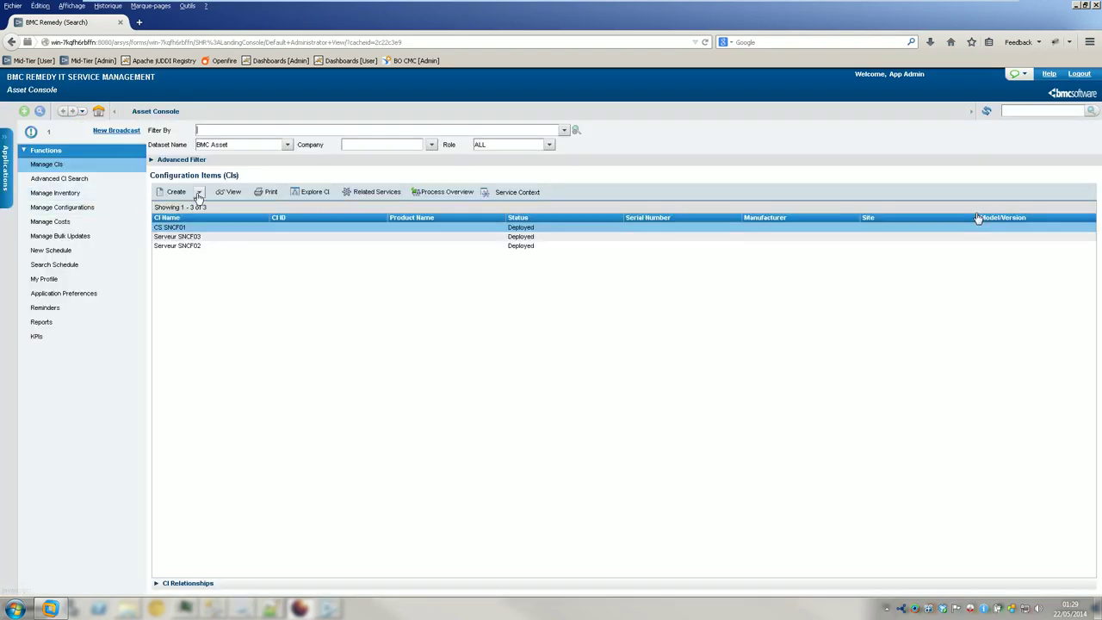
- Browse the Create CI type list, close it, and open Advanced CI Search
{"action": "left_click", "coordinate": [200, 192]}
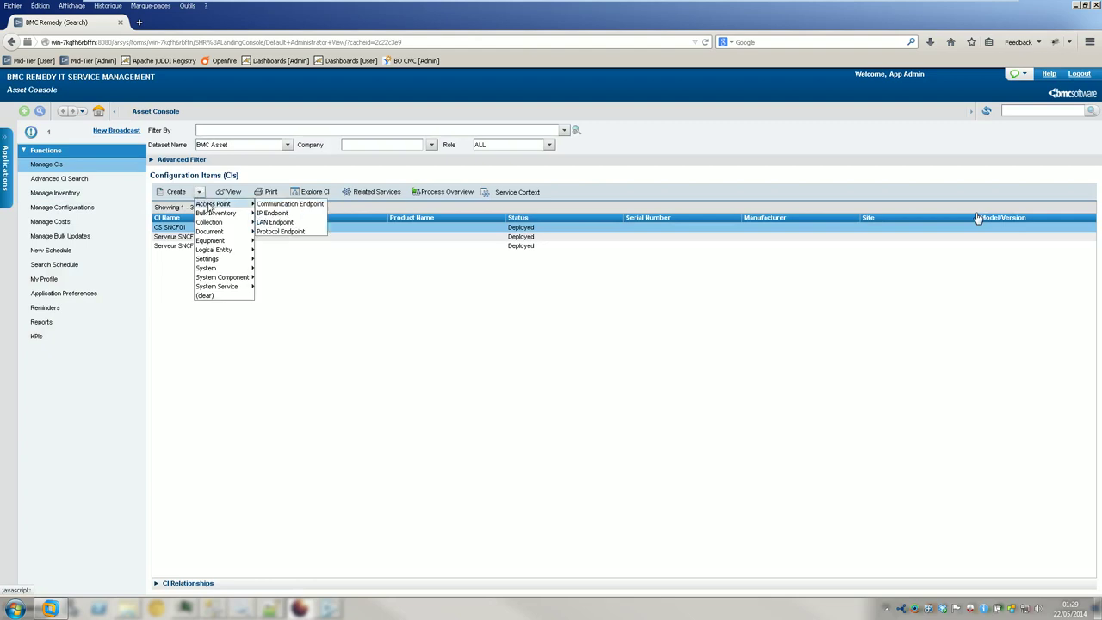
{"action": "mouse_move", "coordinate": [210, 223]}
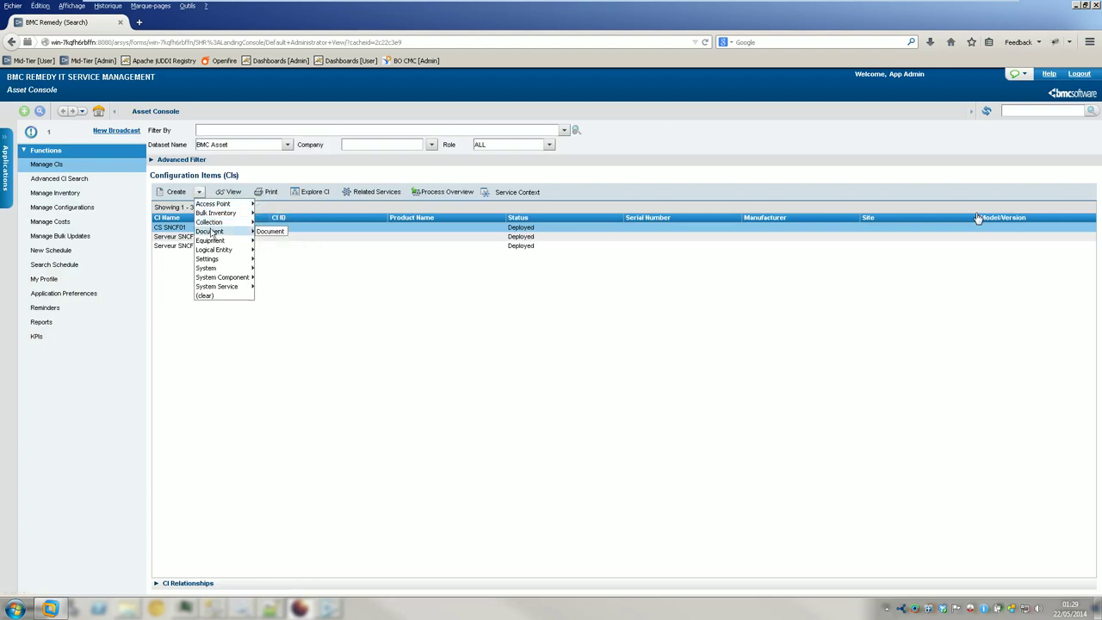
{"action": "mouse_move", "coordinate": [208, 250]}
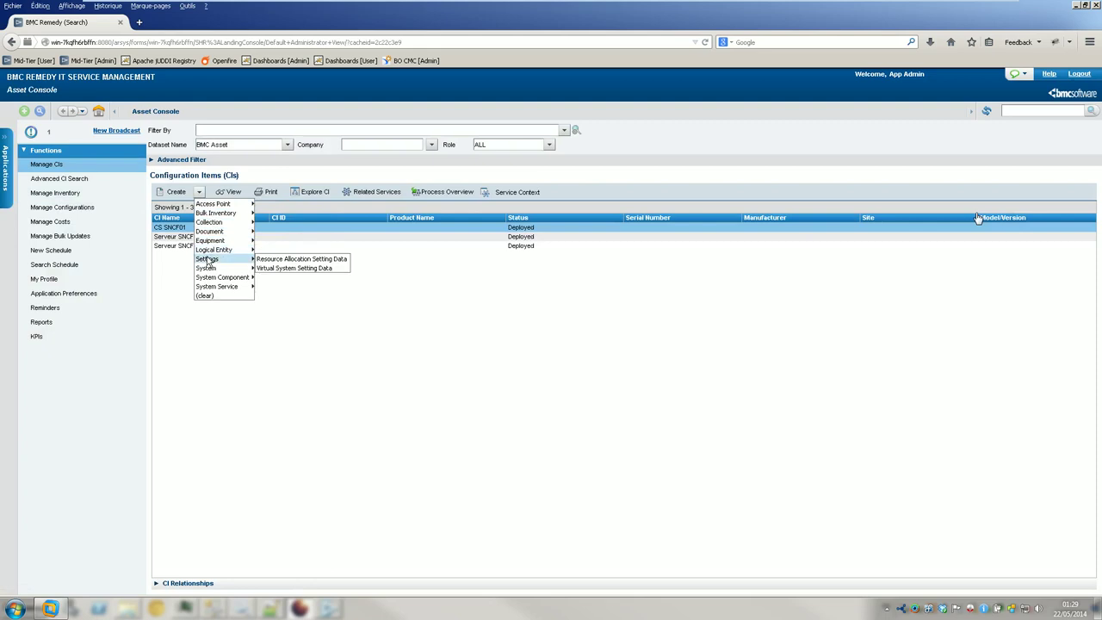
{"action": "mouse_move", "coordinate": [207, 270]}
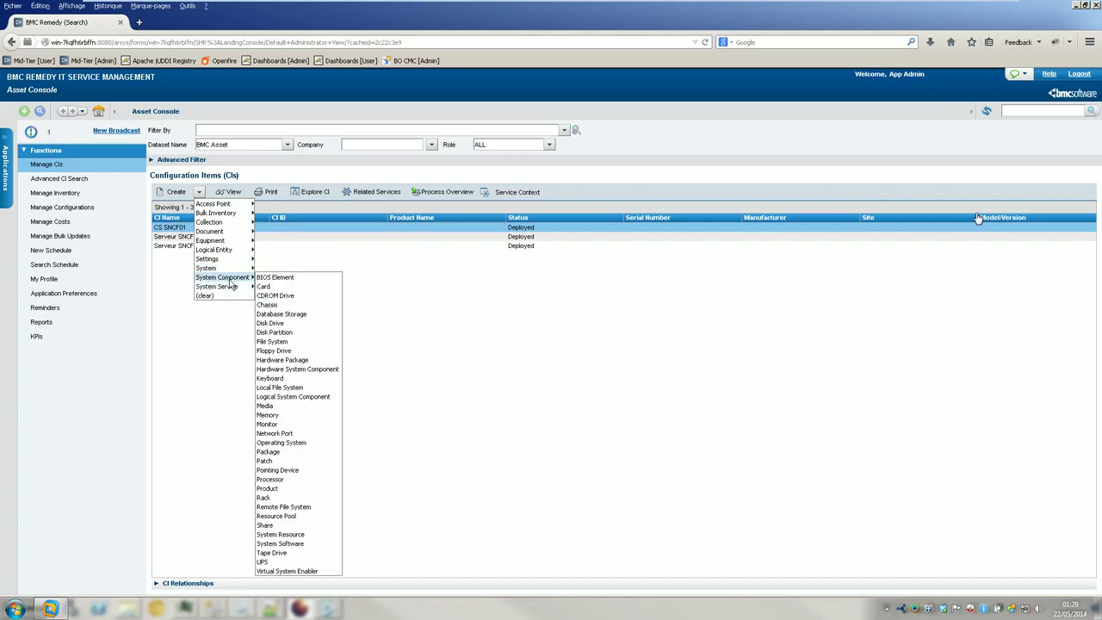
{"action": "mouse_move", "coordinate": [226, 291]}
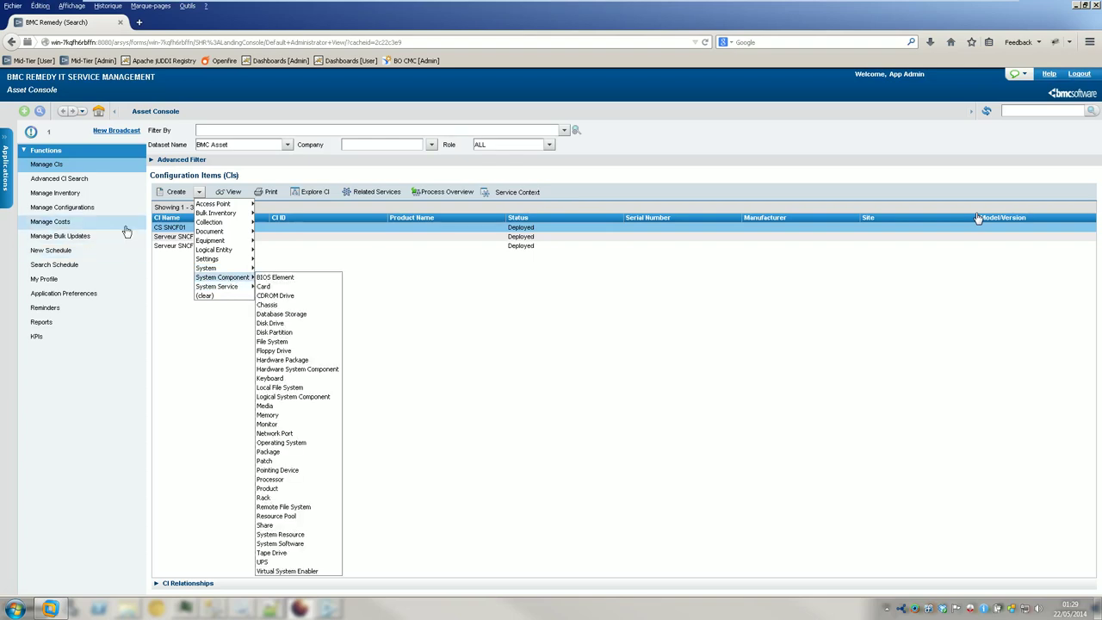
{"action": "left_click", "coordinate": [165, 386]}
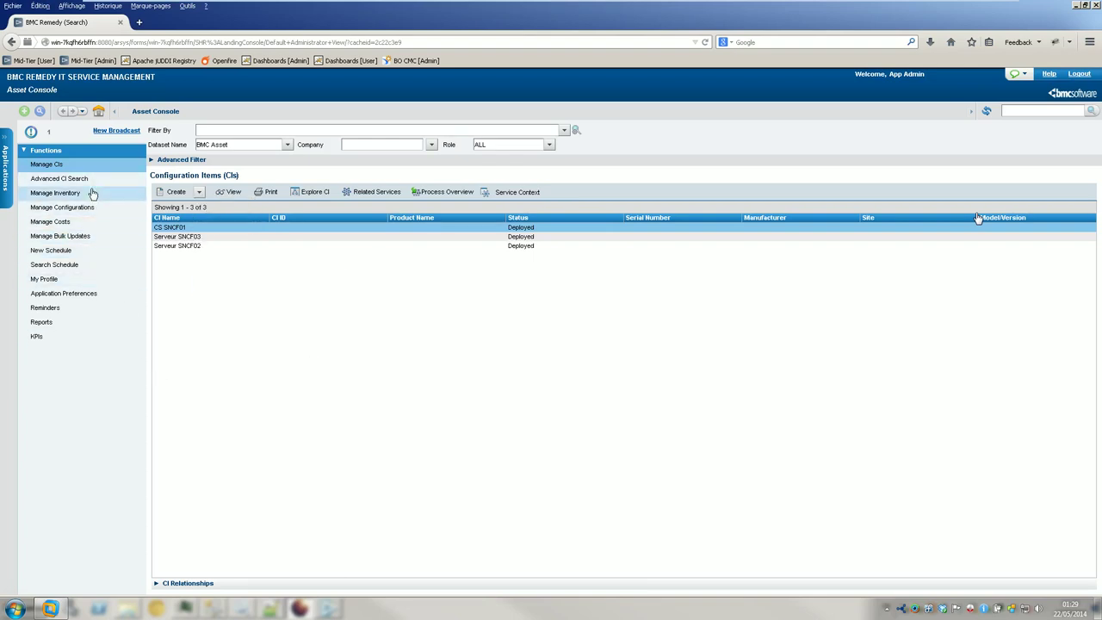
{"action": "left_click", "coordinate": [81, 179]}
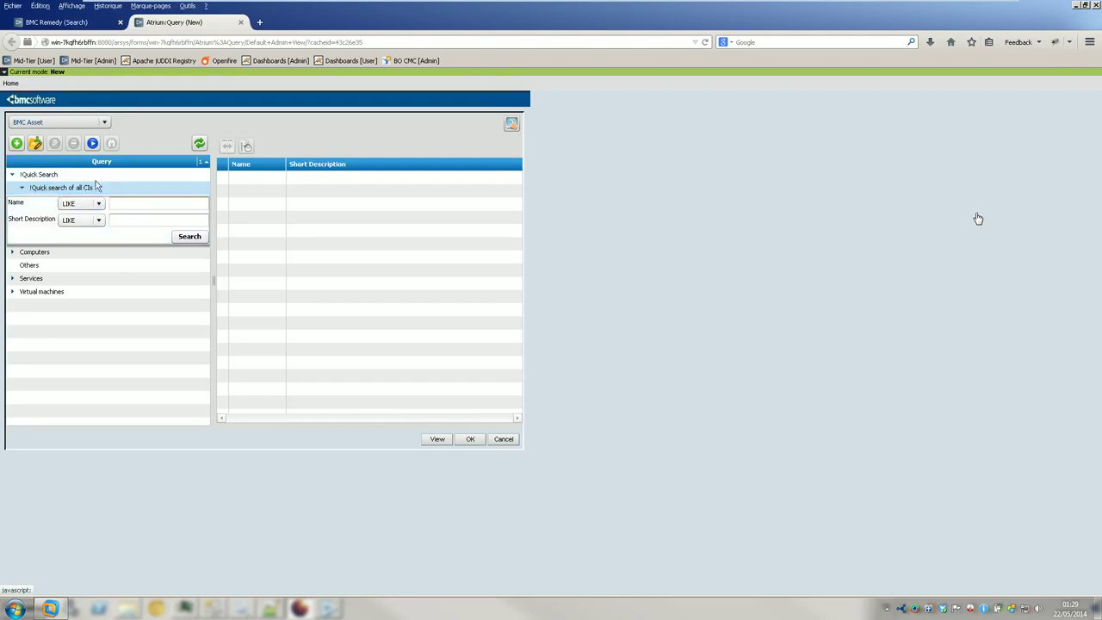
- Close the Atrium query tab, browse the Create class list without choosing, and show Applications
{"action": "left_click", "coordinate": [240, 22]}
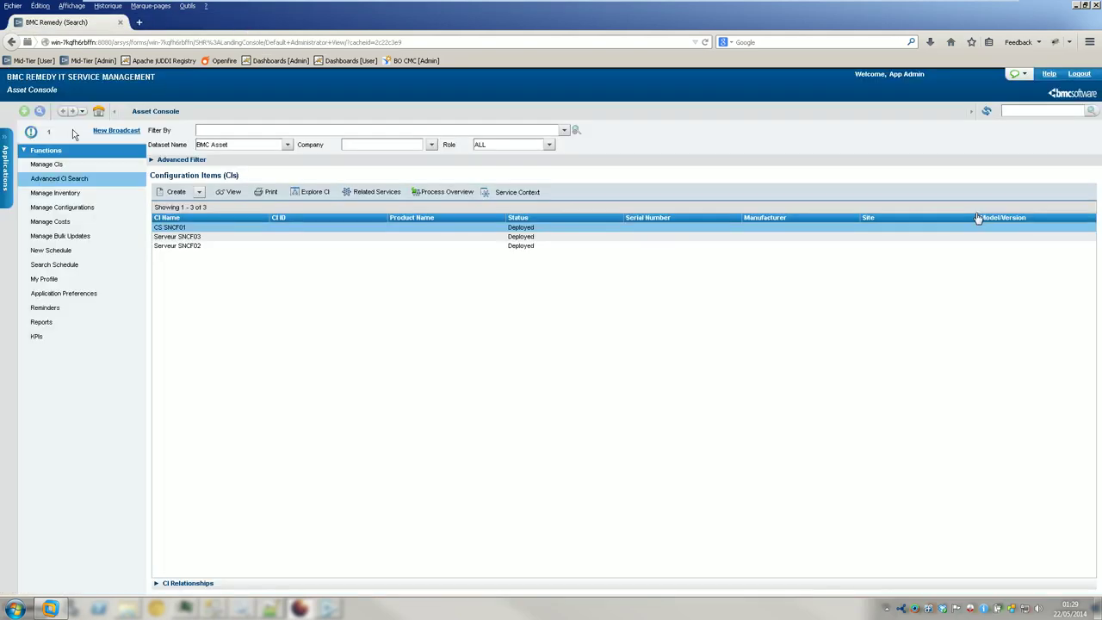
{"action": "left_click", "coordinate": [200, 193]}
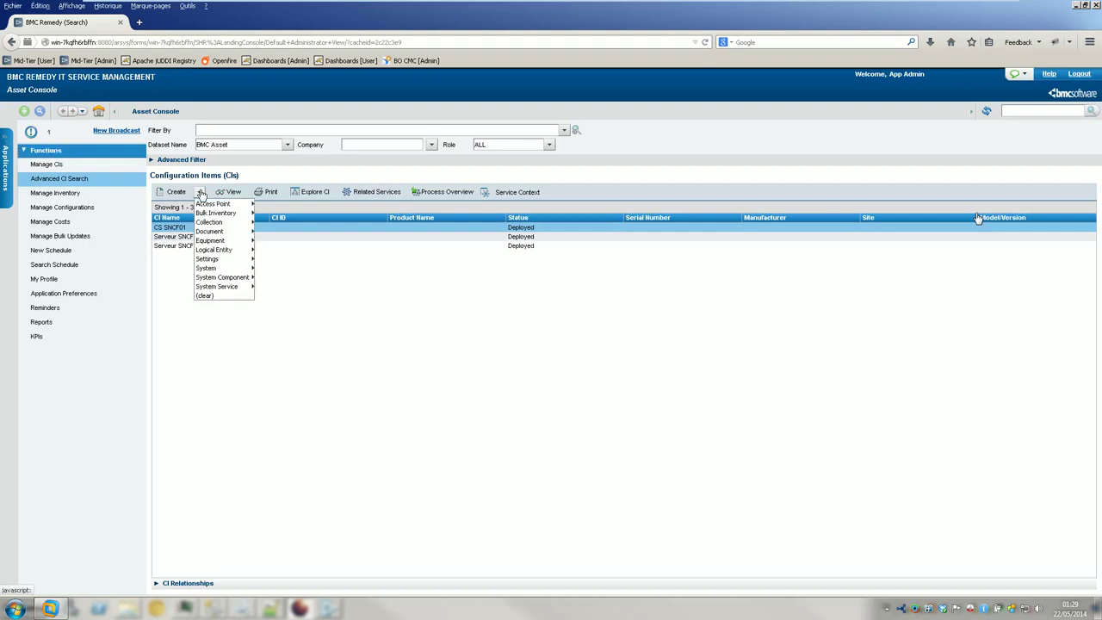
{"action": "mouse_move", "coordinate": [210, 224]}
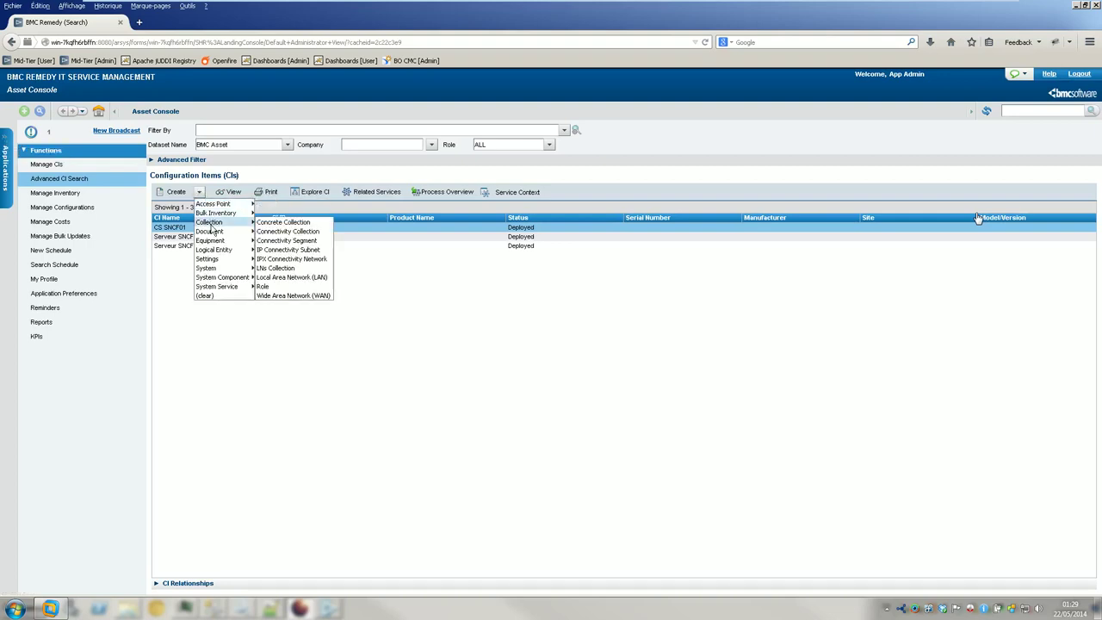
{"action": "mouse_move", "coordinate": [212, 252]}
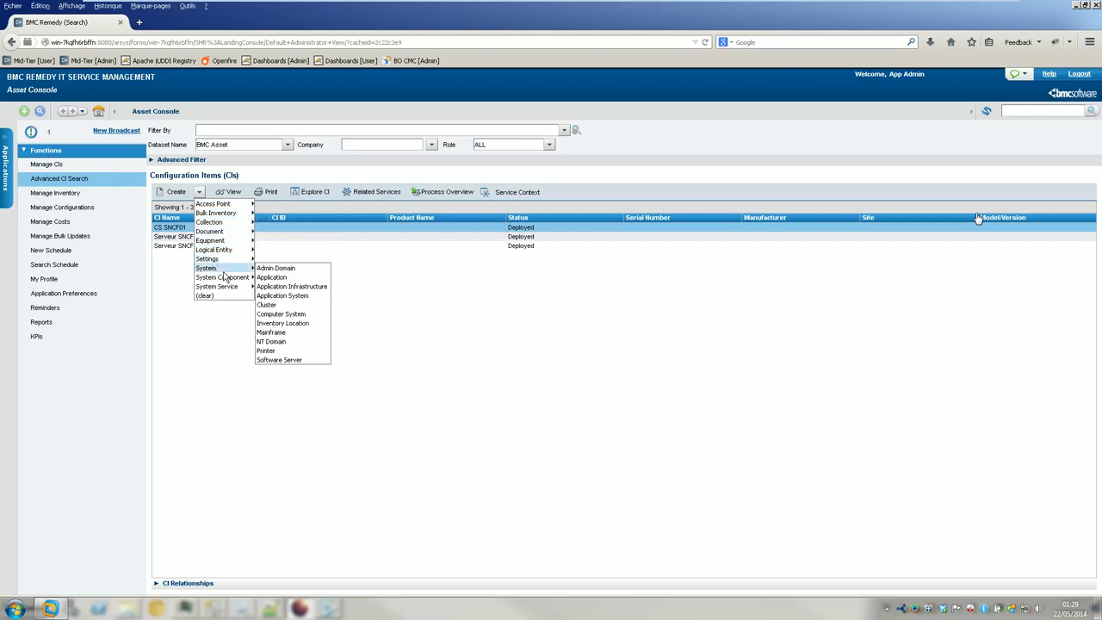
{"action": "mouse_move", "coordinate": [227, 278]}
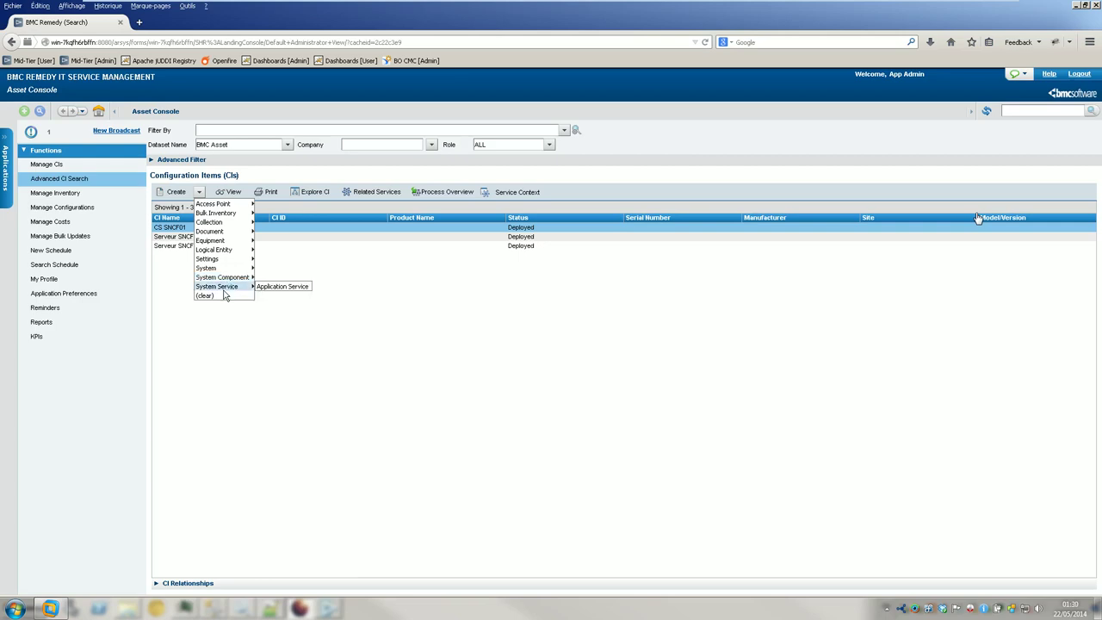
{"action": "left_click", "coordinate": [225, 341]}
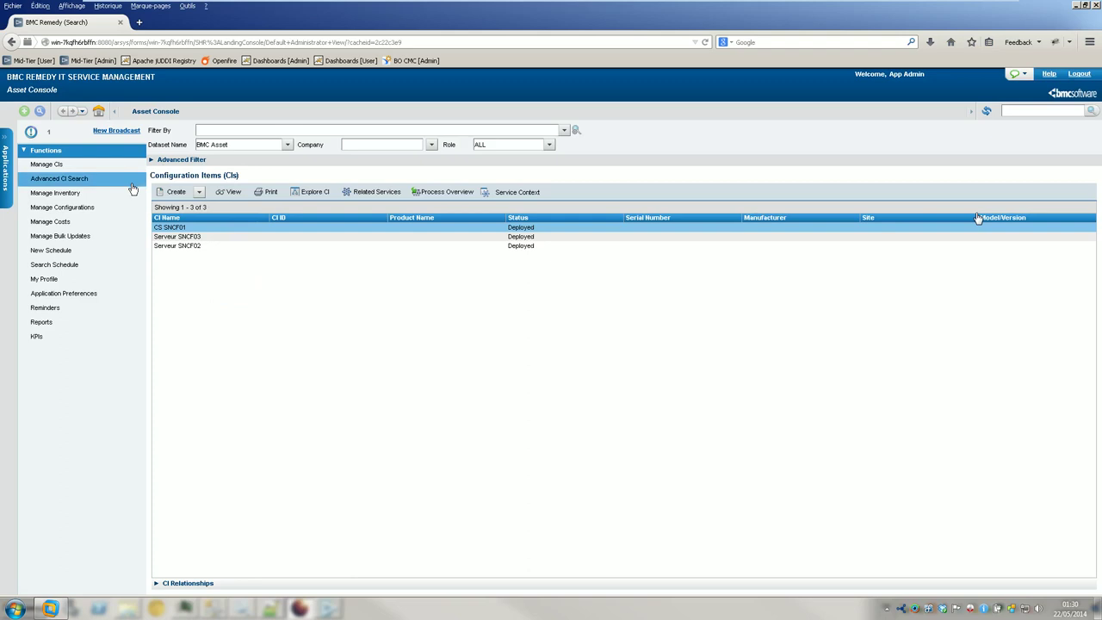
{"action": "left_click", "coordinate": [7, 136]}
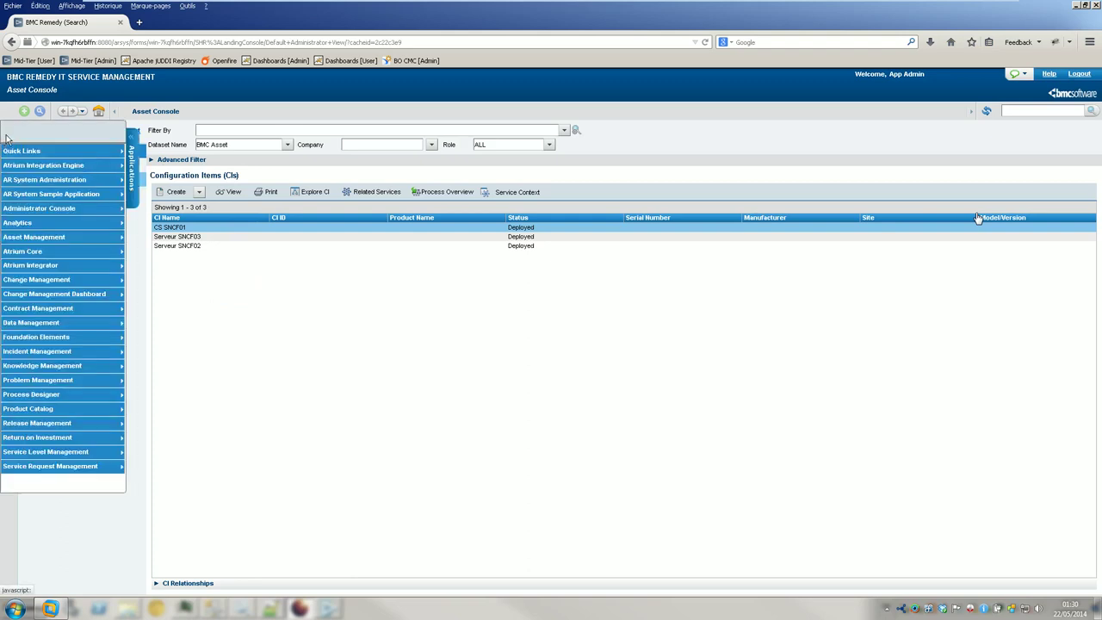
- Launch Atrium Core Console and open its Explorer application
{"action": "mouse_move", "coordinate": [76, 211]}
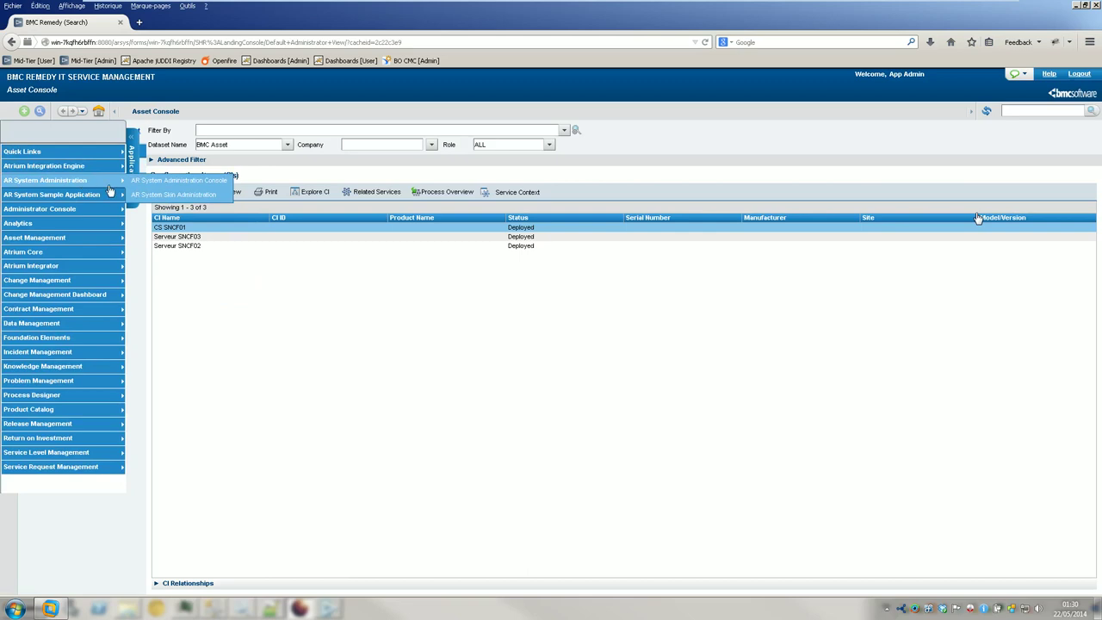
{"action": "mouse_move", "coordinate": [95, 256]}
{"action": "left_click", "coordinate": [165, 252]}
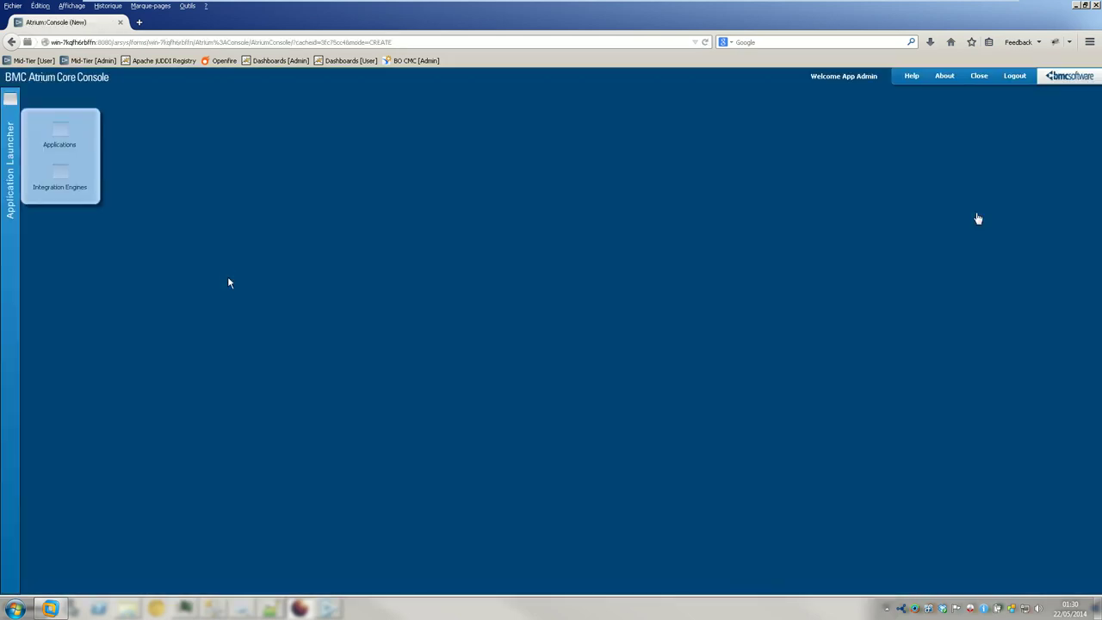
{"action": "mouse_move", "coordinate": [83, 142]}
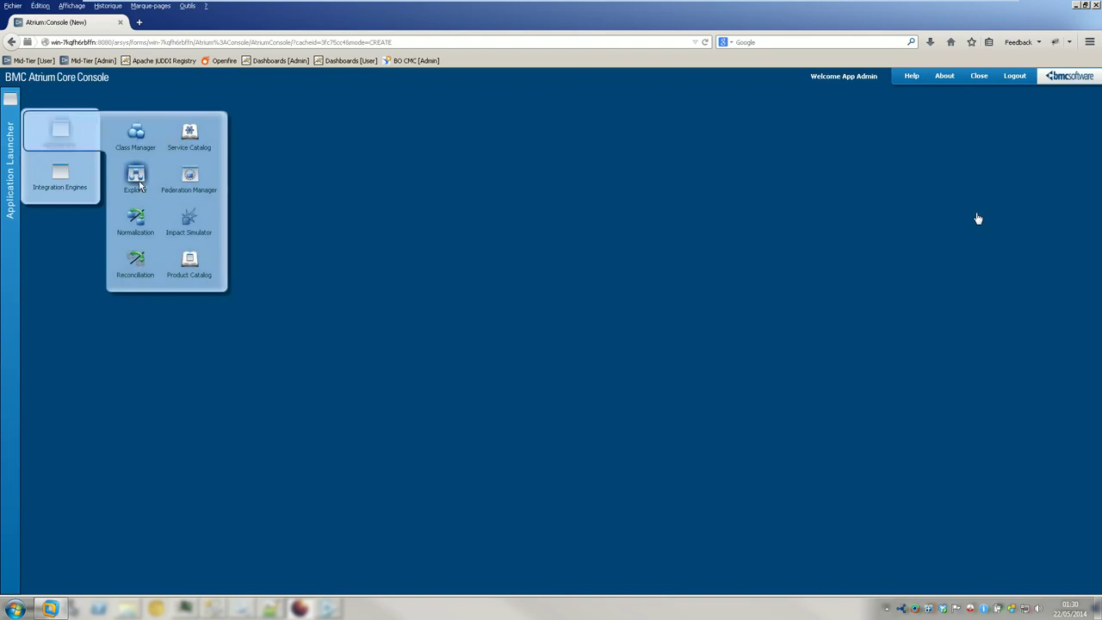
{"action": "left_click", "coordinate": [138, 179]}
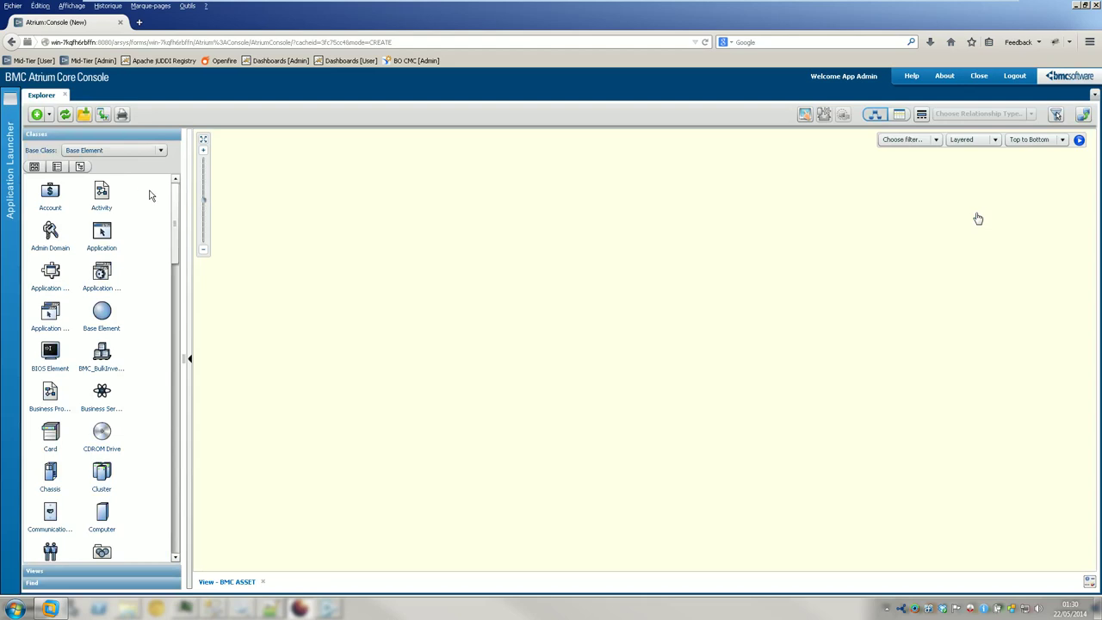
- Drag LMACLASSBE from the class list onto the canvas, accepting sandbox view conversion
{"action": "left_click", "coordinate": [57, 166]}
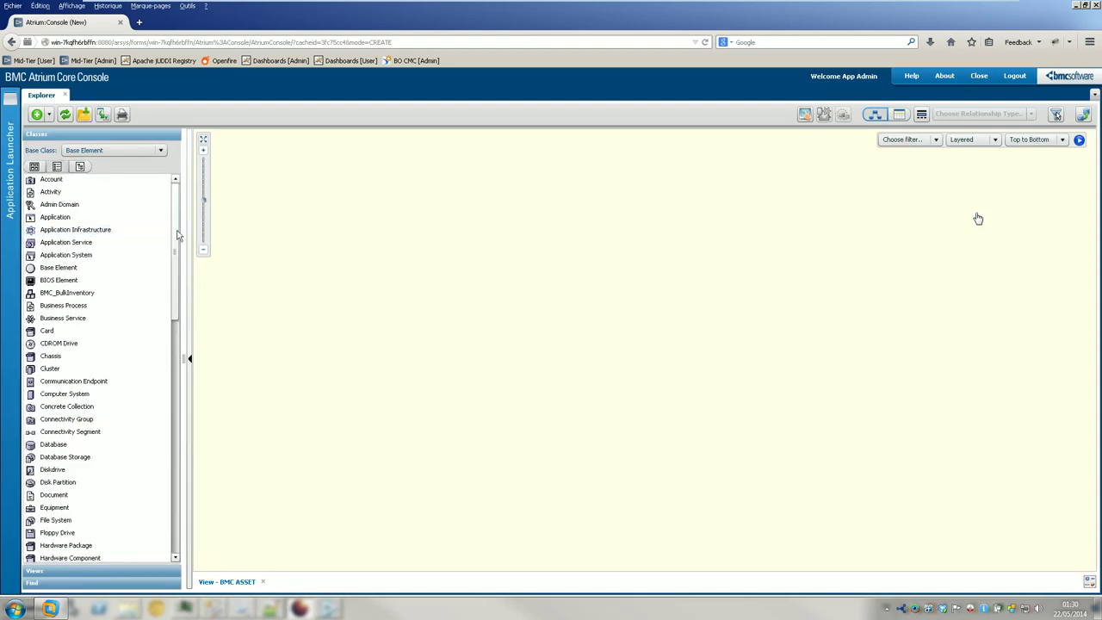
{"action": "left_click_drag", "start_coordinate": [178, 232], "coordinate": [170, 477]}
{"action": "left_click_drag", "start_coordinate": [58, 545], "coordinate": [297, 501]}
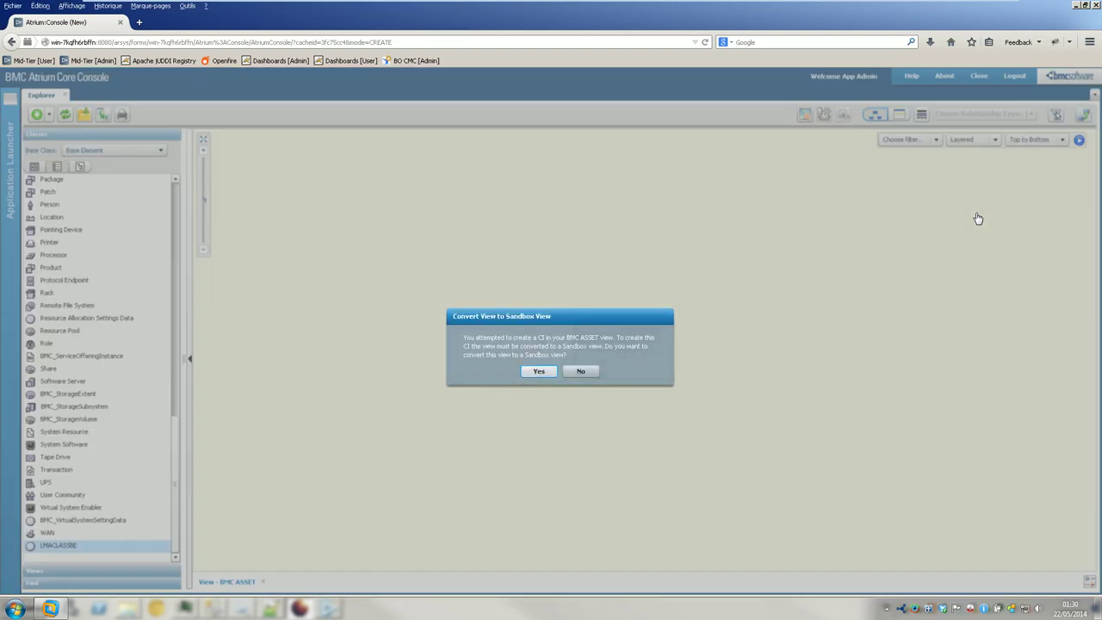
{"action": "left_click", "coordinate": [521, 372]}
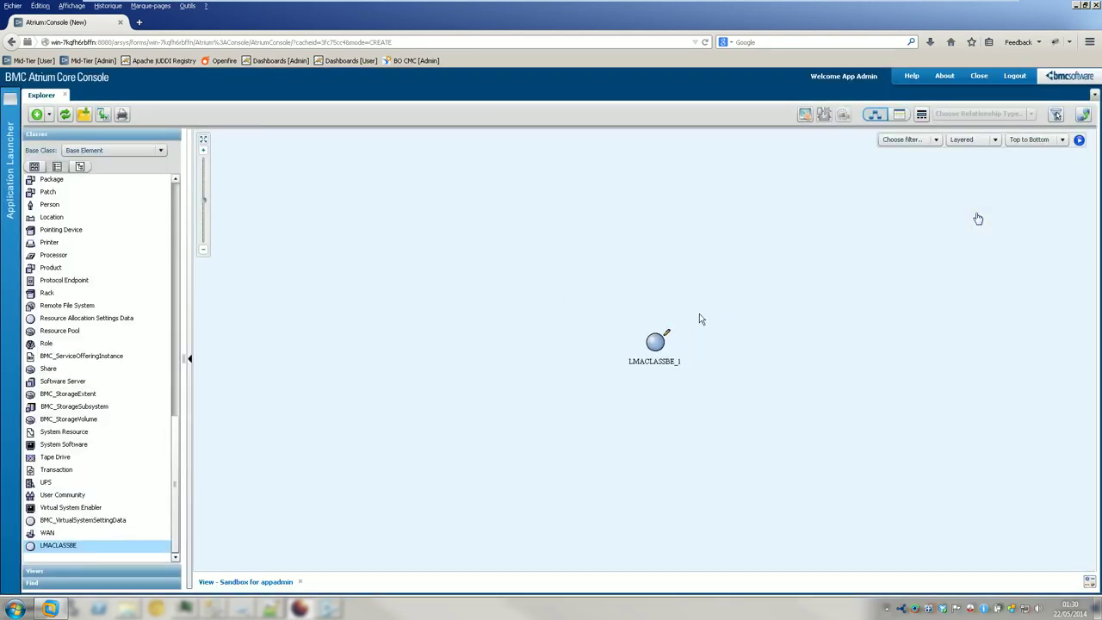
- Open the new LMACLASSBE_1 item for full editing
{"action": "left_click", "coordinate": [653, 351]}
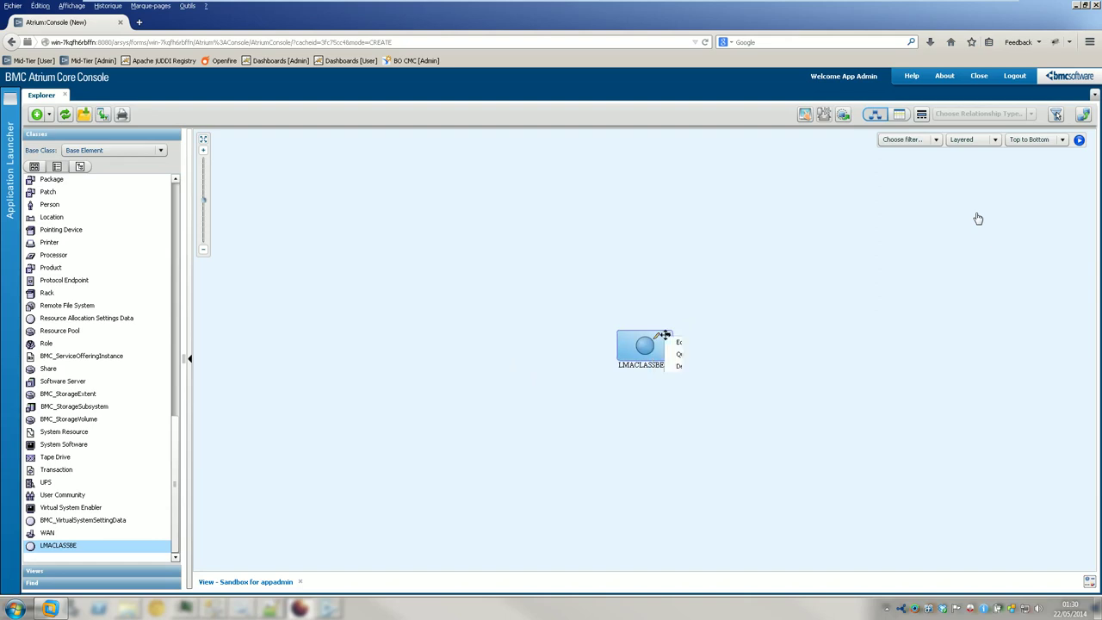
{"action": "right_click", "coordinate": [665, 335]}
{"action": "left_click", "coordinate": [681, 341]}
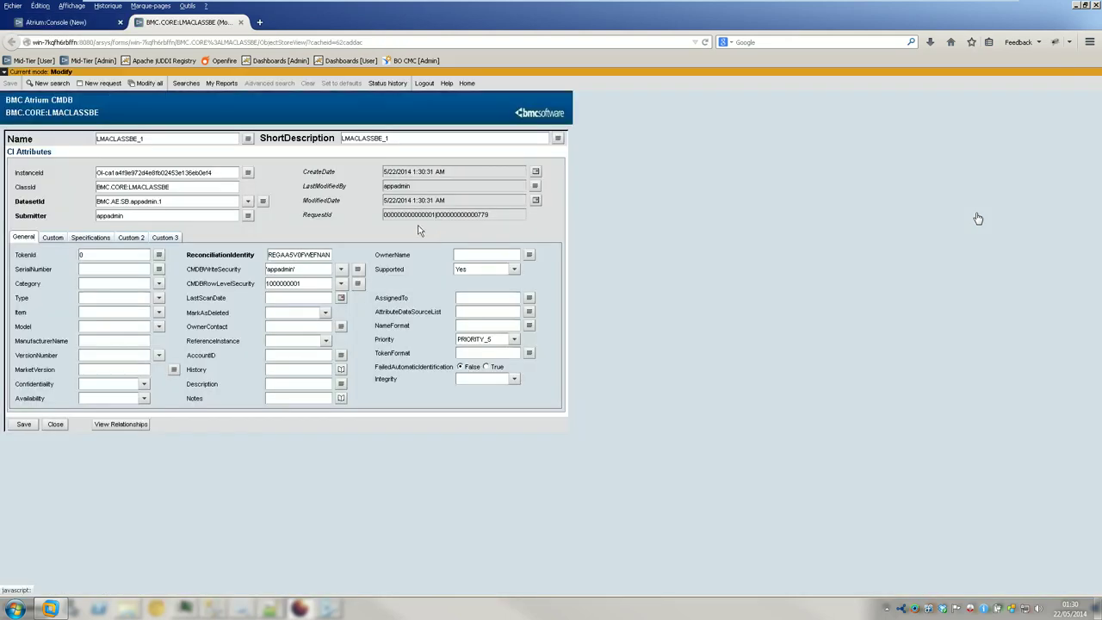
- Set the CI category to Hardware > Application System > Other Type of Application System
{"action": "left_click", "coordinate": [159, 284]}
{"action": "left_click", "coordinate": [160, 299]}
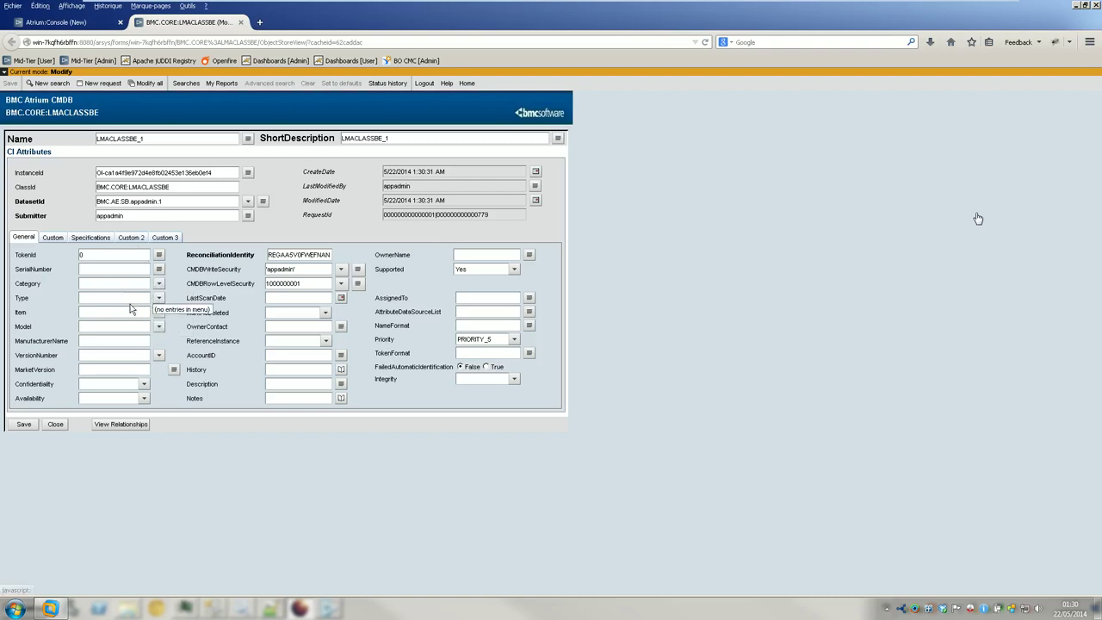
{"action": "left_click", "coordinate": [168, 299]}
{"action": "left_click", "coordinate": [168, 306]}
{"action": "left_click", "coordinate": [176, 324]}
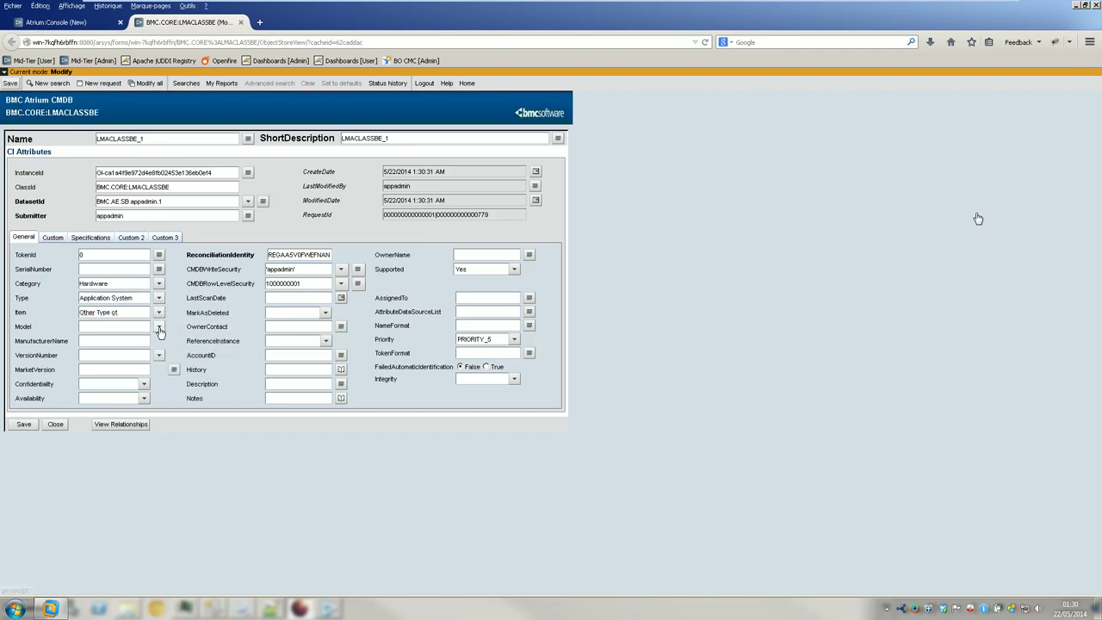
- Set Confidentiality and Availability to N/A, leaving MarkAsDeleted and ReferenceInstance unchanged
{"action": "left_click", "coordinate": [325, 313]}
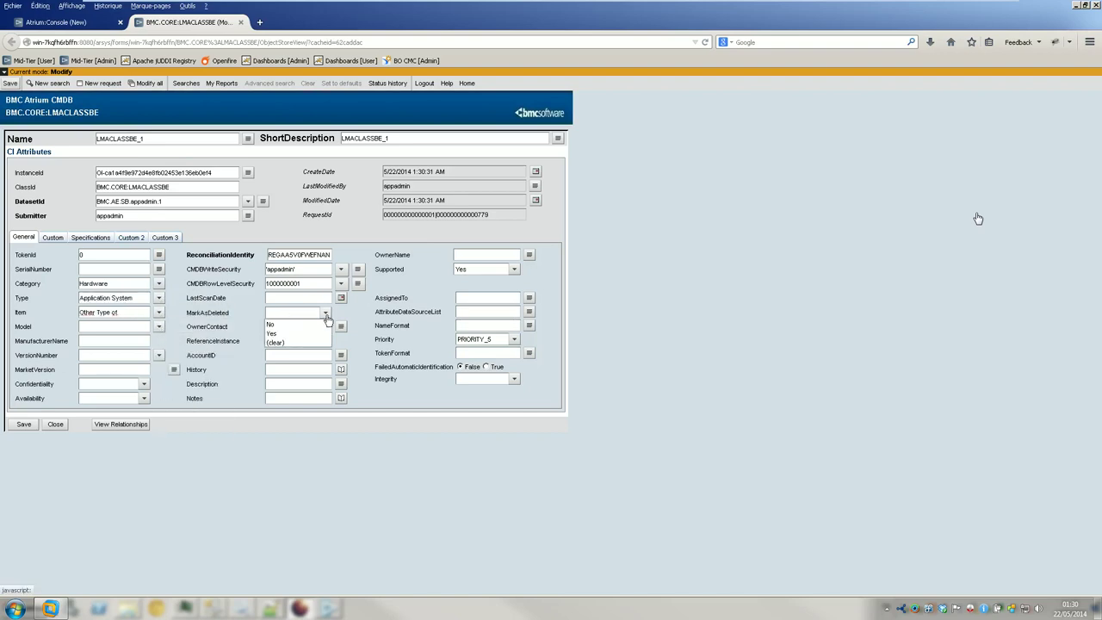
{"action": "left_click", "coordinate": [326, 343]}
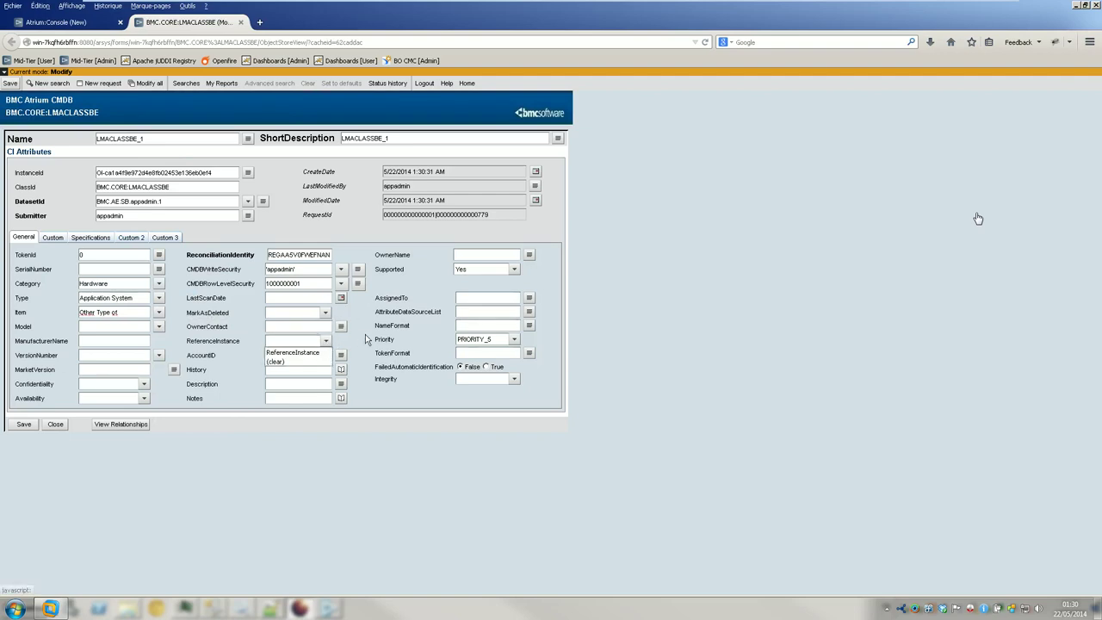
{"action": "left_click", "coordinate": [138, 369]}
{"action": "left_click", "coordinate": [135, 385]}
{"action": "left_click", "coordinate": [133, 396]}
{"action": "left_click", "coordinate": [136, 399]}
{"action": "left_click", "coordinate": [133, 410]}
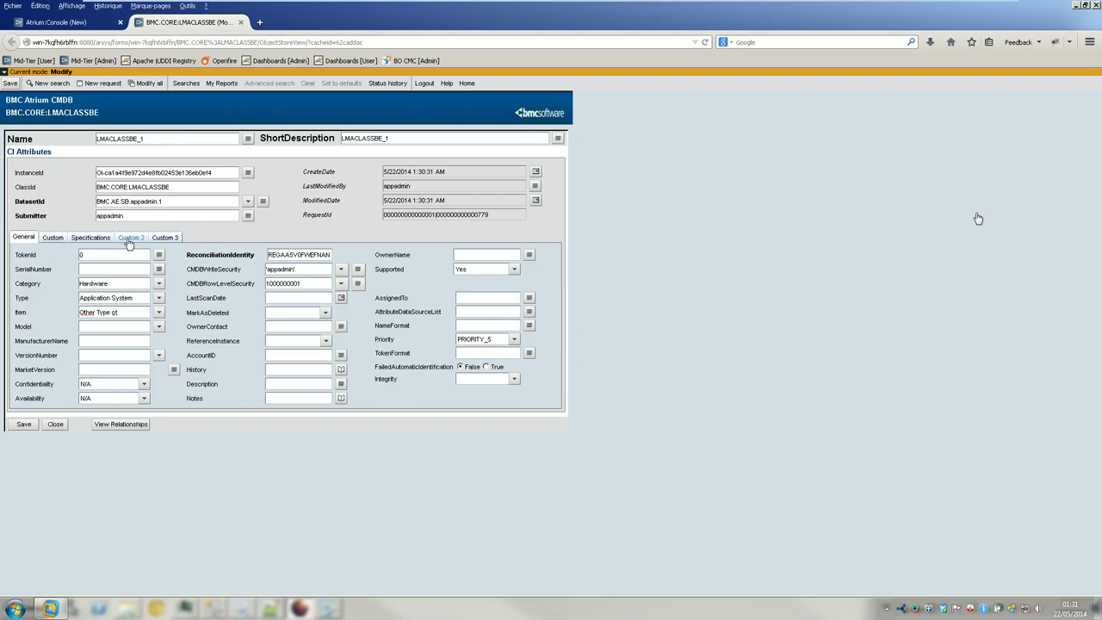
- Rename the CI and its short description to MyCLASSCI and save it
{"action": "double_click", "coordinate": [159, 138]}
{"action": "type", "text": "M"}
{"action": "key", "text": "ctrl+a"}
{"action": "key", "text": "ctrl+c"}
{"action": "double_click", "coordinate": [438, 137]}
{"action": "key", "text": "ctrl+v"}
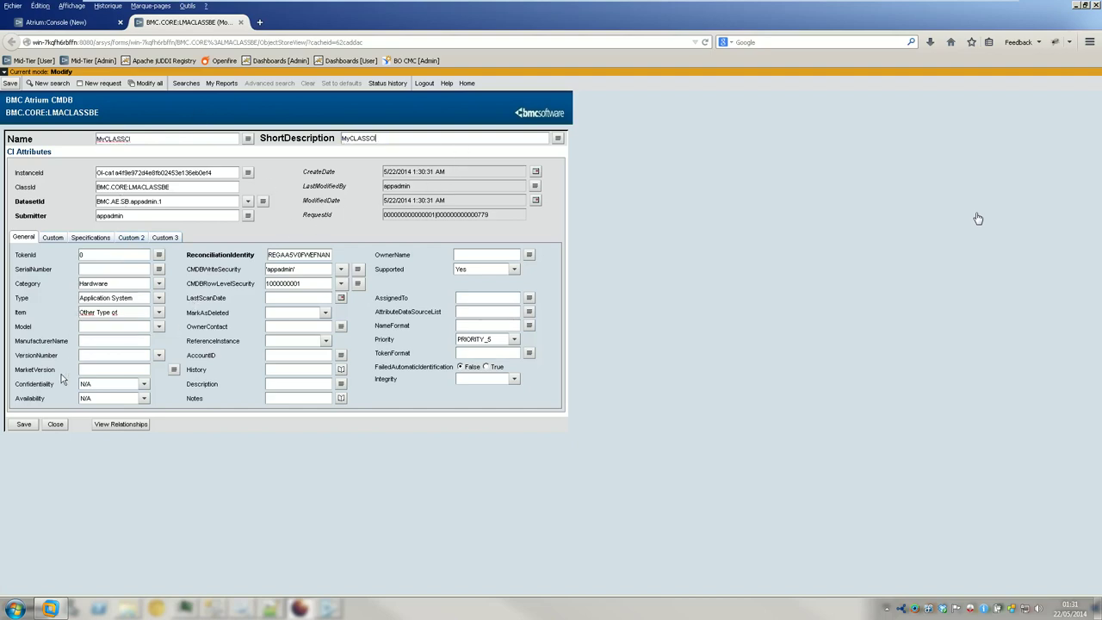
{"action": "left_click", "coordinate": [24, 425]}
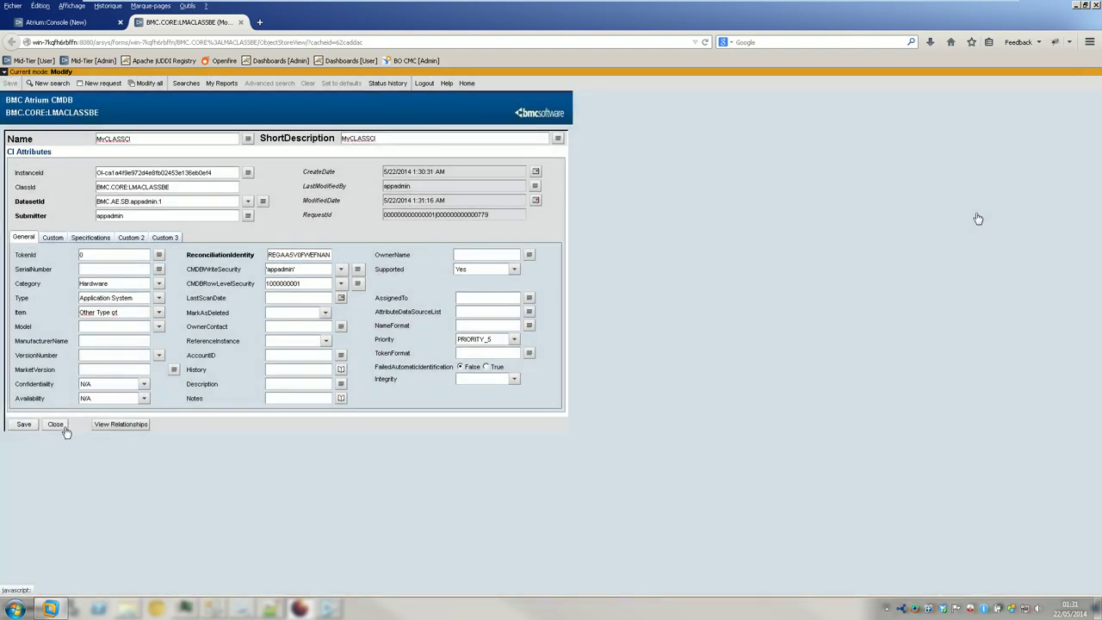
- Close the CI form, then open and cancel the LMACLASSBE_1 Quick Editor
{"action": "left_click", "coordinate": [57, 425]}
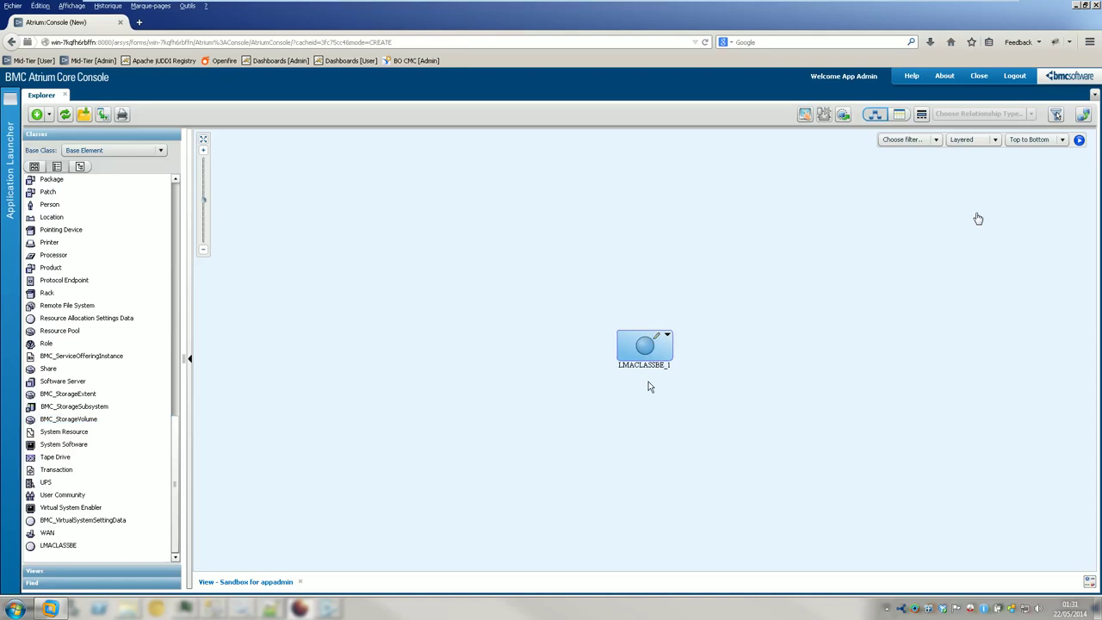
{"action": "right_click", "coordinate": [654, 347]}
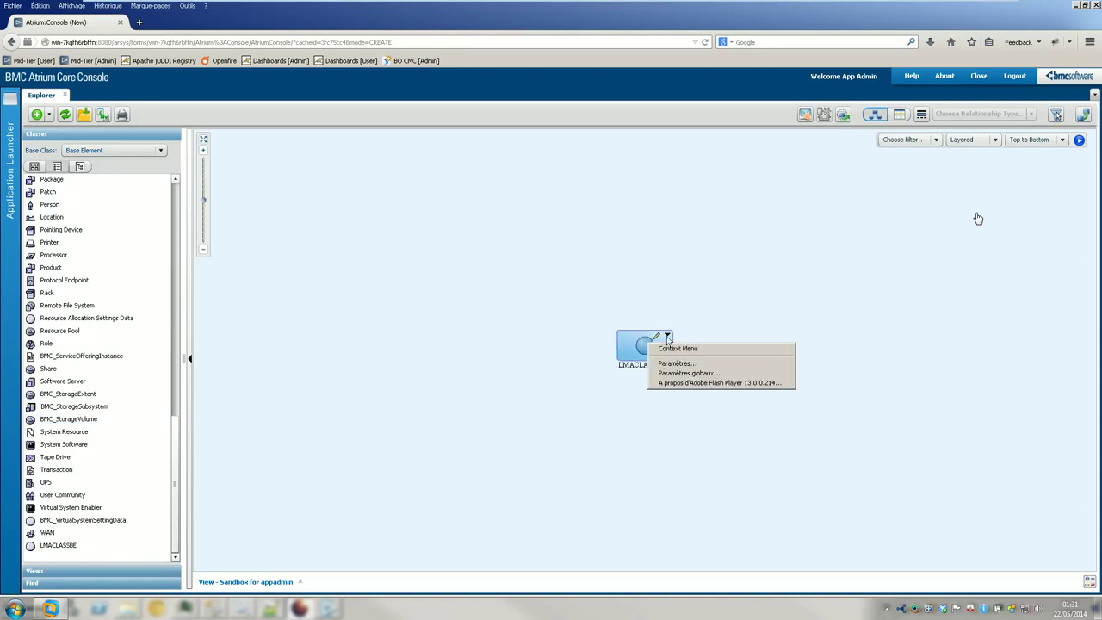
{"action": "left_click", "coordinate": [668, 347]}
{"action": "left_click", "coordinate": [684, 353]}
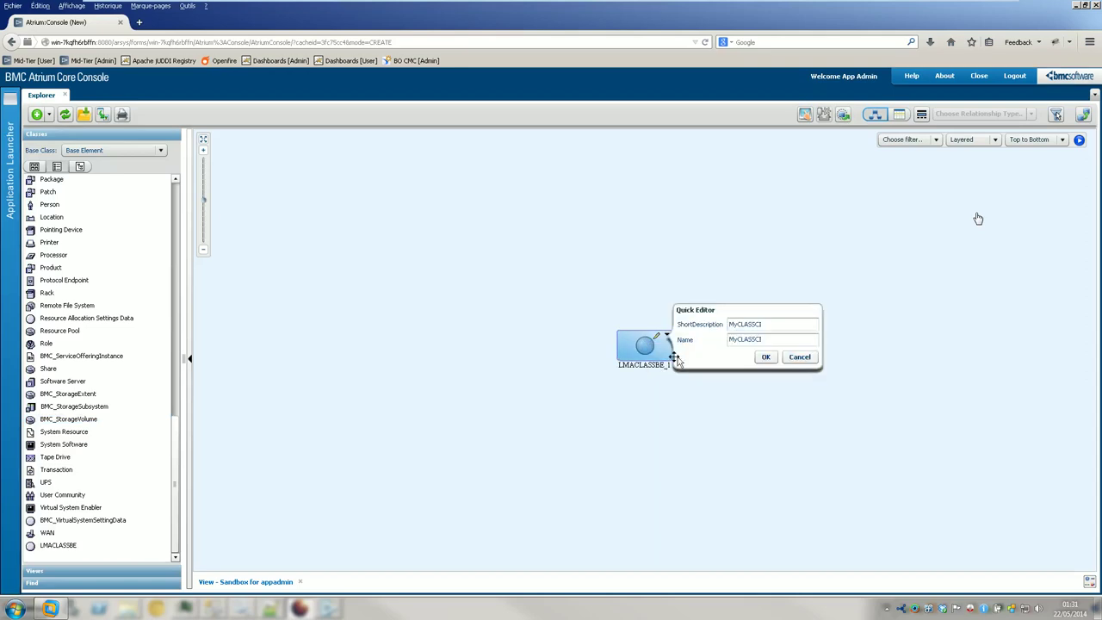
{"action": "left_click", "coordinate": [798, 356]}
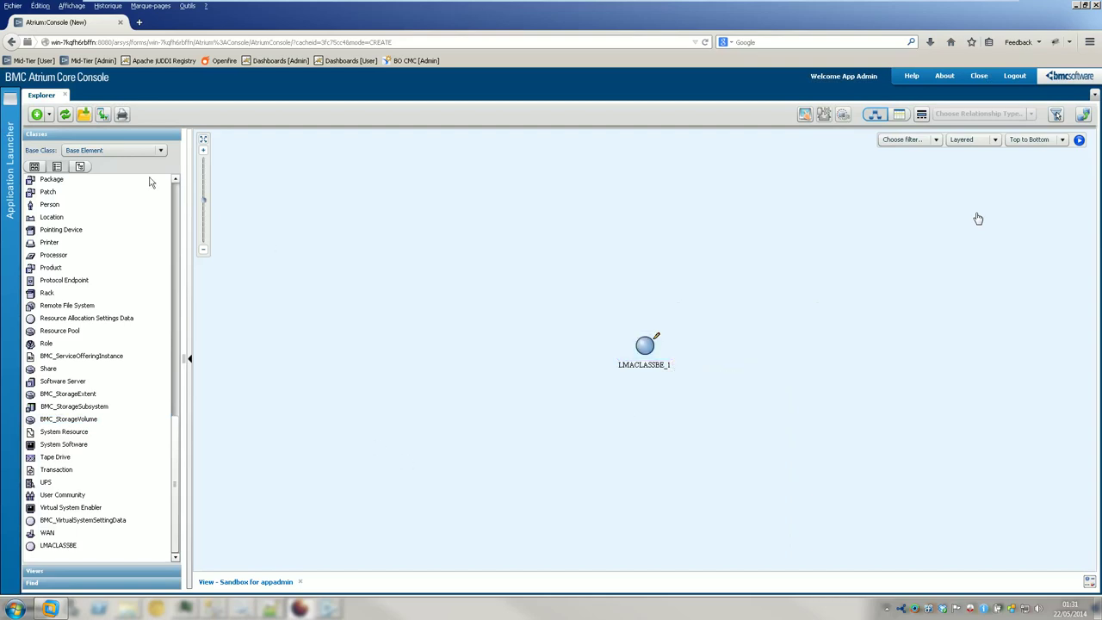
- Promote the sandbox changes to BMC Asset, acknowledge completion, and request closing Atrium Explorer
{"action": "left_click", "coordinate": [1084, 116]}
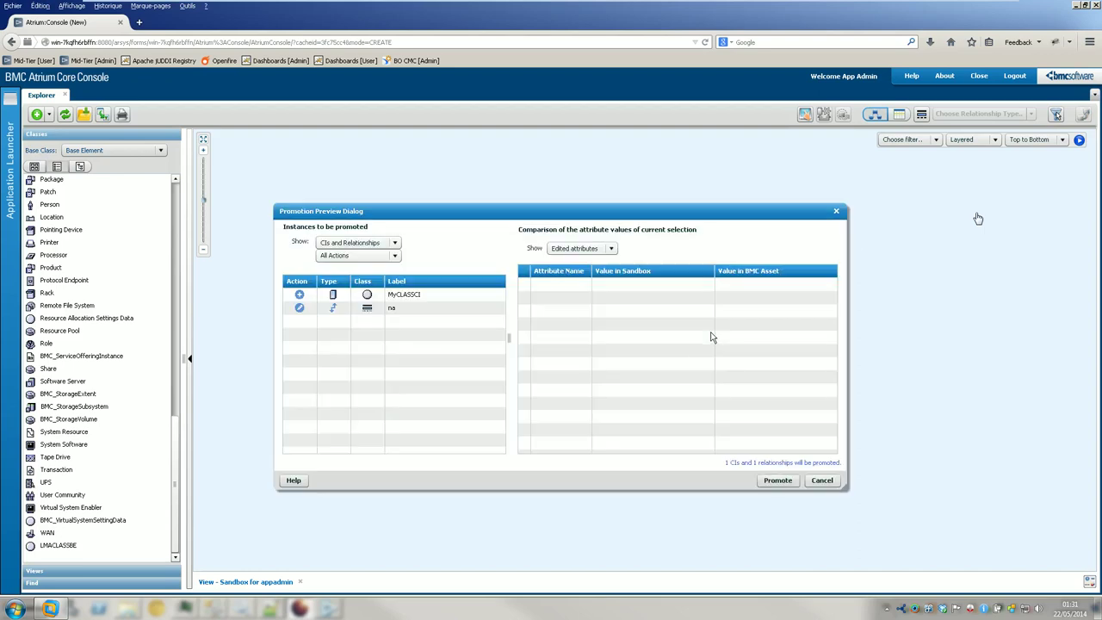
{"action": "left_click", "coordinate": [777, 480]}
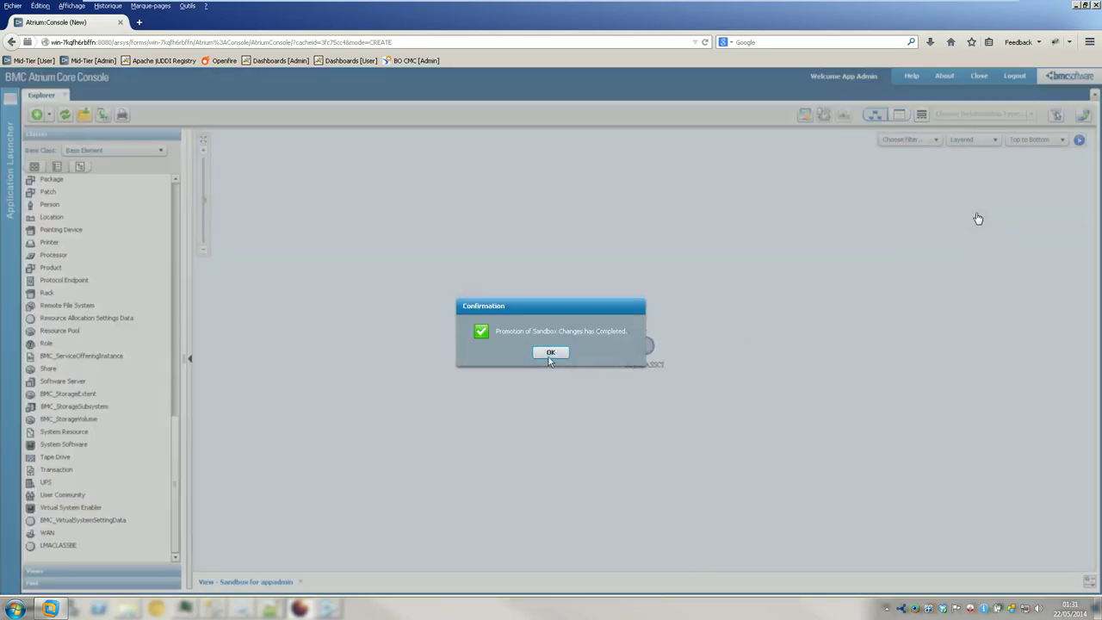
{"action": "left_click", "coordinate": [550, 352]}
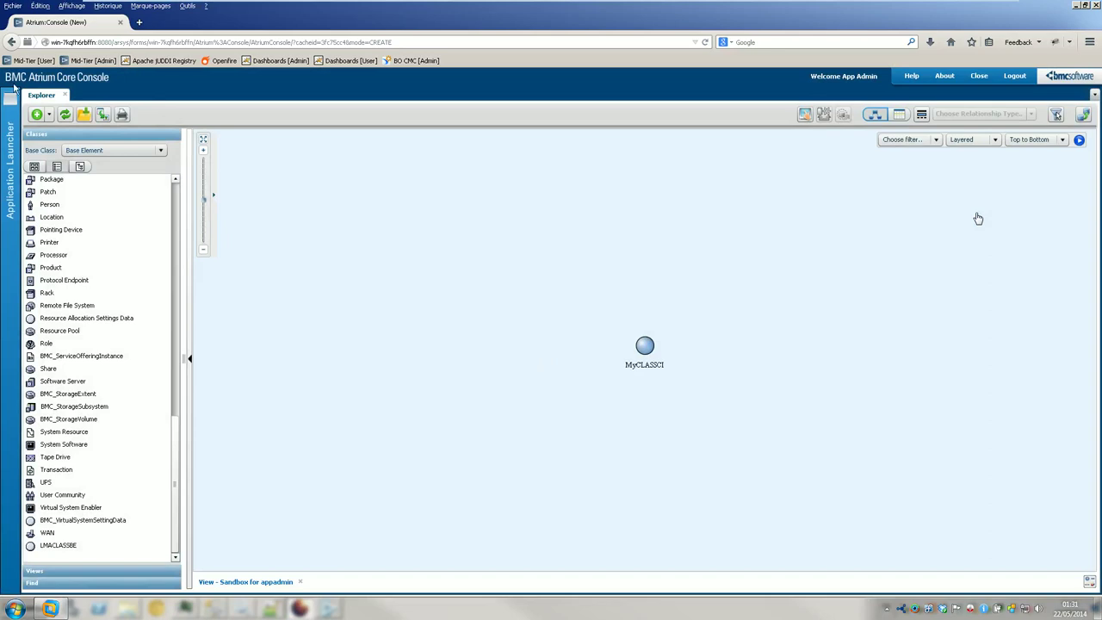
{"action": "left_click", "coordinate": [978, 77]}
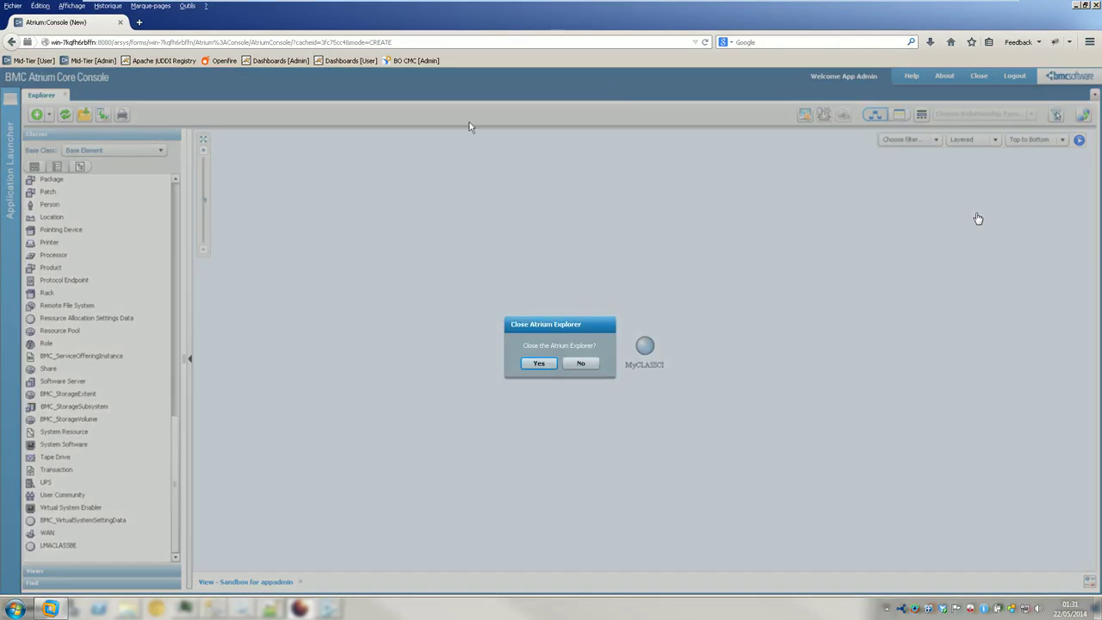
- Close Atrium Explorer and open the Asset Management Console
{"action": "left_click", "coordinate": [542, 364]}
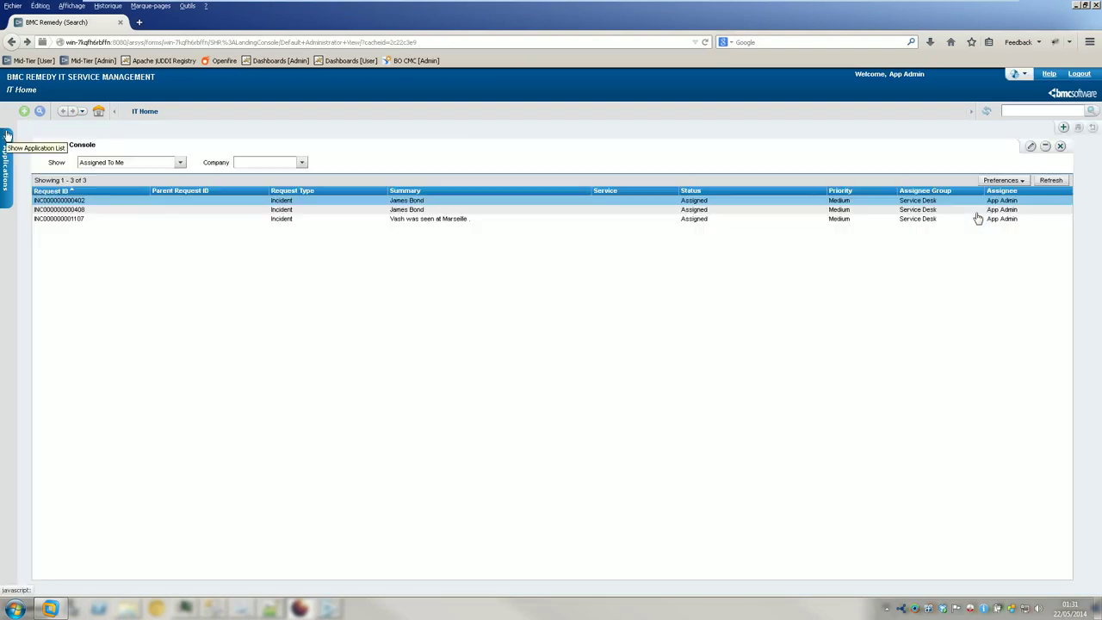
{"action": "left_click", "coordinate": [7, 136]}
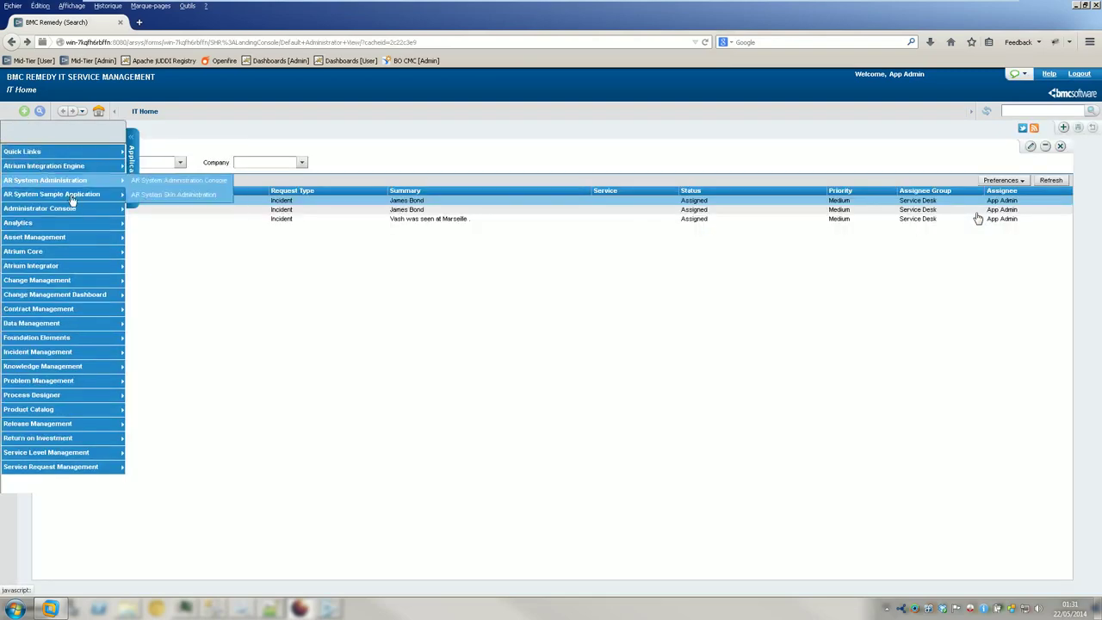
{"action": "mouse_move", "coordinate": [121, 238]}
{"action": "left_click", "coordinate": [174, 239]}
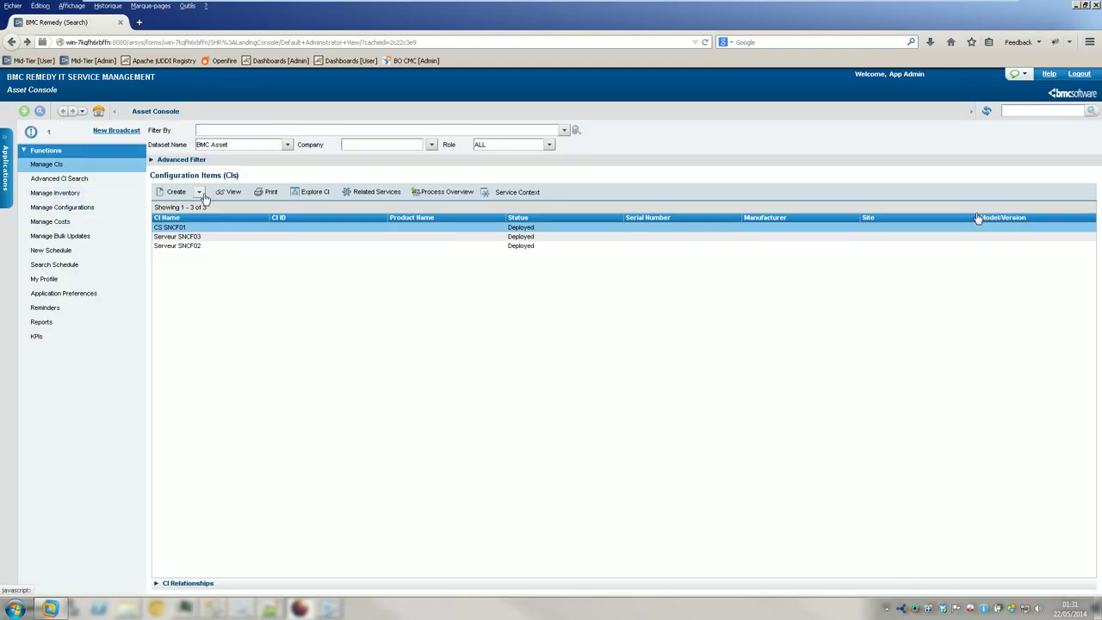
- Open the advanced CI search and search LMACLASSBE items, finding none
{"action": "left_click", "coordinate": [198, 193]}
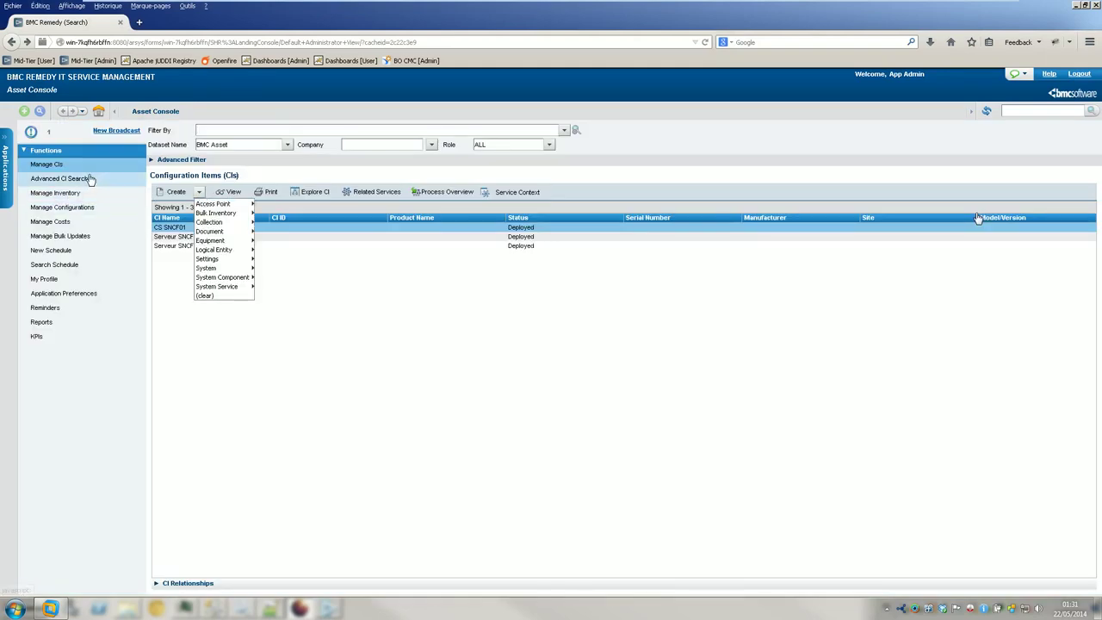
{"action": "left_click", "coordinate": [86, 179]}
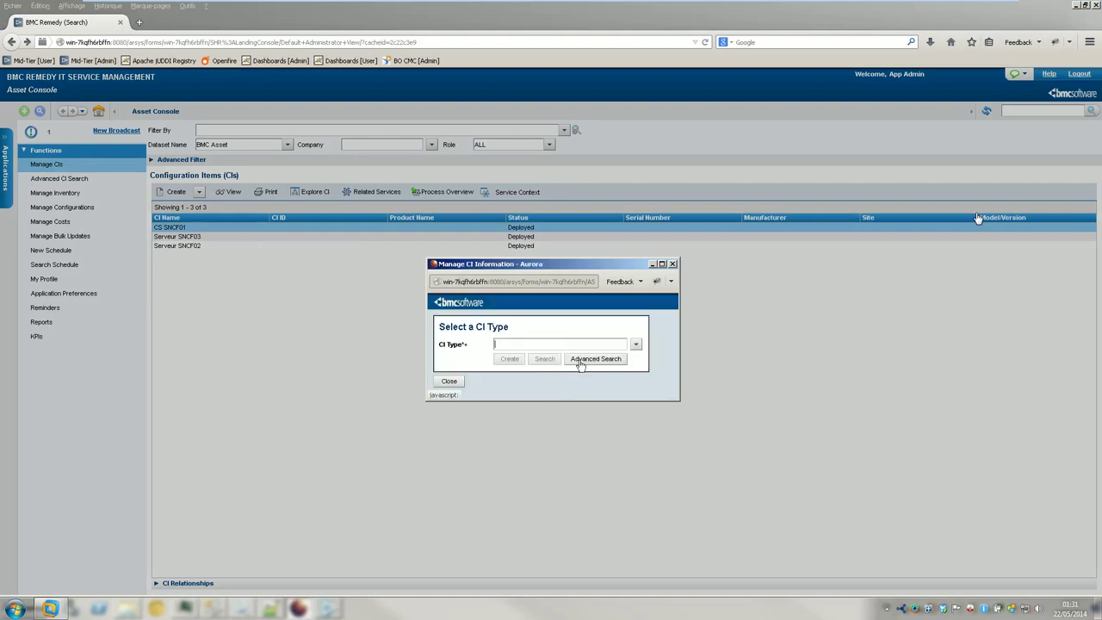
{"action": "left_click", "coordinate": [578, 362]}
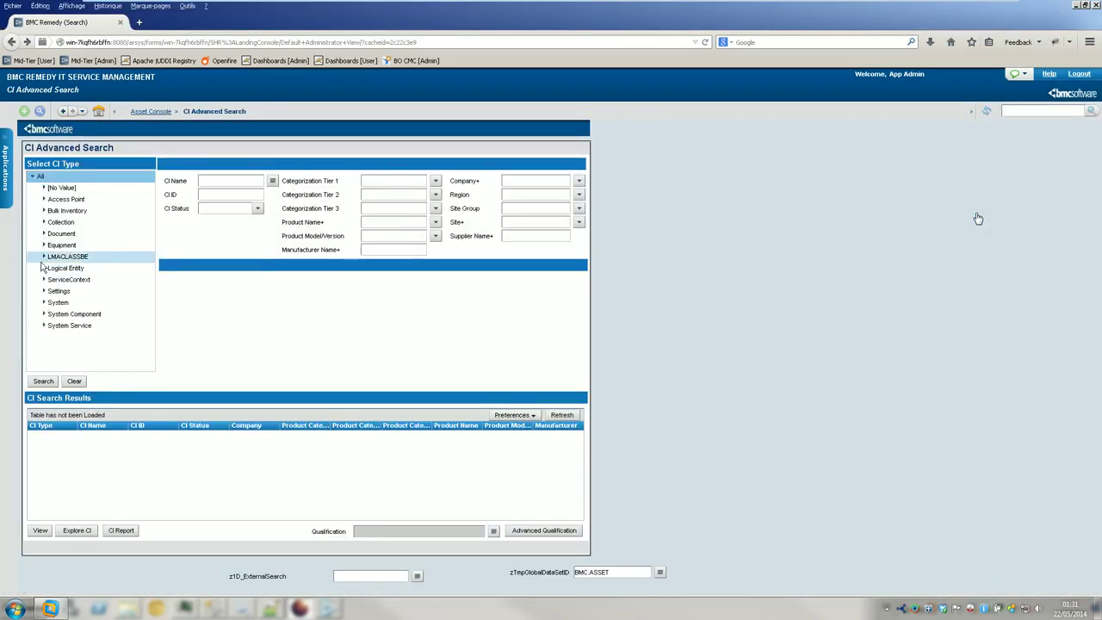
{"action": "left_click", "coordinate": [70, 271]}
{"action": "left_click", "coordinate": [52, 381]}
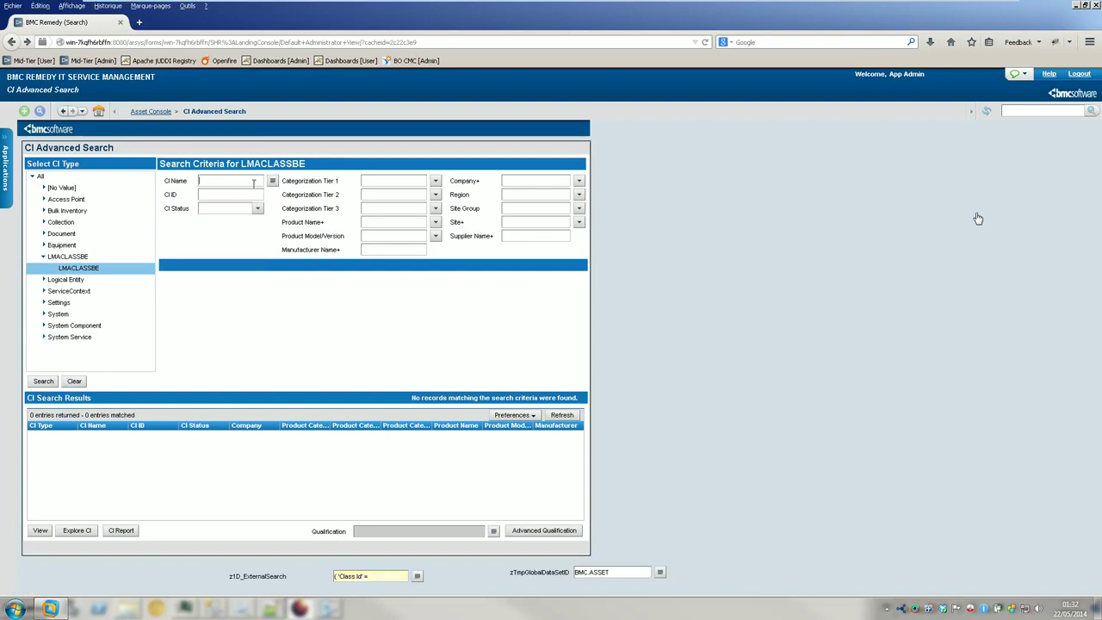
{"action": "left_click", "coordinate": [43, 383]}
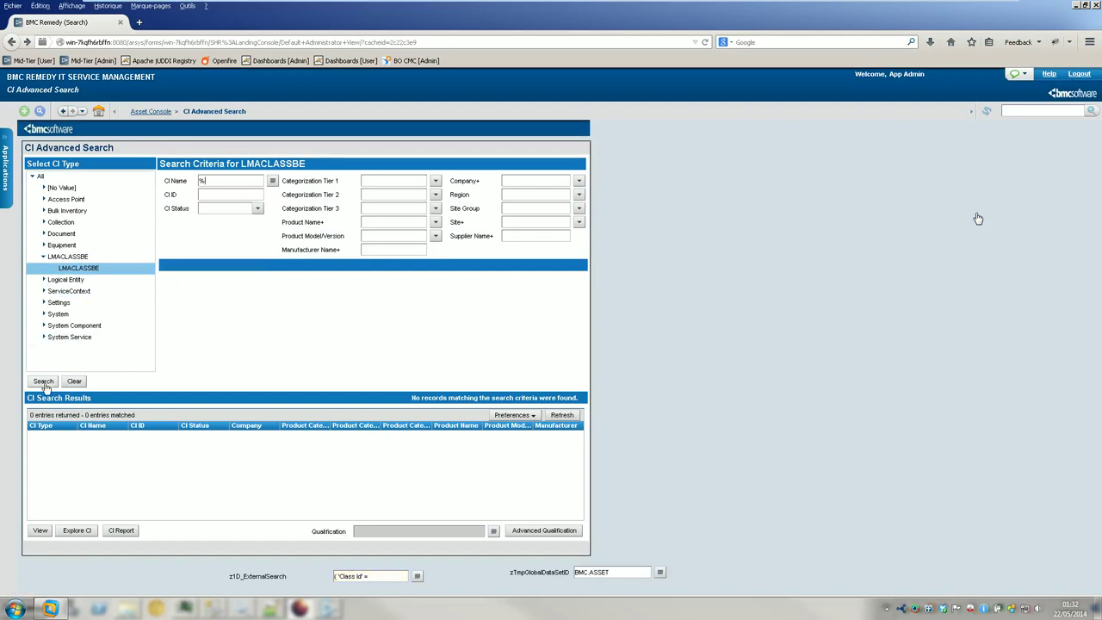
{"action": "left_click", "coordinate": [66, 256]}
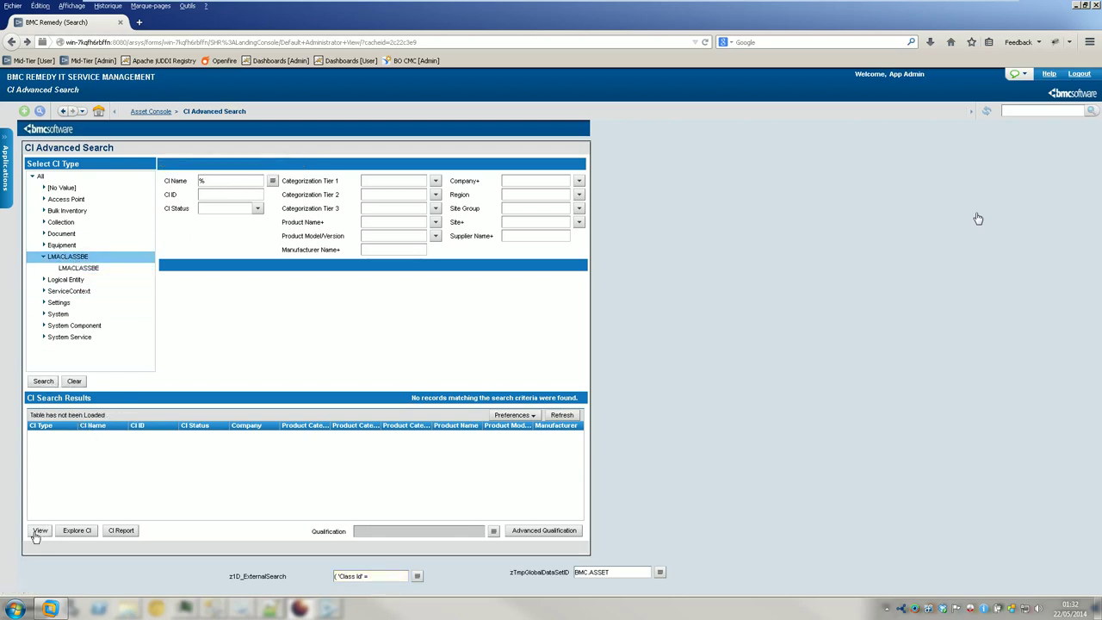
- Search LMACLASSBE with name %% and inspect the generated search qualification
{"action": "left_click", "coordinate": [239, 180]}
{"action": "type", "text": "%%"}
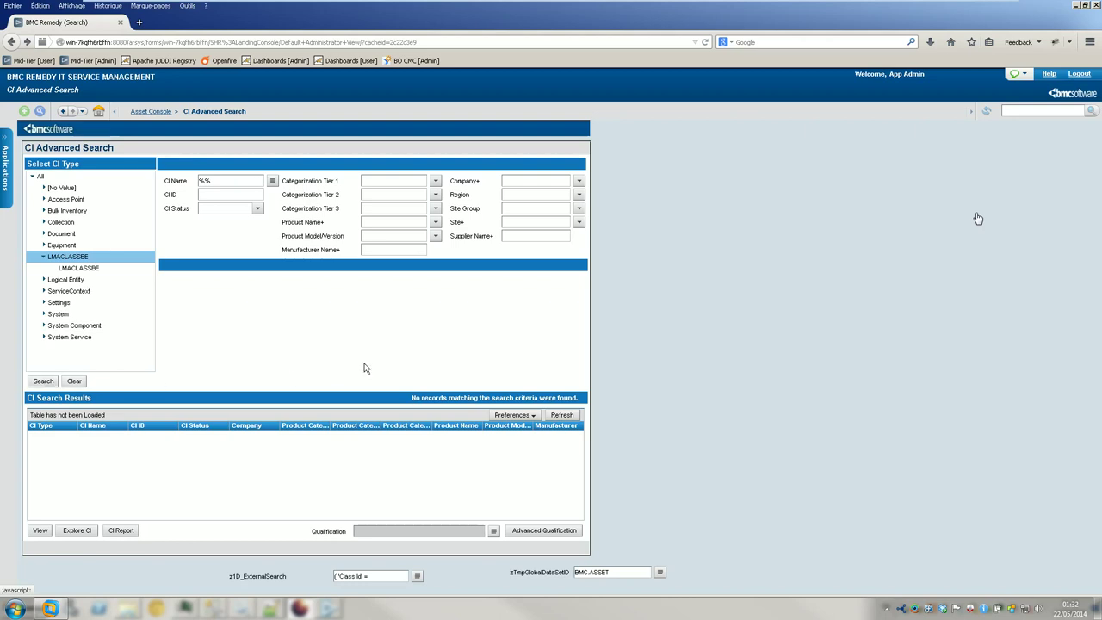
{"action": "left_click", "coordinate": [578, 180]}
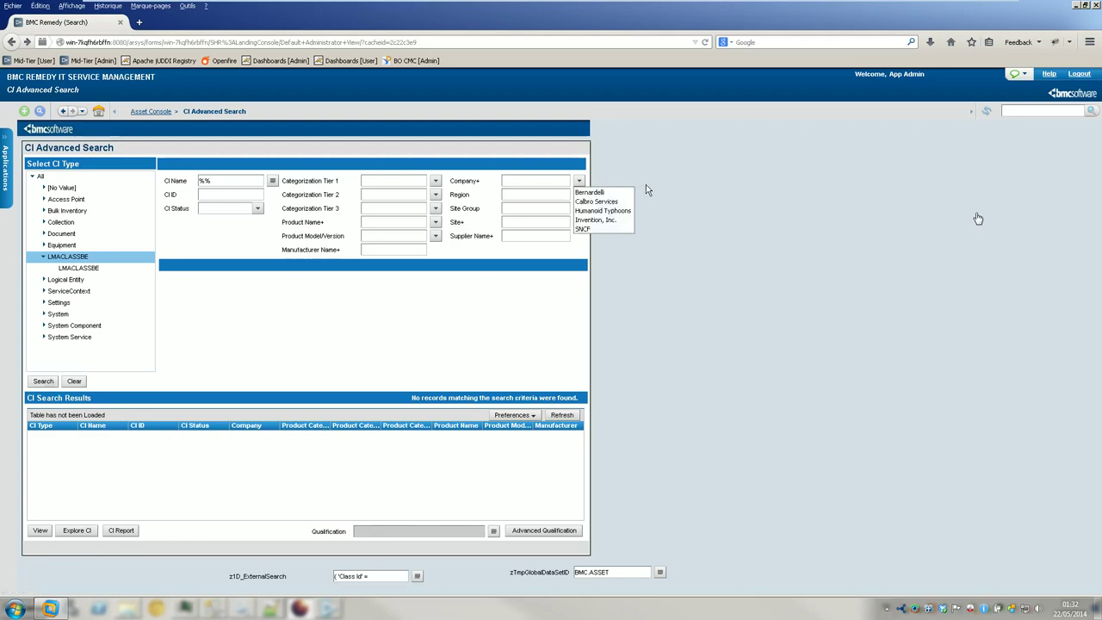
{"action": "left_click", "coordinate": [79, 268]}
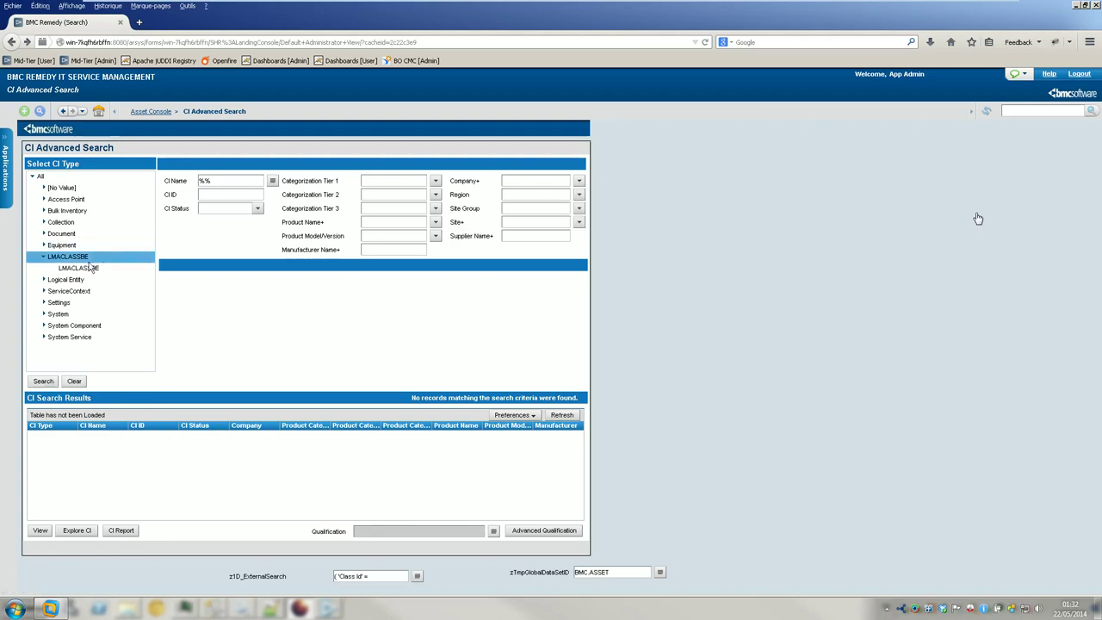
{"action": "left_click", "coordinate": [43, 381]}
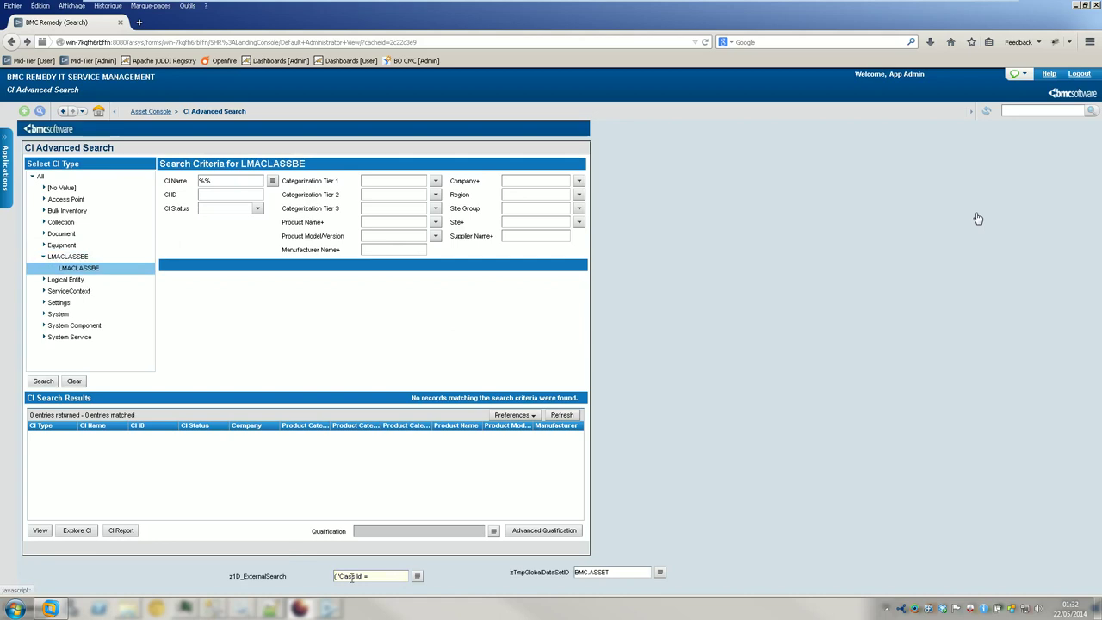
{"action": "left_click", "coordinate": [417, 576]}
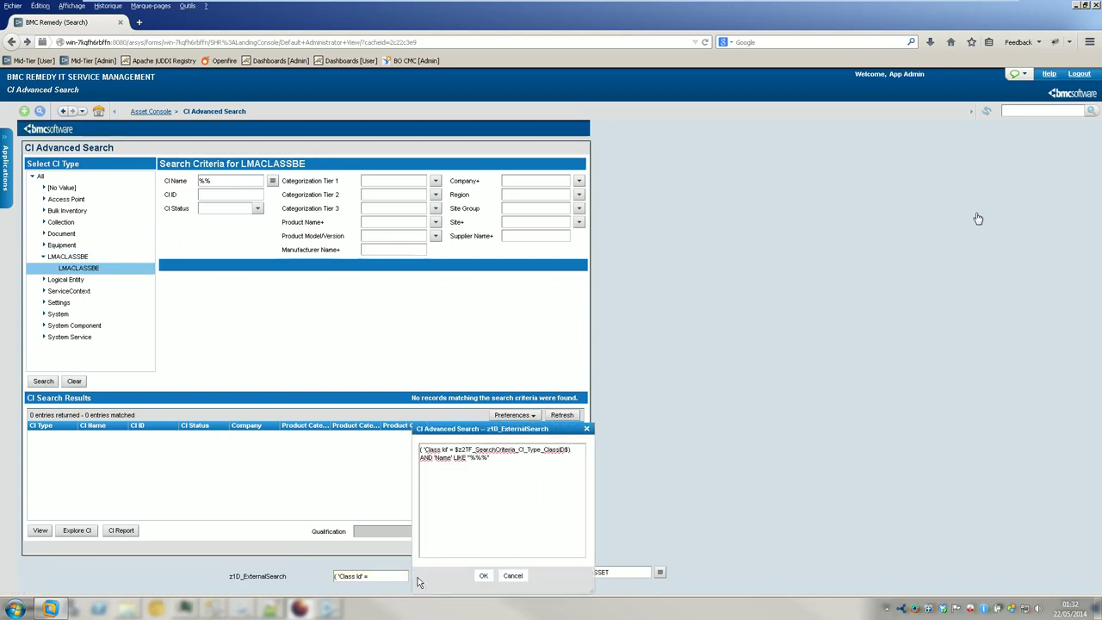
{"action": "left_click", "coordinate": [512, 576]}
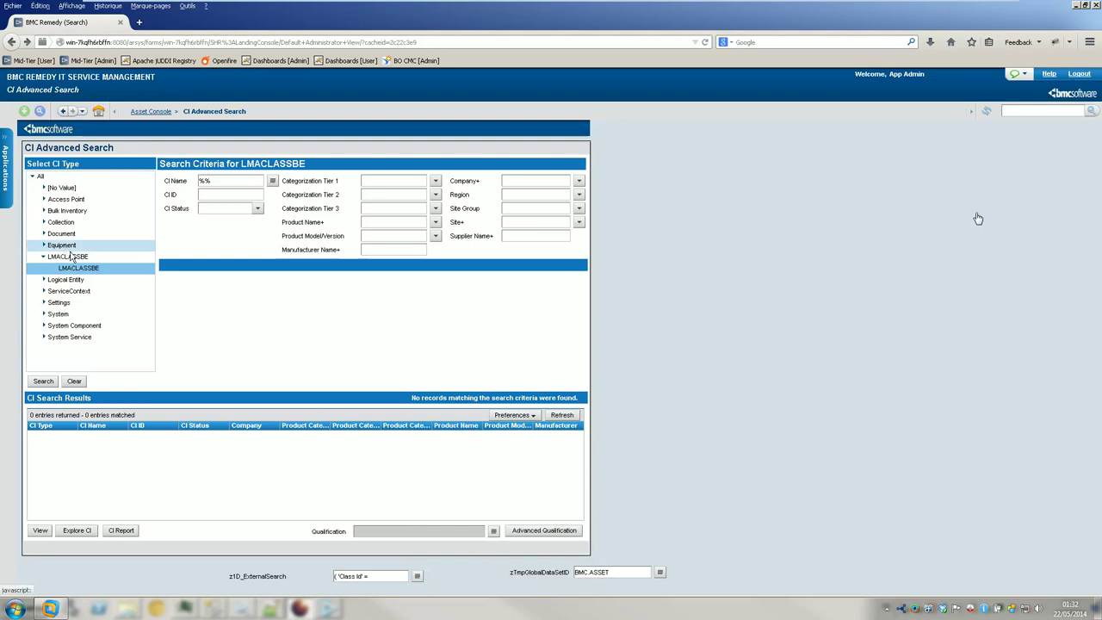
- Search all CI types for names matching %LMACLASS%, finding no records
{"action": "left_click", "coordinate": [39, 176]}
{"action": "left_click", "coordinate": [54, 383]}
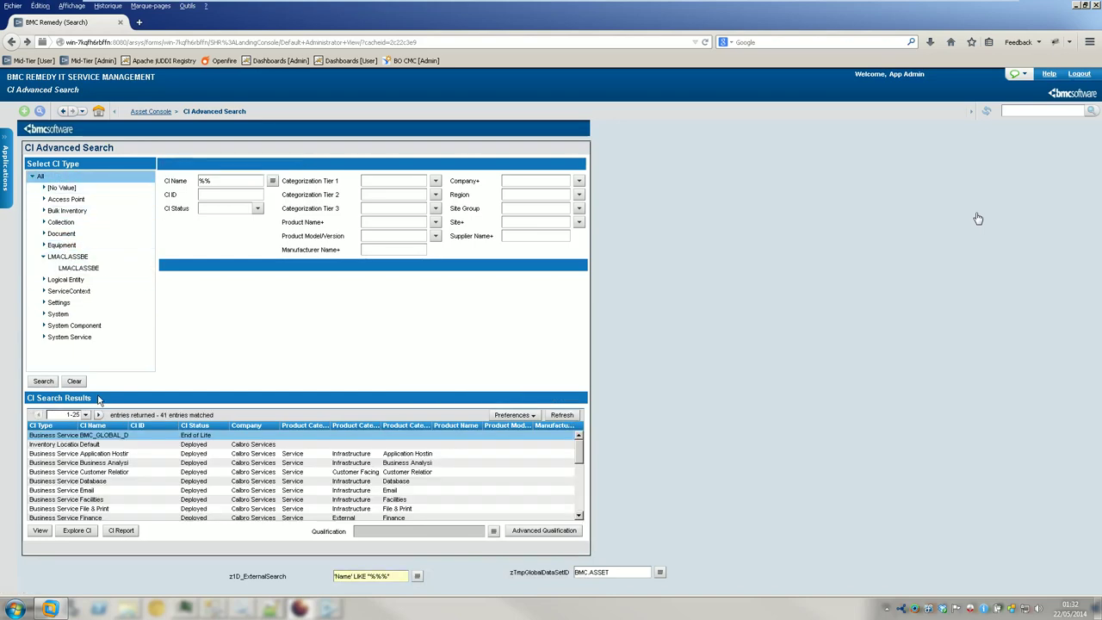
{"action": "type", "text": "LMACLASS"}
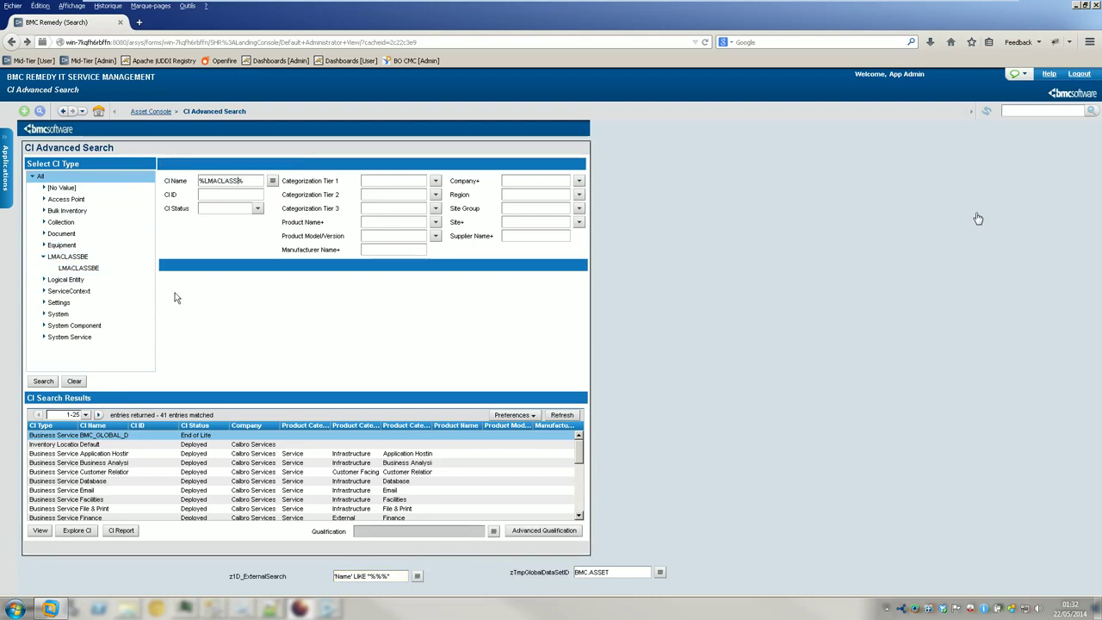
{"action": "left_click", "coordinate": [53, 383]}
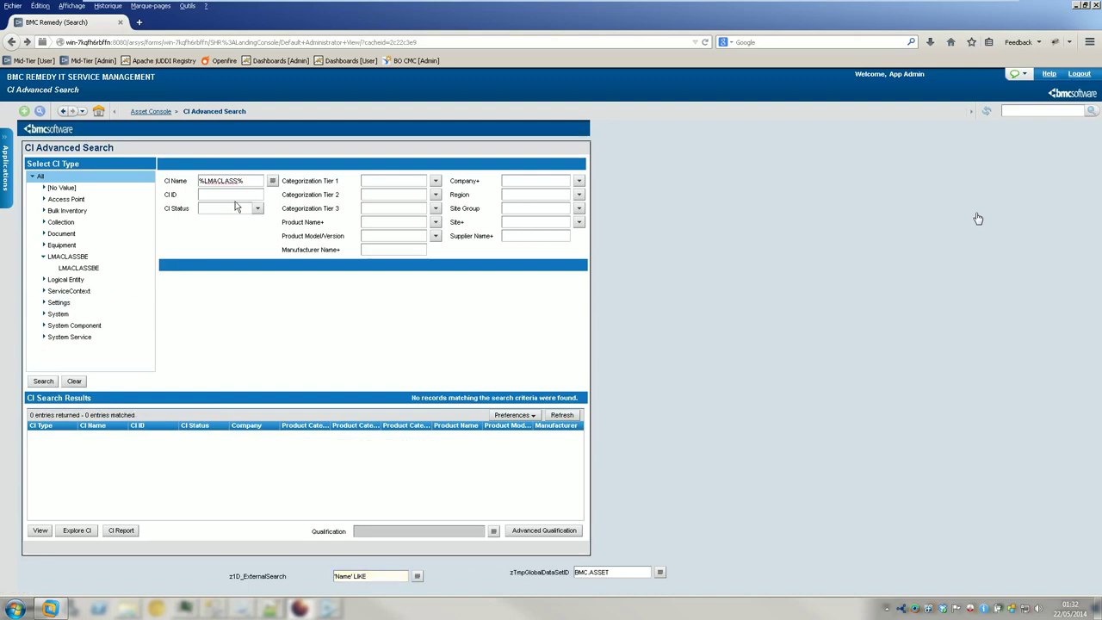
{"action": "left_click", "coordinate": [207, 41]}
{"action": "left_click", "coordinate": [214, 41]}
- Load the AST:LMACLASSBE form directly via the URL and run a search on it
{"action": "left_click_drag", "start_coordinate": [212, 42], "coordinate": [592, 84]}
{"action": "type", "text": "AST"}
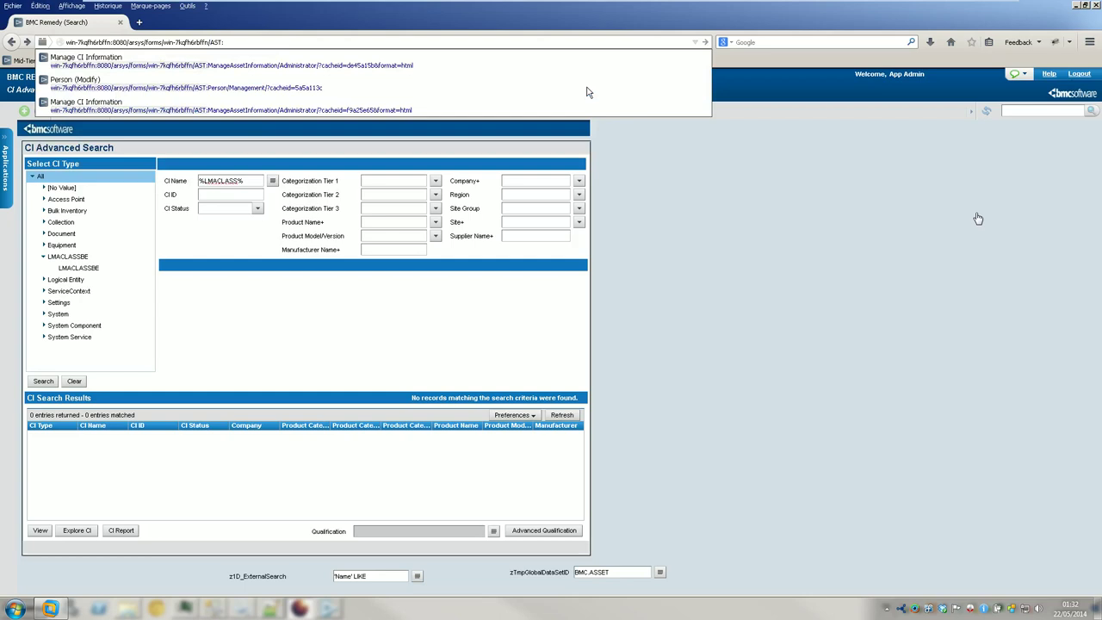
{"action": "type", "text": ":LMACL"}
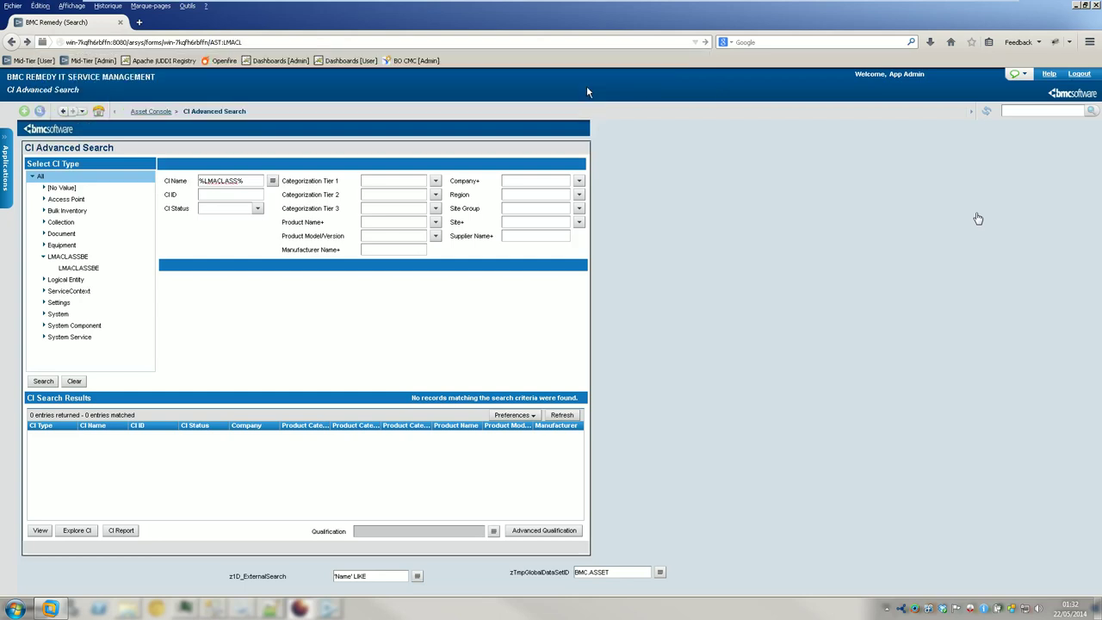
{"action": "type", "text": "ASSBE"}
{"action": "key", "text": "Return"}
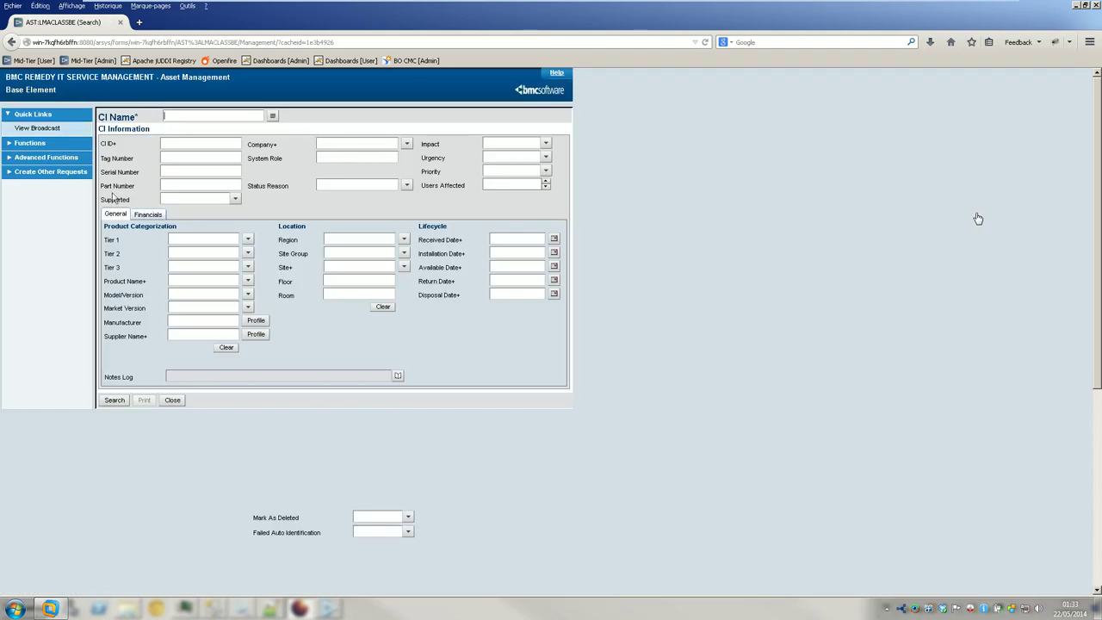
{"action": "left_click", "coordinate": [119, 400]}
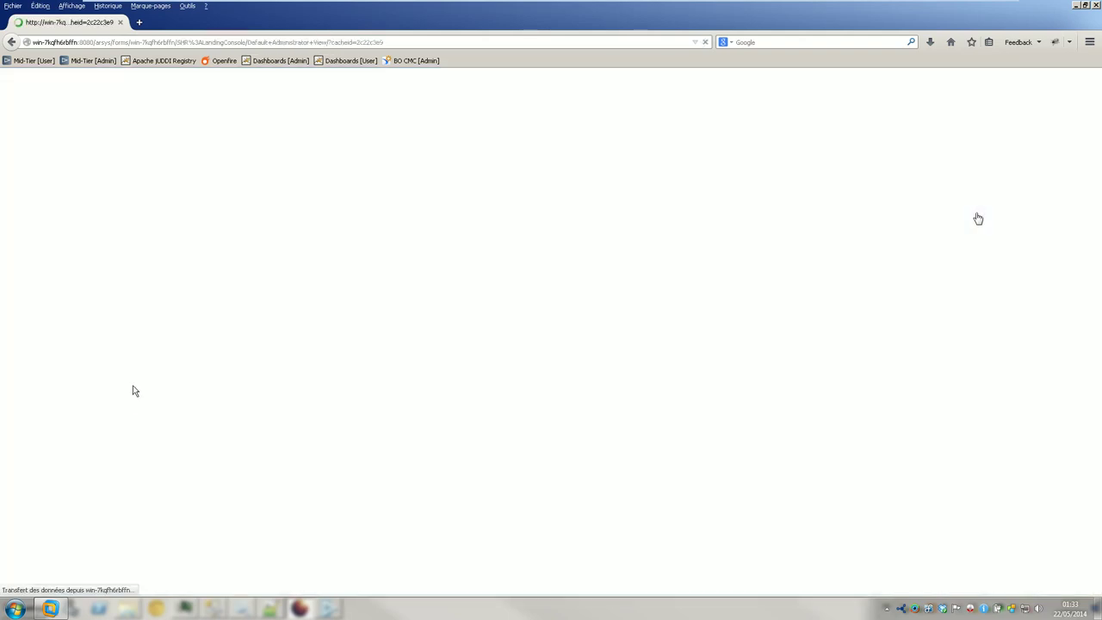
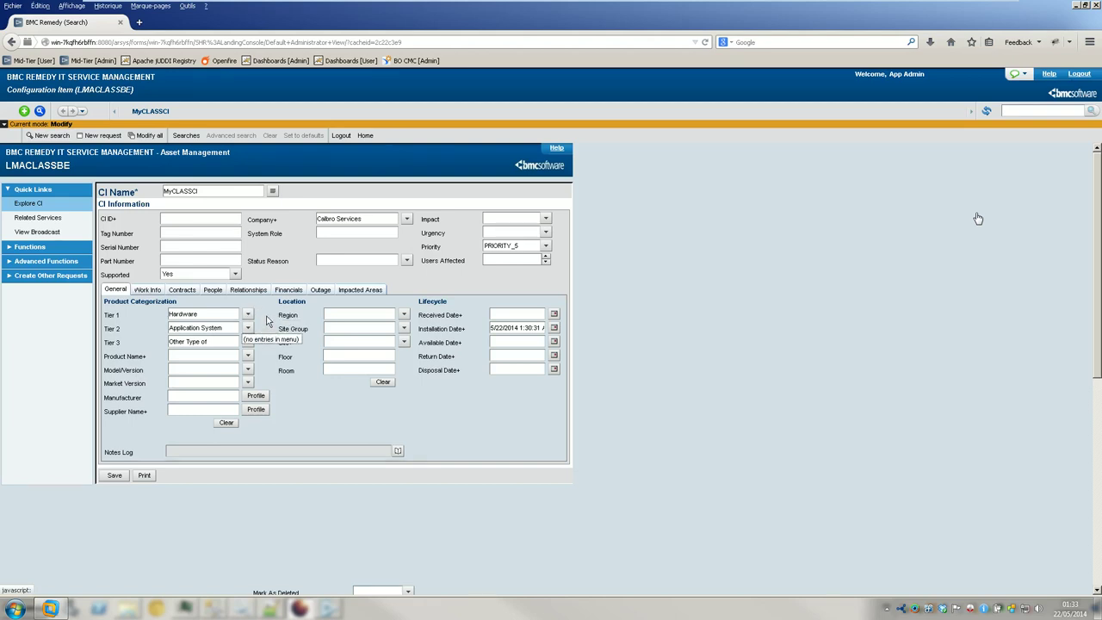
- Run a CI search in the LMACLASSBE form that returns MyCLASSCI as the single result
{"action": "left_click", "coordinate": [51, 135]}
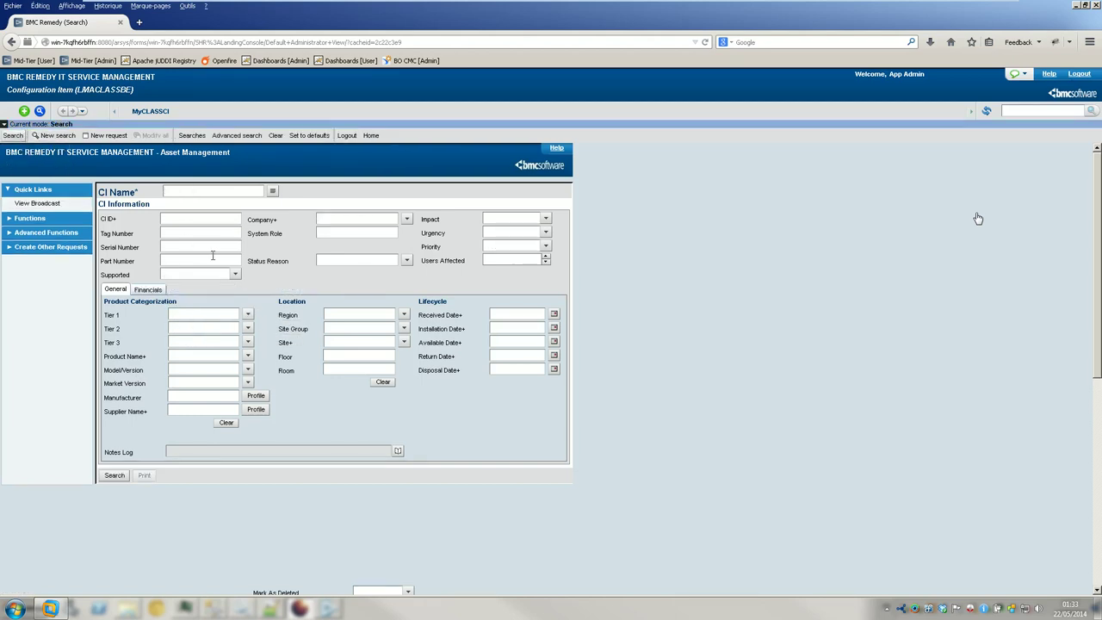
{"action": "left_click", "coordinate": [247, 314]}
{"action": "left_click", "coordinate": [13, 135]}
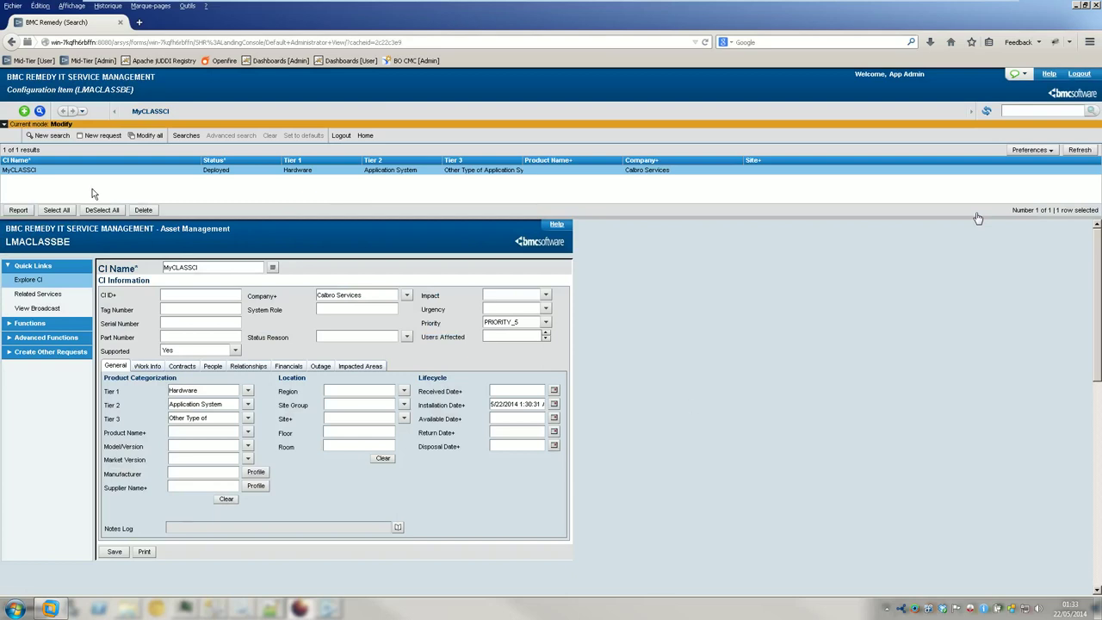
- Set MyCLASSCI's Region to Americas and Site Group to United States
{"action": "left_click", "coordinate": [406, 392]}
{"action": "left_click", "coordinate": [405, 392]}
{"action": "left_click", "coordinate": [414, 404]}
{"action": "left_click", "coordinate": [404, 404]}
{"action": "left_click", "coordinate": [415, 416]}
- Paste MyCLASSCI into the CI ID field and save the configuration item
{"action": "left_click", "coordinate": [407, 294]}
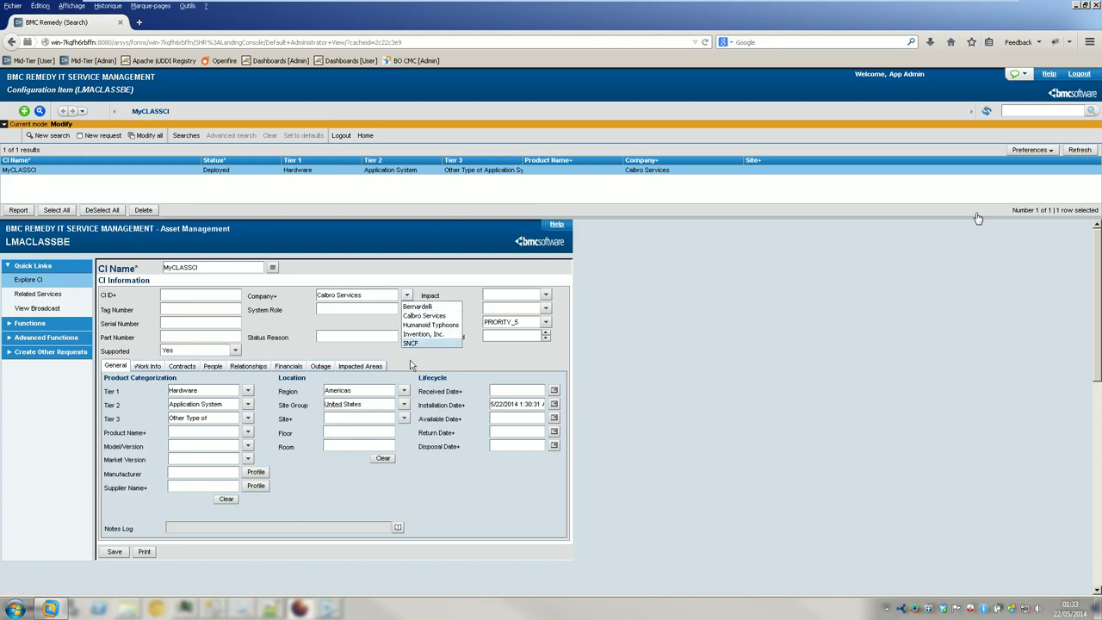
{"action": "left_click", "coordinate": [248, 459]}
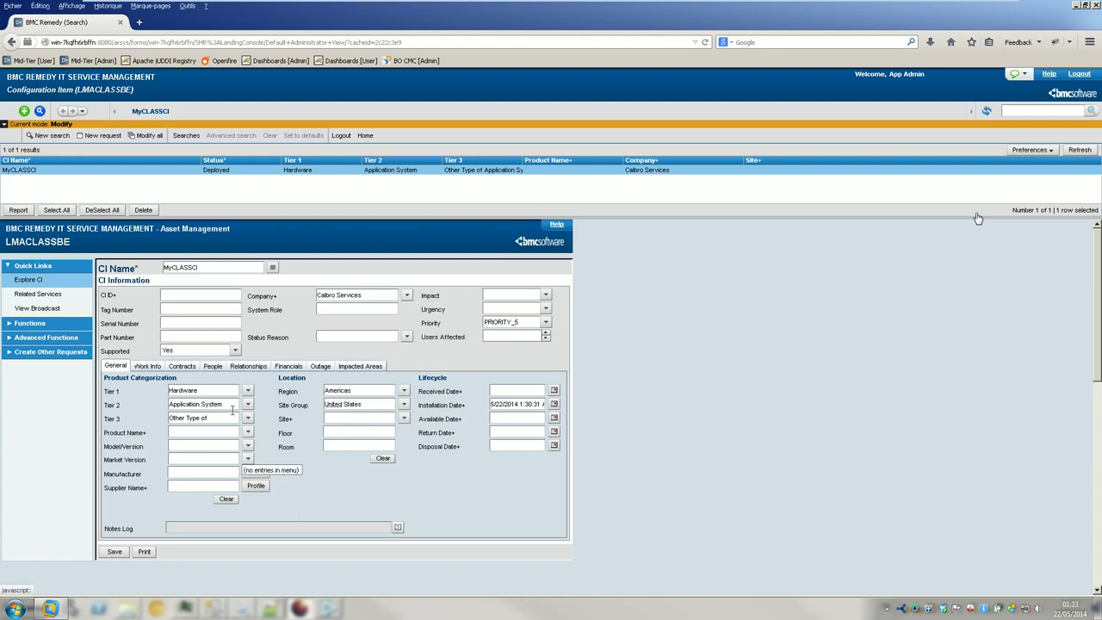
{"action": "left_click", "coordinate": [147, 366]}
{"action": "left_click", "coordinate": [181, 366]}
{"action": "left_click", "coordinate": [117, 366]}
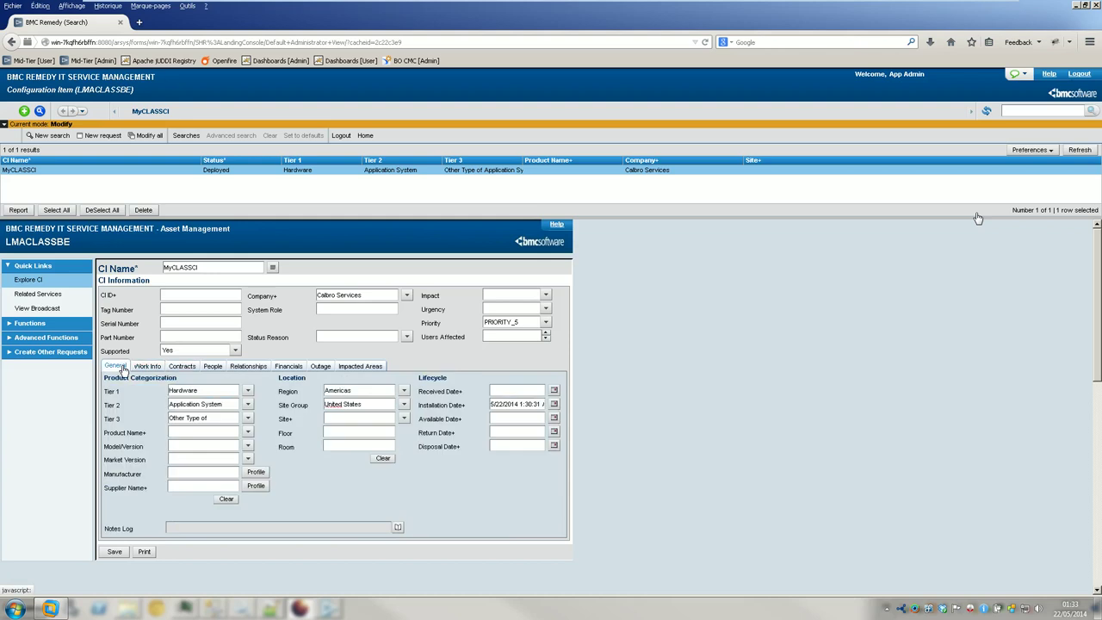
{"action": "left_click", "coordinate": [119, 271]}
{"action": "key", "text": "ctrl+c"}
{"action": "left_click", "coordinate": [177, 294]}
{"action": "key", "text": "ctrl+v"}
{"action": "left_click", "coordinate": [115, 551]}
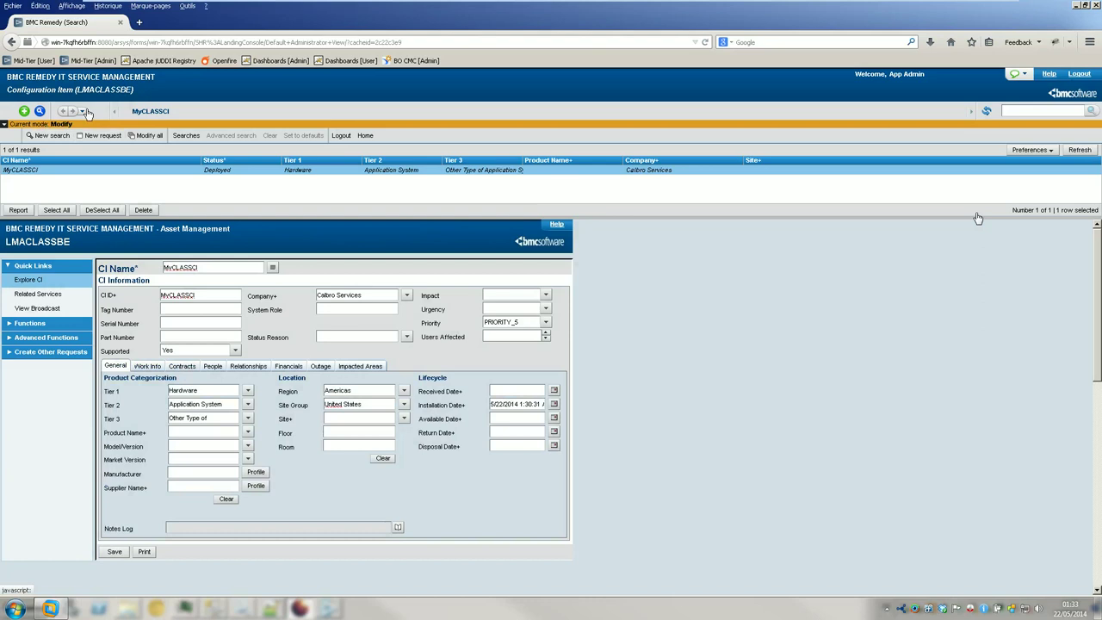
- Trim the page address and reload it to return to IT Home
{"action": "left_click", "coordinate": [82, 112]}
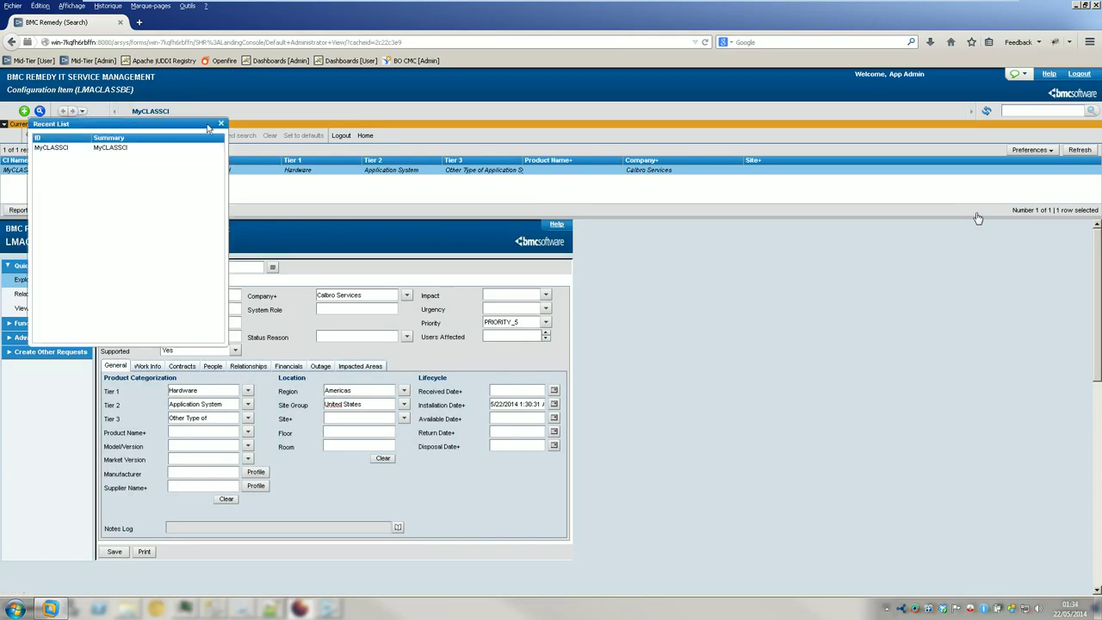
{"action": "left_click", "coordinate": [221, 124]}
{"action": "left_click", "coordinate": [159, 43]}
{"action": "left_click", "coordinate": [159, 43]}
{"action": "key", "text": "shift+End"}
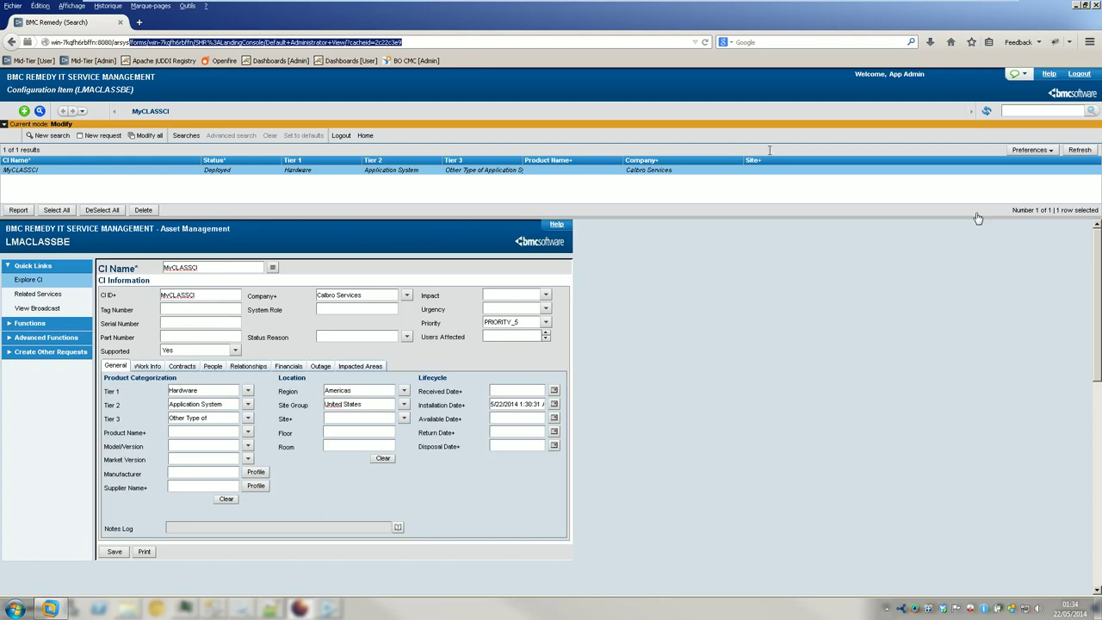
{"action": "key", "text": "Return"}
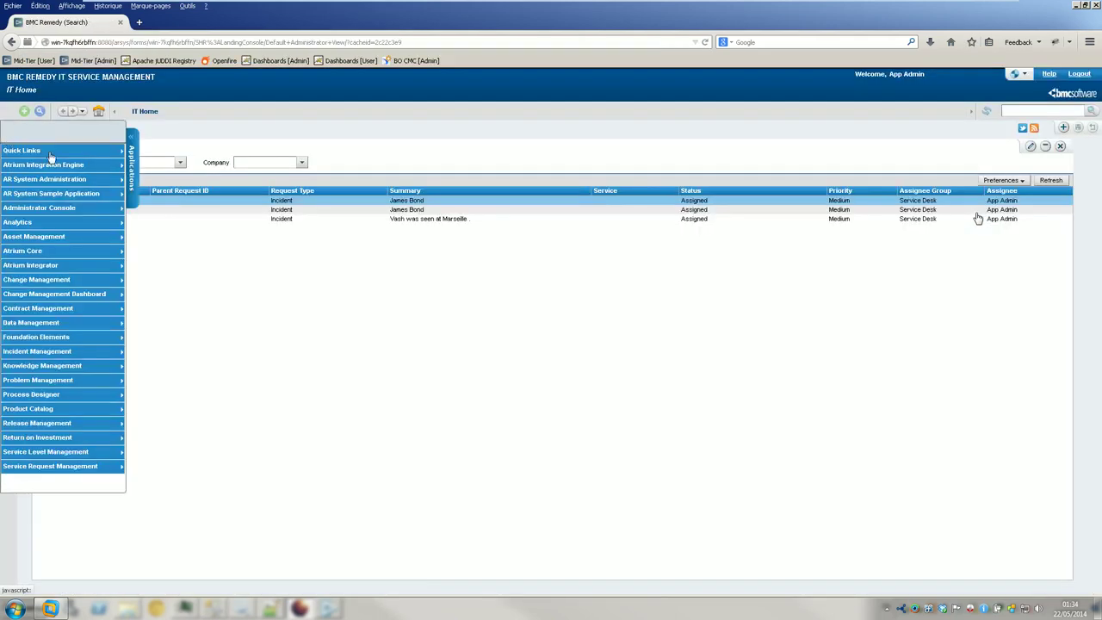
- Open the Asset Management Console from Applications and launch Advanced CI Search
{"action": "mouse_move", "coordinate": [103, 238]}
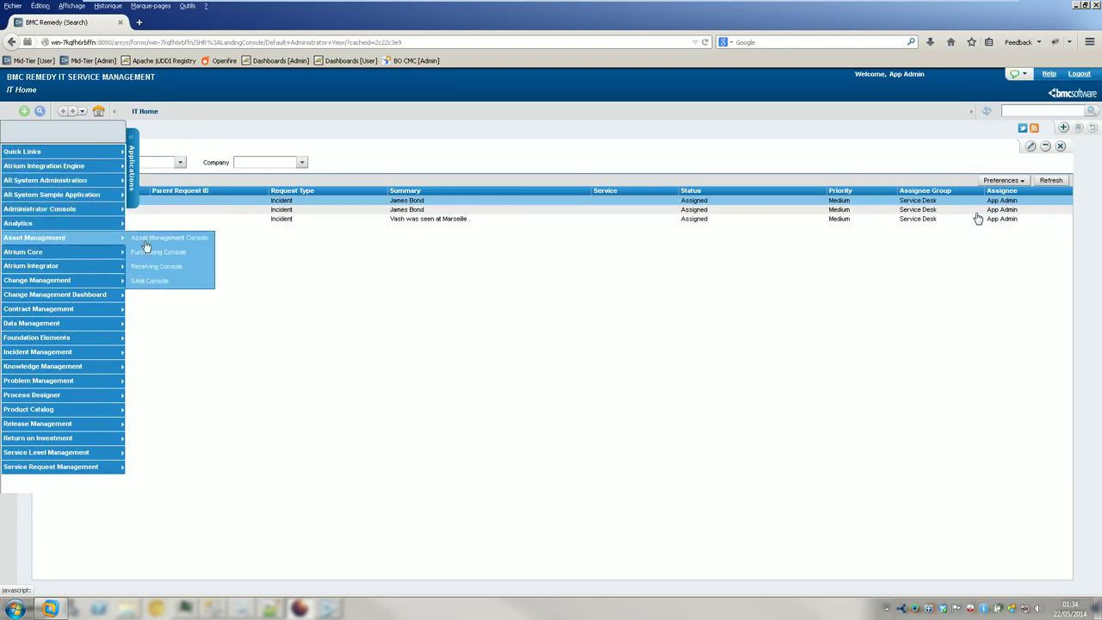
{"action": "left_click", "coordinate": [184, 238]}
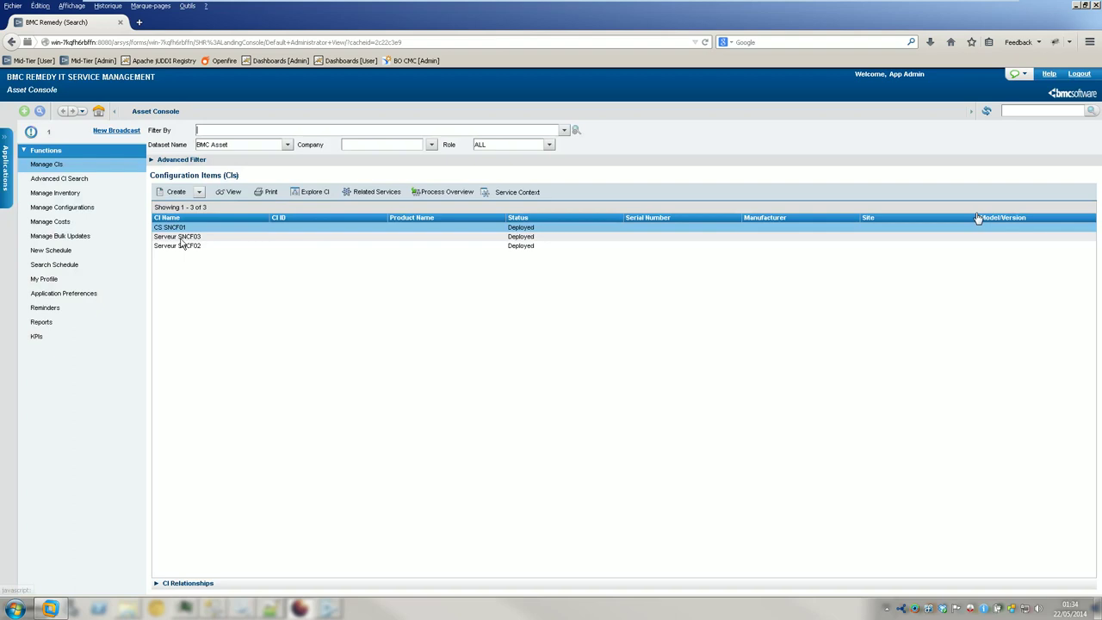
{"action": "left_click", "coordinate": [86, 170]}
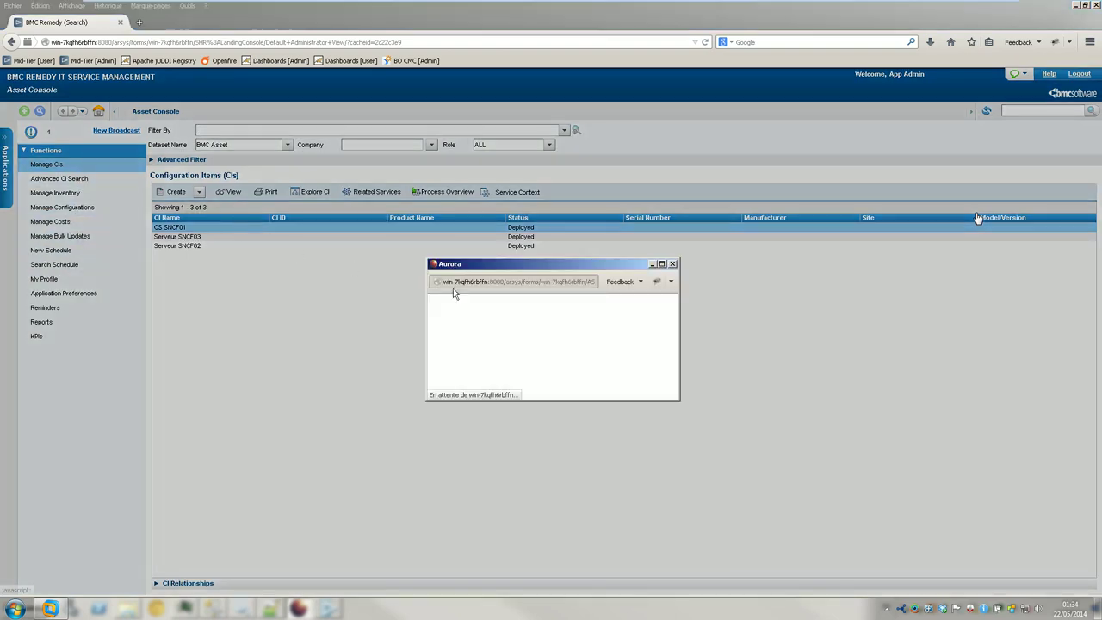
- On CI Advanced Search, search the LMACLASSBE class for CI names matching %CLASS%
{"action": "left_click", "coordinate": [585, 359]}
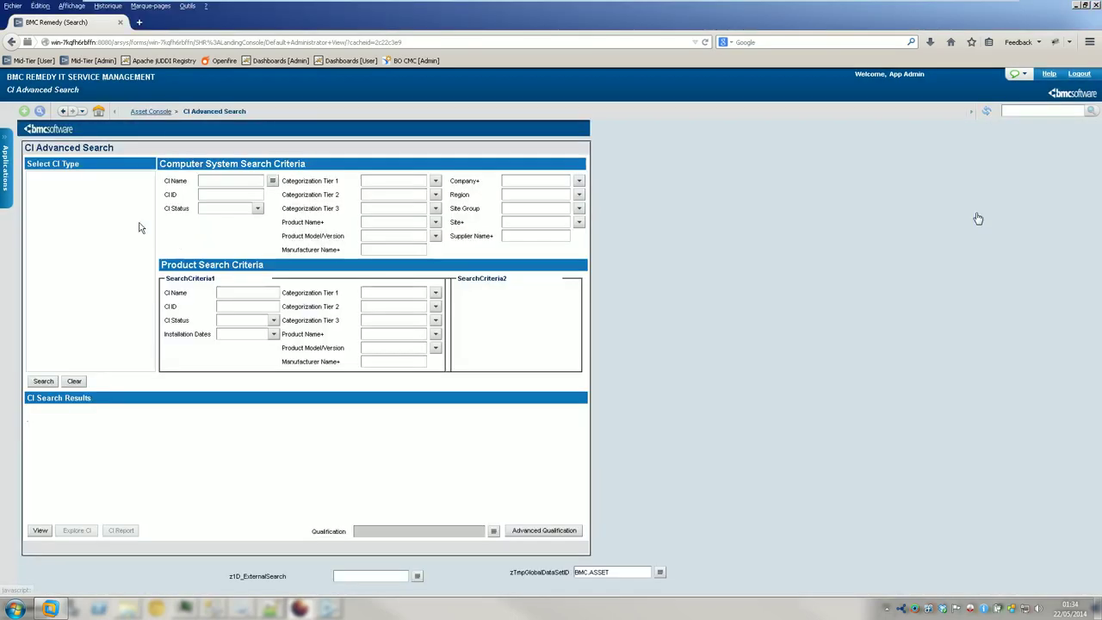
{"action": "left_click", "coordinate": [52, 258]}
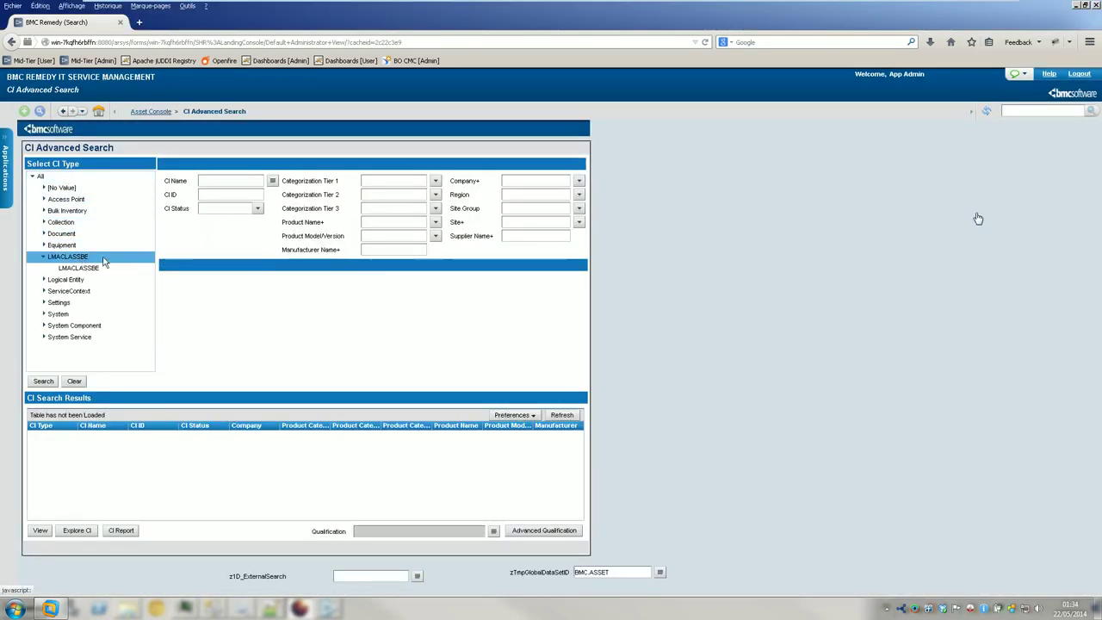
{"action": "left_click", "coordinate": [43, 381]}
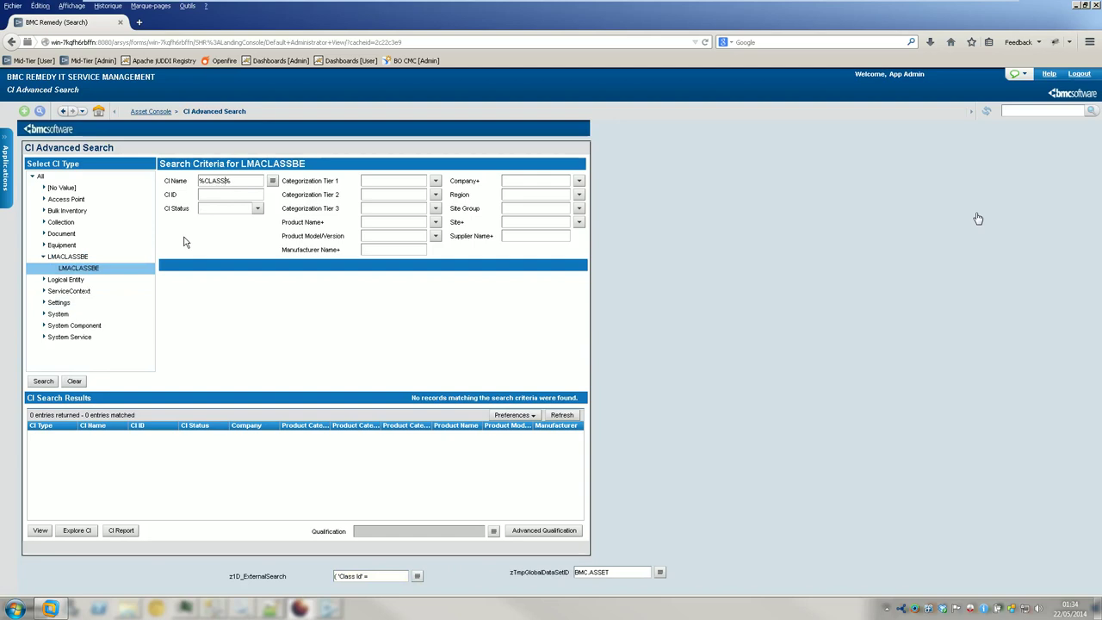
{"action": "left_click", "coordinate": [43, 381]}
- Move %CLASS% into CI ID and search LMACLASSBE, then all CI types
{"action": "left_click_drag", "start_coordinate": [236, 183], "coordinate": [156, 175]}
{"action": "key", "text": "ctrl+x"}
{"action": "left_click", "coordinate": [219, 194]}
{"action": "key", "text": "ctrl+v"}
{"action": "left_click", "coordinate": [49, 383]}
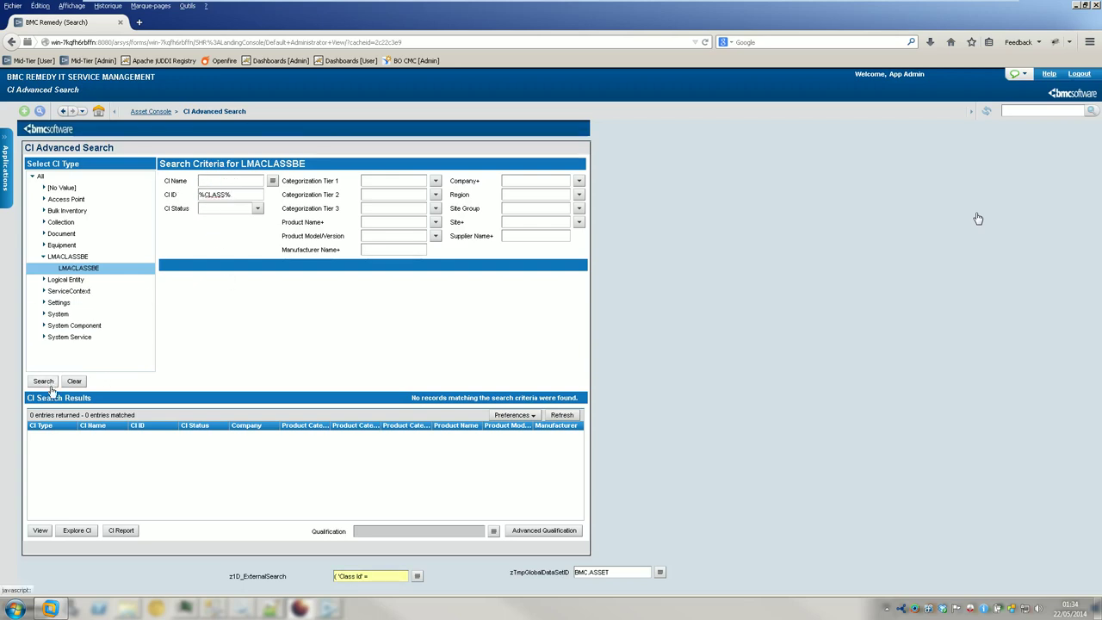
{"action": "left_click", "coordinate": [41, 177]}
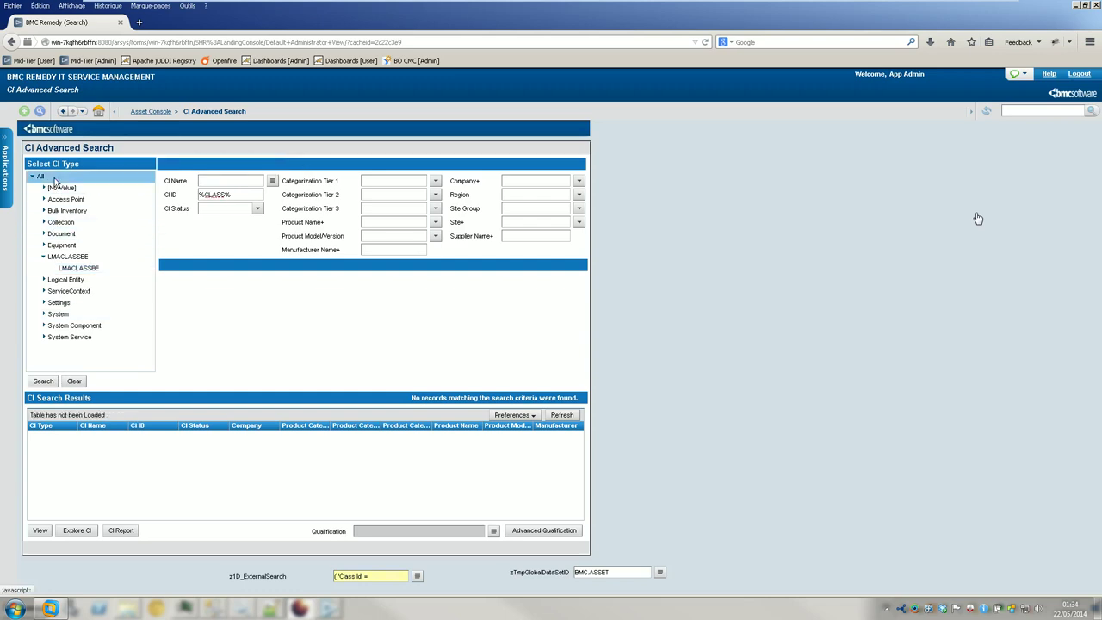
{"action": "left_click", "coordinate": [41, 383]}
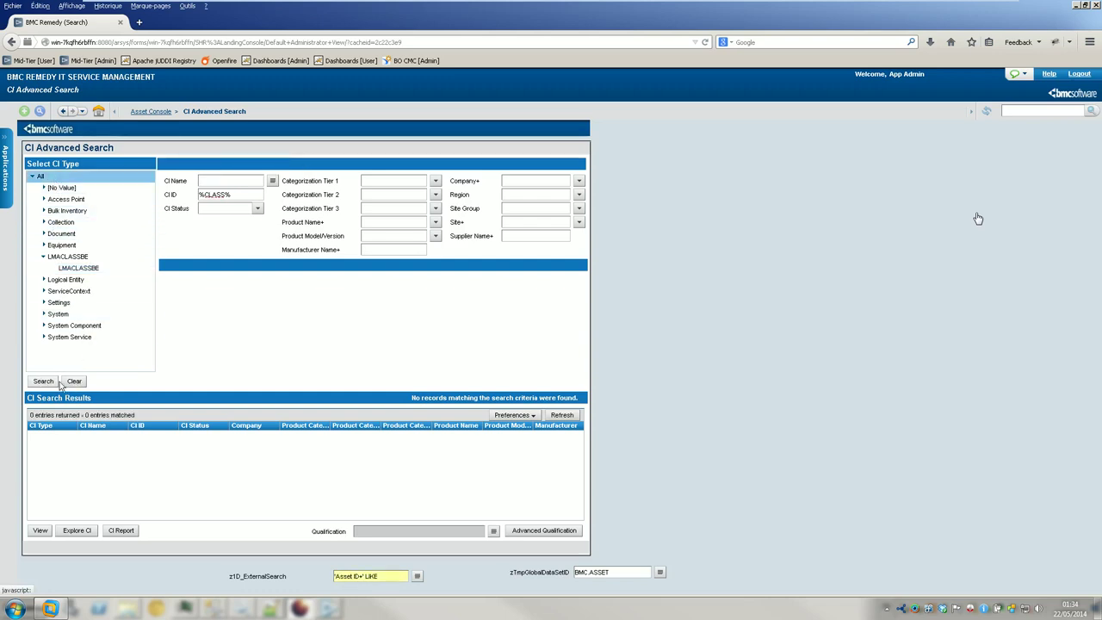
- Search all classes by CI Name, first %CLASS%, then CLASS% without the leading wildcard
{"action": "key", "text": "ctrl+x"}
{"action": "left_click", "coordinate": [241, 181]}
{"action": "key", "text": "ctrl+v"}
{"action": "left_click", "coordinate": [43, 381]}
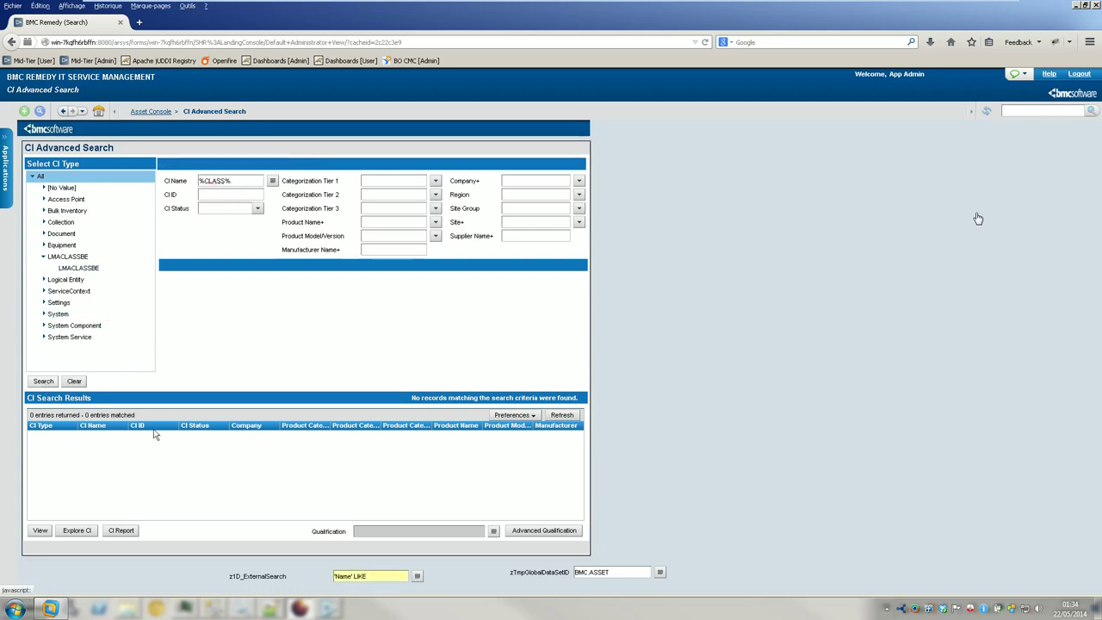
{"action": "left_click", "coordinate": [417, 577]}
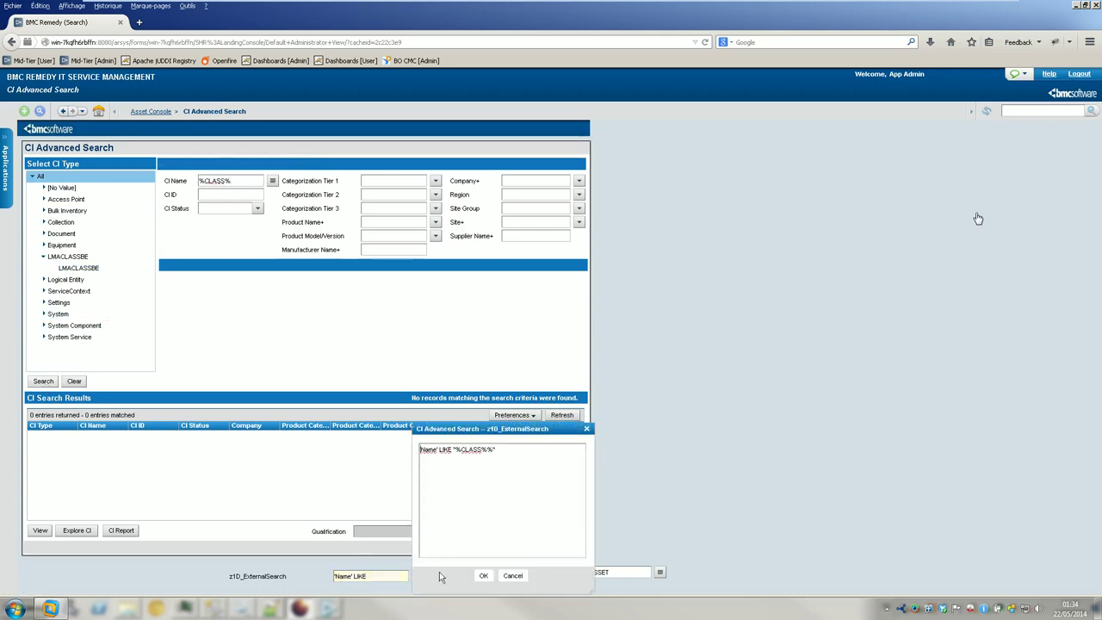
{"action": "left_click", "coordinate": [235, 182]}
{"action": "left_click", "coordinate": [45, 381]}
{"action": "left_click", "coordinate": [585, 430]}
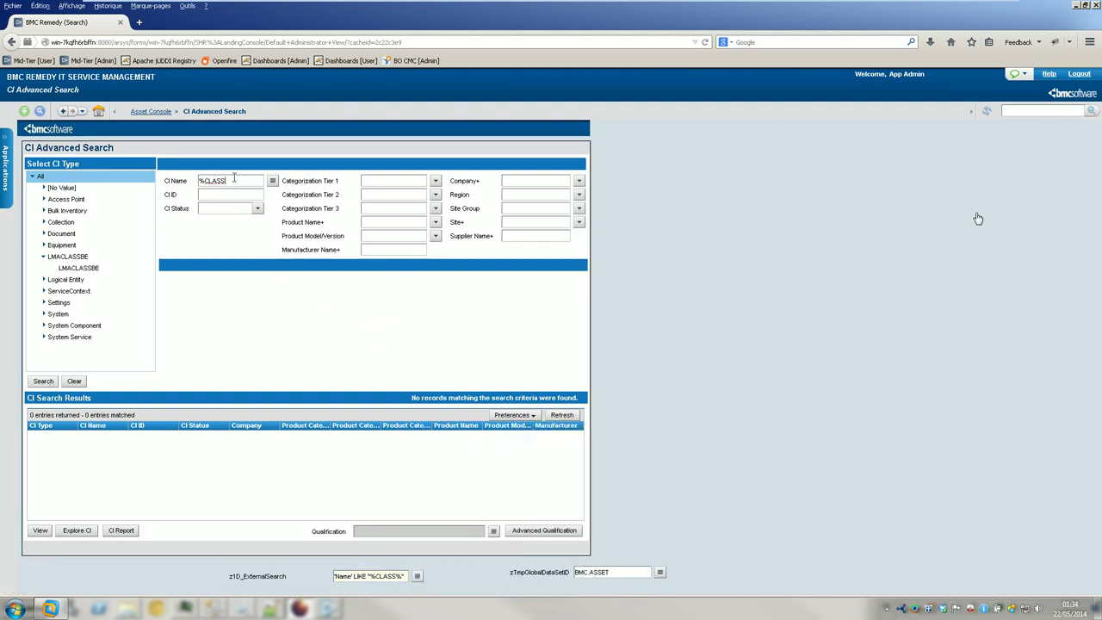
{"action": "key", "text": "BackSpace"}
{"action": "left_click", "coordinate": [43, 382]}
- Search CI IDs starting with CLASS, review the qualification, then return to the Asset Console
{"action": "left_click_drag", "start_coordinate": [234, 181], "coordinate": [165, 183]}
{"action": "key", "text": "ctrl+x"}
{"action": "left_click", "coordinate": [226, 194]}
{"action": "key", "text": "ctrl+v"}
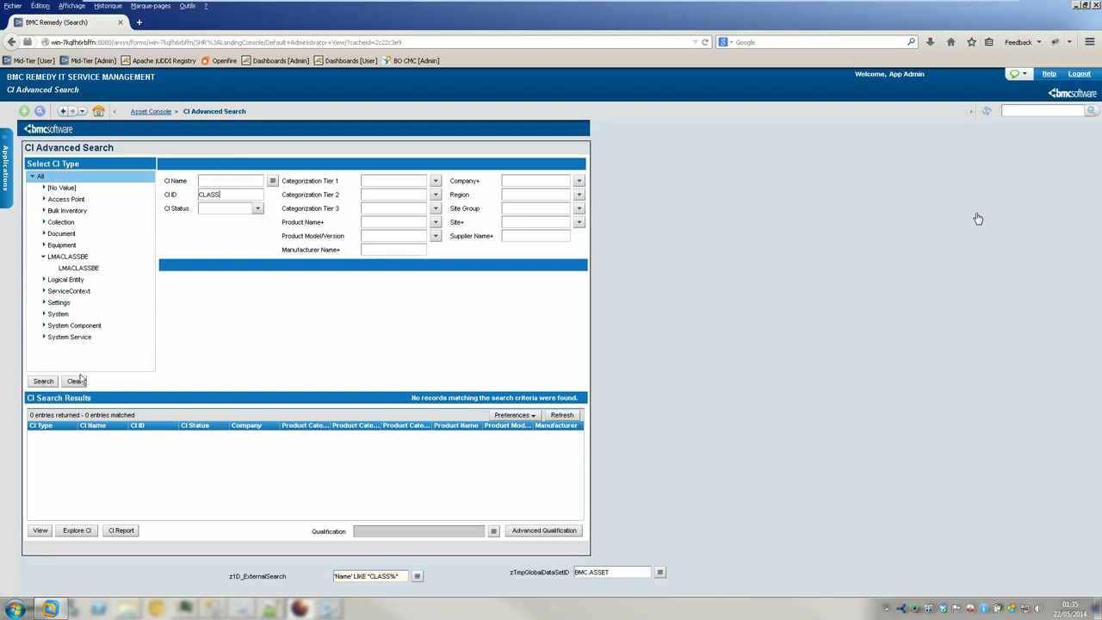
{"action": "left_click", "coordinate": [45, 381]}
{"action": "left_click", "coordinate": [417, 576]}
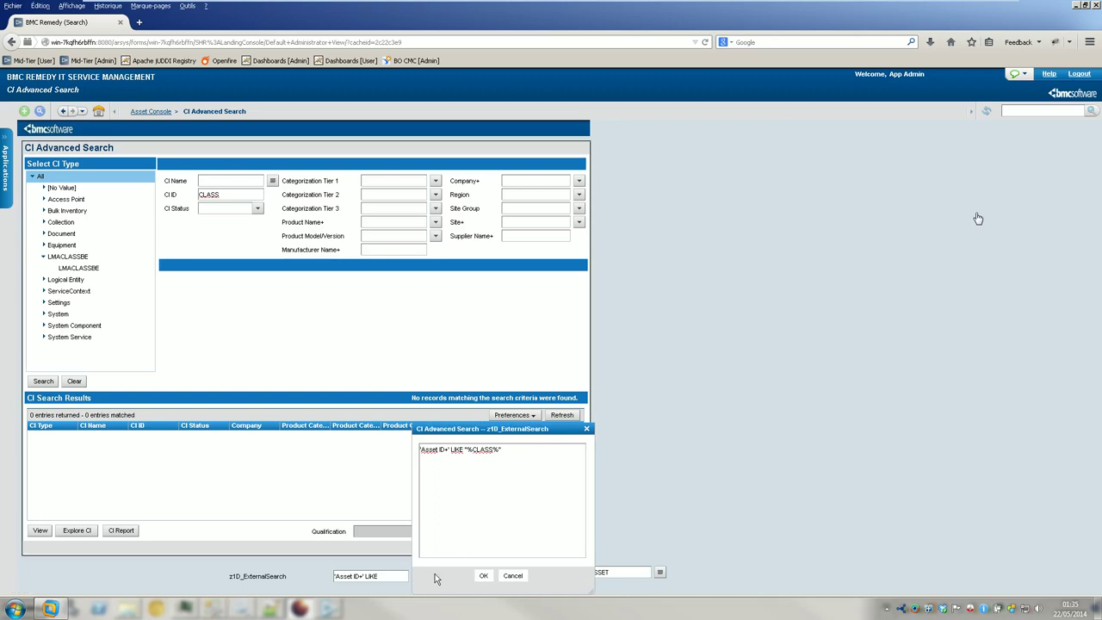
{"action": "left_click", "coordinate": [513, 575]}
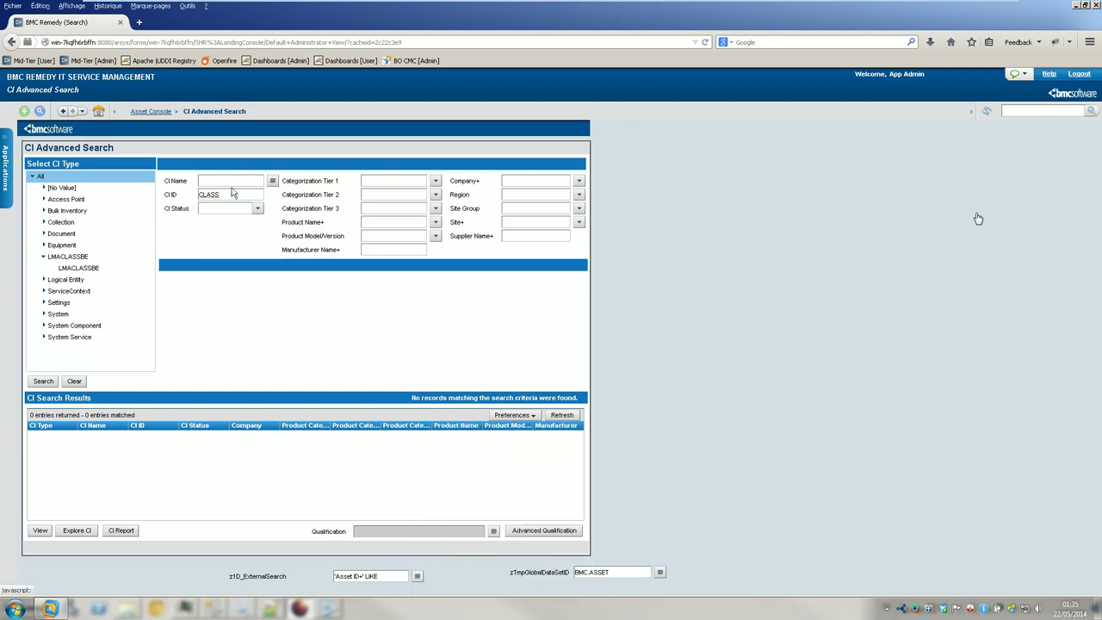
{"action": "left_click", "coordinate": [152, 111]}
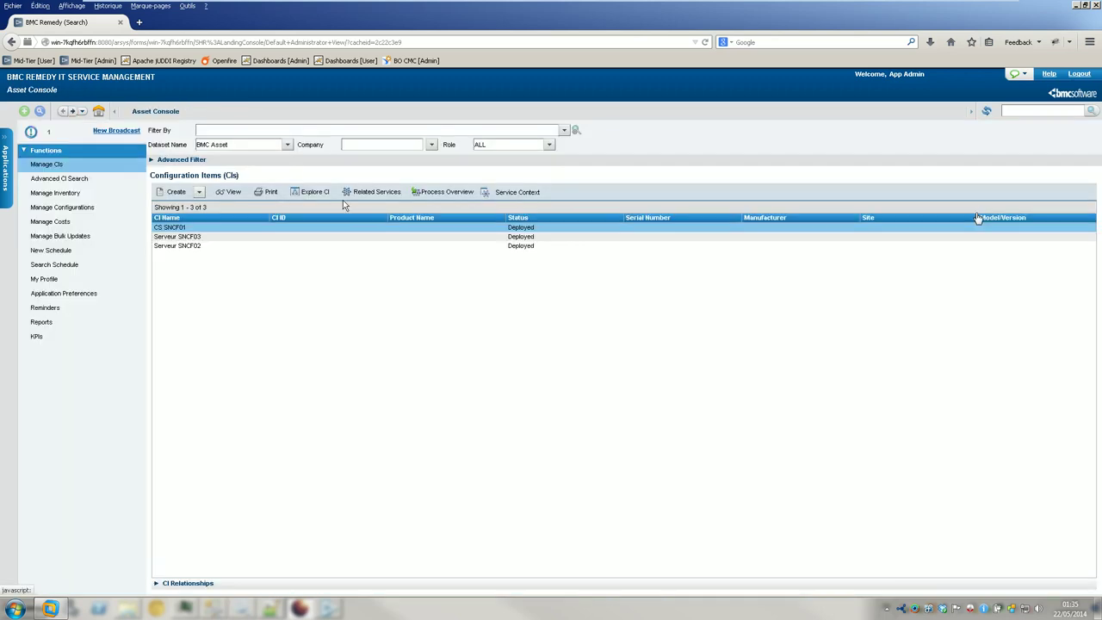
- Keep the BMC Asset dataset and bring up Manage My Searches from Filter By
{"action": "left_click", "coordinate": [286, 146]}
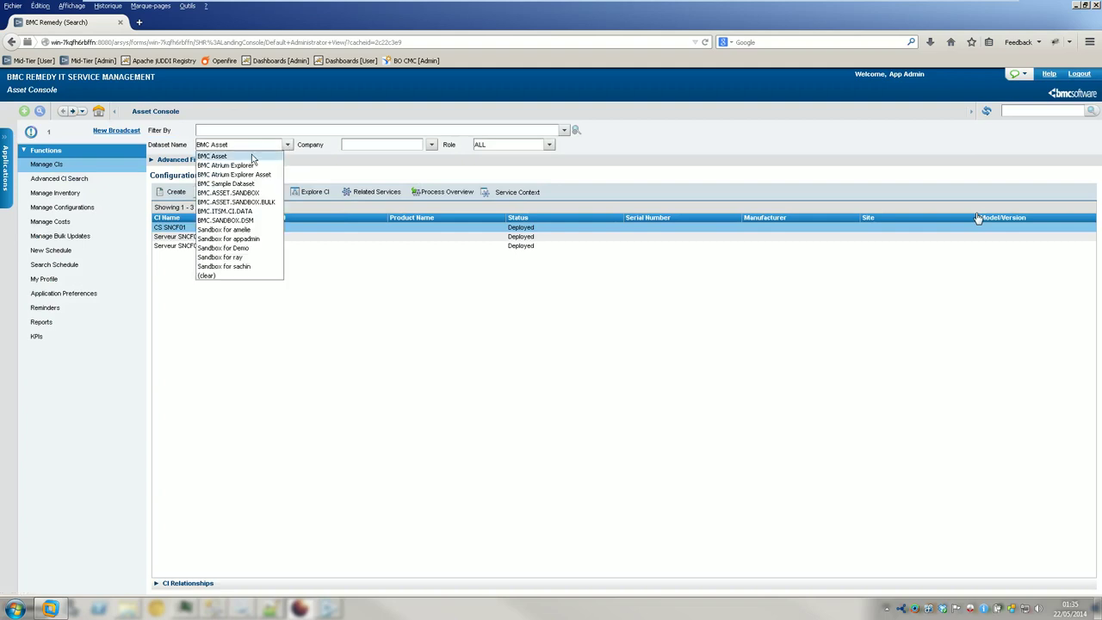
{"action": "left_click", "coordinate": [252, 158]}
{"action": "left_click", "coordinate": [565, 131]}
{"action": "mouse_move", "coordinate": [534, 147]}
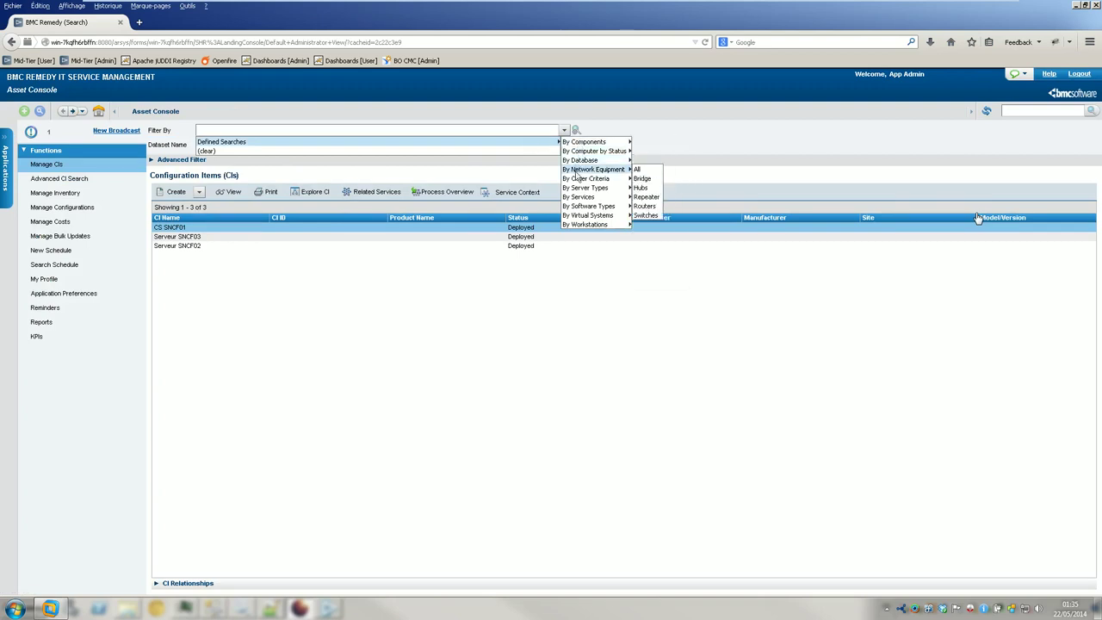
{"action": "left_click", "coordinate": [576, 130]}
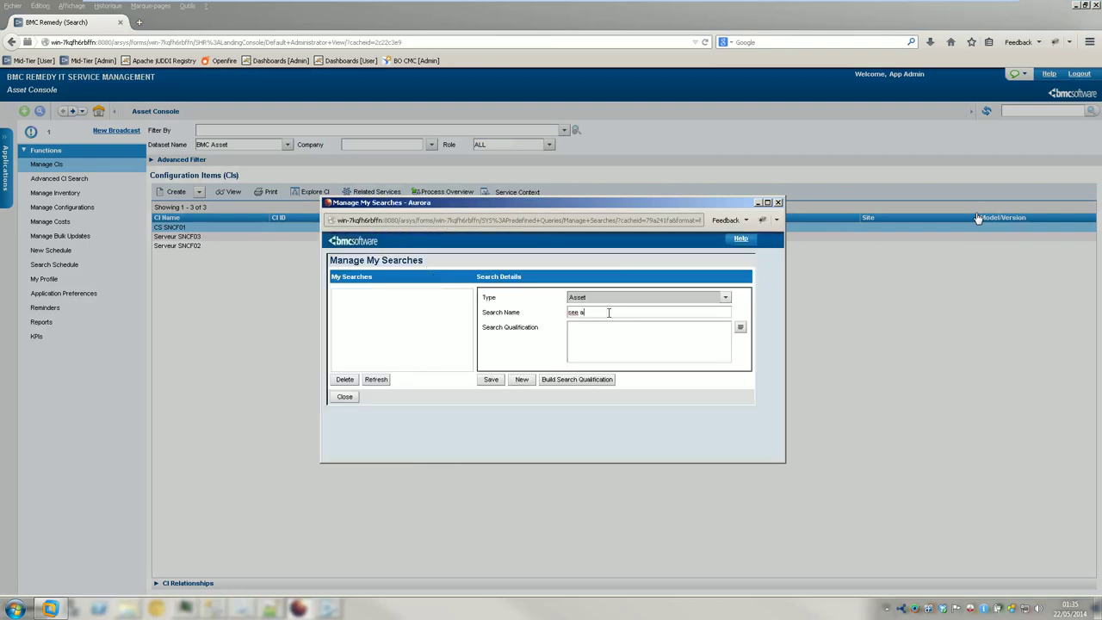
- Save an Asset search 'see all' with qualification 'Name' != NULL
{"action": "triple_click", "coordinate": [608, 313]}
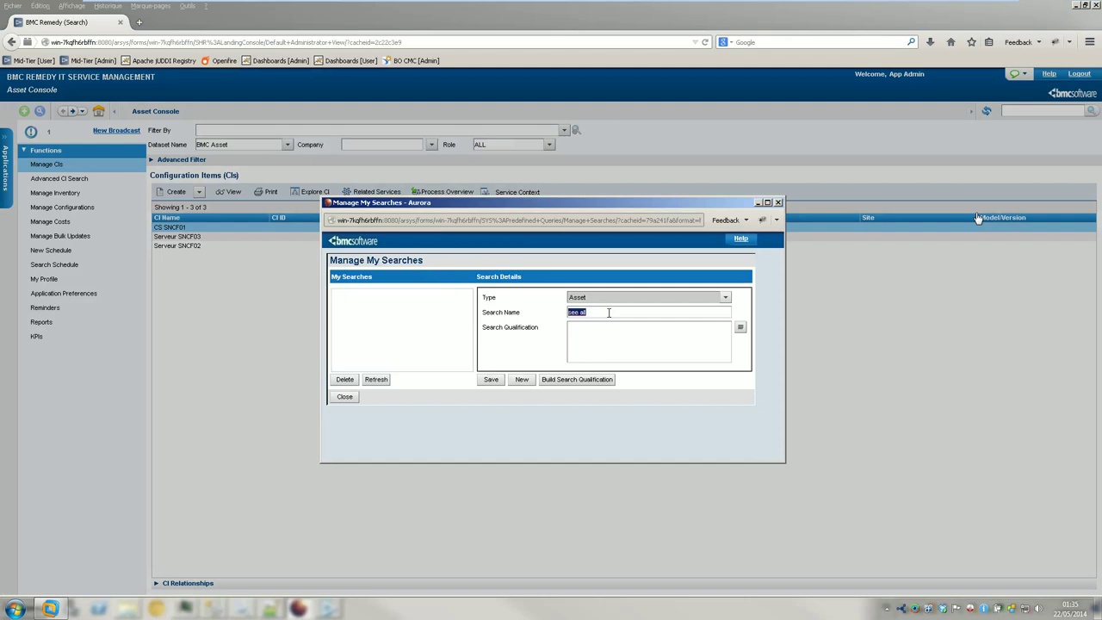
{"action": "left_click", "coordinate": [556, 381]}
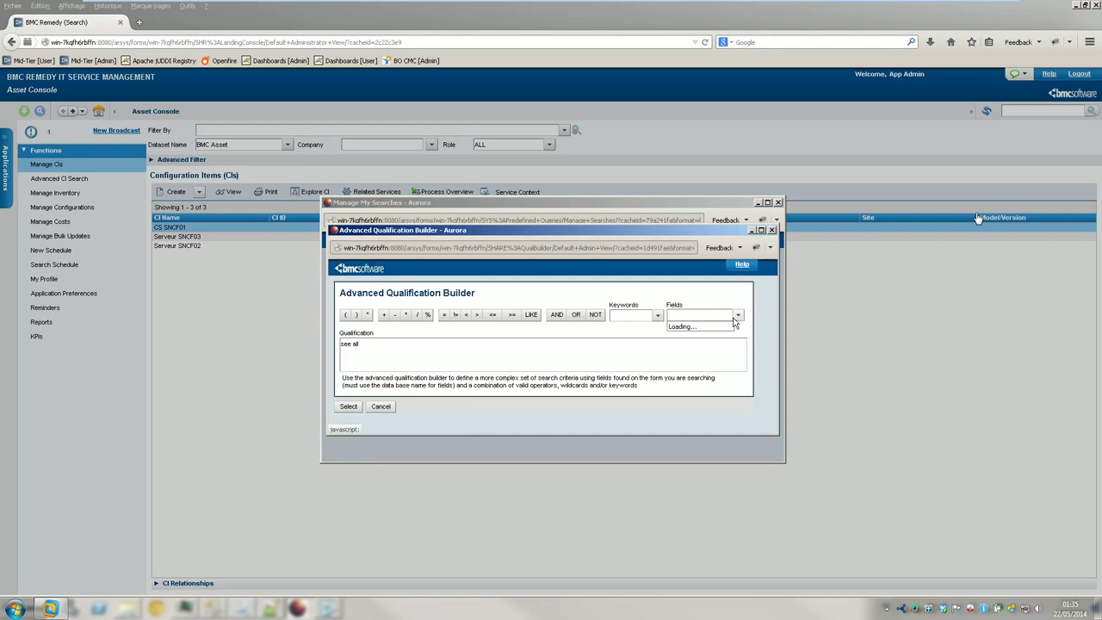
{"action": "left_click", "coordinate": [738, 315]}
{"action": "left_click", "coordinate": [680, 282]}
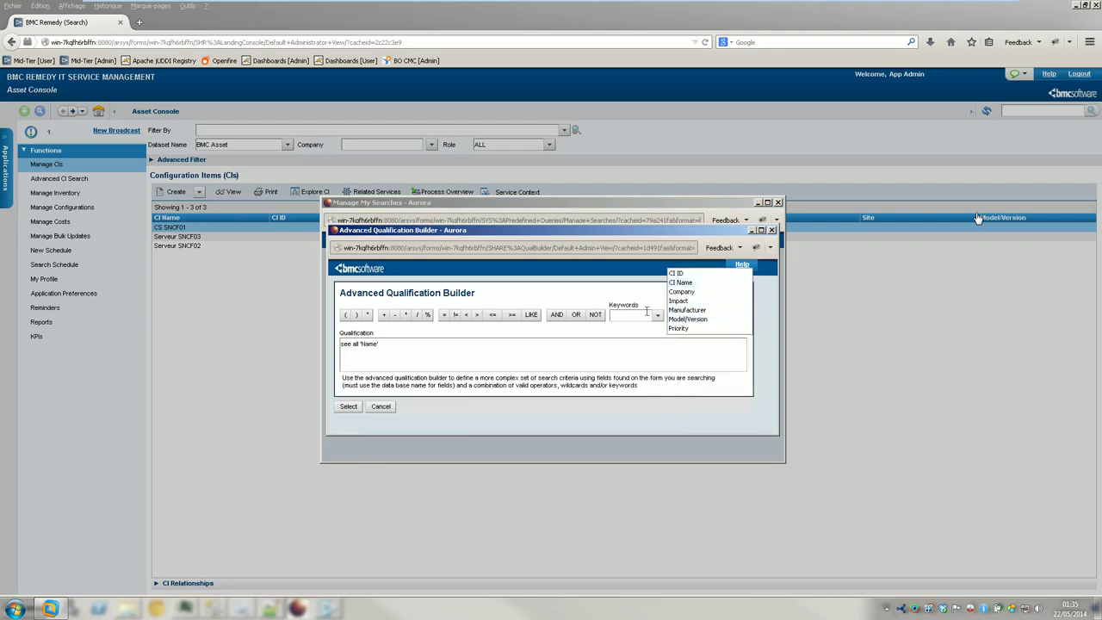
{"action": "left_click", "coordinate": [456, 315]}
{"action": "left_click", "coordinate": [649, 316]}
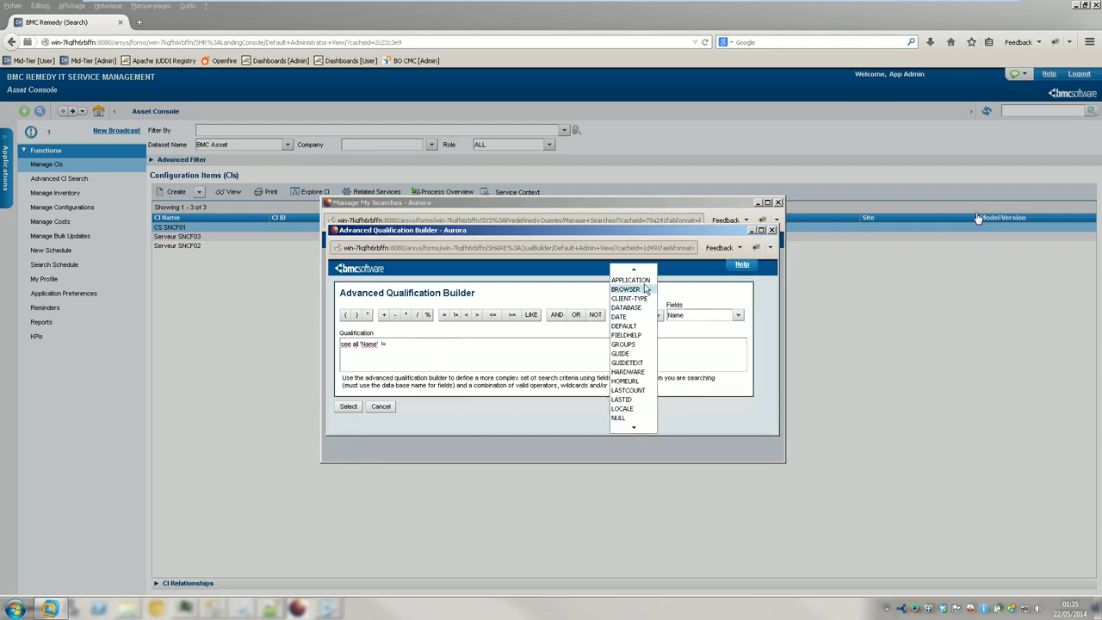
{"action": "left_click", "coordinate": [629, 418]}
{"action": "left_click", "coordinate": [361, 406]}
{"action": "left_click", "coordinate": [498, 384]}
{"action": "left_click", "coordinate": [345, 396]}
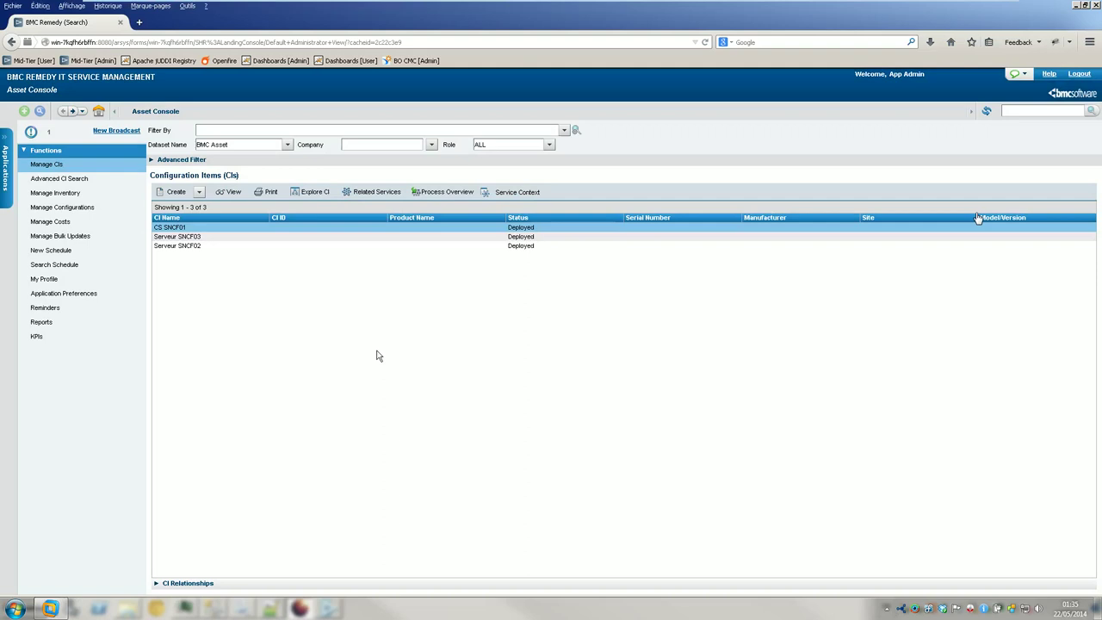
- Apply 'see all', then replace $NULL$ with "" in its qualification and save
{"action": "left_click", "coordinate": [564, 130]}
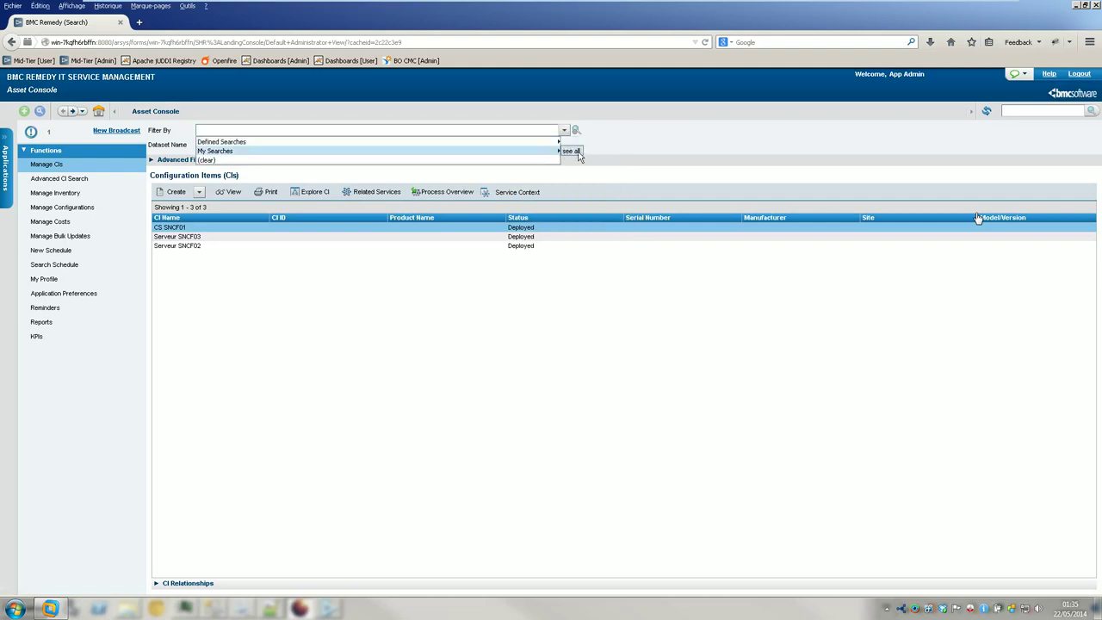
{"action": "left_click", "coordinate": [573, 151]}
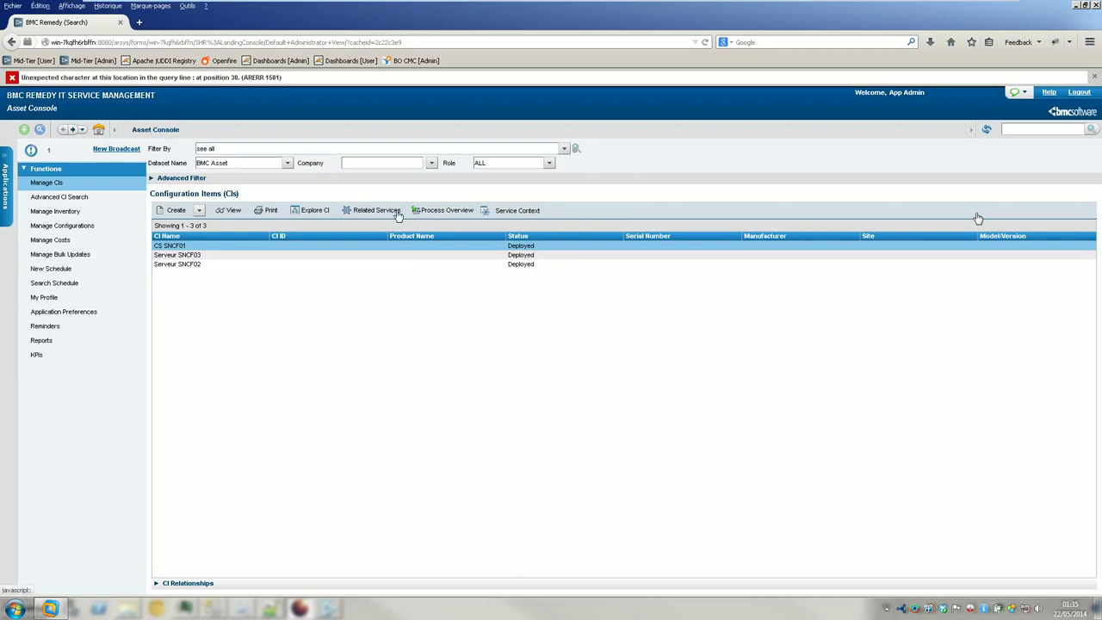
{"action": "left_click", "coordinate": [564, 148]}
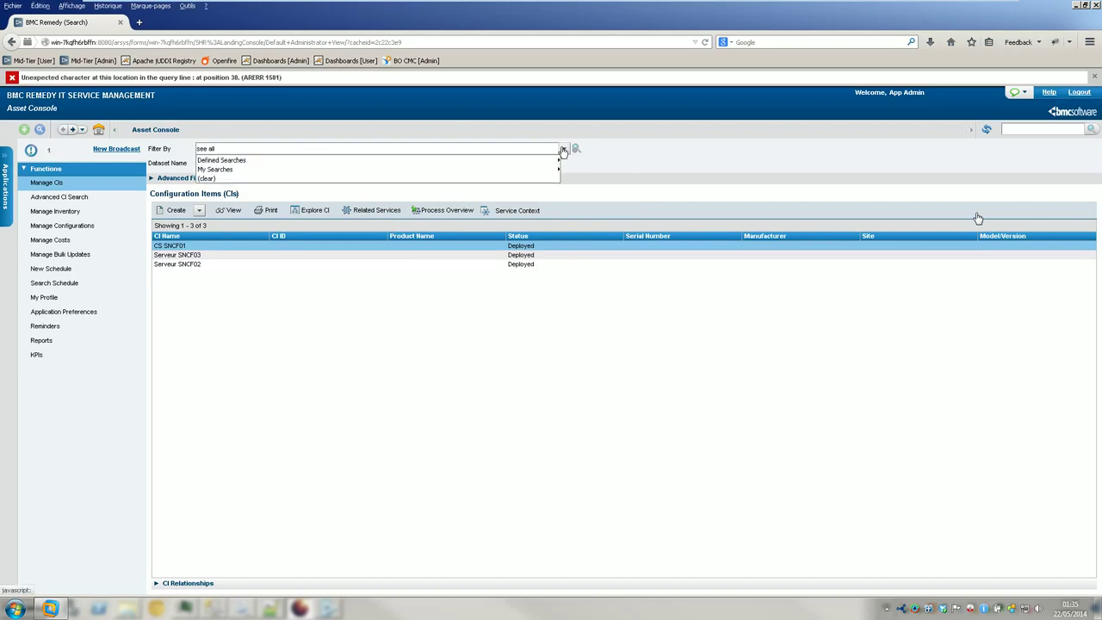
{"action": "mouse_move", "coordinate": [542, 171]}
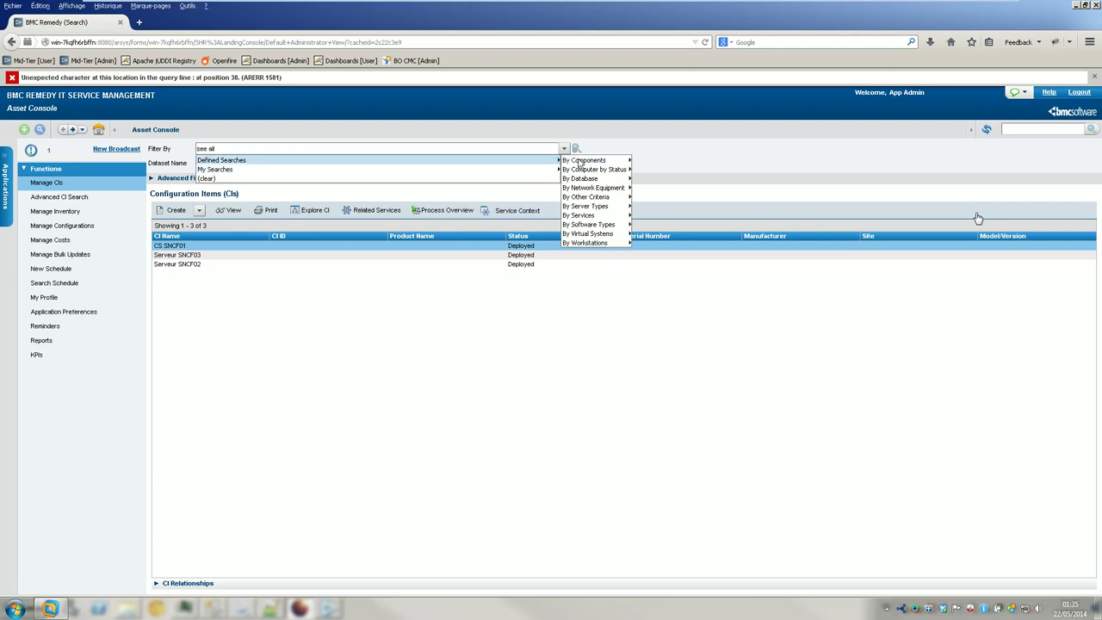
{"action": "left_click", "coordinate": [534, 169]}
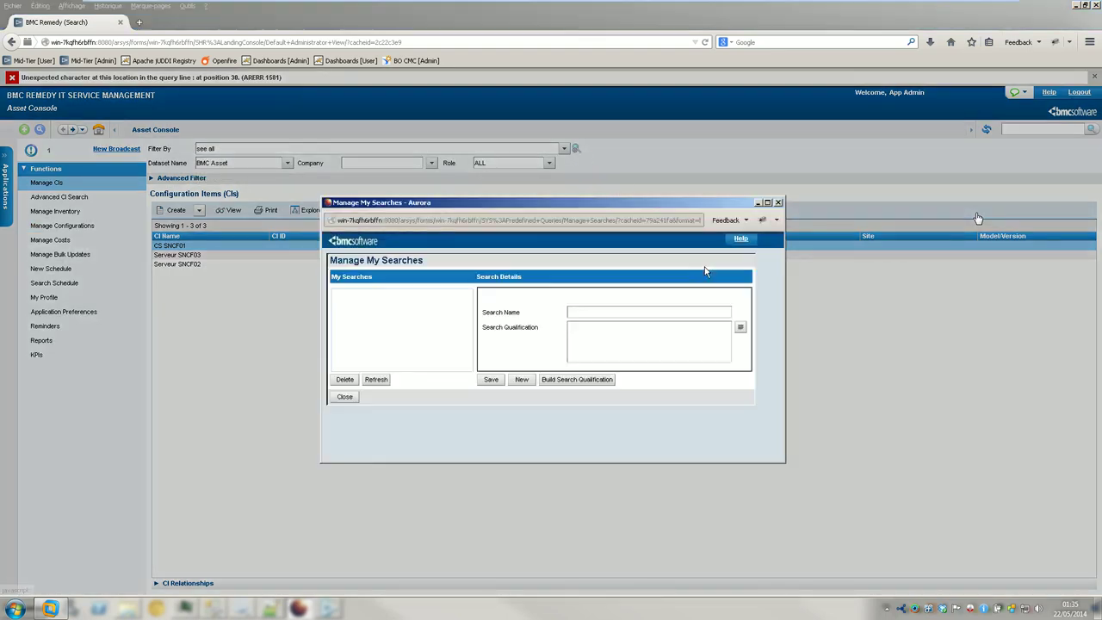
{"action": "double_click", "coordinate": [619, 330]}
{"action": "type", "text": "\"\""}
{"action": "left_click", "coordinate": [501, 384]}
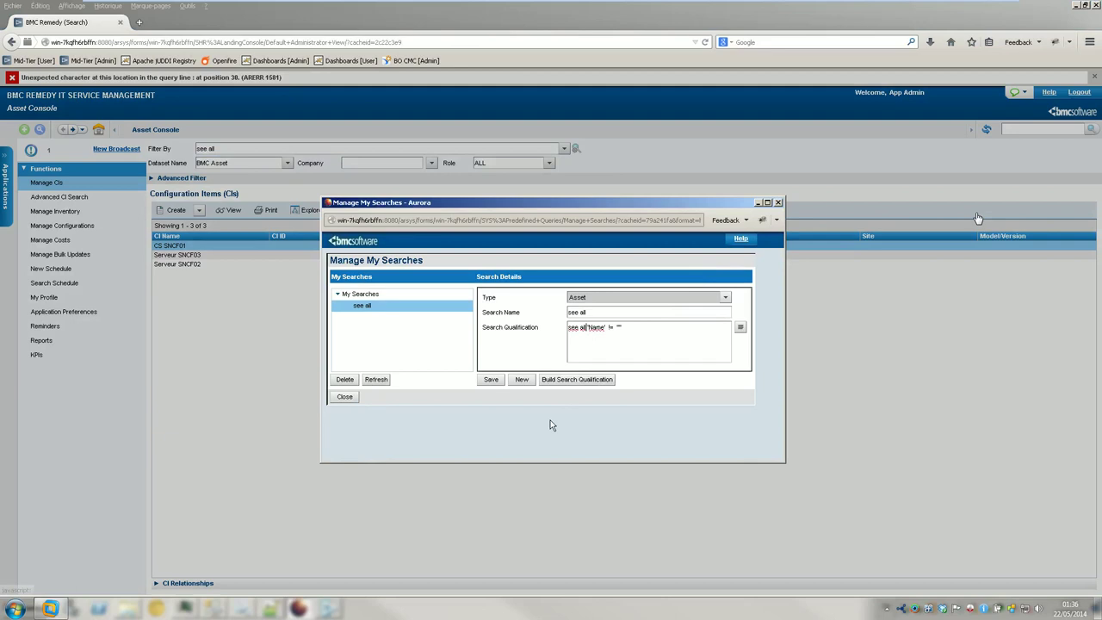
- Remove the stray 'see all' text from the qualification, save, and close the manager
{"action": "key", "text": "shift+Home"}
{"action": "key", "text": "BackSpace"}
{"action": "left_click", "coordinate": [489, 381]}
{"action": "left_click", "coordinate": [342, 399]}
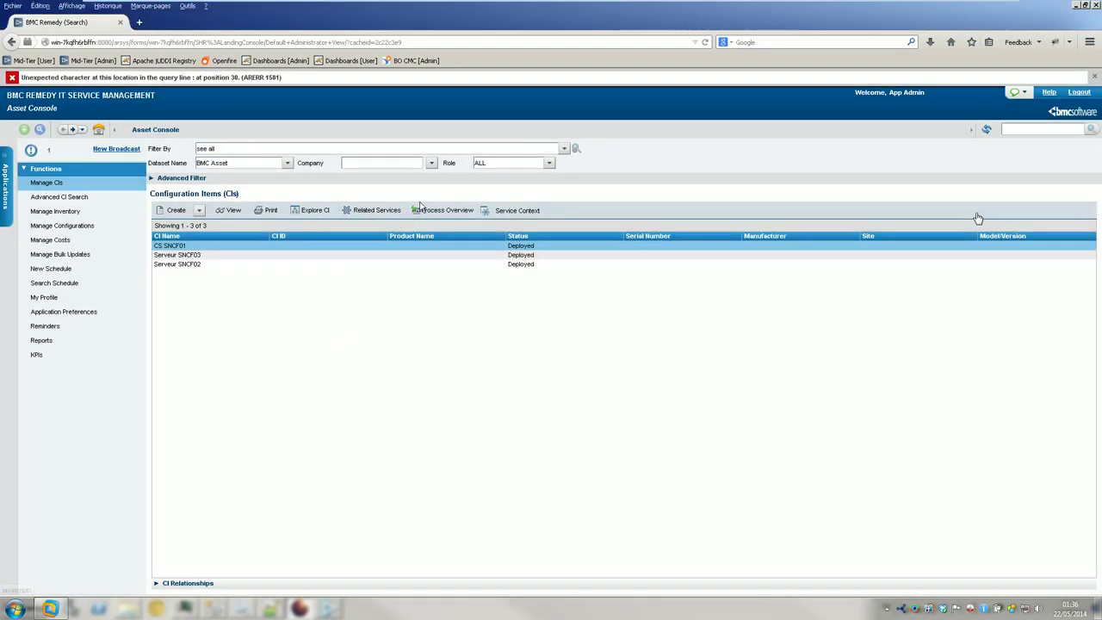
- Apply the 'see all' saved search and dismiss the query error message
{"action": "left_click", "coordinate": [564, 148]}
{"action": "left_click", "coordinate": [575, 170]}
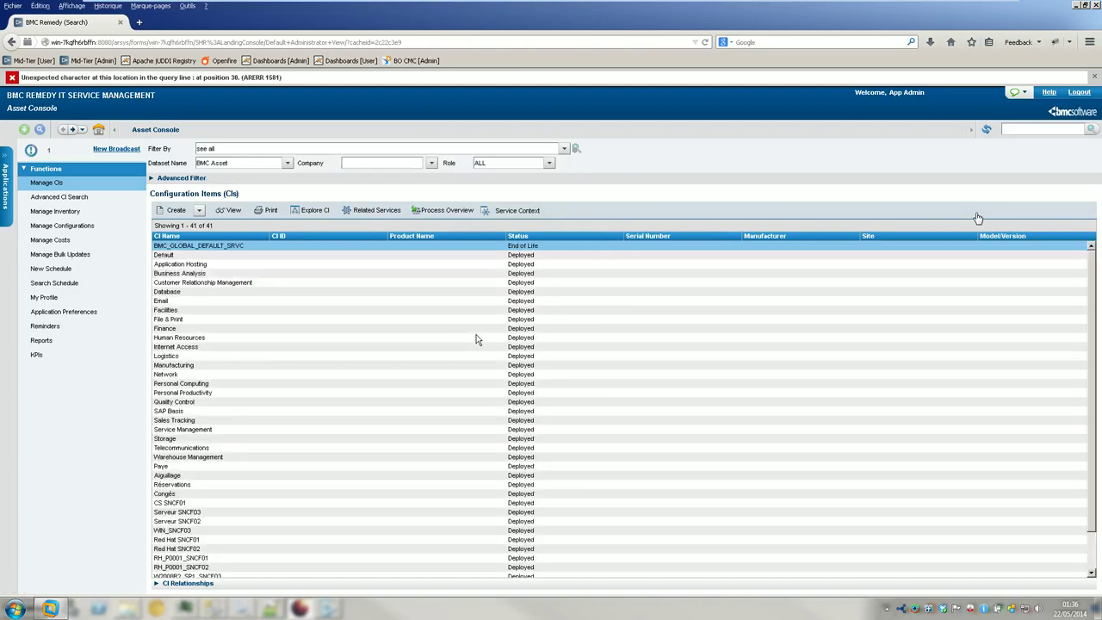
{"action": "left_click", "coordinate": [305, 329]}
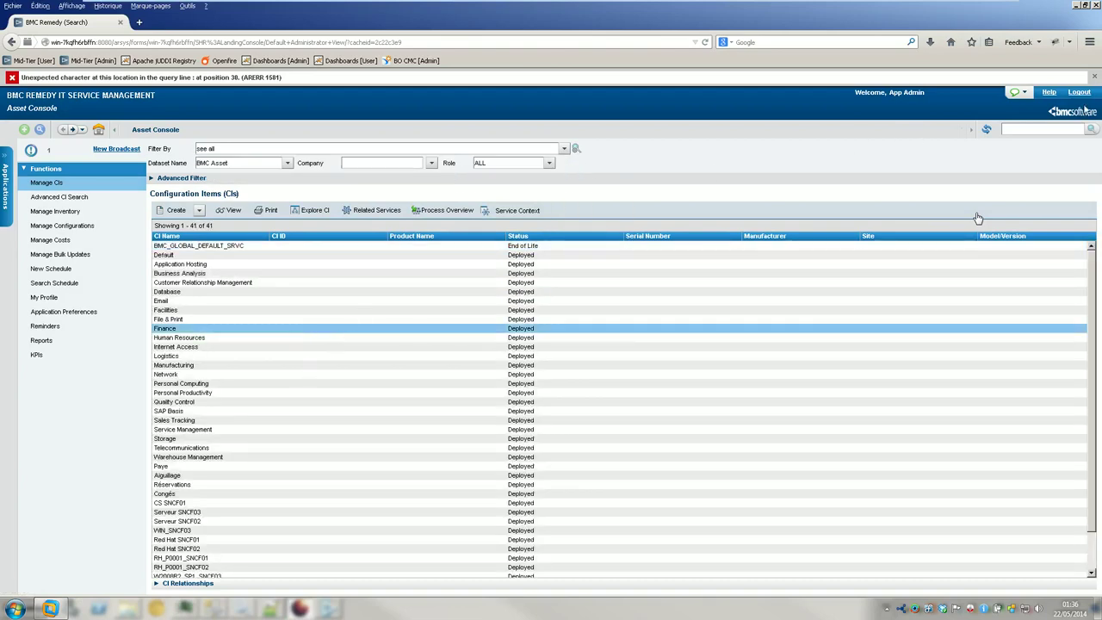
{"action": "left_click", "coordinate": [1094, 76]}
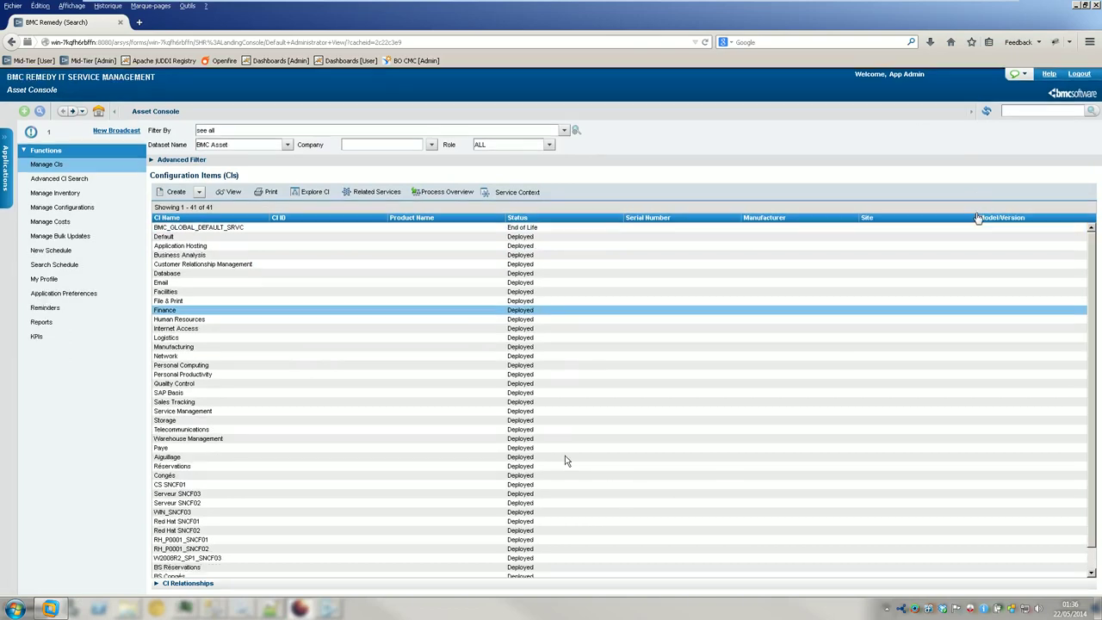
- Sort the 41 listed CIs alphabetically by name and scroll through them
{"action": "left_click", "coordinate": [566, 461]}
{"action": "scroll", "coordinate": [566, 460], "scroll_direction": "down", "scroll_amount": 1}
{"action": "scroll", "coordinate": [551, 480], "scroll_direction": "up", "scroll_amount": 1}
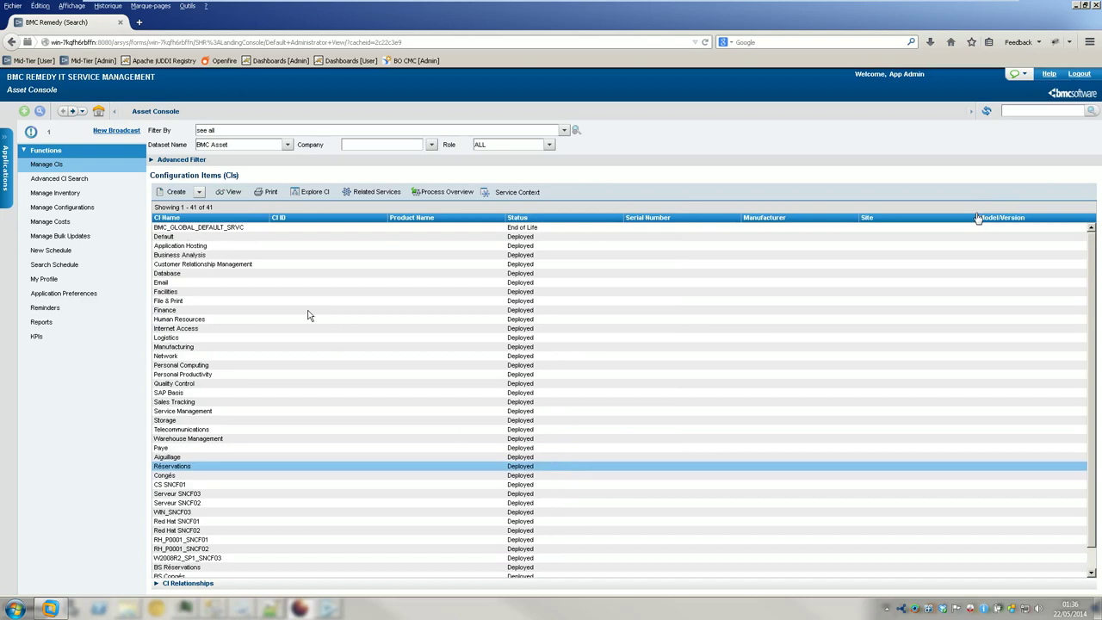
{"action": "scroll", "coordinate": [344, 460], "scroll_direction": "down", "scroll_amount": 1}
{"action": "scroll", "coordinate": [348, 465], "scroll_direction": "up", "scroll_amount": 1}
{"action": "double_click", "coordinate": [352, 463]}
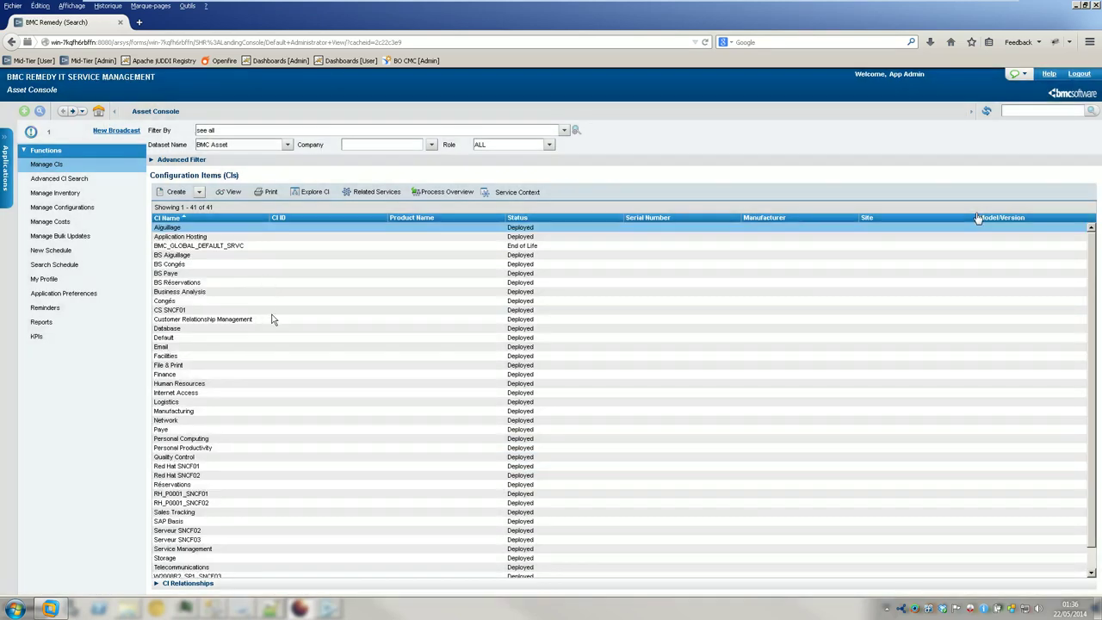
{"action": "scroll", "coordinate": [290, 375], "scroll_direction": "down", "scroll_amount": 1}
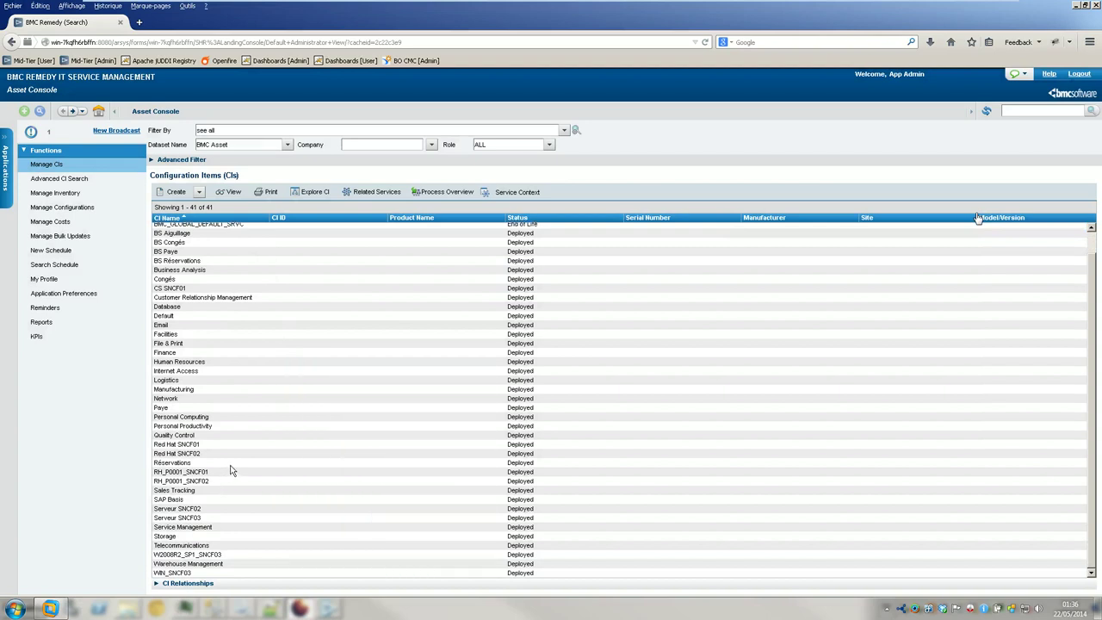
{"action": "scroll", "coordinate": [234, 469], "scroll_direction": "up", "scroll_amount": 1}
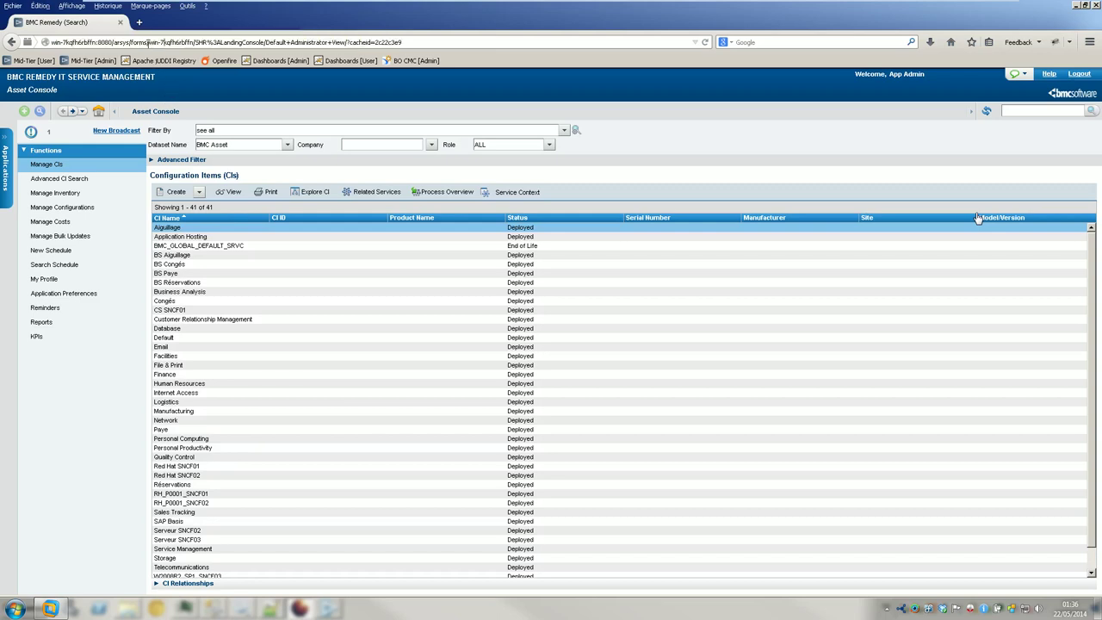
- Open the BMC.CORE:BMC_BaseElement form via the URL and search Name 'Myclass%'
{"action": "left_click_drag", "start_coordinate": [198, 41], "coordinate": [725, 108]}
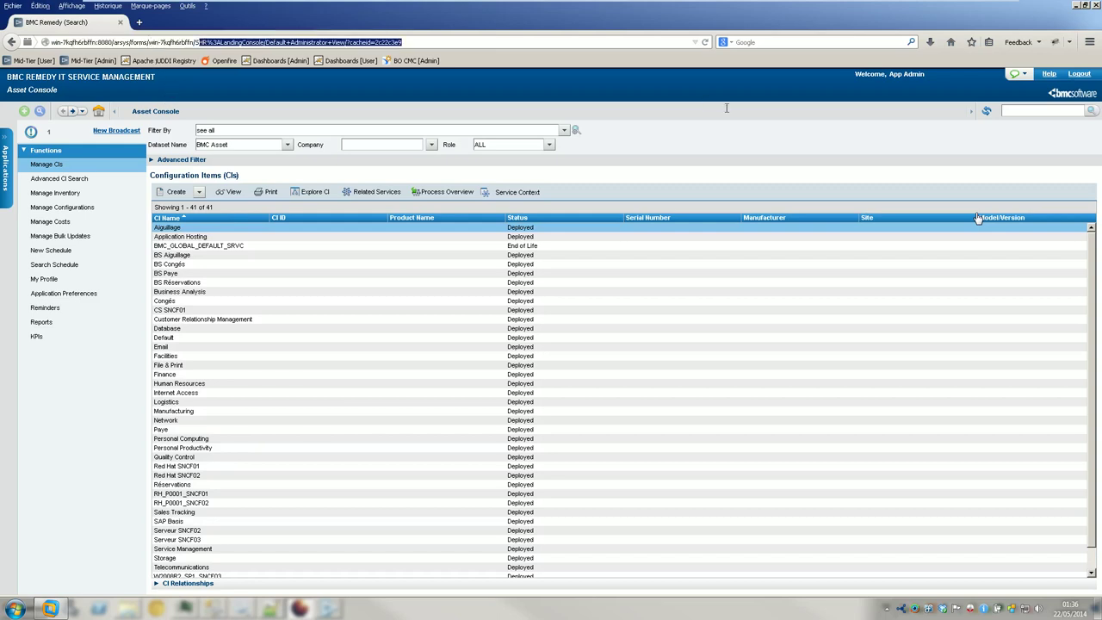
{"action": "type", "text": "BMC.CORE:"}
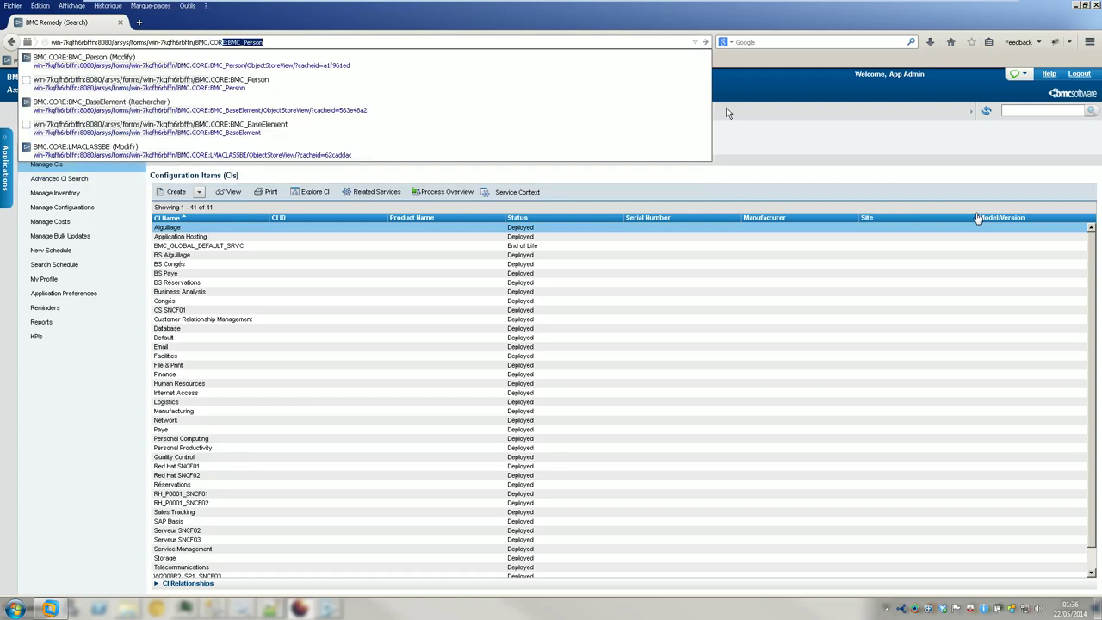
{"action": "type", "text": "BMC_Base"}
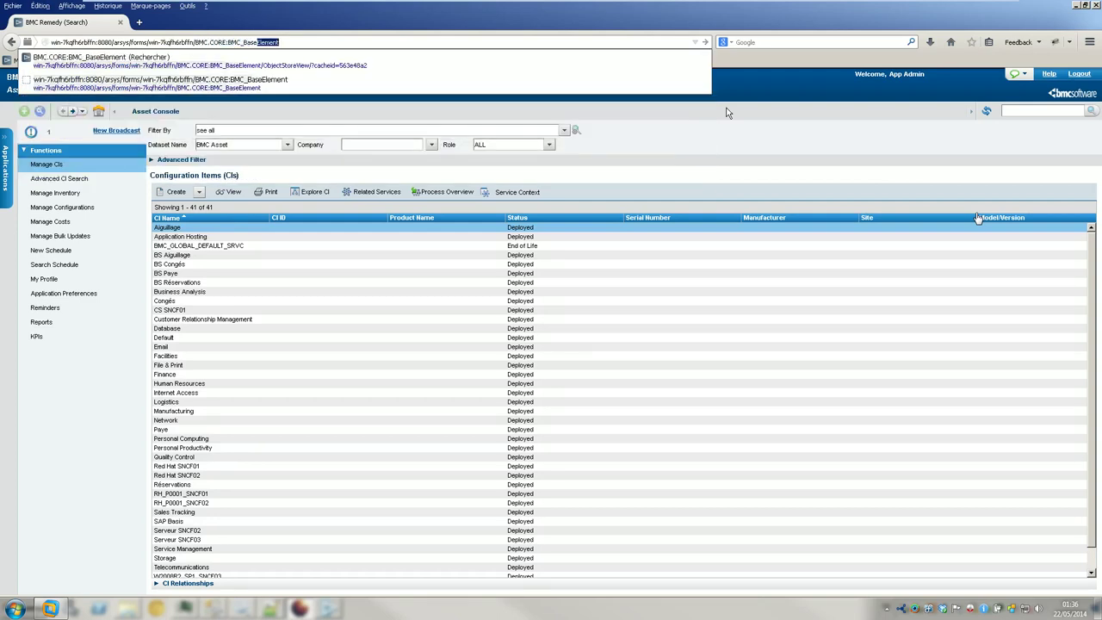
{"action": "key", "text": "Return"}
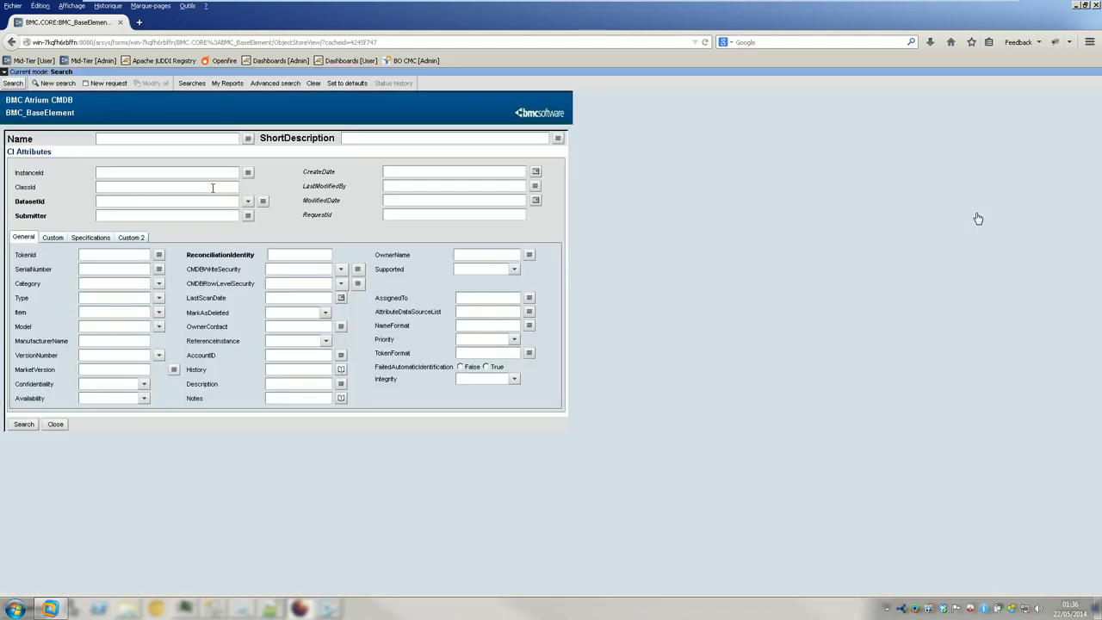
{"action": "left_click", "coordinate": [154, 139]}
{"action": "type", "text": "Myclass%"}
{"action": "left_click", "coordinate": [13, 83]}
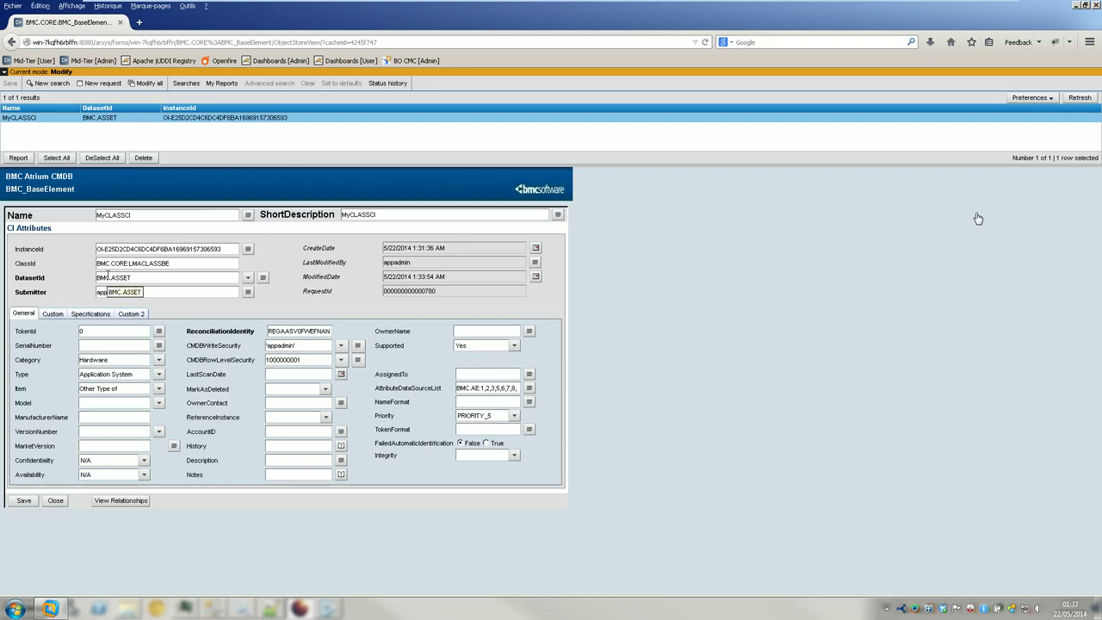
{"action": "left_click", "coordinate": [53, 313]}
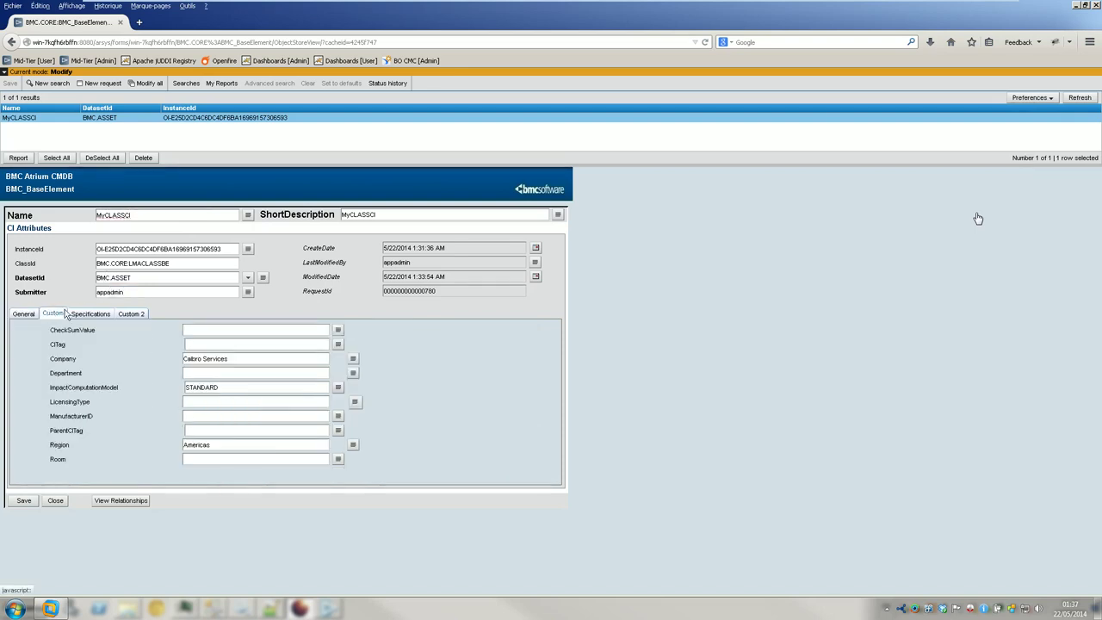
{"action": "left_click", "coordinate": [103, 314]}
{"action": "left_click", "coordinate": [131, 313]}
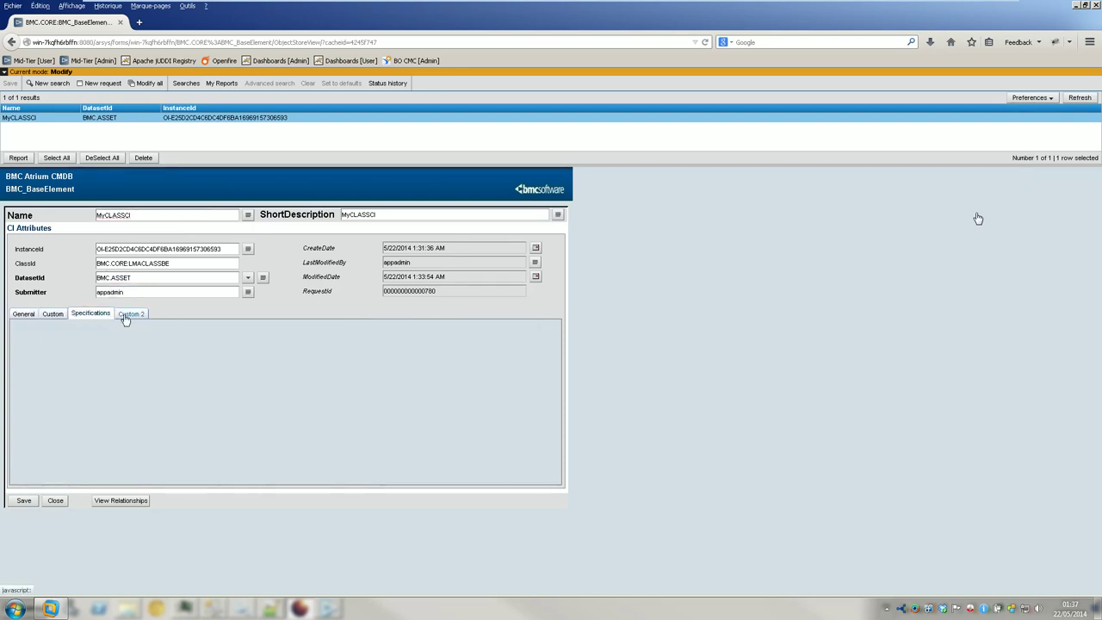
{"action": "left_click", "coordinate": [24, 314]}
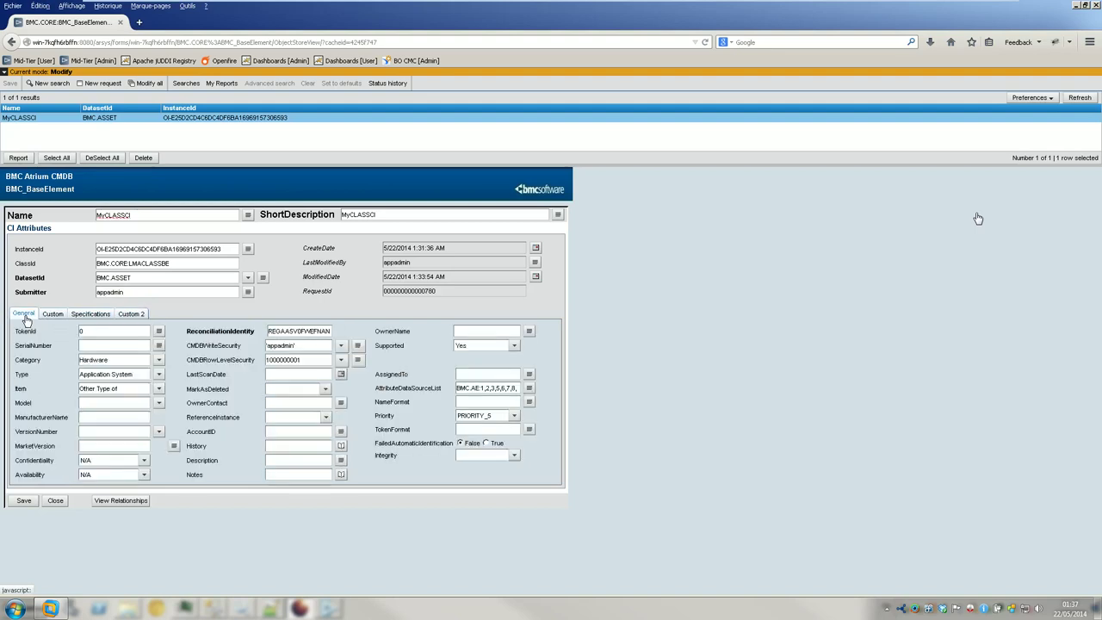
{"action": "left_click", "coordinate": [341, 345]}
{"action": "left_click", "coordinate": [357, 345]}
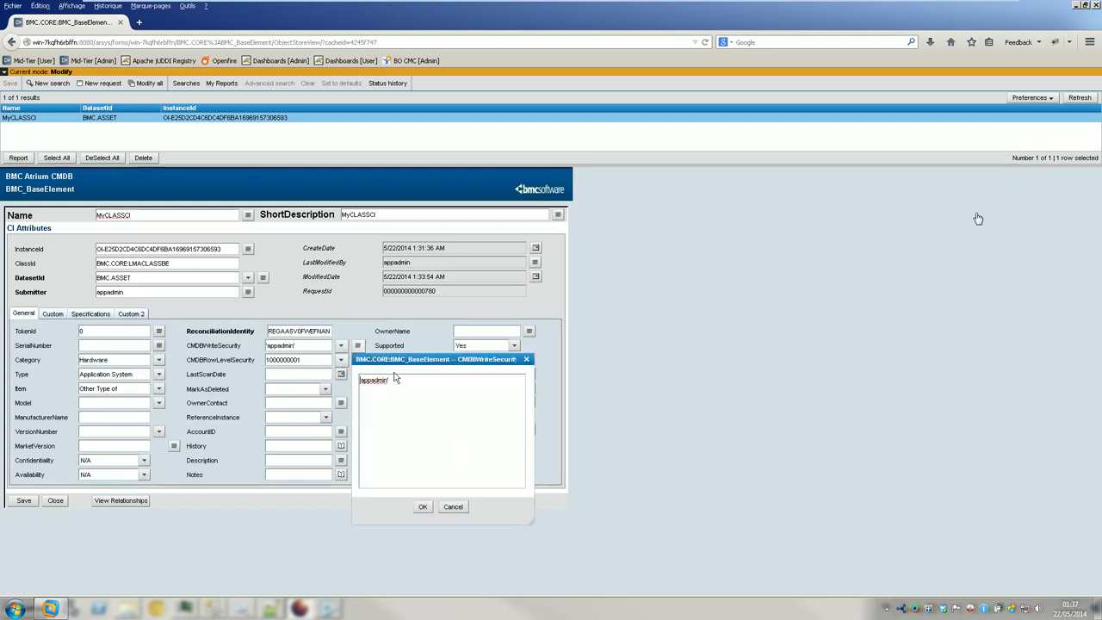
{"action": "left_click", "coordinate": [453, 507]}
{"action": "left_click", "coordinate": [358, 359]}
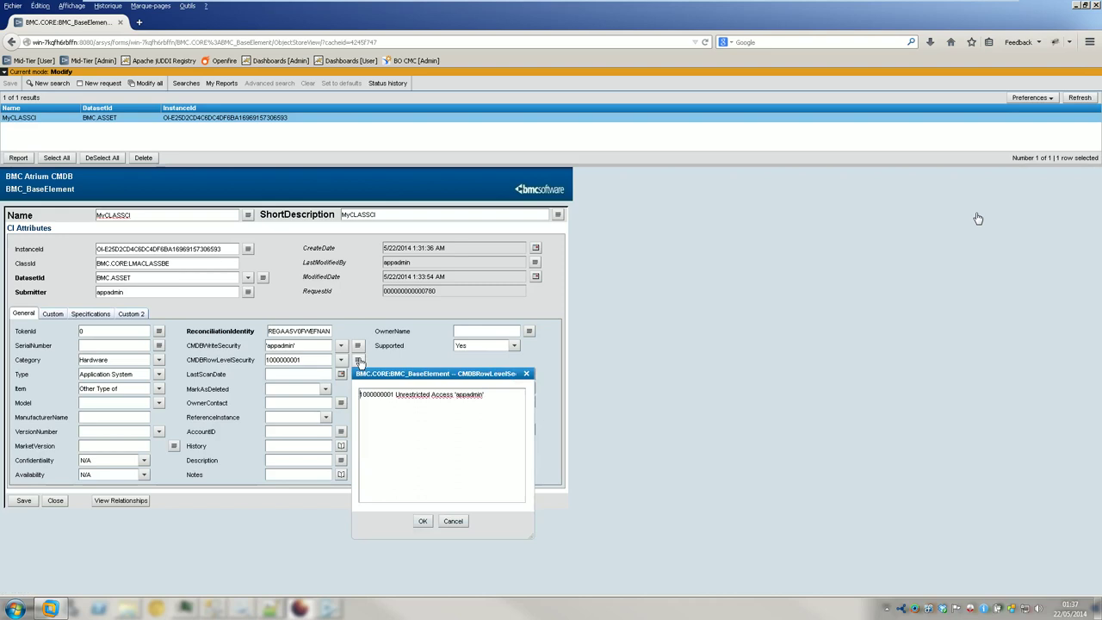
{"action": "left_click", "coordinate": [452, 520]}
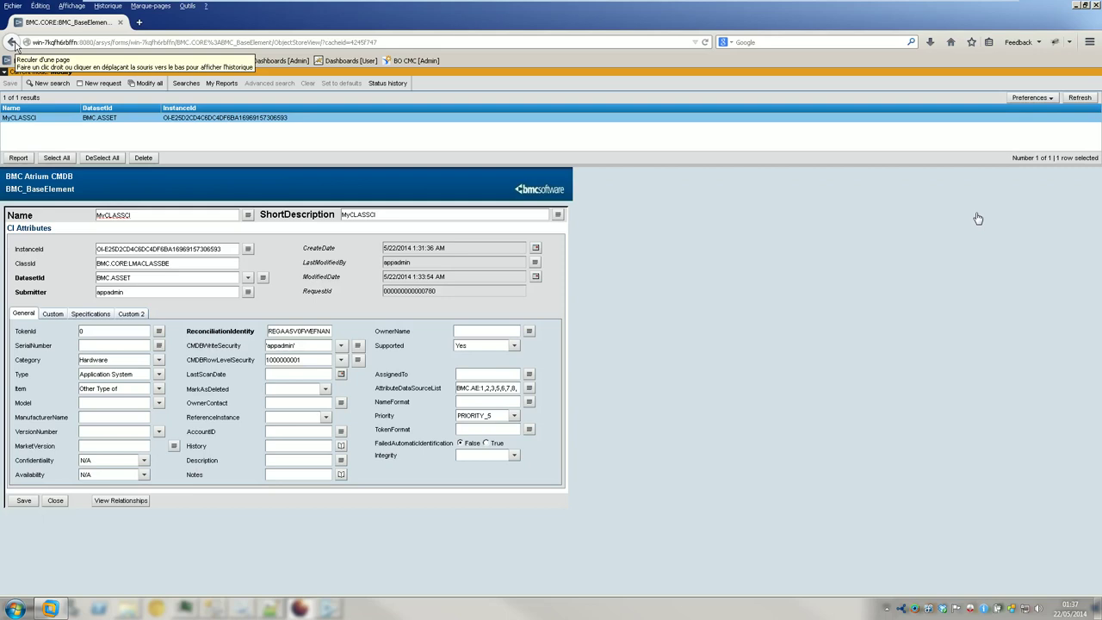
{"action": "left_click", "coordinate": [12, 41]}
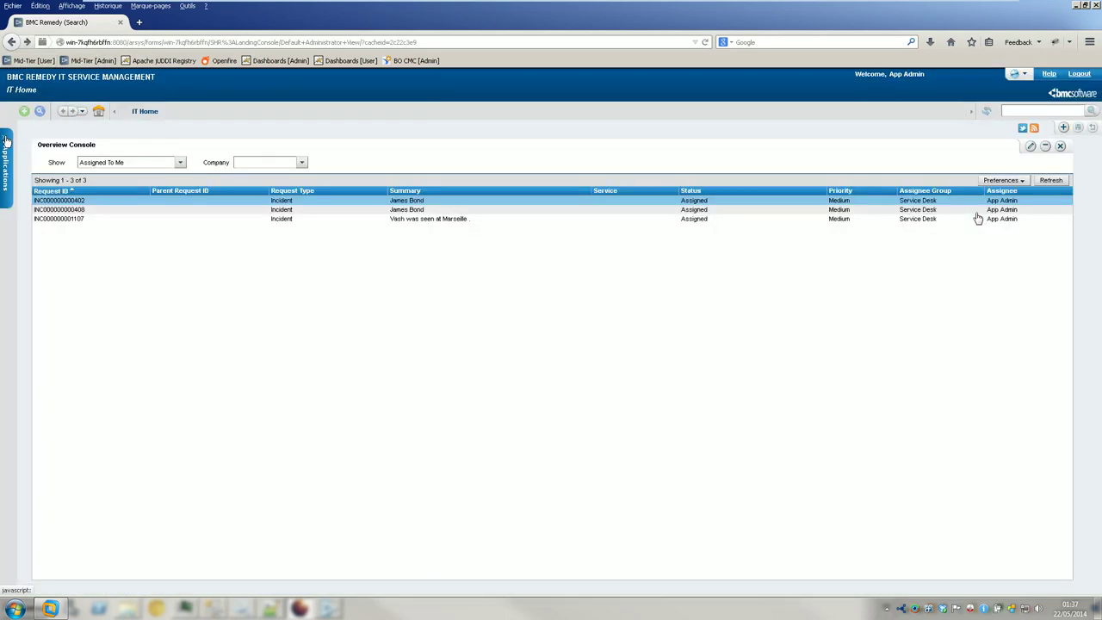
- Open Applications > Asset Management > Asset Management Console
{"action": "left_click", "coordinate": [7, 140]}
{"action": "mouse_move", "coordinate": [77, 248]}
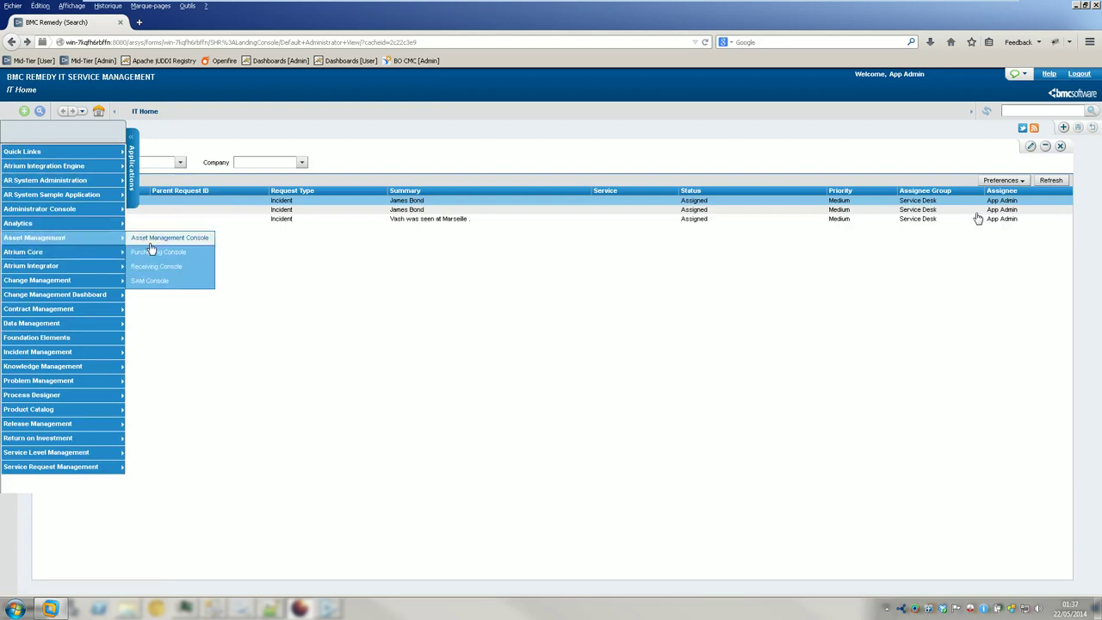
{"action": "left_click", "coordinate": [164, 248]}
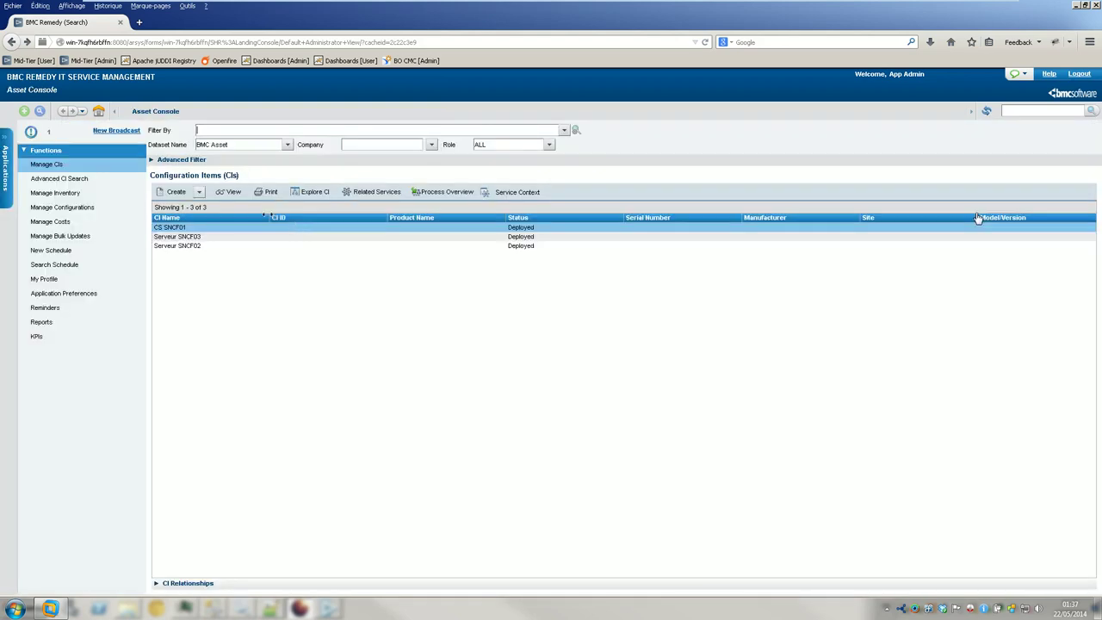
- Apply the 'see all' saved search and scroll through the 41 listed CIs
{"action": "left_click", "coordinate": [563, 130]}
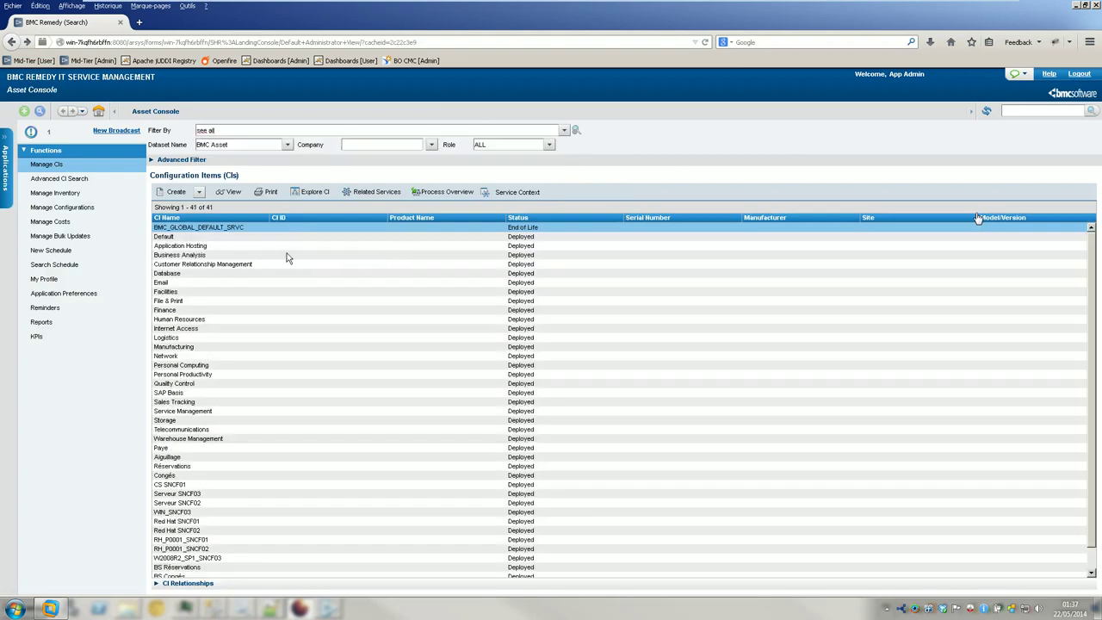
{"action": "left_click", "coordinate": [254, 256]}
{"action": "scroll", "coordinate": [255, 270], "scroll_direction": "down", "scroll_amount": 1}
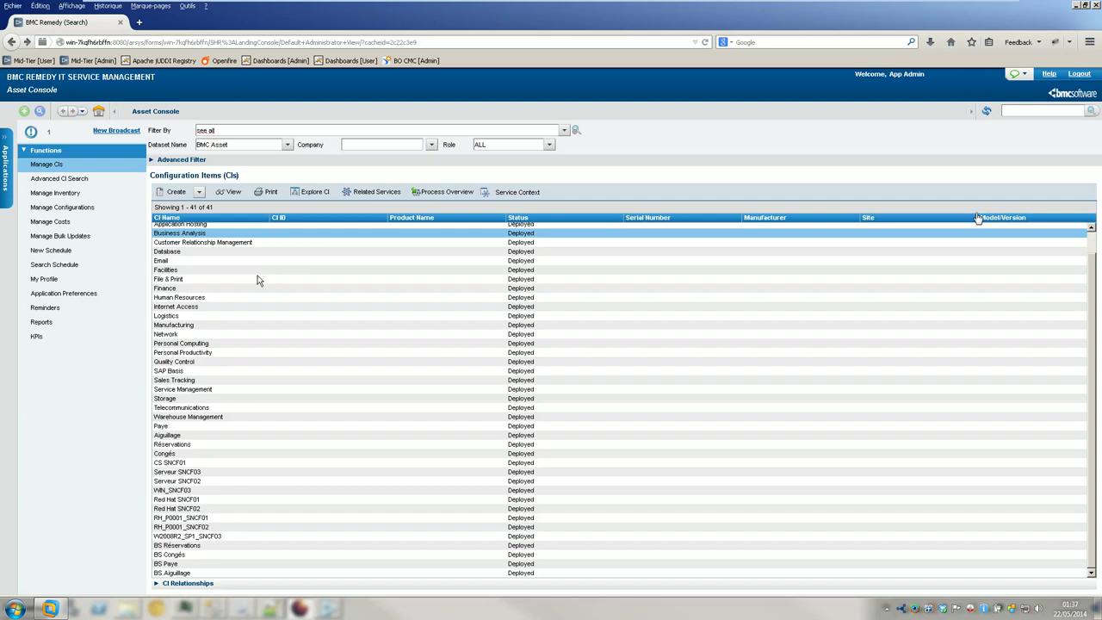
{"action": "scroll", "coordinate": [254, 410], "scroll_direction": "up", "scroll_amount": 1}
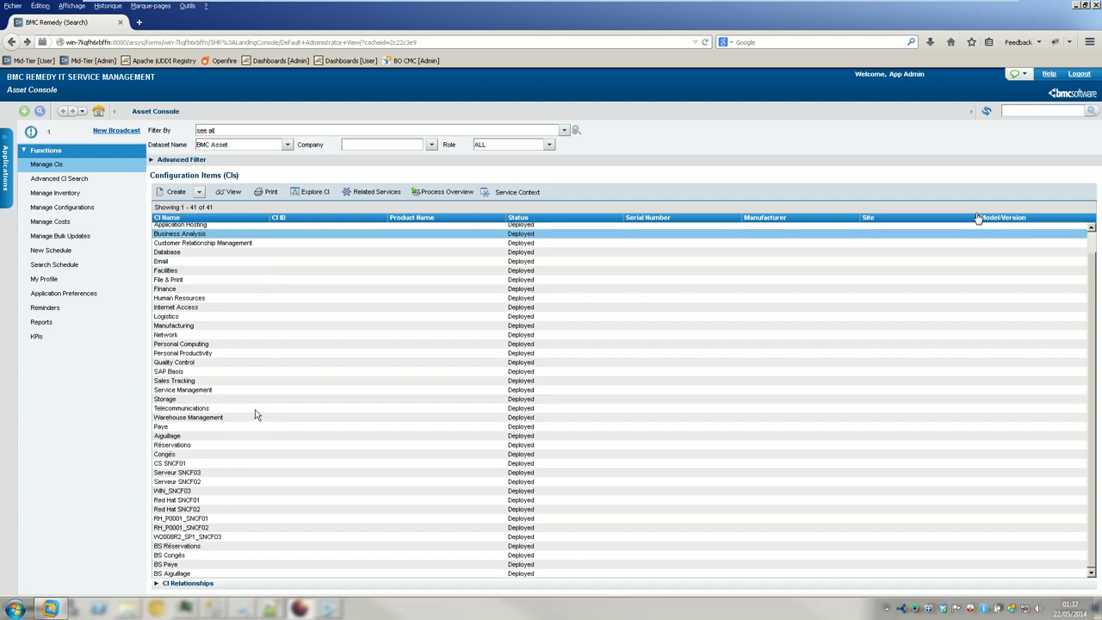
{"action": "scroll", "coordinate": [257, 411], "scroll_direction": "down", "scroll_amount": 2}
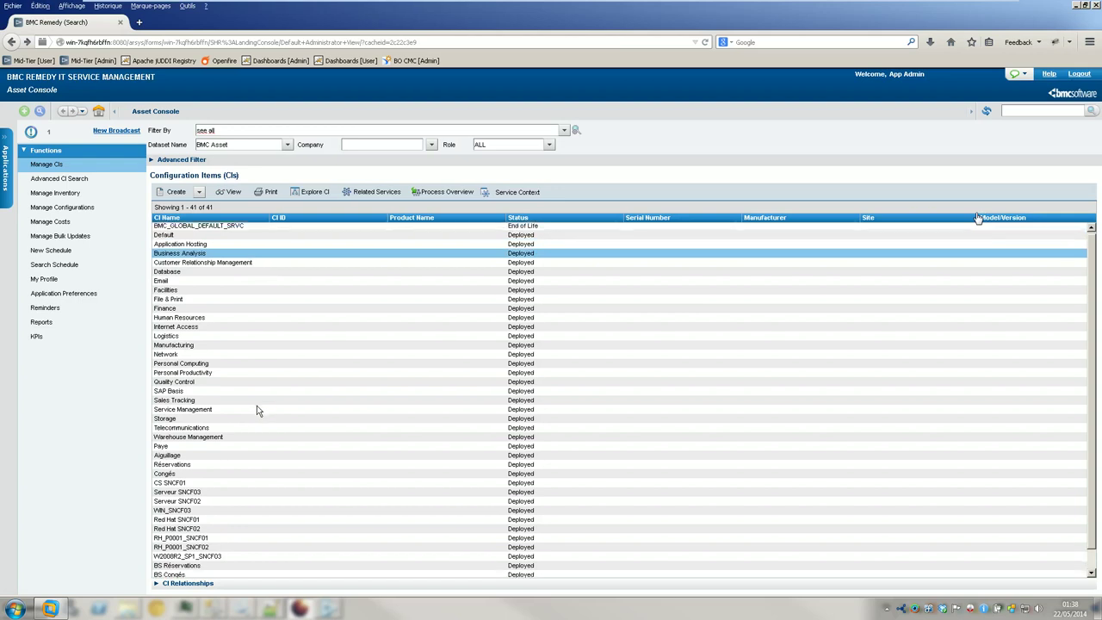
{"action": "scroll", "coordinate": [256, 410], "scroll_direction": "up", "scroll_amount": 2}
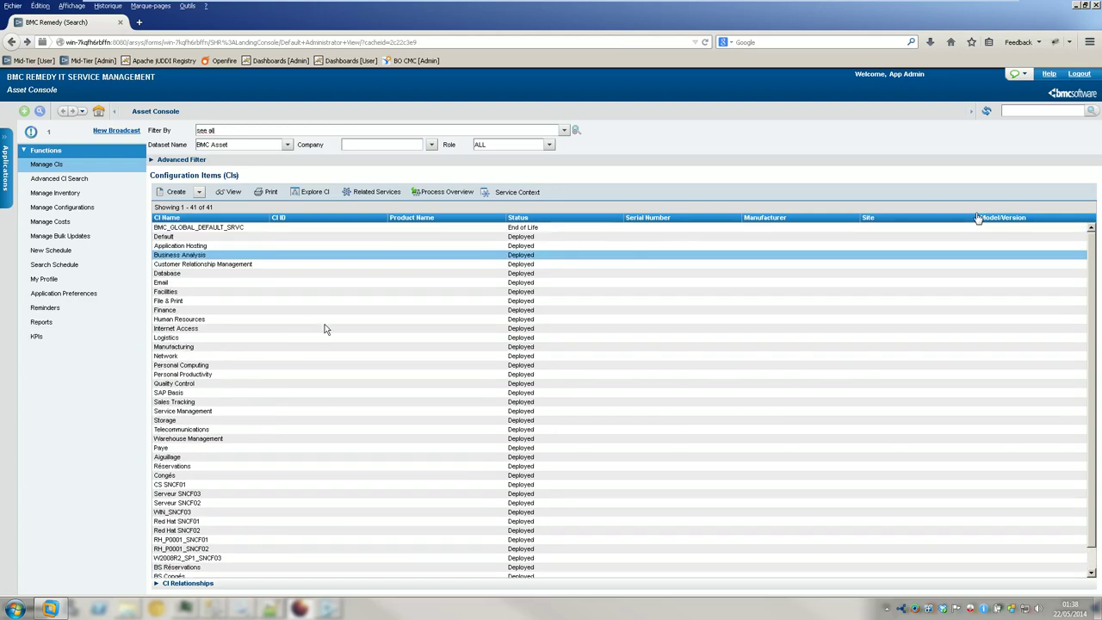